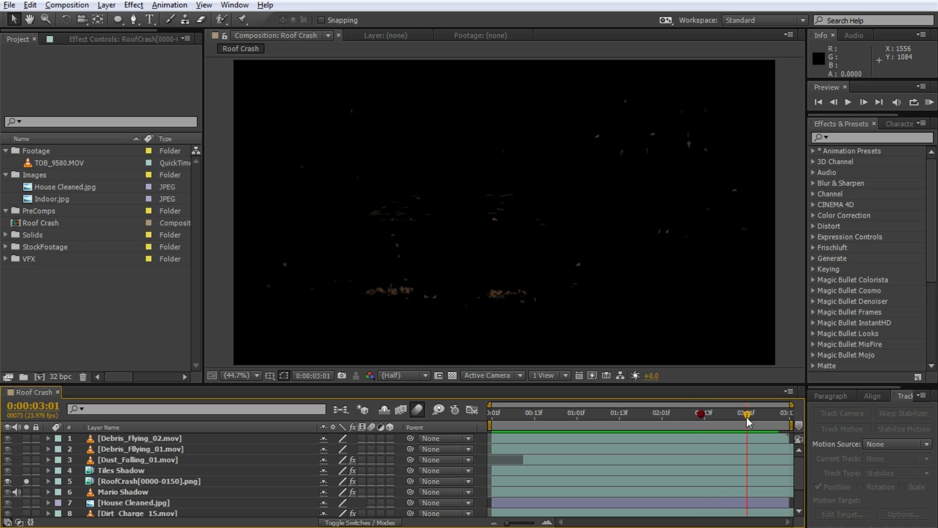
Step: Turn off solo on the RoofCrash[0000-0150].png layer and create a 1920 × 1080, 23.976 fps, 30-second composition named Tutorial
left_click(26, 481)
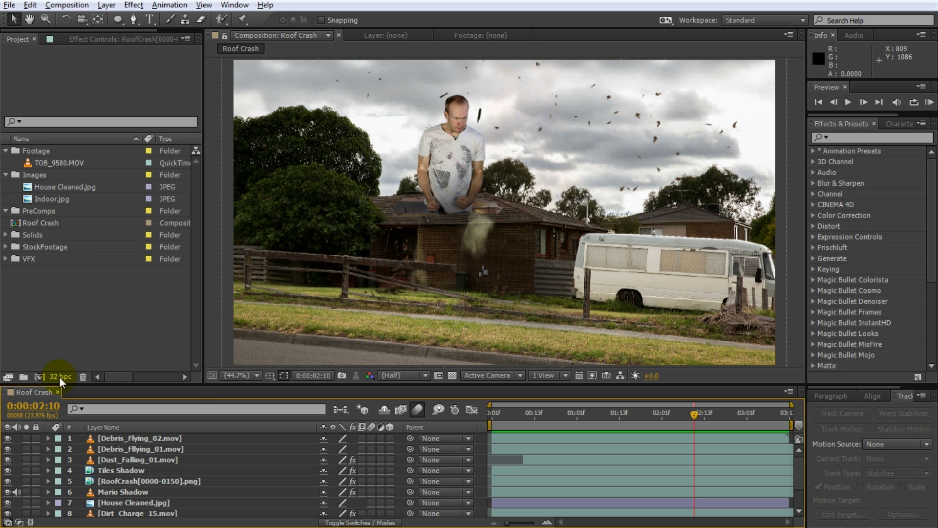
left_click(40, 376)
type("Tutorial")
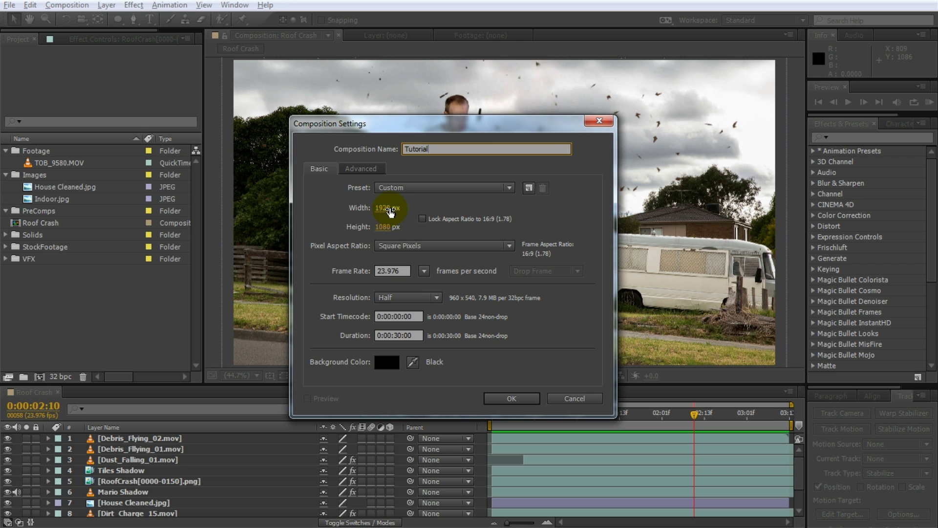
left_click(399, 335)
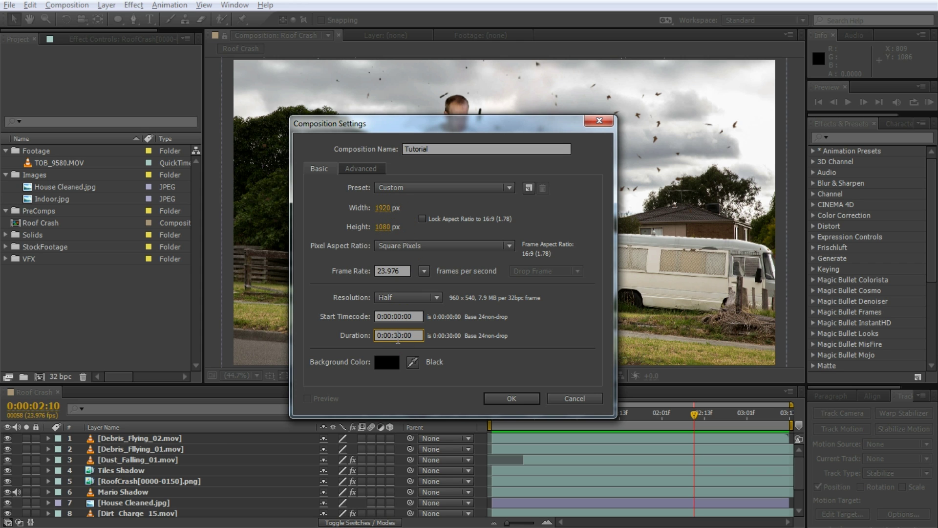
left_click(513, 399)
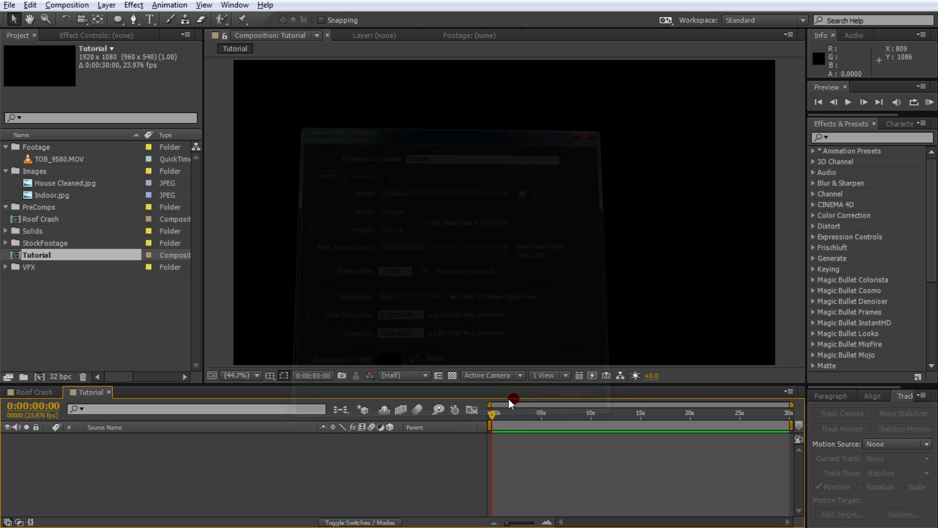
Step: Add House Cleaned.jpg to the Tutorial composition and nudge the picture slightly downward in the frame
left_click(77, 181)
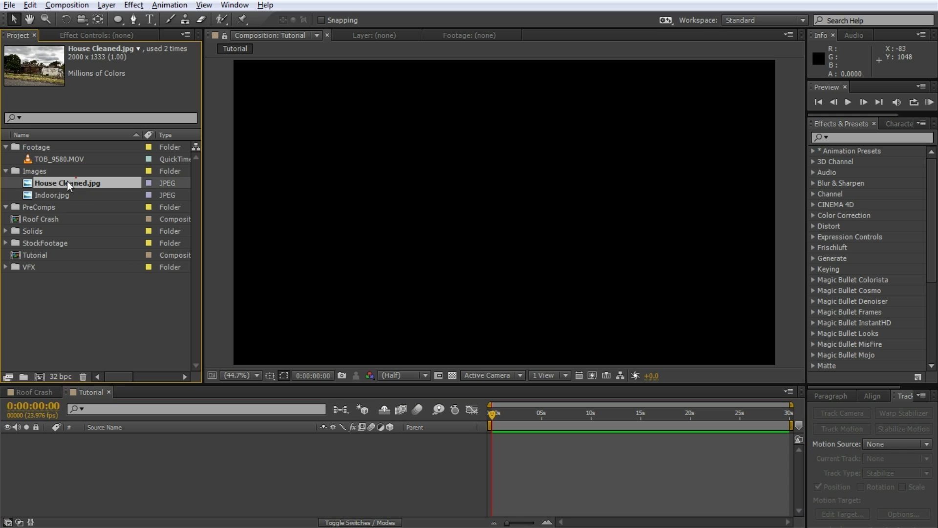
left_click_drag(63, 183, 254, 467)
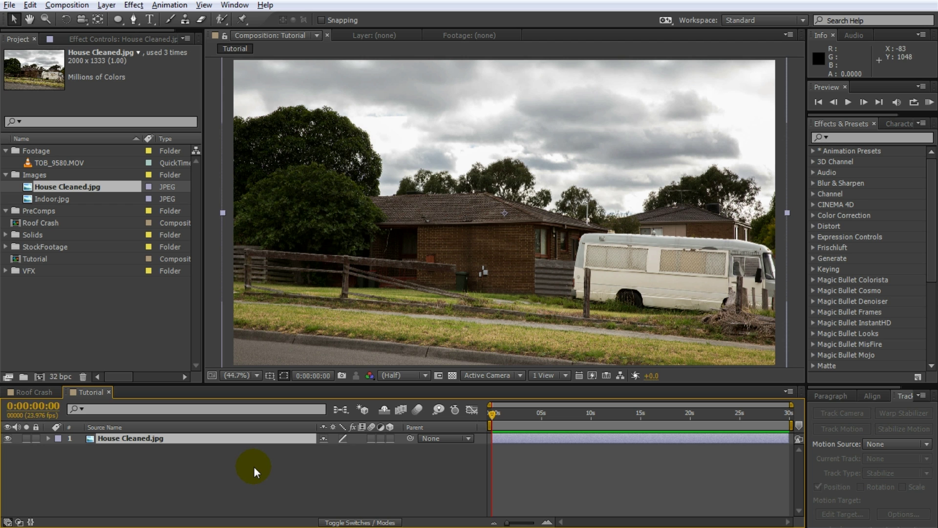
left_click_drag(656, 280, 655, 282)
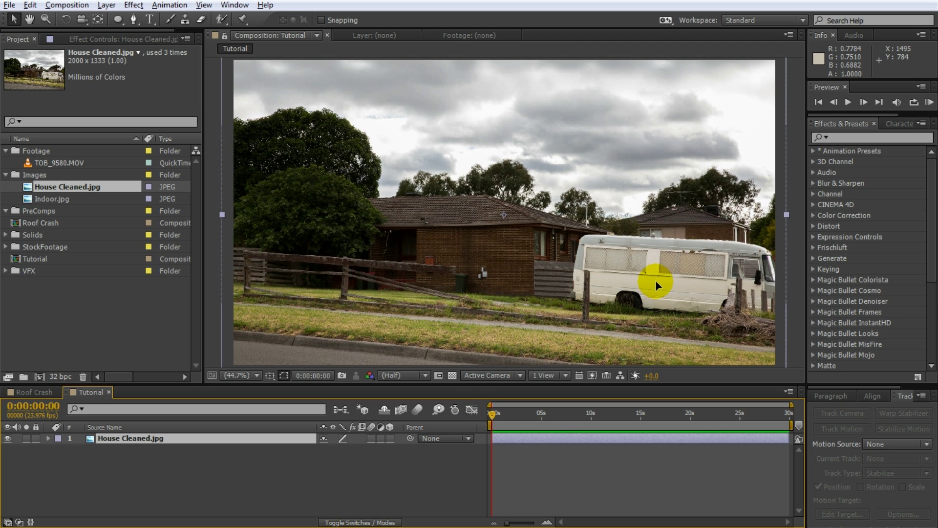
right_click(655, 281)
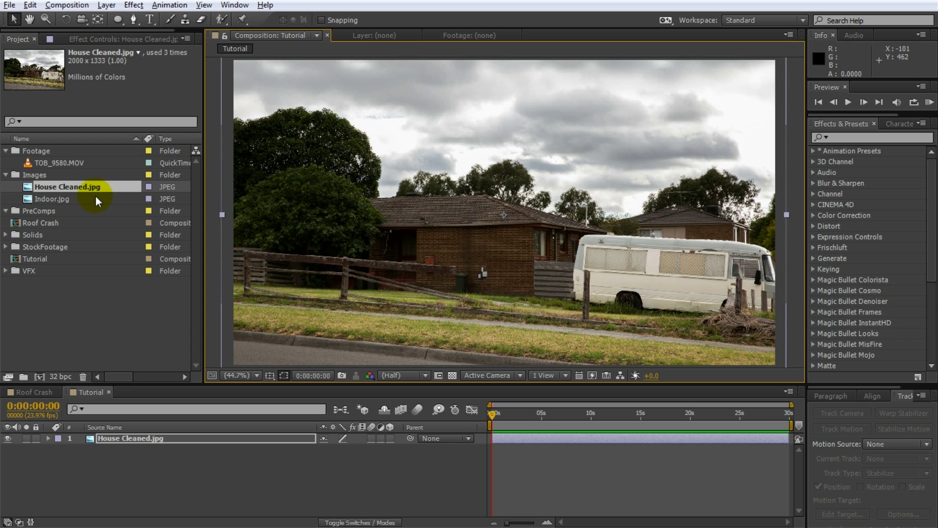
Step: Add Indoor.jpg as a layer beneath House Cleaned.jpg and shift it so it sits behind the brick house
left_click_drag(63, 199, 139, 435)
left_click(573, 211)
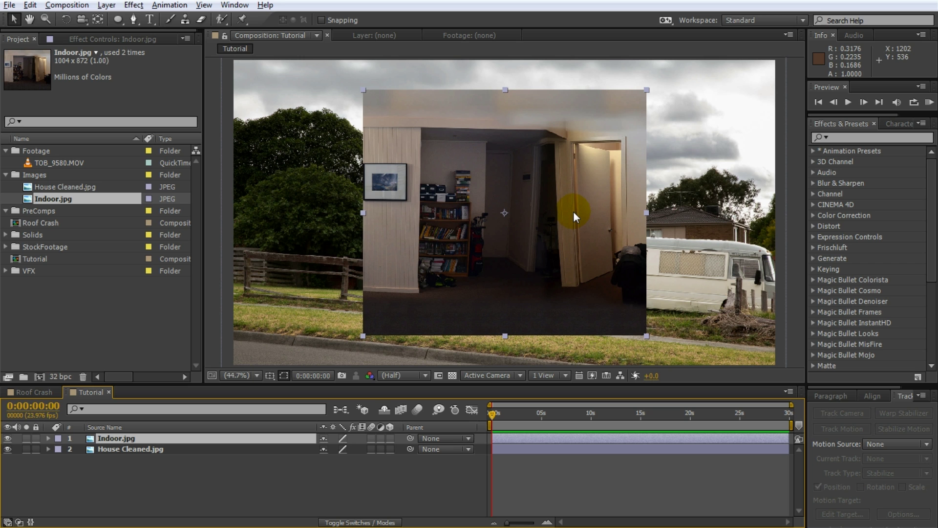
left_click_drag(118, 438, 112, 455)
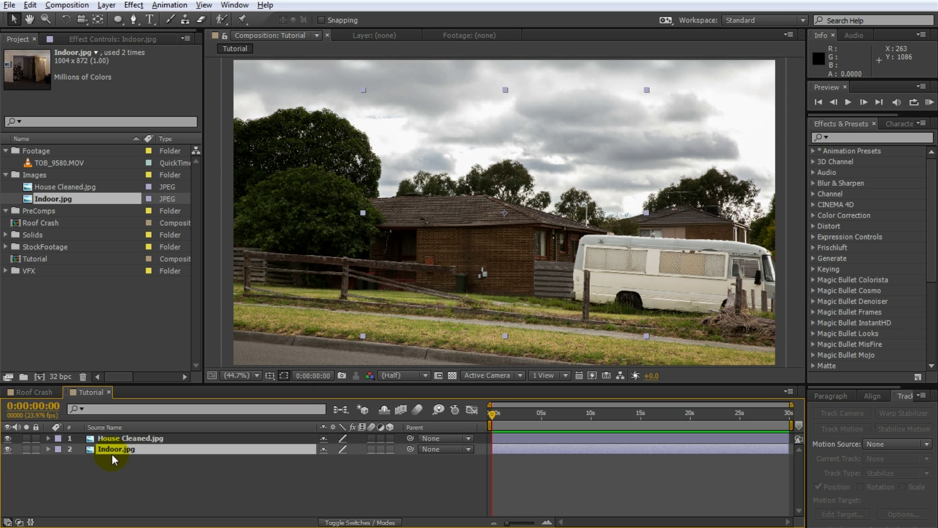
left_click_drag(522, 246, 473, 263)
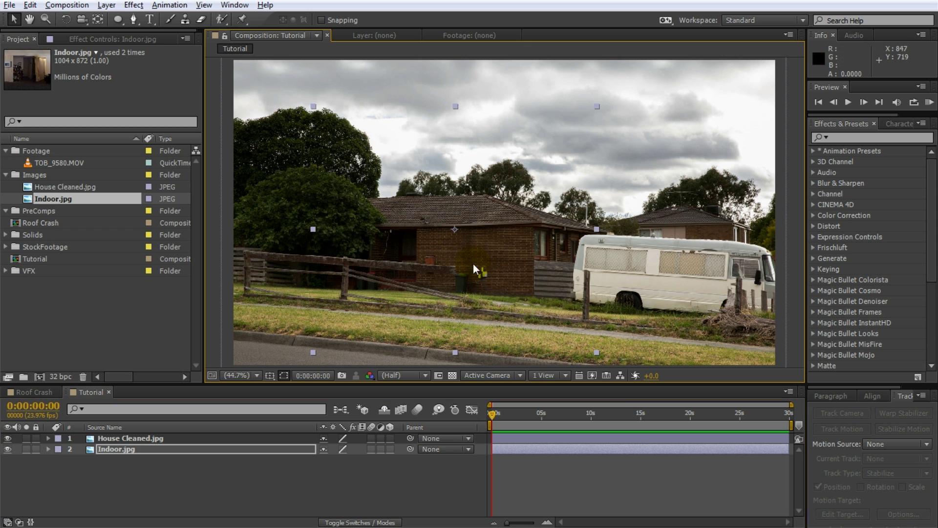
Step: Draw a closed, jagged Pen tool mask on House Cleaned.jpg, outlining a wide hole in the front slope of the tiled roof
left_click(140, 438)
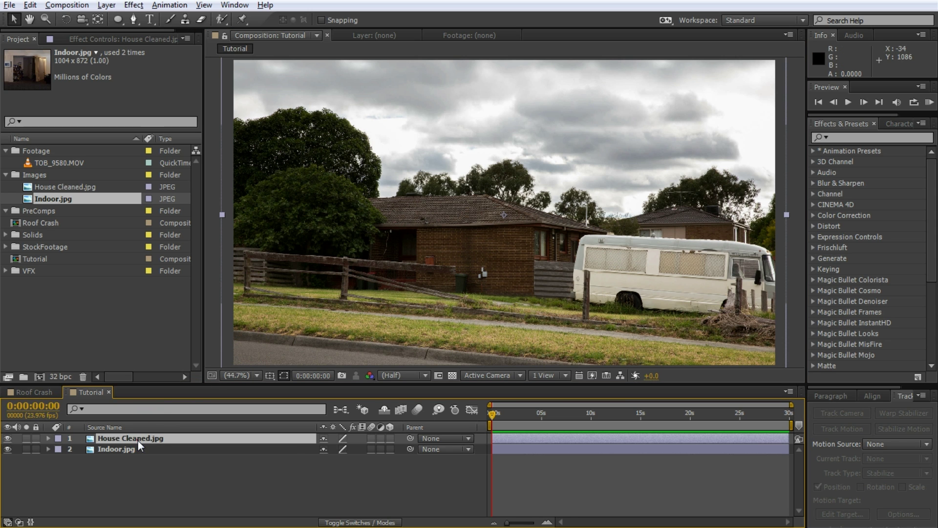
left_click(134, 19)
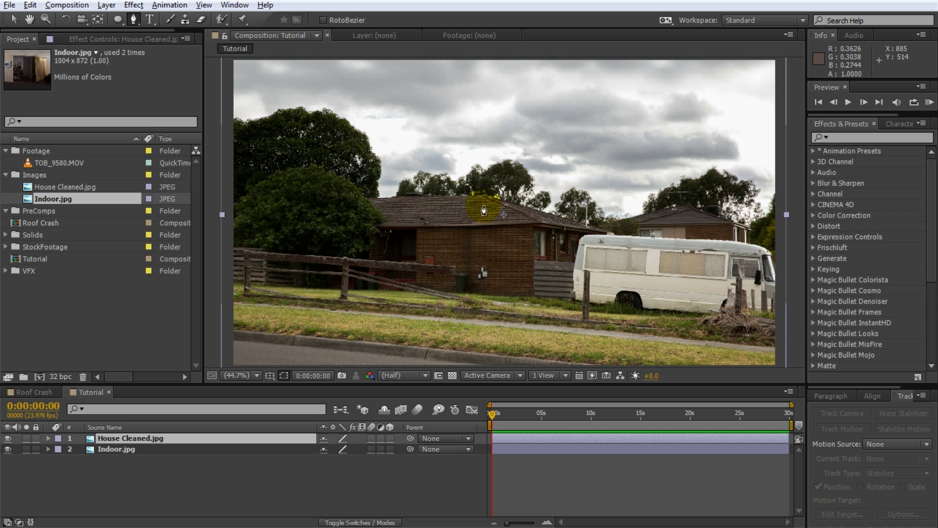
scroll(461, 213, "up", 2)
left_click(547, 206)
left_click(511, 198)
left_click(483, 204)
left_click(440, 201)
left_click(418, 205)
left_click(398, 200)
left_click(377, 209)
left_click(373, 221)
left_click(371, 239)
left_click(378, 248)
left_click(391, 247)
left_click(402, 252)
left_click(550, 240)
left_click(560, 235)
left_click(564, 226)
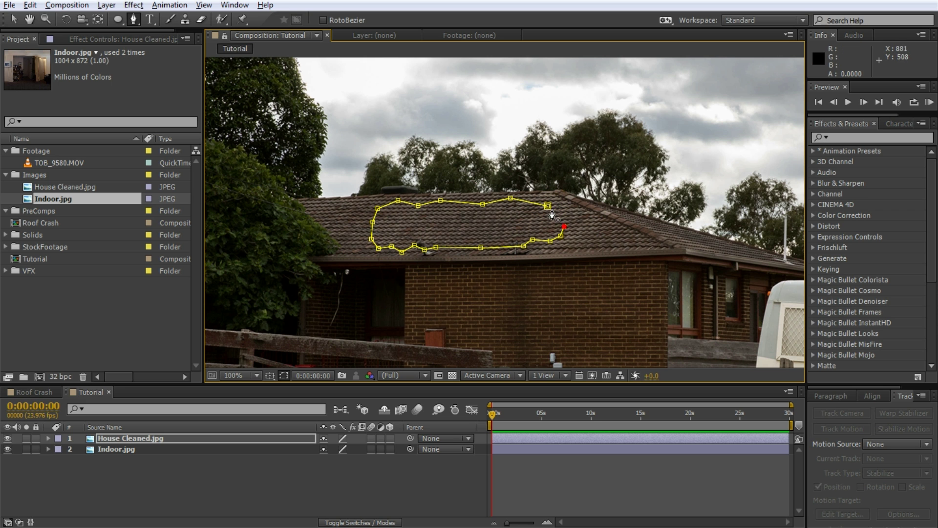
left_click(547, 206)
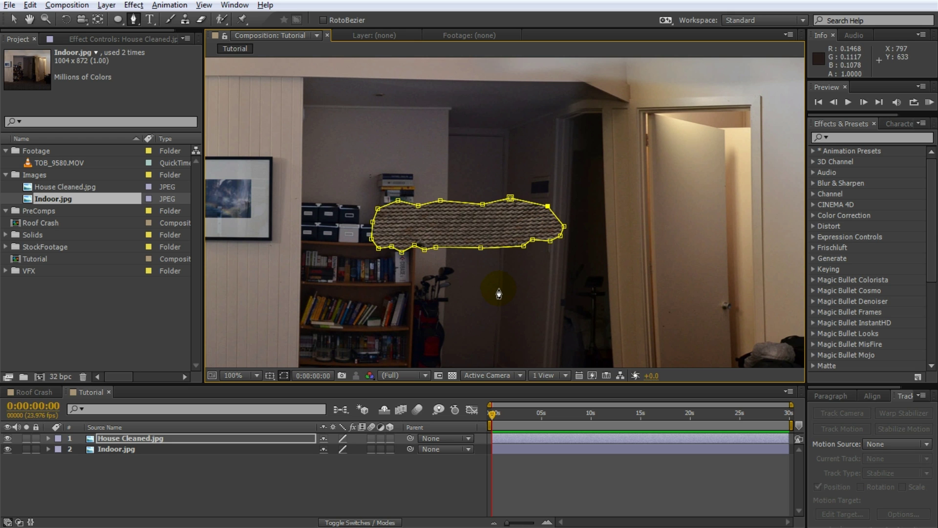
Step: Set the mode of House Cleaned.jpg's Mask 1 to Subtract so the outlined roof area is cut out
left_click(131, 440)
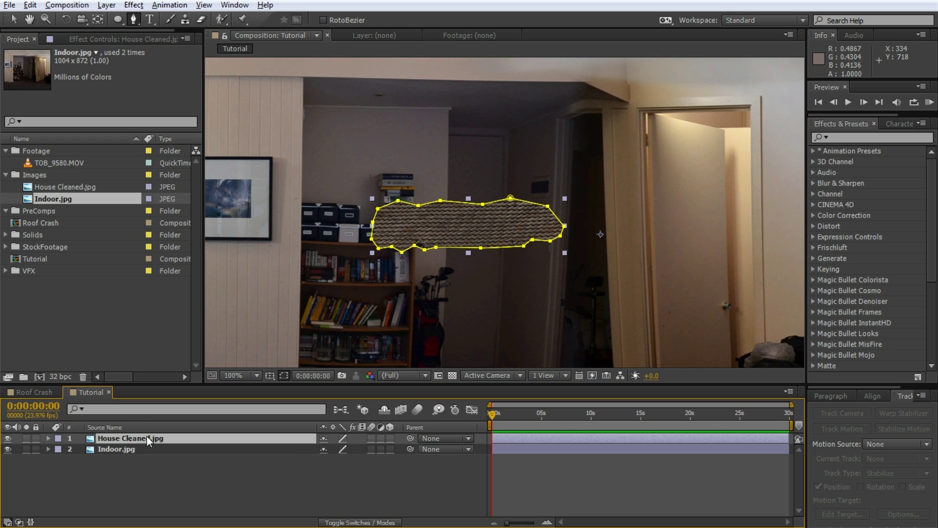
key("m")
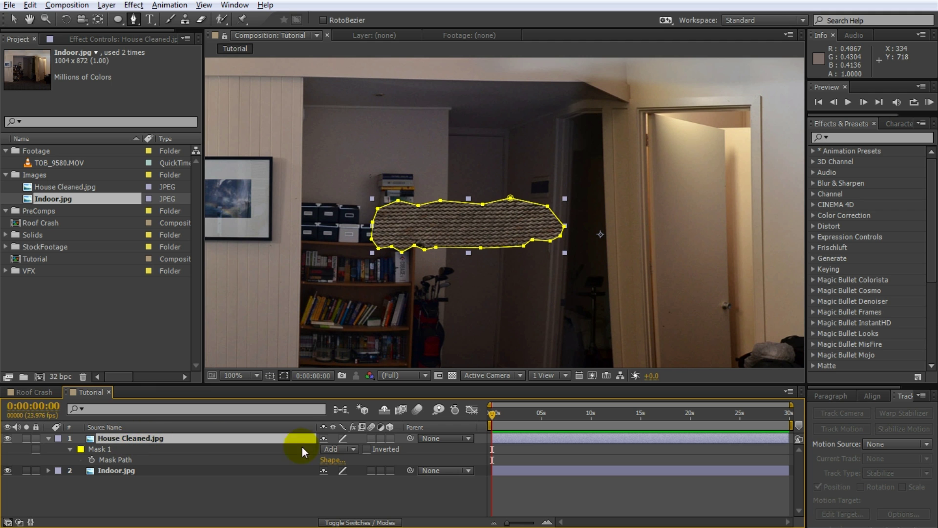
left_click(331, 449)
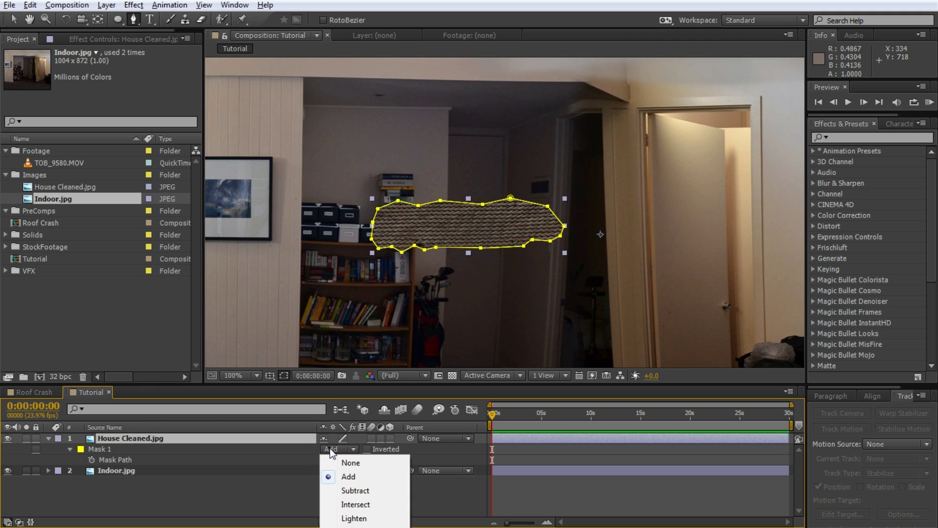
left_click(384, 490)
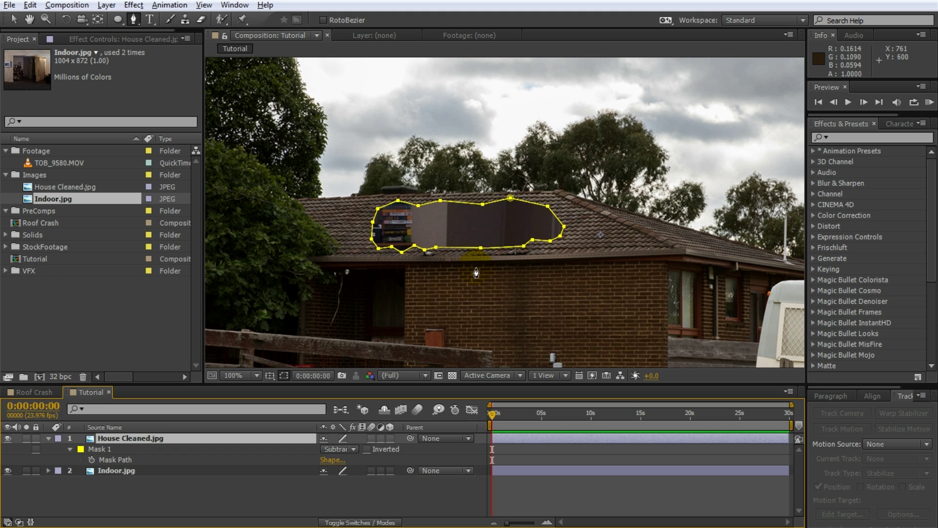
Step: Scale Indoor.jpg down proportionally and position it so the room interior shows through the roof hole
left_click(132, 470)
scroll(521, 213, "down", 1)
key("v")
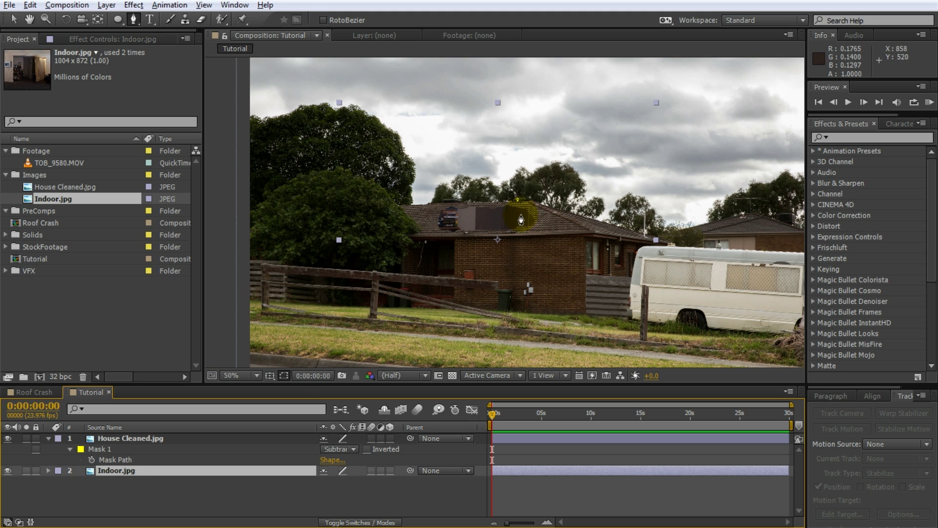
left_click_drag(657, 105, 503, 242, "shift")
scroll(517, 224, "up", 1)
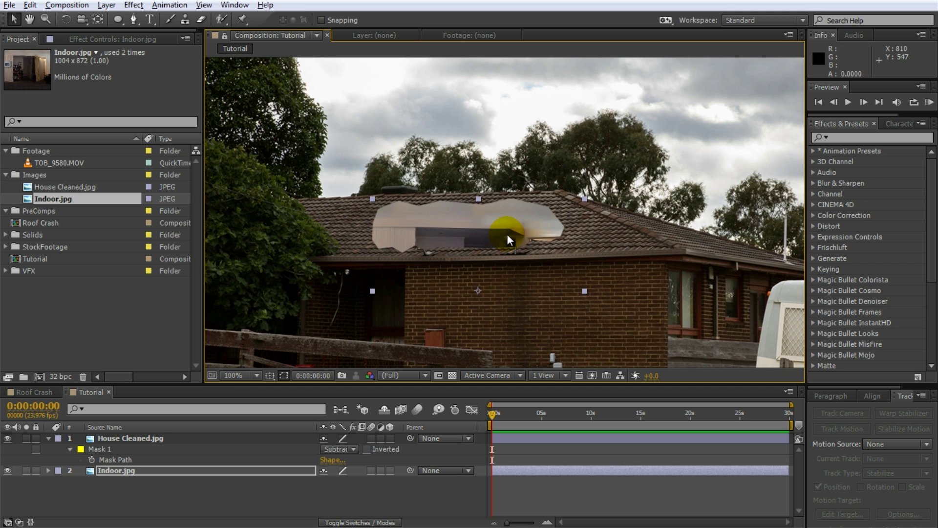
Step: Apply the Curves effect to Indoor.jpg and pull the middle of the RGB curve down to darken the interior
left_click(889, 136)
type("curves")
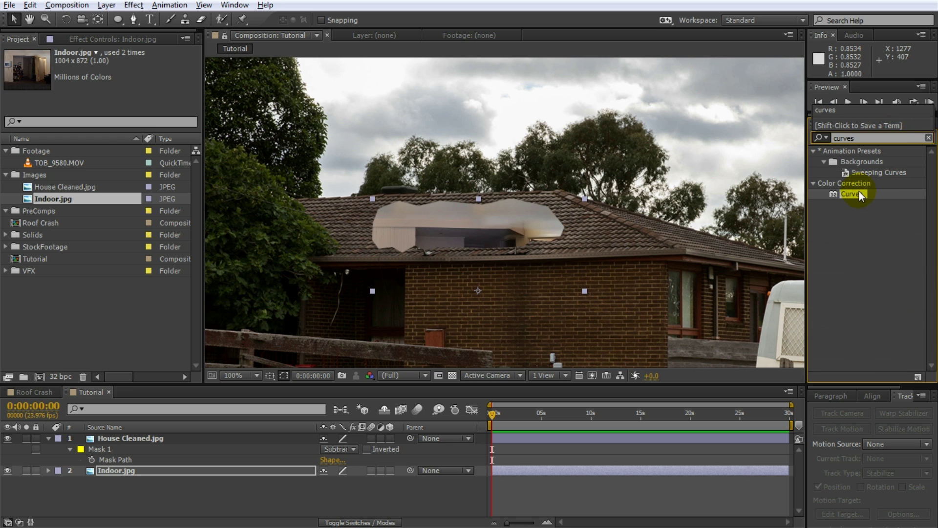
double_click(858, 193)
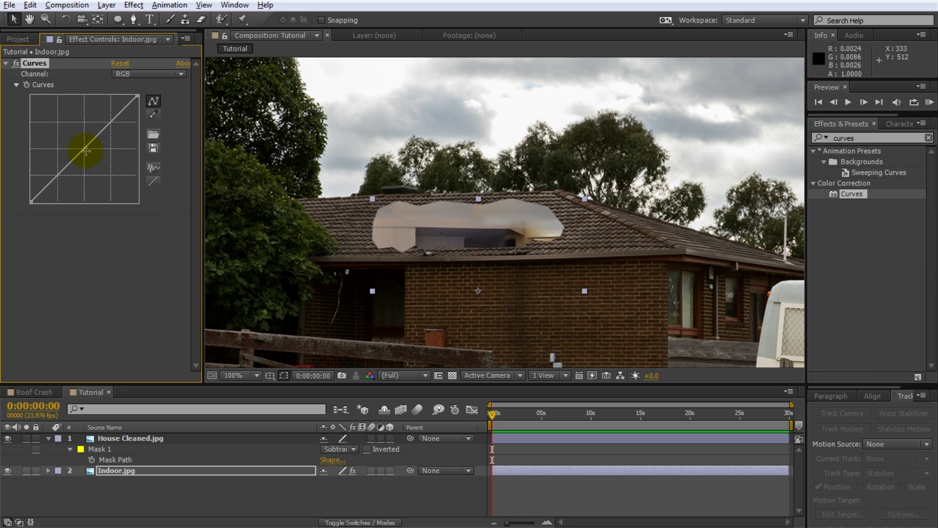
left_click_drag(85, 148, 96, 157)
key("shift+slash")
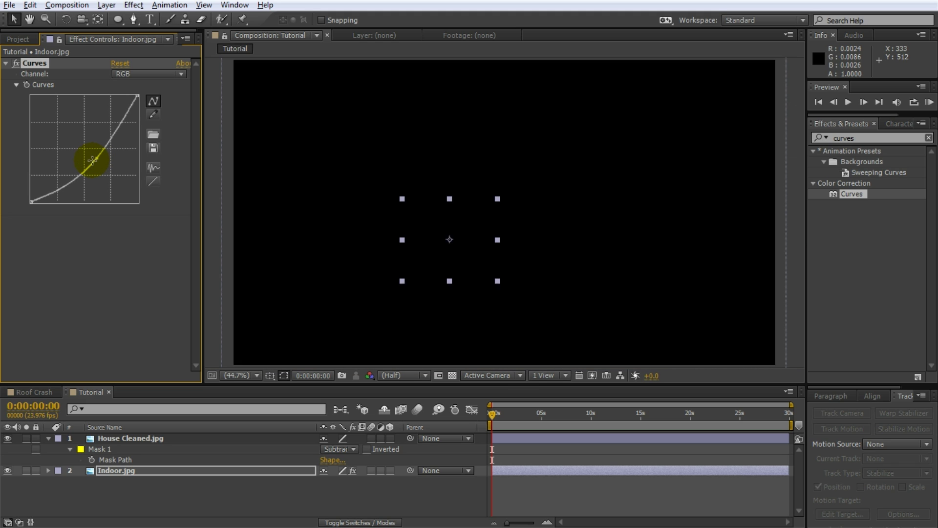
left_click(445, 488)
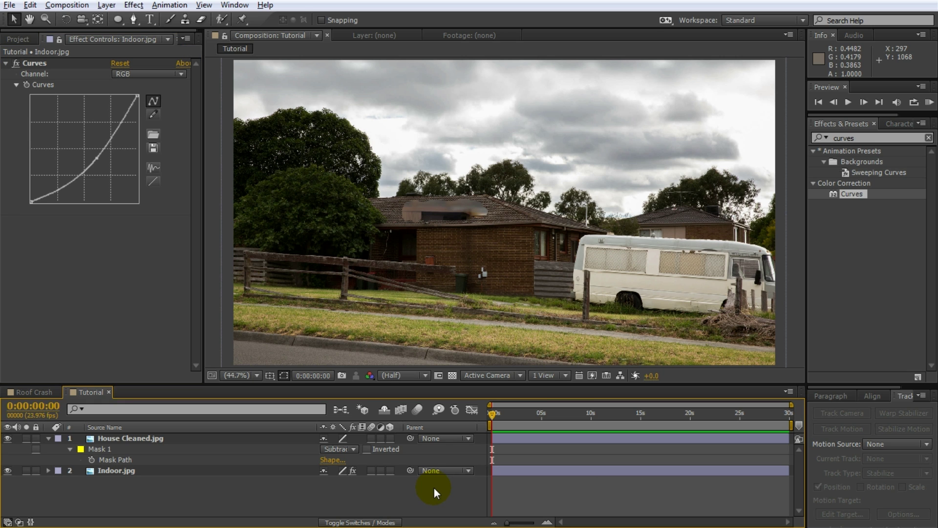
Step: Add TOB_9580.MOV as the uppermost layer and slide the clip earlier in time, with the current time at 0:00:02:19
left_click(20, 39)
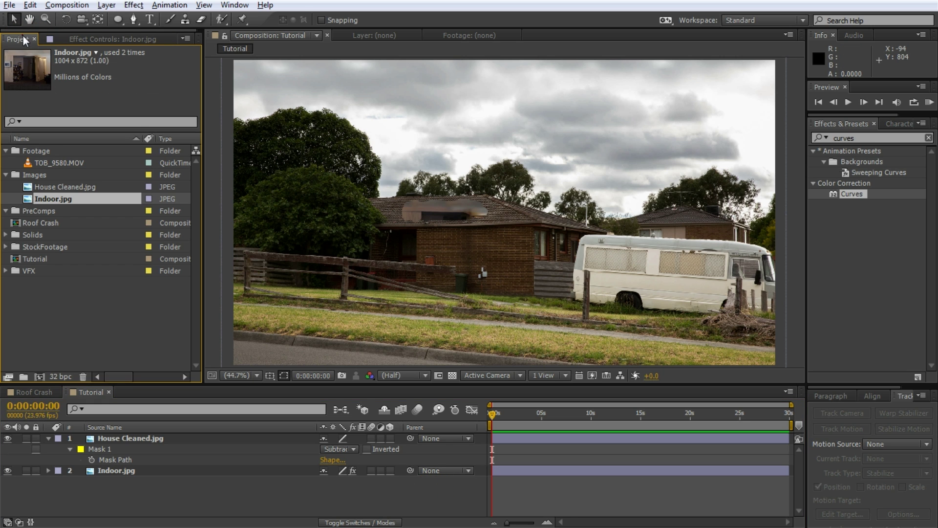
left_click_drag(50, 164, 119, 436)
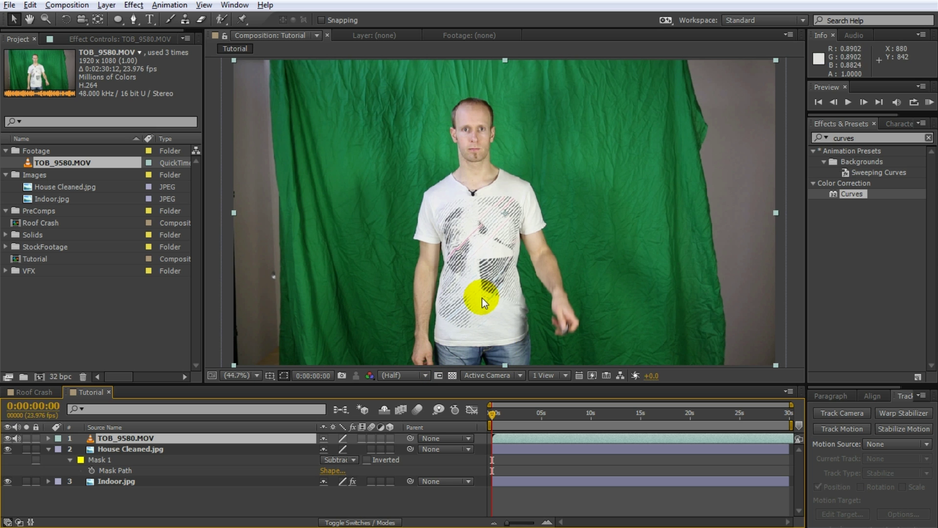
left_click_drag(745, 438, 585, 445)
left_click_drag(556, 412, 520, 421)
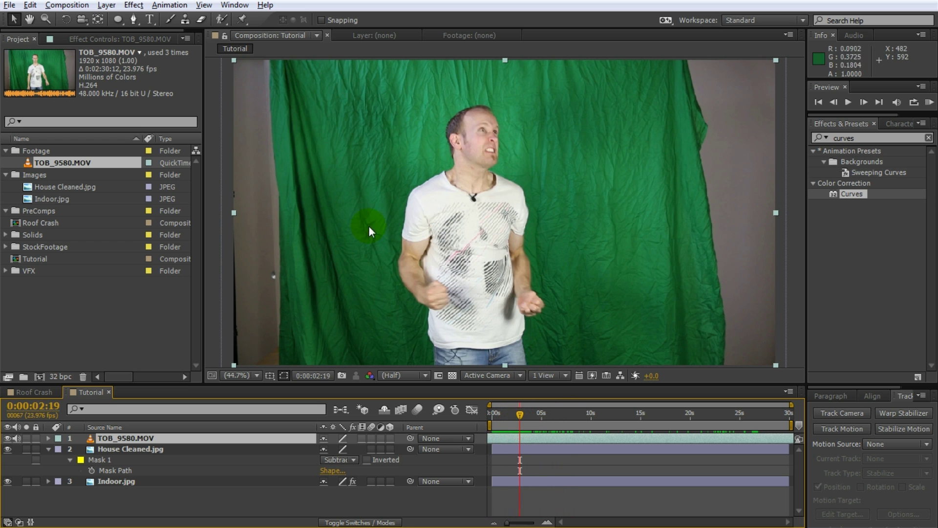
Step: Draw a loose, closed Pen tool mask around the actor on TOB_9580.MOV, extending below the frame's lower edge
left_click(133, 19)
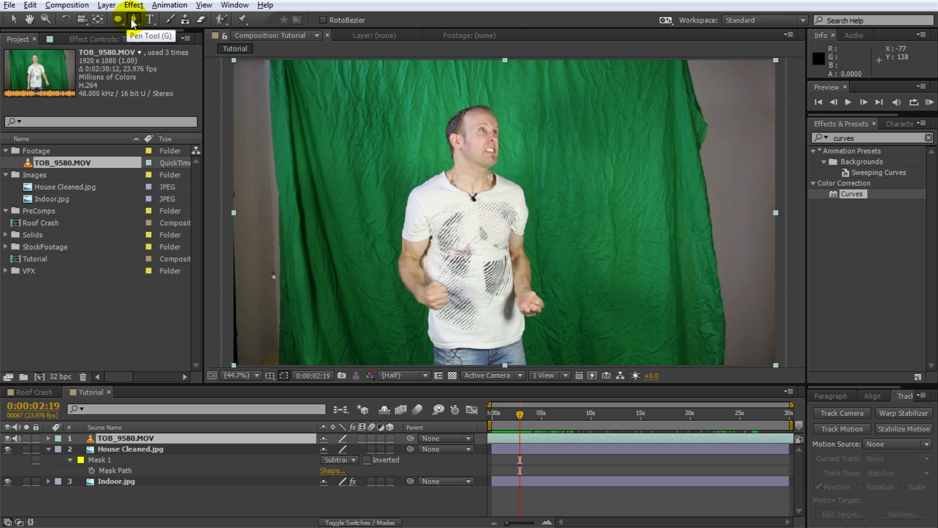
scroll(590, 315, "down", 2)
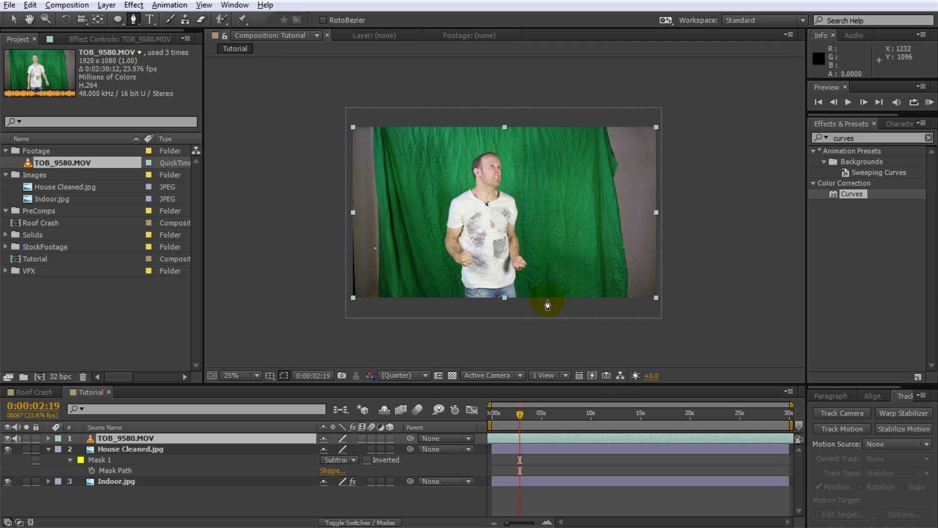
left_click(559, 319)
left_click(544, 254)
left_click(535, 176)
left_click(524, 144)
left_click(476, 135)
left_click(447, 140)
left_click(423, 190)
left_click(420, 226)
left_click(421, 264)
left_click(419, 303)
left_click(423, 328)
left_click(558, 321)
left_click(558, 321)
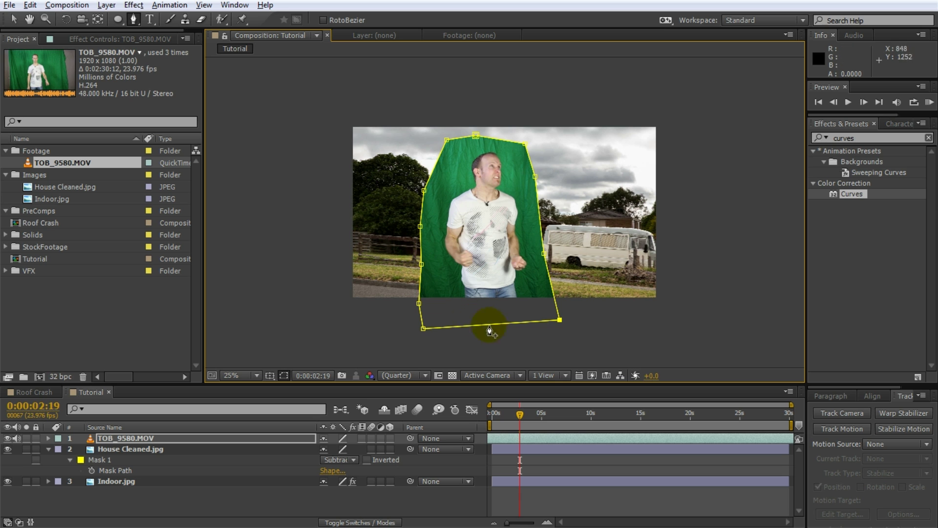
key("shift+slash")
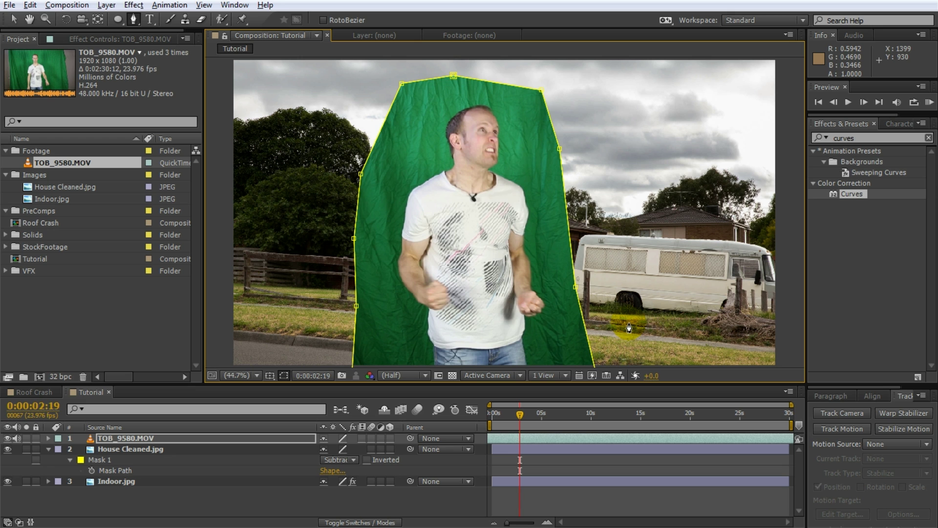
Step: Apply the Color Key effect to TOB_9580.MOV and sample the green screen beside the actor's head as the key color
left_click(879, 140)
type("color k")
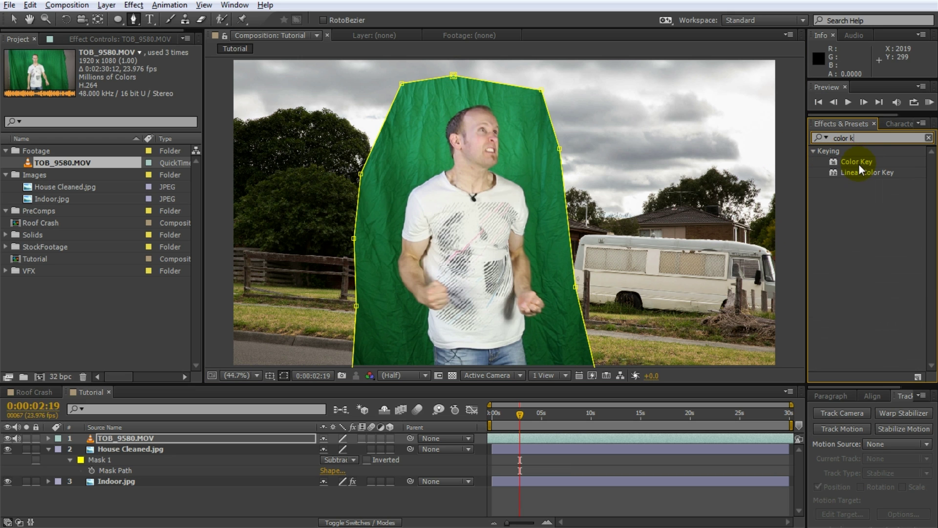
double_click(861, 162)
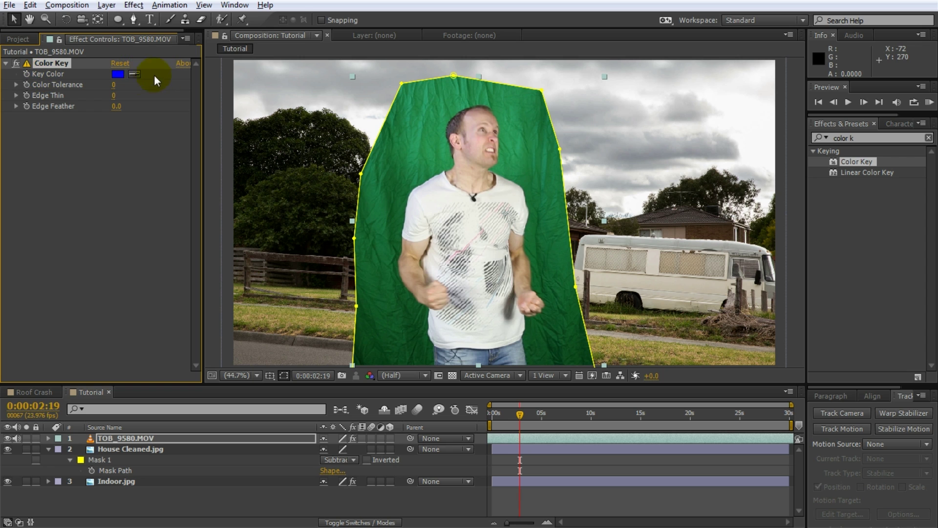
left_click(135, 74)
left_click(410, 140)
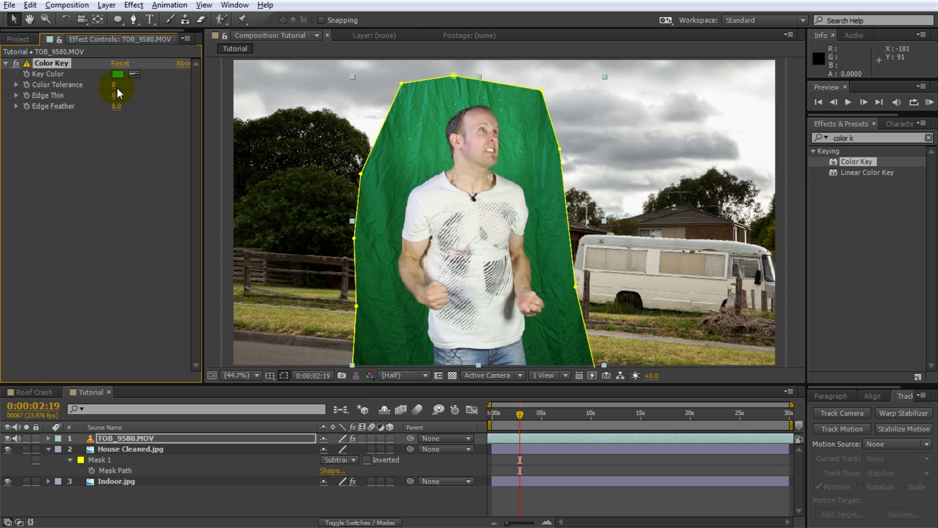
Step: Set the Color Key's Color Tolerance to 59 and duplicate the effect on TOB_9580.MOV
left_click_drag(114, 84, 177, 94)
mouse_move(116, 85)
left_mouse_down()
mouse_move(92, 89)
mouse_move(106, 94)
left_mouse_up()
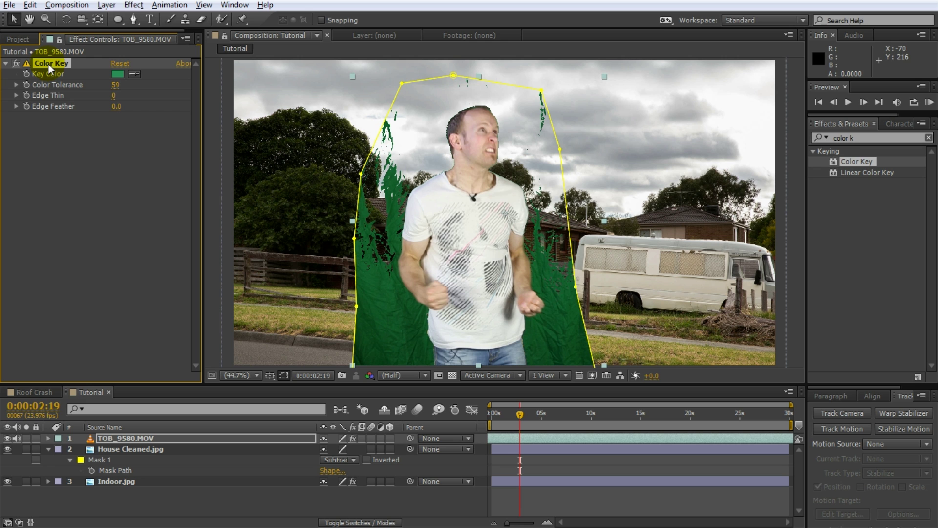
key("ctrl+d")
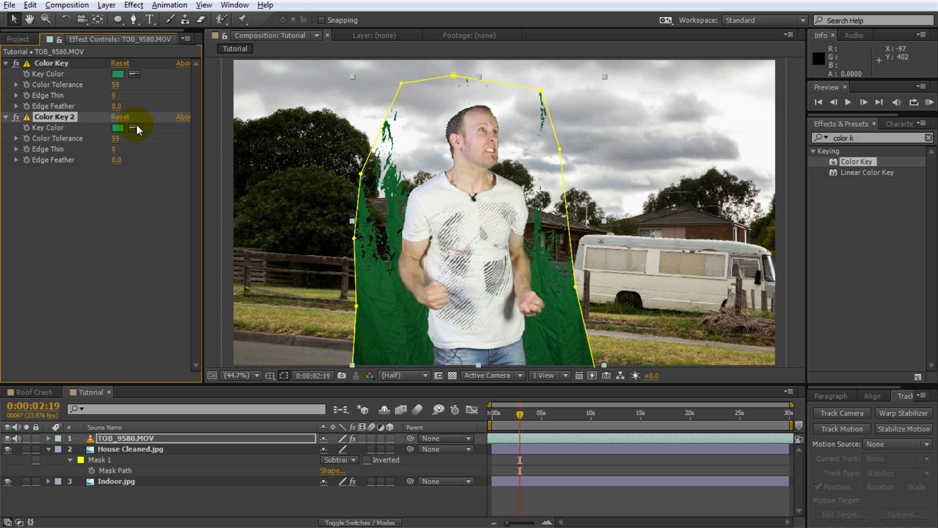
Step: Sample the remaining darker green beside the actor as Color Key 2's key color and set its Color Tolerance to 49
left_click(574, 291)
left_click(570, 292)
scroll(497, 350, "up", 2)
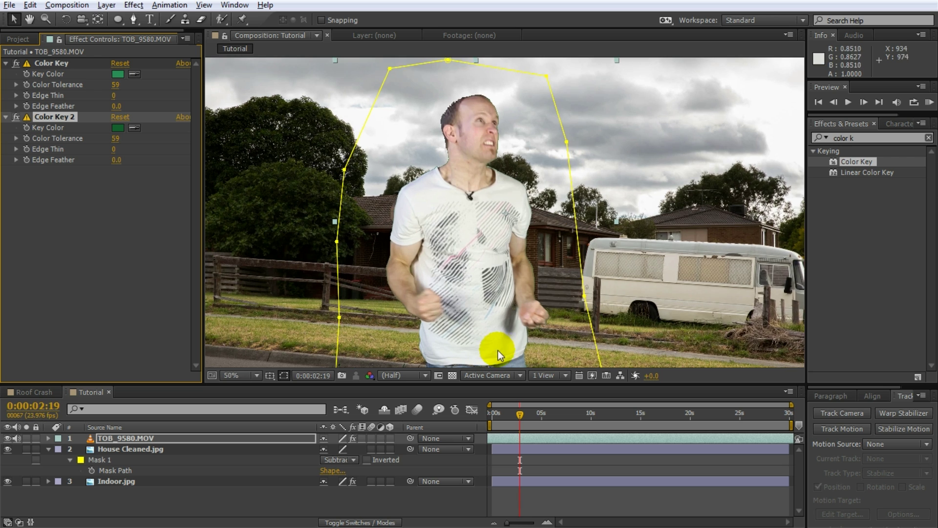
middle_click_drag(506, 333, 523, 117)
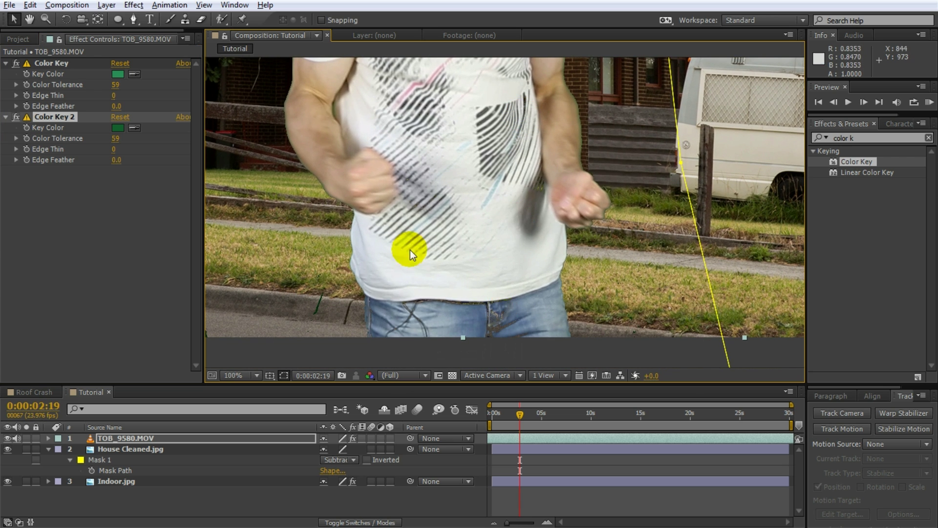
left_click_drag(113, 139, 109, 138)
Step: Examine the keyed edges around the actor's head, neck and shoulders up close
middle_click_drag(432, 179, 453, 330)
left_click_drag(453, 329, 469, 525)
left_click_drag(465, 182, 462, 213)
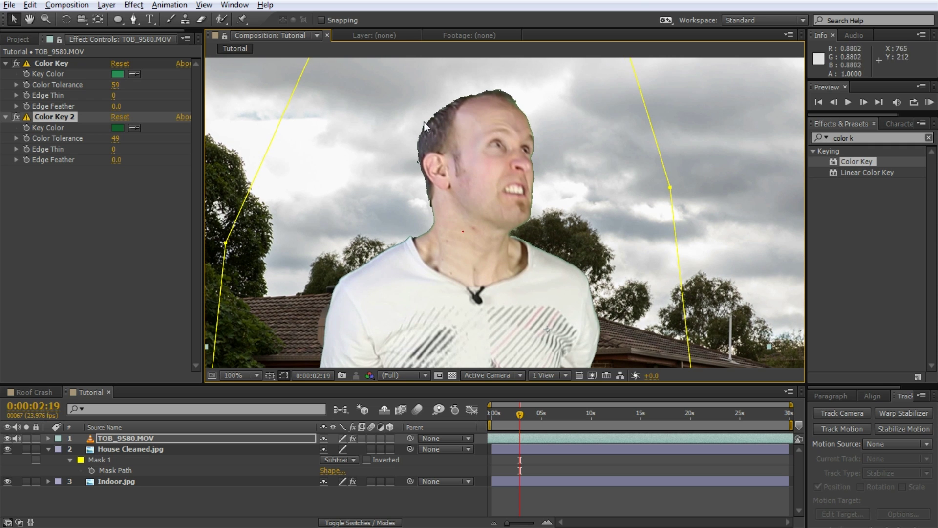
scroll(483, 228, "down", 1)
key("shift+slash")
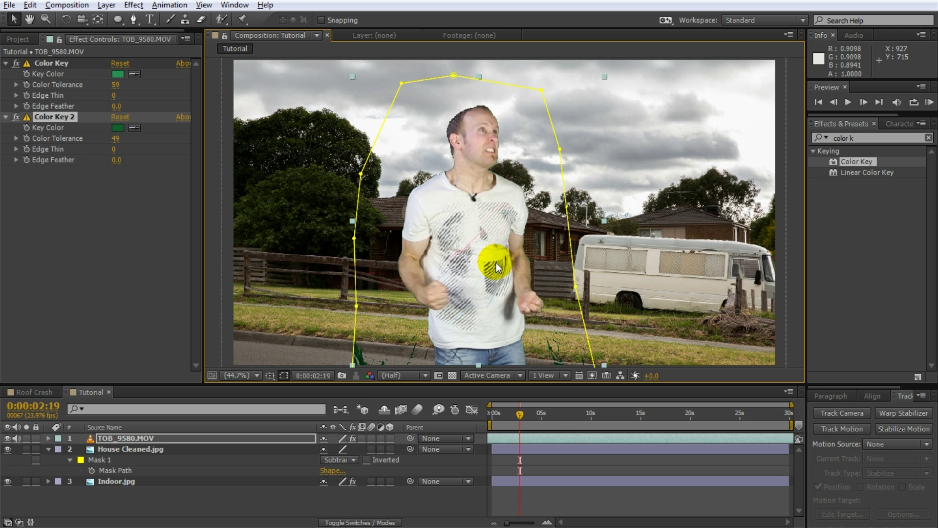
scroll(496, 144, "up", 3)
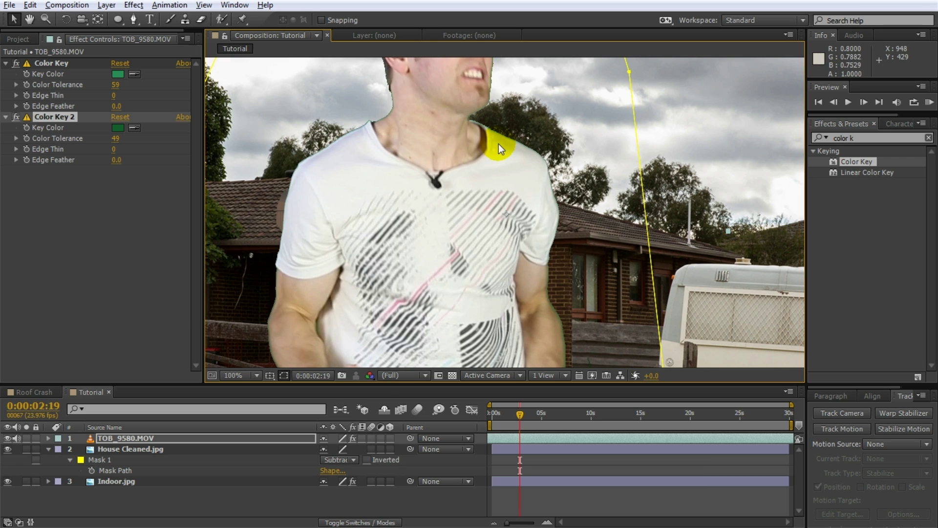
left_click_drag(473, 144, 530, 285)
scroll(488, 188, "up", 1)
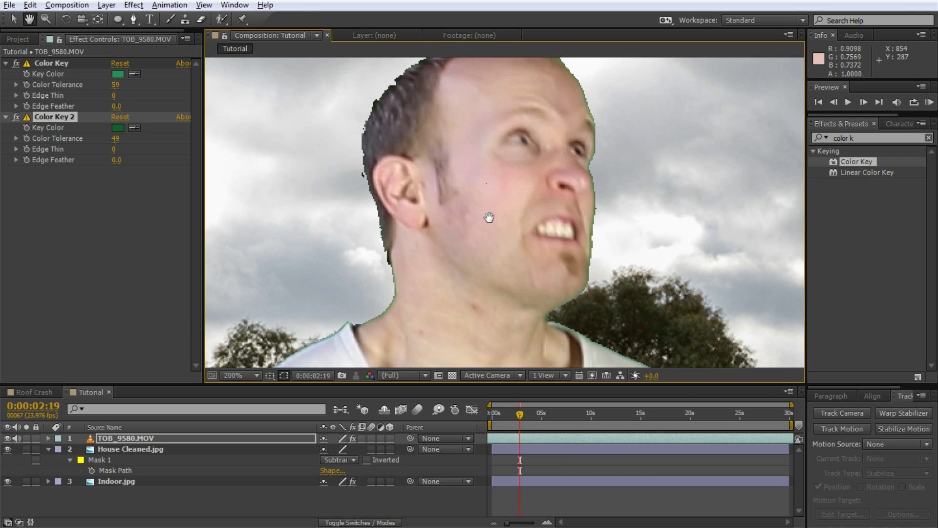
left_click_drag(488, 203, 480, 242)
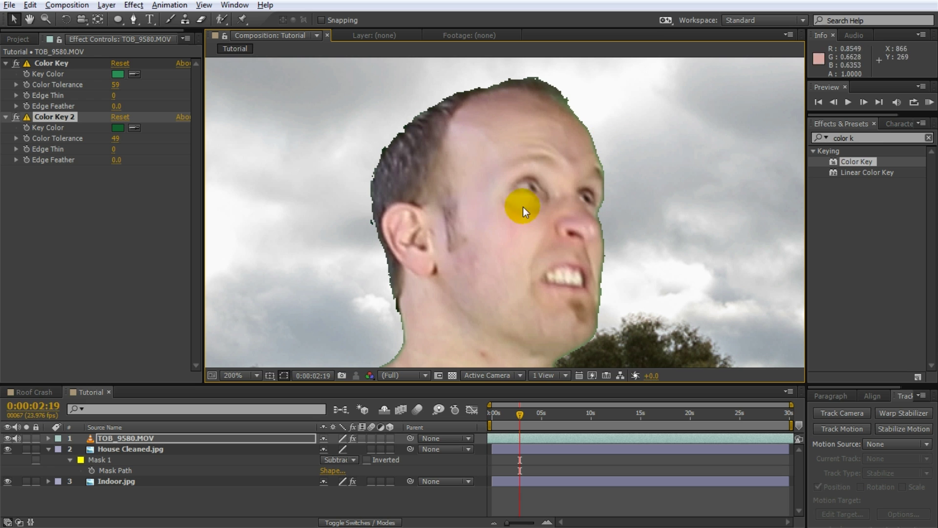
Step: Apply the Simple Choker effect to TOB_9580.MOV and set Choke Matte to -31.50 to expand the matte
left_click_drag(879, 137, 772, 137)
type("simple")
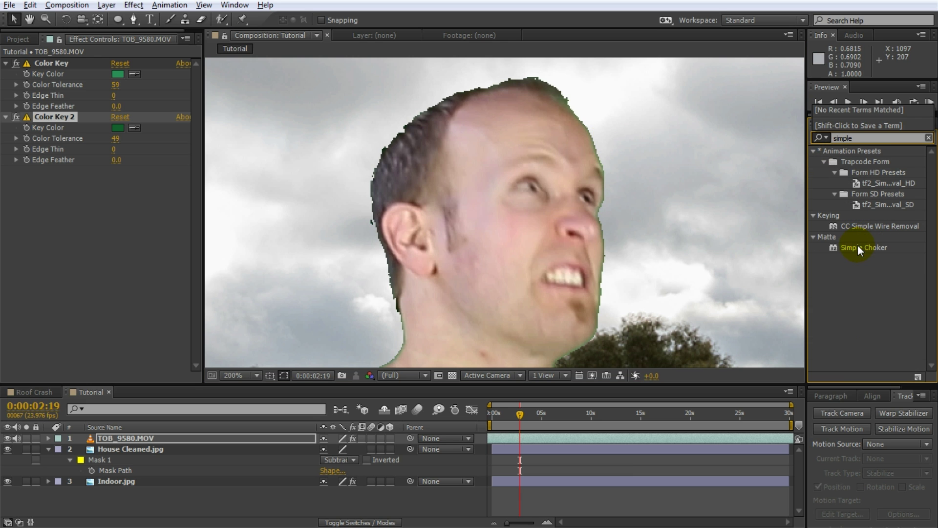
double_click(857, 247)
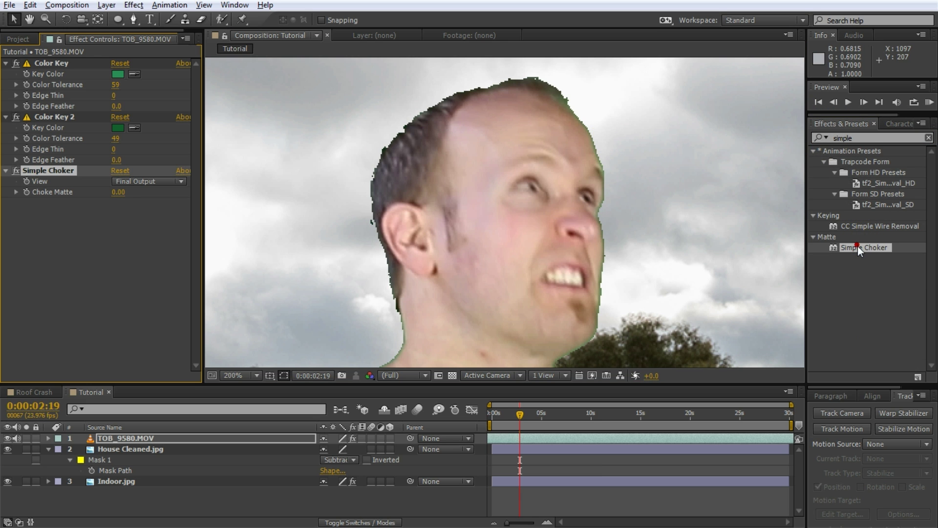
left_click_drag(118, 195, 3, 219)
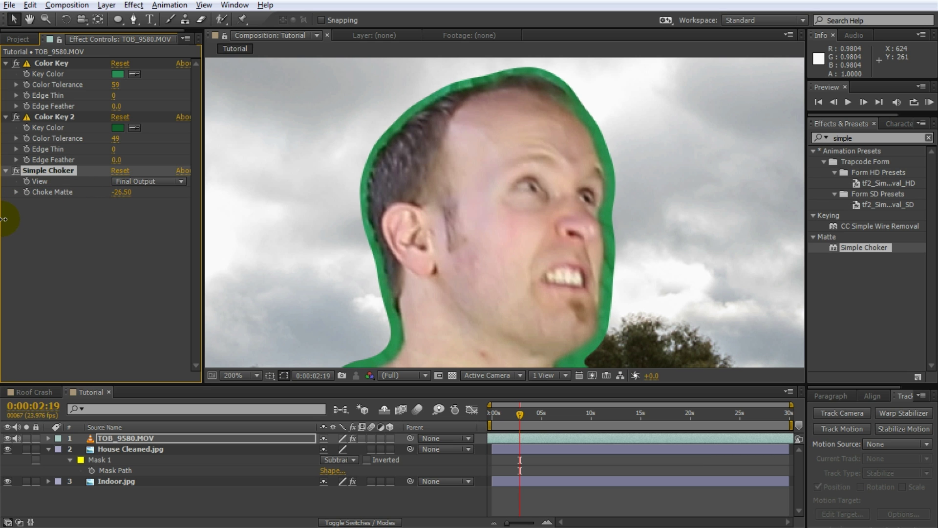
left_click_drag(120, 194, 95, 193)
Step: Check the expanded green border around the actor's head, shoulders and body
scroll(499, 229, "down", 1)
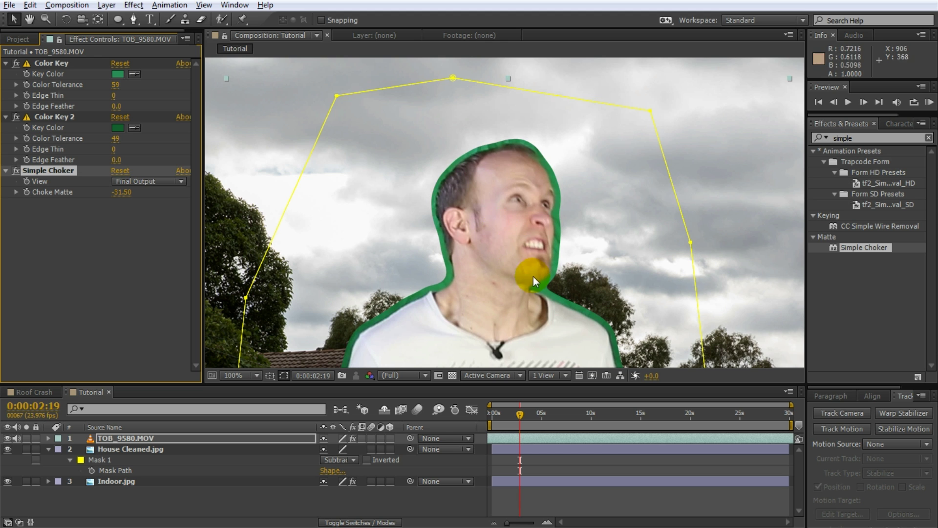
key("space")
left_click_drag(531, 277, 541, 105)
left_click_drag(525, 330, 544, 196)
left_click_drag(558, 247, 499, 326)
left_click_drag(525, 113, 530, 295)
left_click_drag(507, 233, 521, 207)
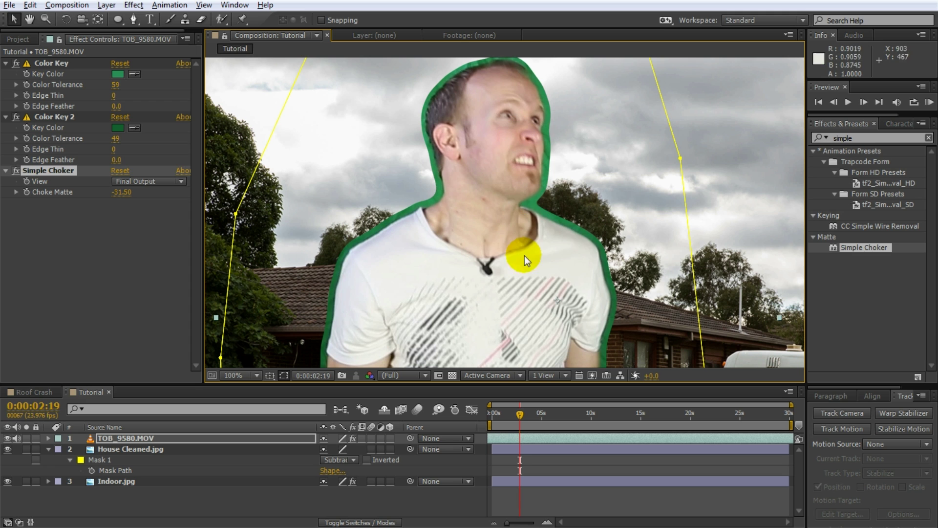
Step: Apply Keylight (1.2) to TOB_9580.MOV and sample the green border beneath the actor's chin as the Screen Colour
left_click_drag(869, 138, 771, 140)
type("keyl")
double_click(854, 161)
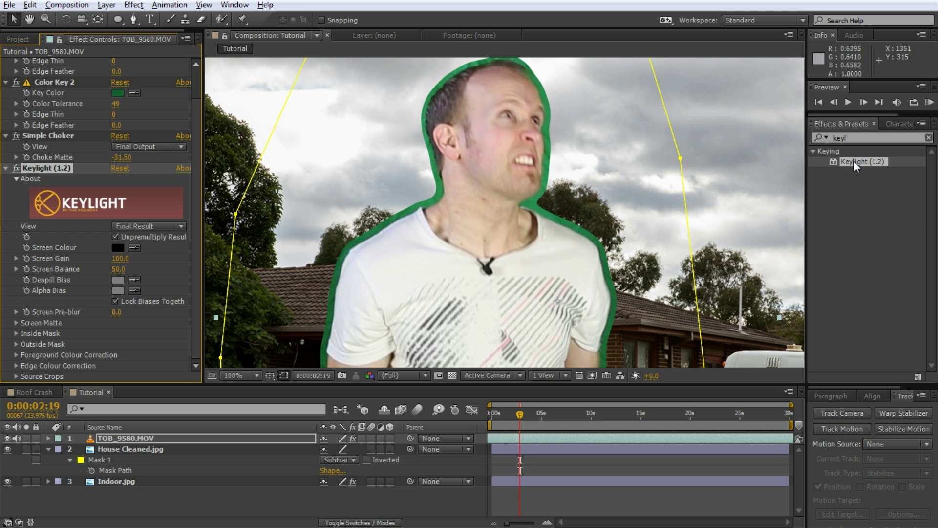
left_click(137, 248)
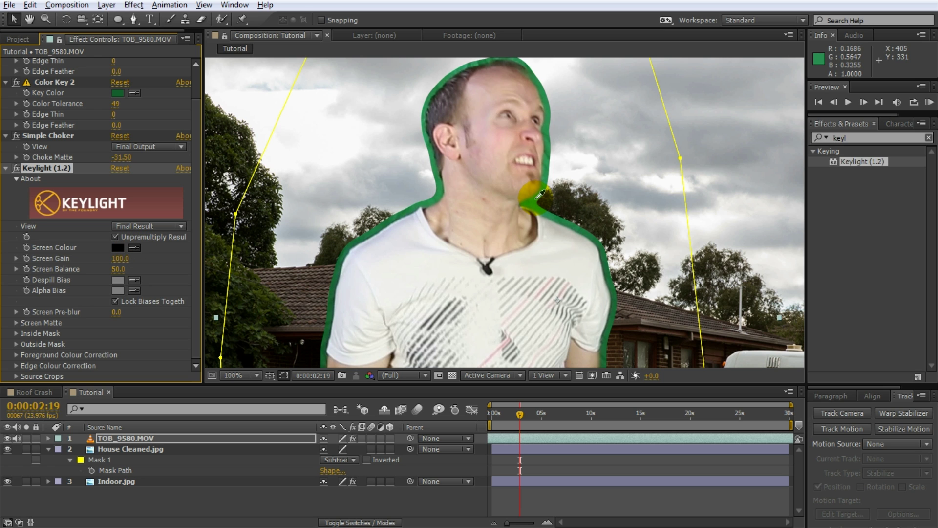
left_click(536, 199)
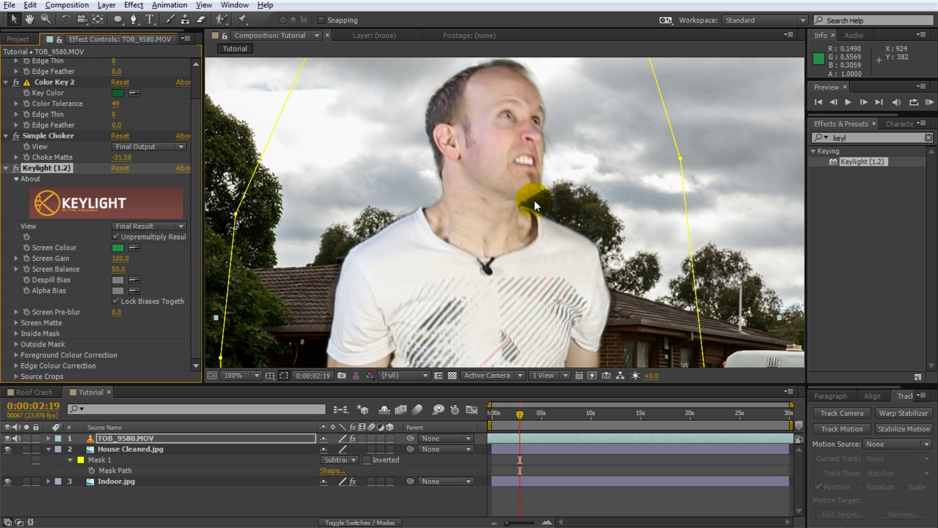
Step: Inspect the Keylight edges along the actor's shoulders, sleeve and neck up close
key("space")
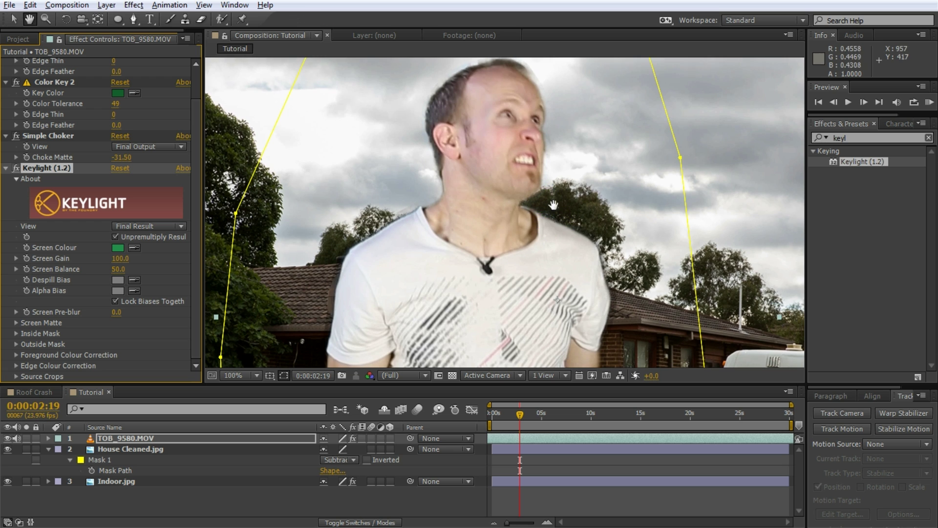
left_click_drag(594, 292, 594, 174)
left_click_drag(585, 227, 619, 266)
scroll(401, 178, "up", 1)
key("space")
left_click_drag(436, 185, 587, 287)
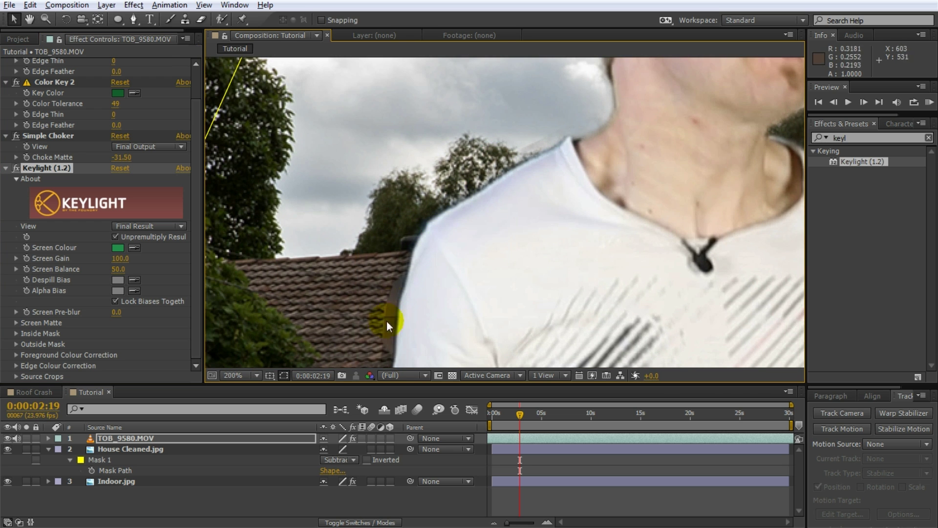
key("space")
left_click_drag(434, 301, 469, 187)
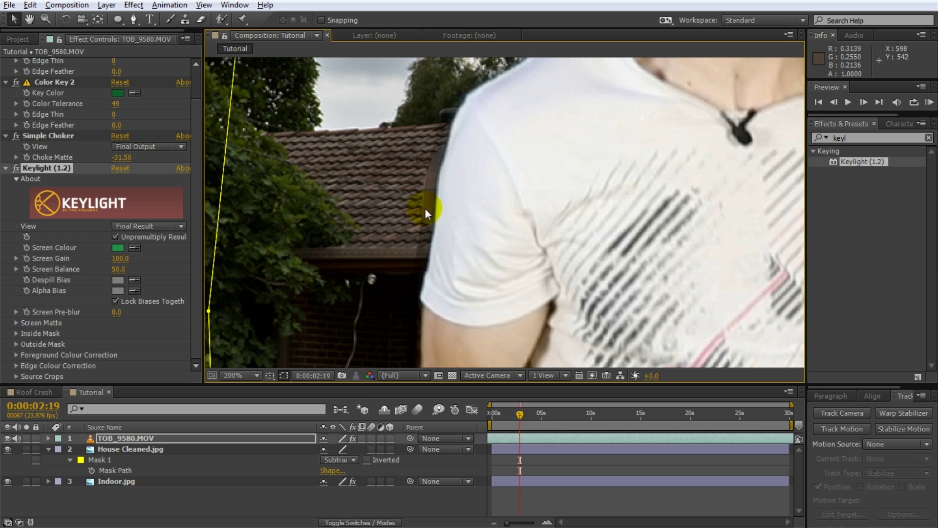
key("space")
left_click_drag(622, 132, 551, 248)
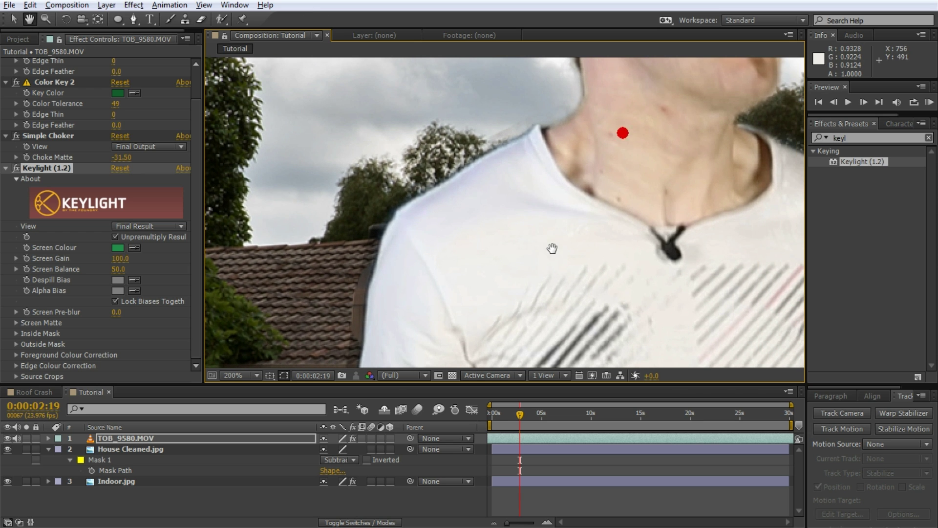
Step: Switch Keylight's view to Screen Matte and examine the matte across the whole actor
left_click(139, 227)
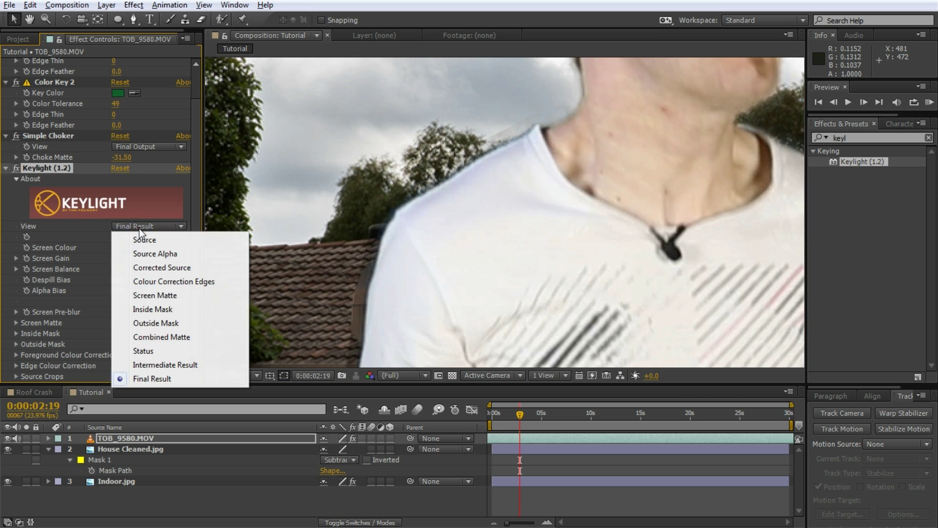
left_click(146, 295)
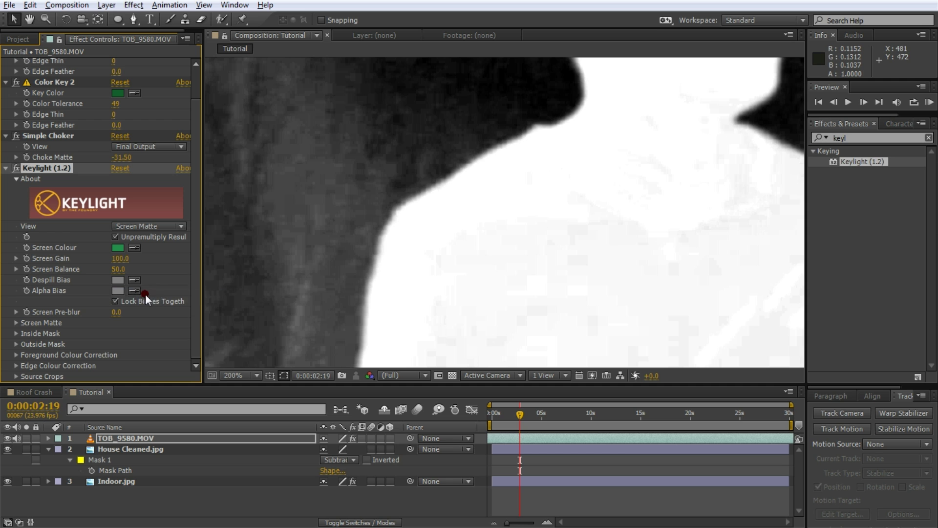
scroll(576, 214, "down", 1)
key("space")
left_click_drag(597, 234, 575, 241)
scroll(579, 225, "down", 1)
key("space")
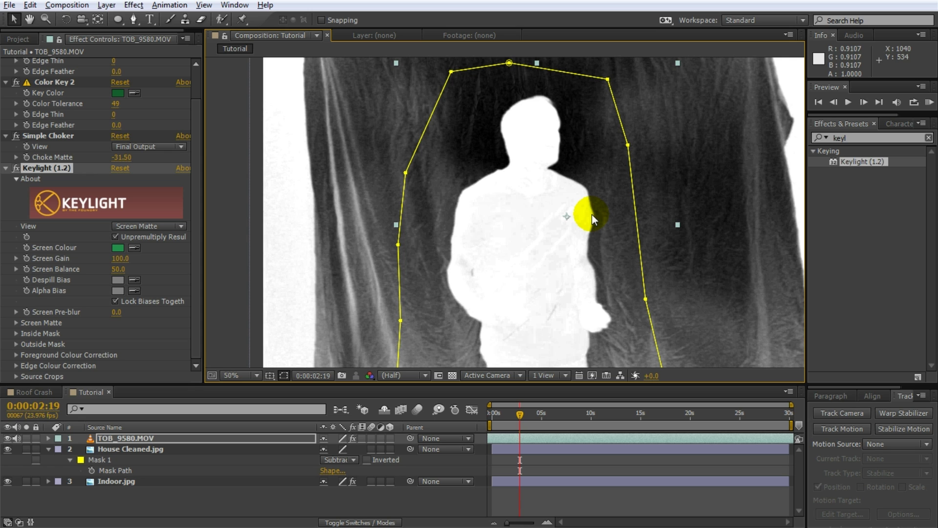
Step: In Keylight's Screen Matte settings, set Clip Black to 57 and Clip White to 78
left_click(15, 323)
scroll(88, 306, "down", 1)
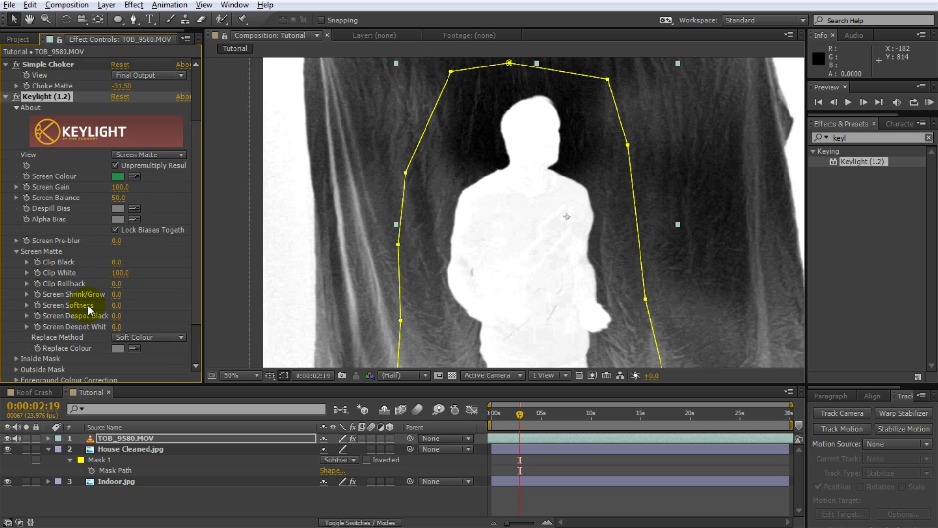
left_click_drag(116, 266, 158, 267)
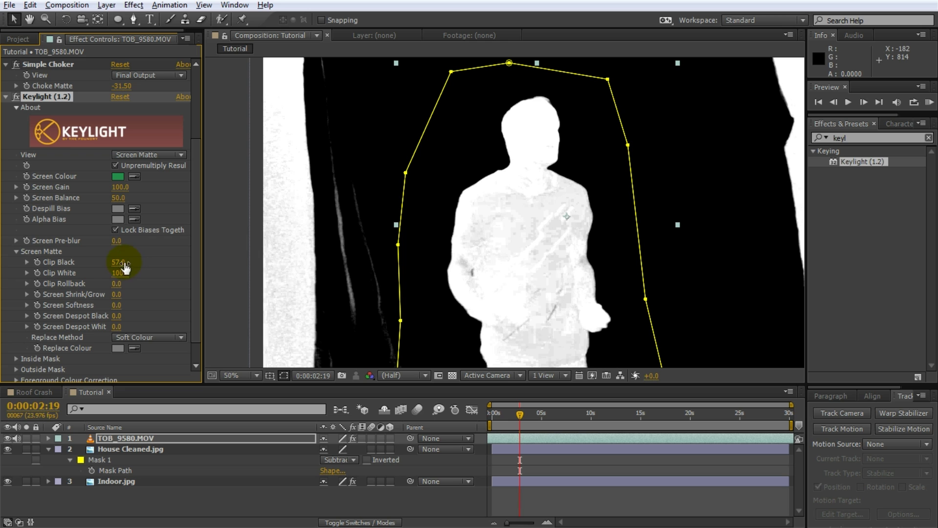
left_click_drag(120, 273, 108, 270)
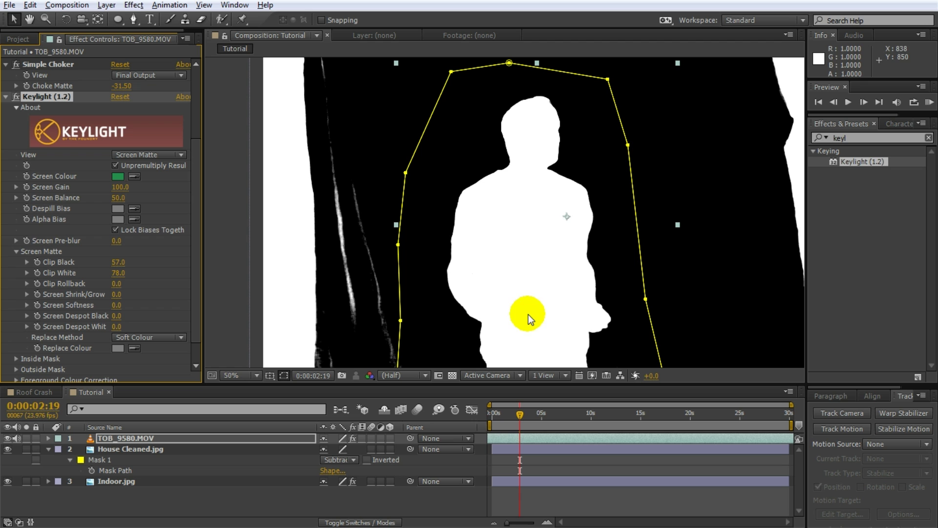
Step: Return Keylight's view to Final Result and check the key on the actor at 0:00:02:01
mouse_move(524, 415)
left_mouse_down()
mouse_move(611, 415)
mouse_move(520, 420)
left_mouse_up()
left_click(128, 156)
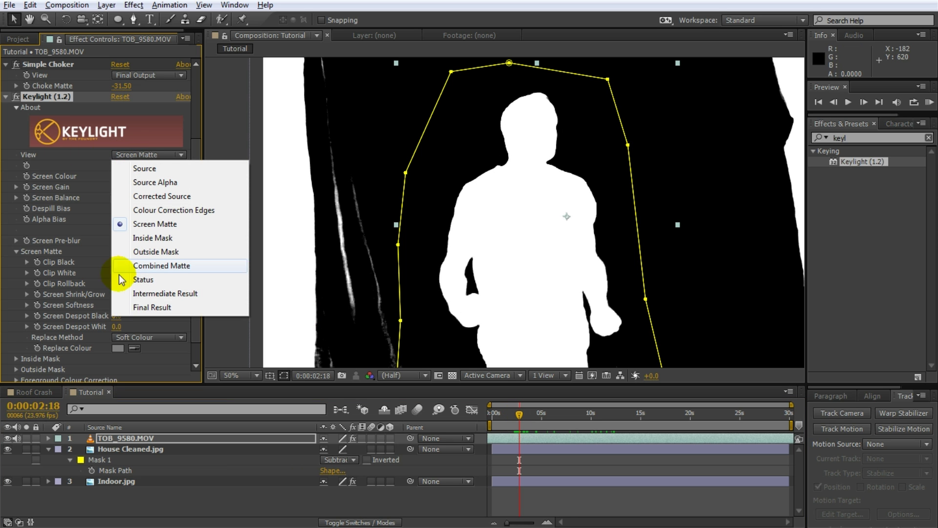
left_click(136, 307)
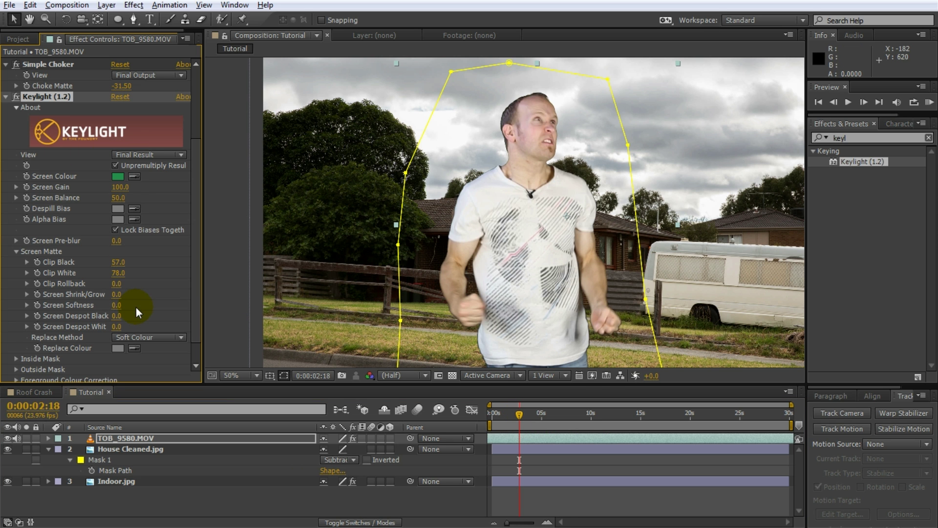
scroll(541, 173, "up", 1)
middle_click_drag(560, 188, 507, 311)
left_click_drag(520, 415, 514, 418)
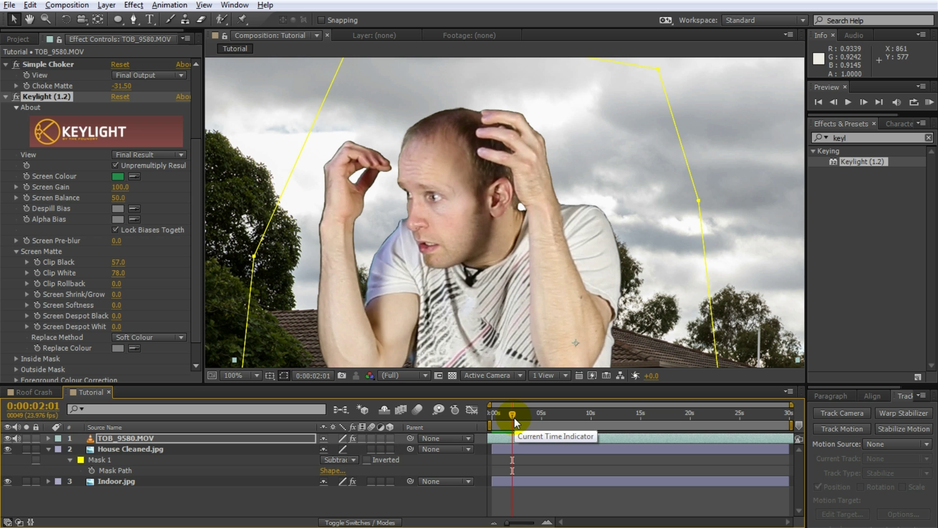
key("shift+slash")
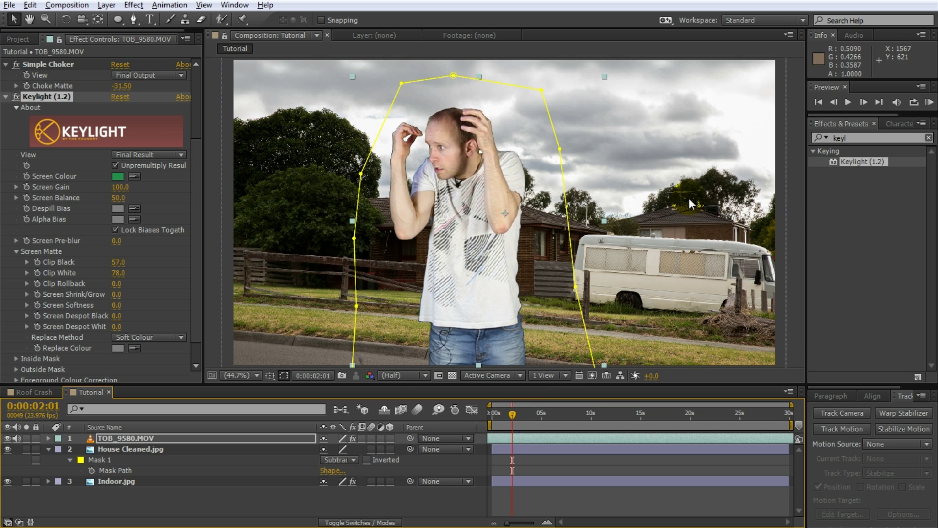
Step: Scale the actor layer down proportionally and position it over the hole in the house roof
left_click_drag(603, 77, 562, 129, "shift")
left_click_drag(487, 242, 444, 165)
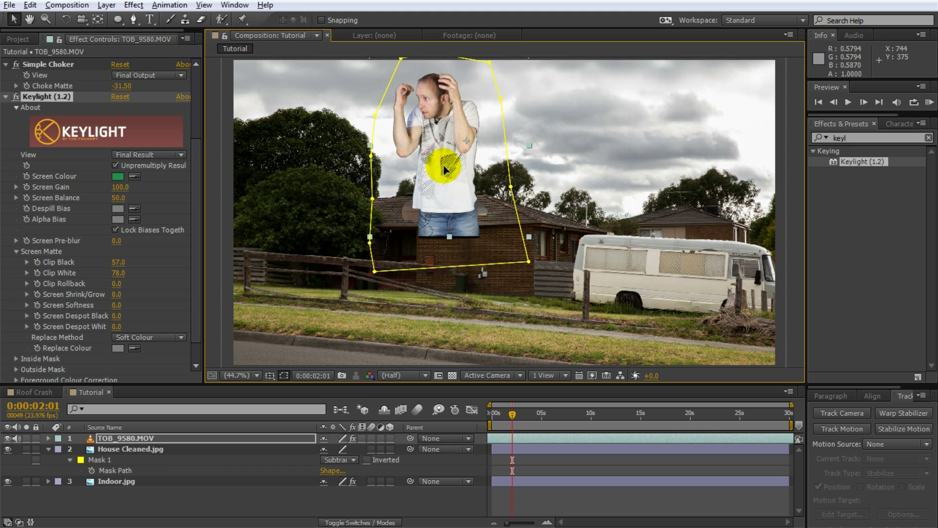
left_click_drag(529, 57, 522, 66, "shift")
left_click_drag(452, 140, 449, 165)
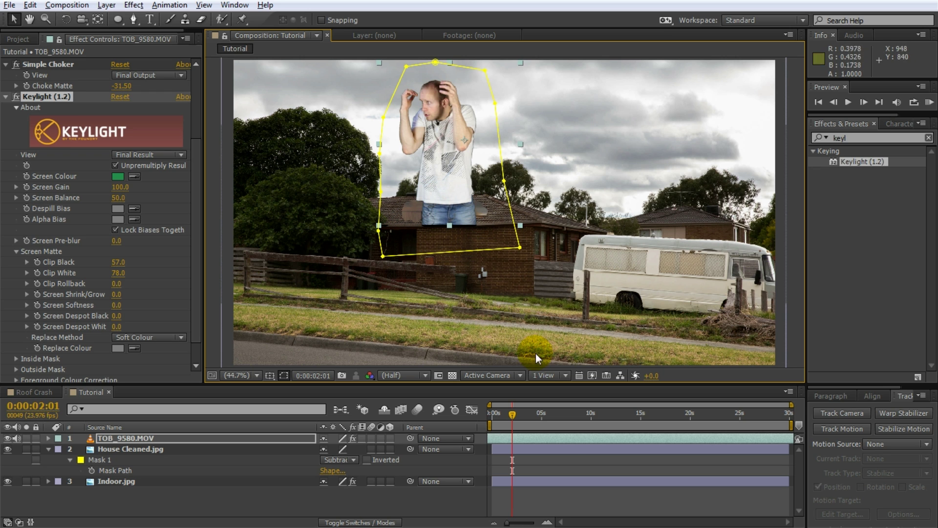
Step: Return the current time to 0:00:00:00, deselect the layer and preview the composite
left_click_drag(515, 412, 479, 412)
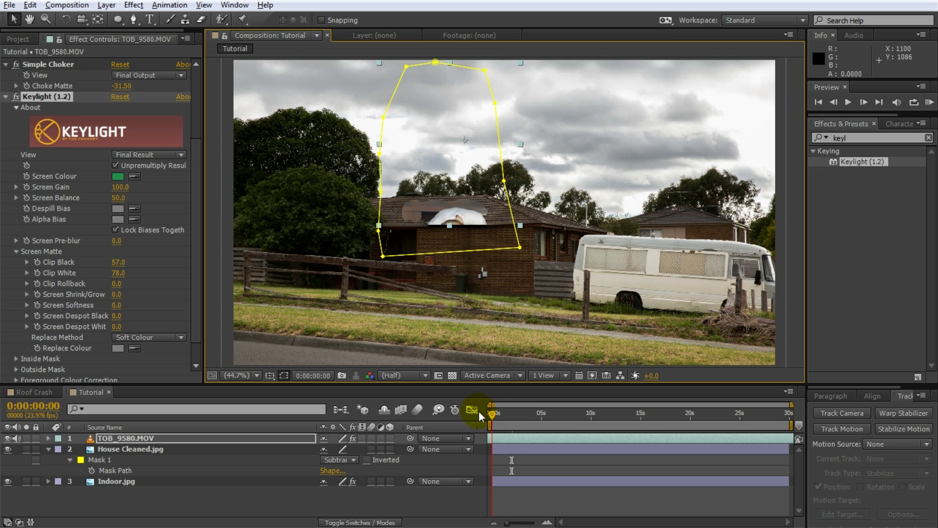
left_click(542, 501)
key("KP_0")
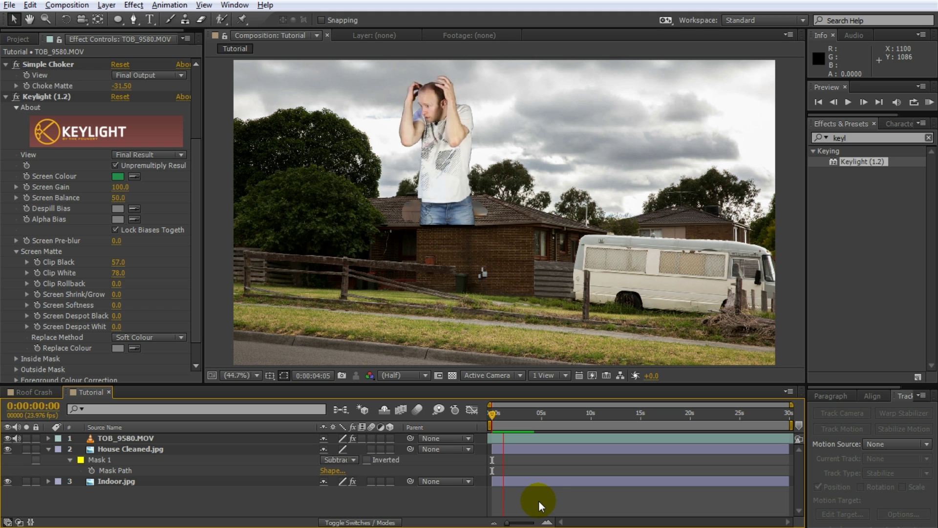
Step: Add a Curves effect to the TOB_9580.MOV layer at 0:00:03:06 and bend the RGB curve downward to darken the actor
mouse_move(528, 414)
left_mouse_down()
mouse_move(502, 415)
mouse_move(523, 418)
left_mouse_up()
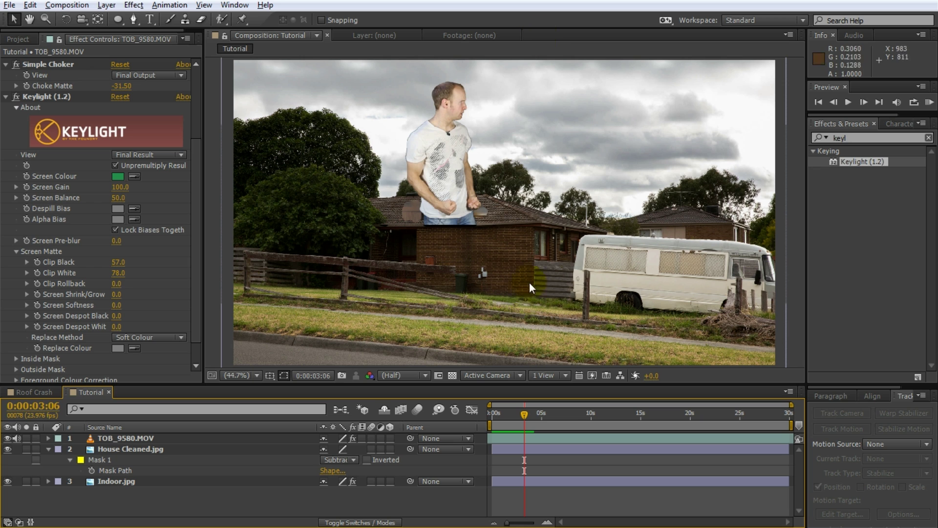
left_click(151, 438)
type("curves")
double_click(850, 194)
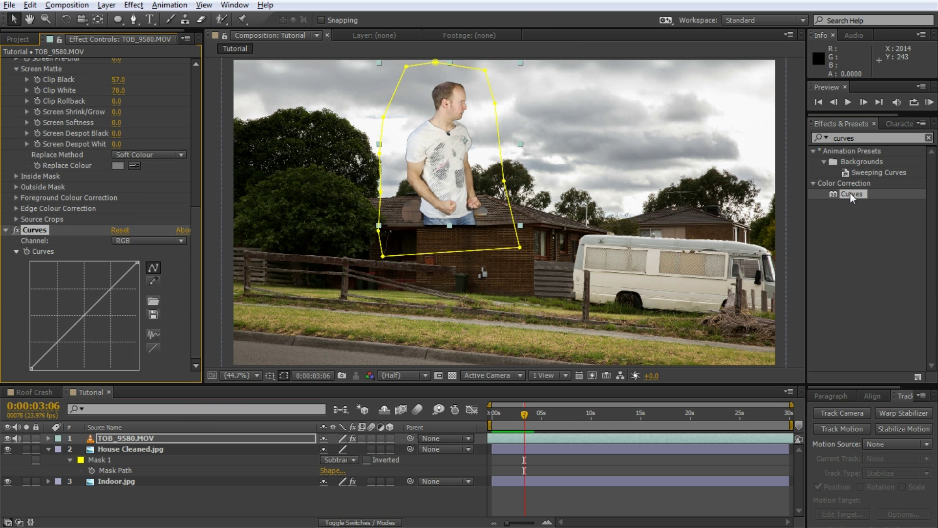
left_click_drag(83, 316, 92, 322)
left_click_drag(115, 291, 115, 294)
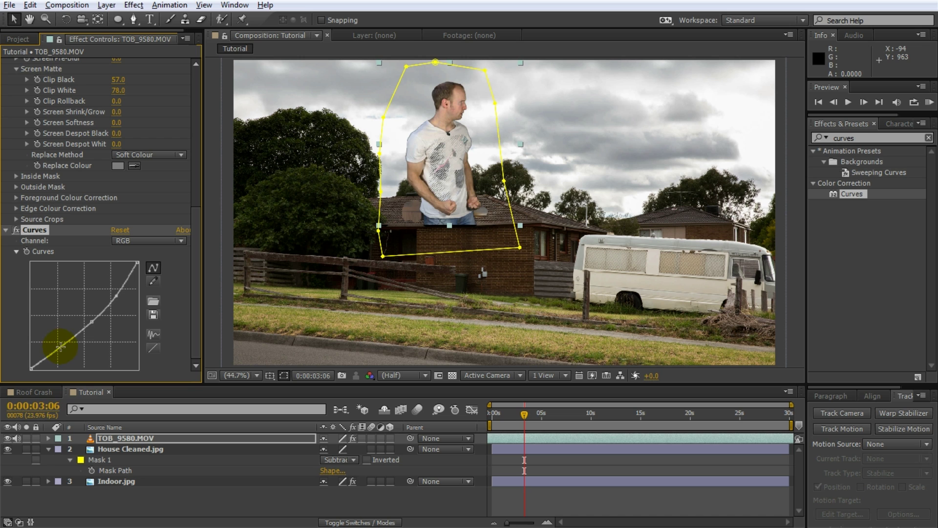
left_click_drag(60, 345, 62, 344)
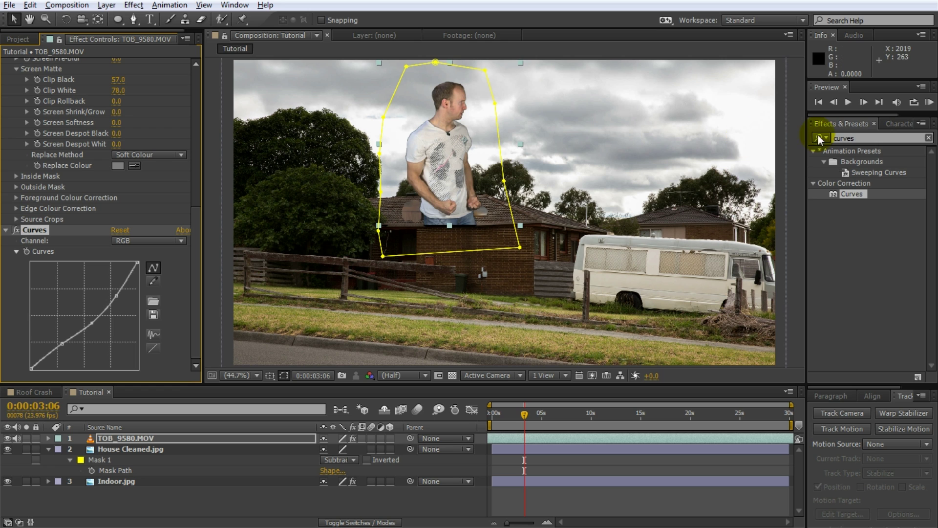
Step: Add a Hue/Saturation effect to the actor layer and set its Master Saturation to -19
left_click_drag(876, 137, 801, 151)
type("satu")
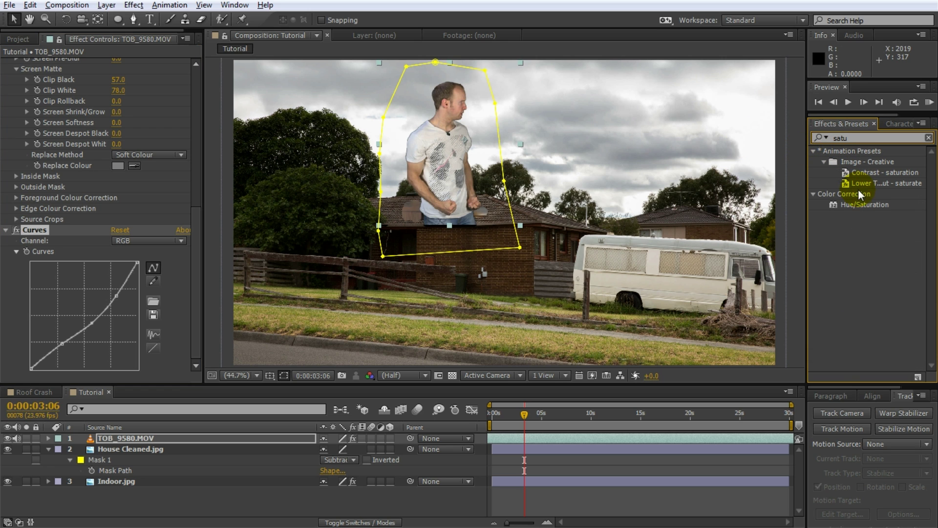
double_click(864, 204)
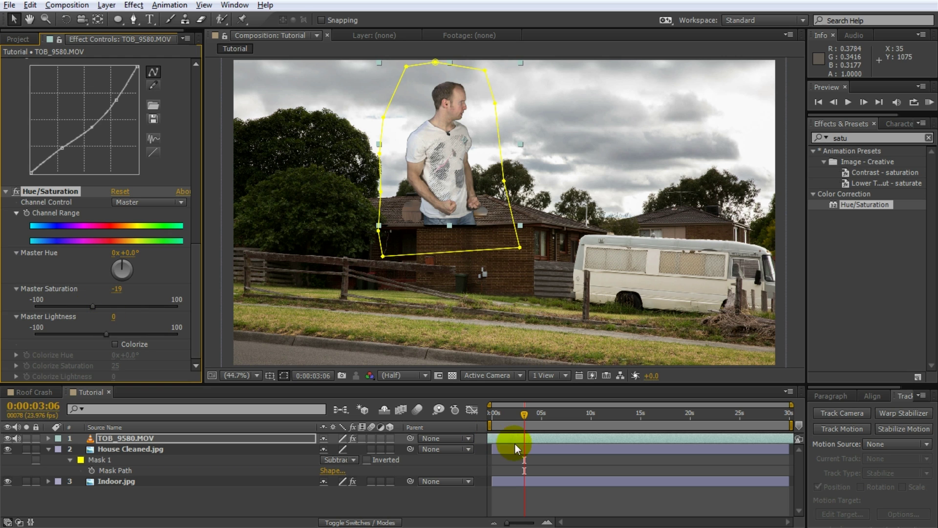
Step: Preview the colour-corrected composite from 0:00:00:00 with no layer selected, then stop the playback
left_click_drag(523, 417, 474, 417)
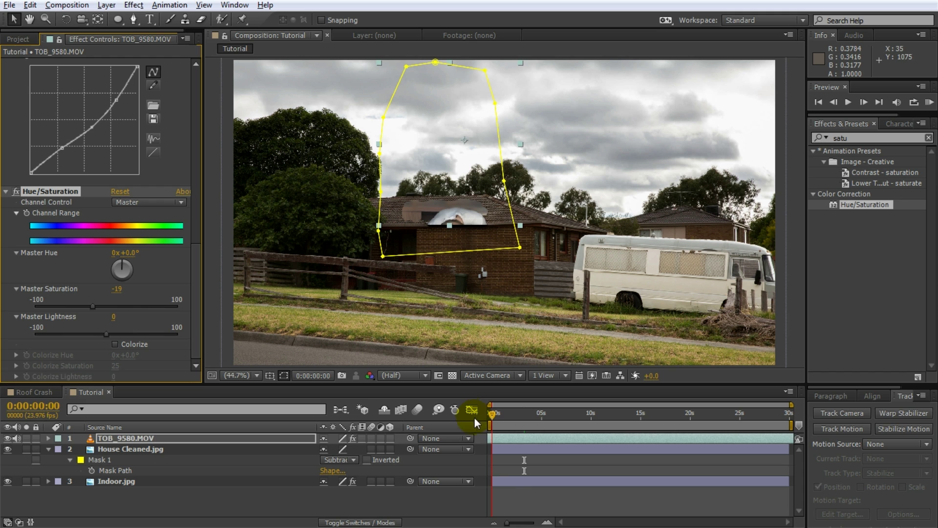
left_click(503, 488)
key("KP_0")
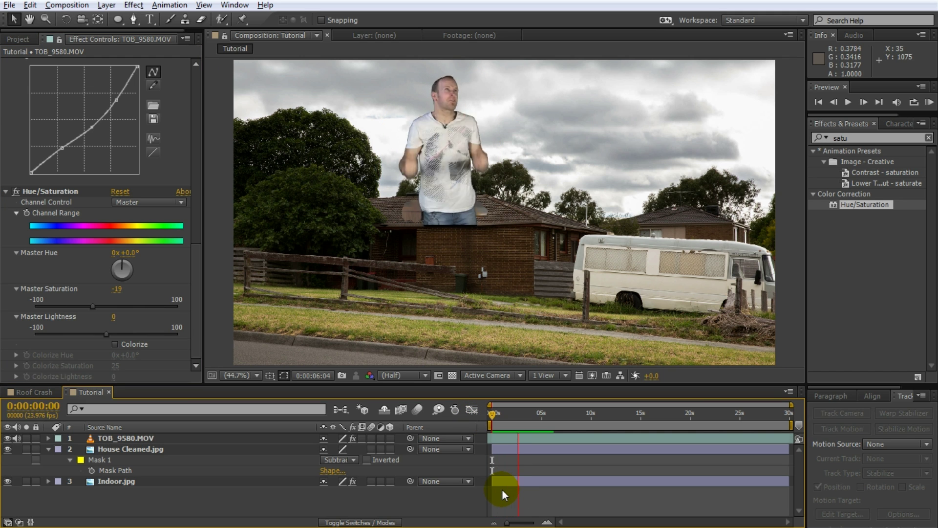
key("space")
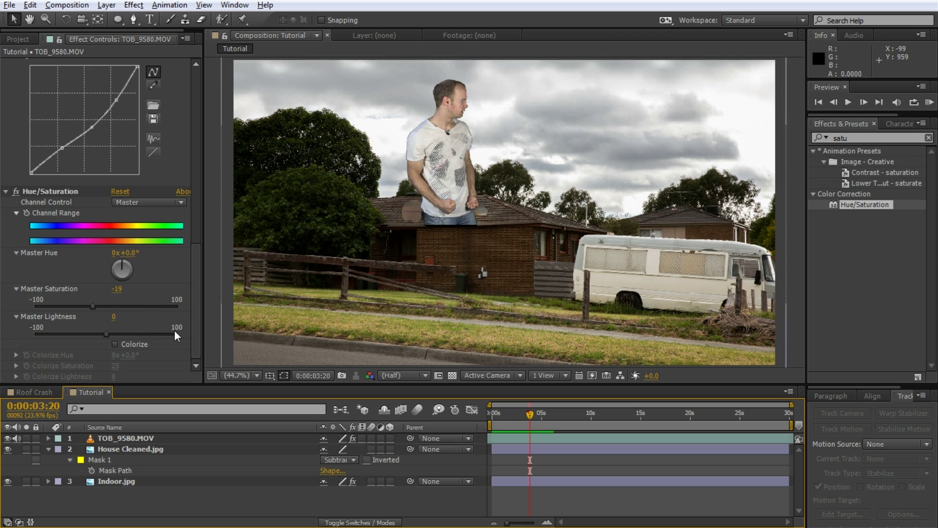
Step: At 0:00:03:20, set the actor's Hue/Saturation Master Lightness to -6 and deselect the layer
left_click_drag(106, 331, 101, 333)
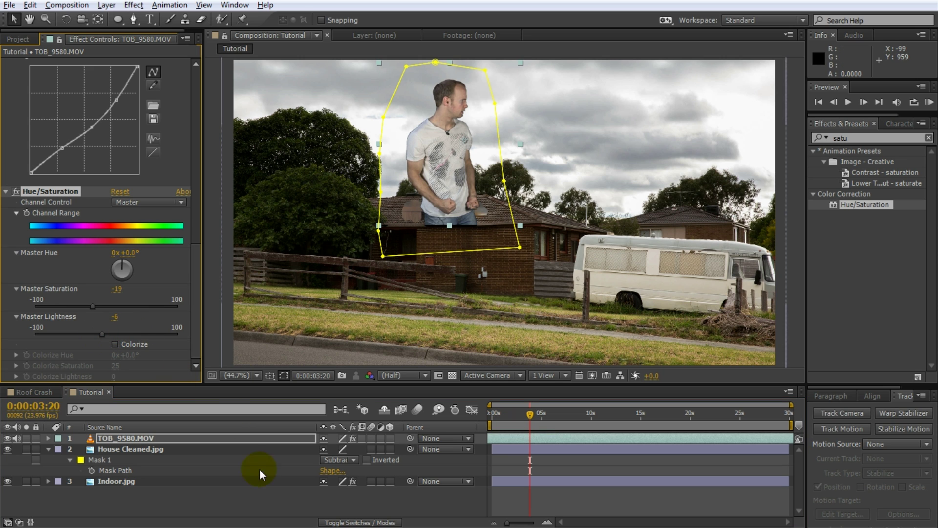
left_click(265, 494)
Step: Select the TOB_9580.MOV actor layer and hide it to expose the hole in the house roof
scroll(465, 218, "up", 2)
middle_click_drag(418, 229, 575, 265)
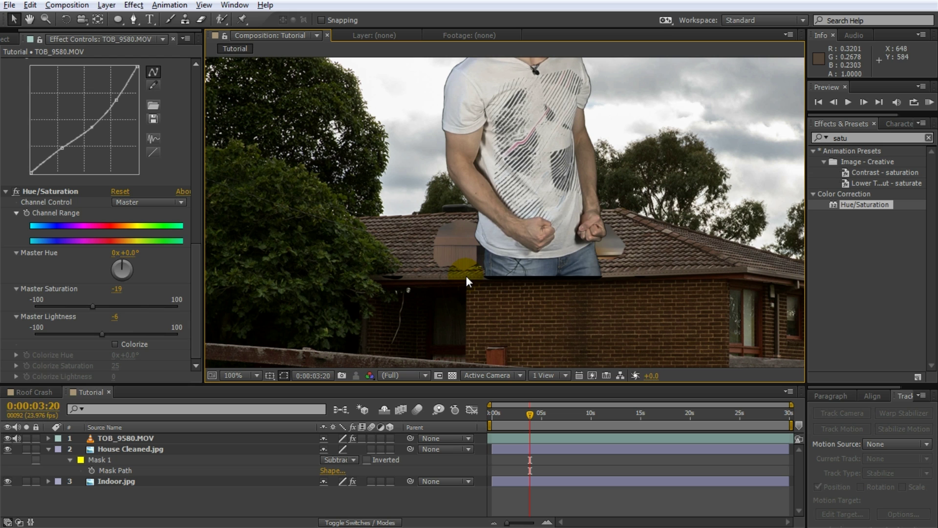
left_click(137, 437)
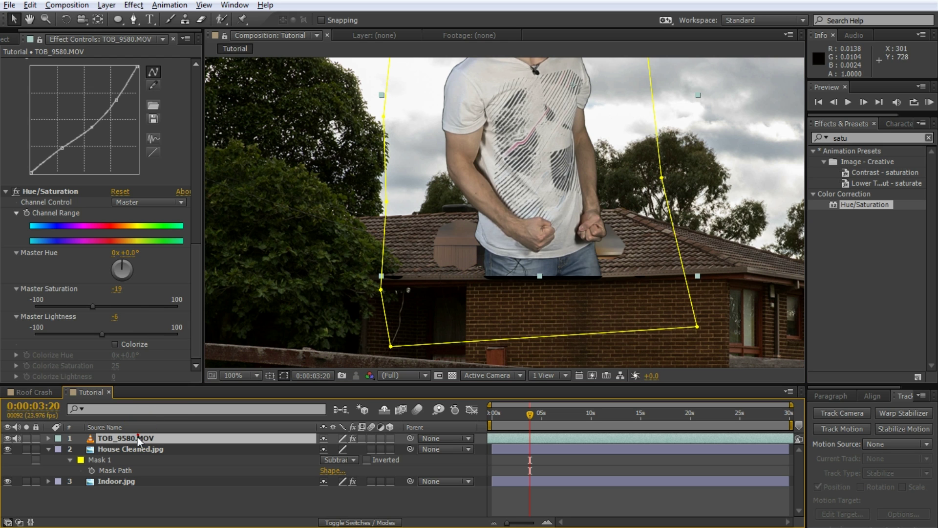
left_click(7, 438)
scroll(523, 258, "up", 2)
middle_click_drag(557, 292, 494, 201)
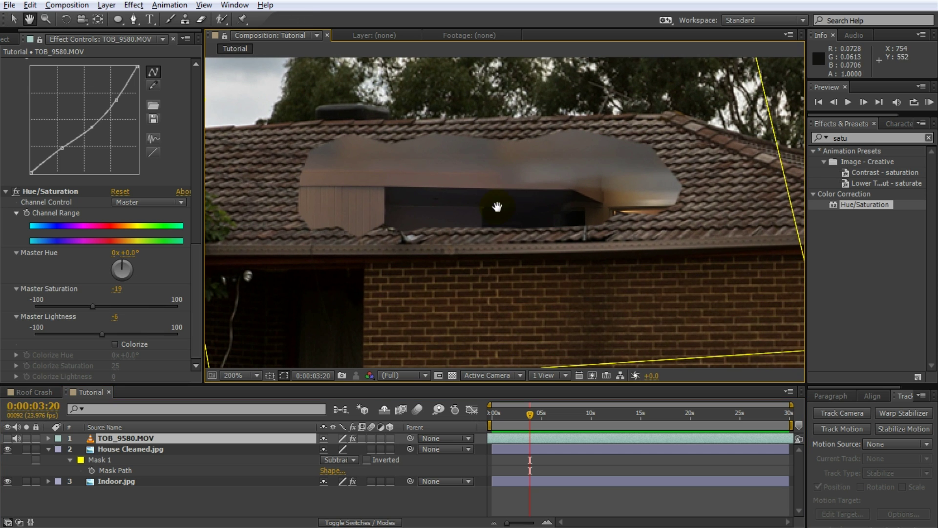
Step: With the Pen tool, trace a mask on the actor layer along the jagged lower edge of the roof hole
left_click(133, 20)
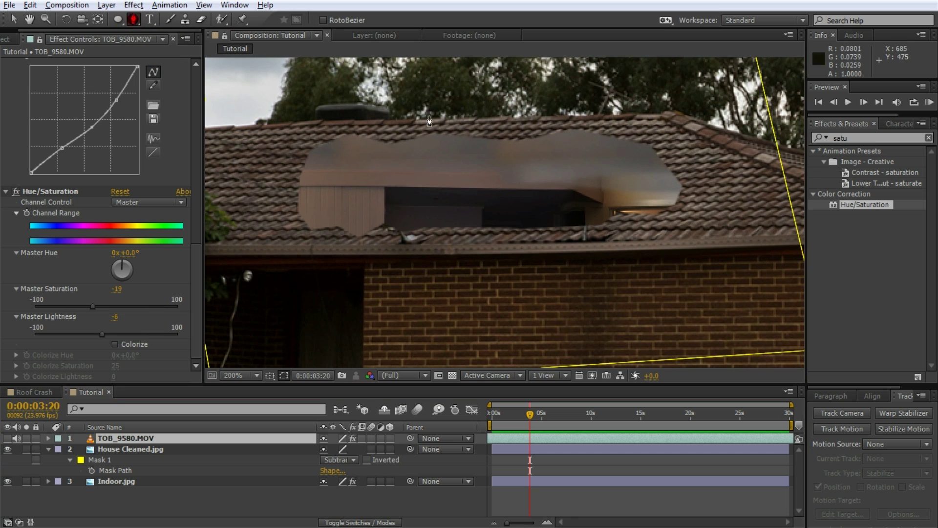
left_click(668, 207)
left_click(654, 215)
left_click(619, 211)
left_click(597, 226)
left_click(424, 227)
left_click(399, 233)
left_click(387, 224)
left_click(361, 236)
left_click(339, 227)
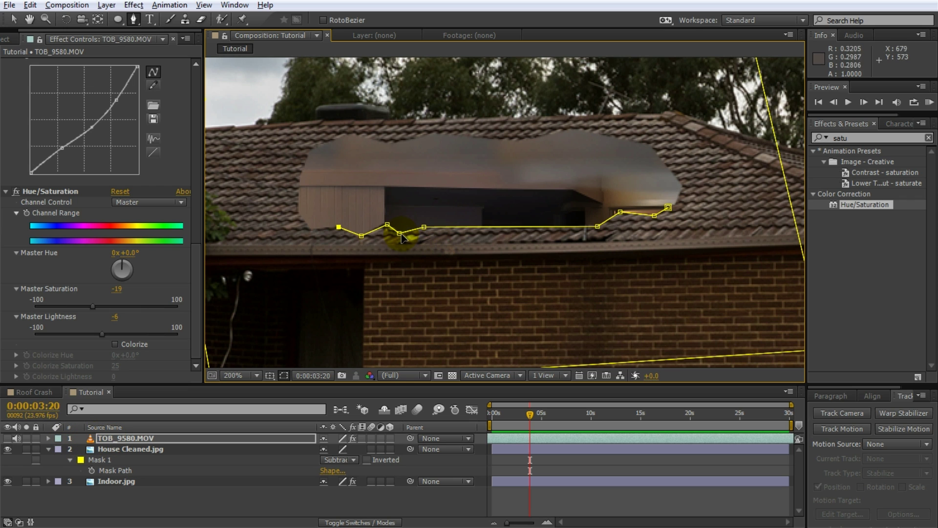
left_click(309, 228)
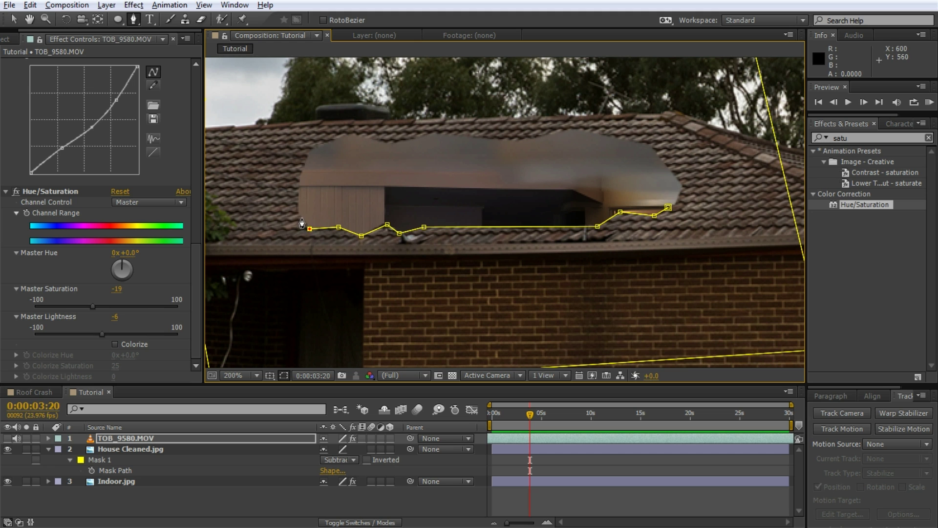
left_click(298, 215)
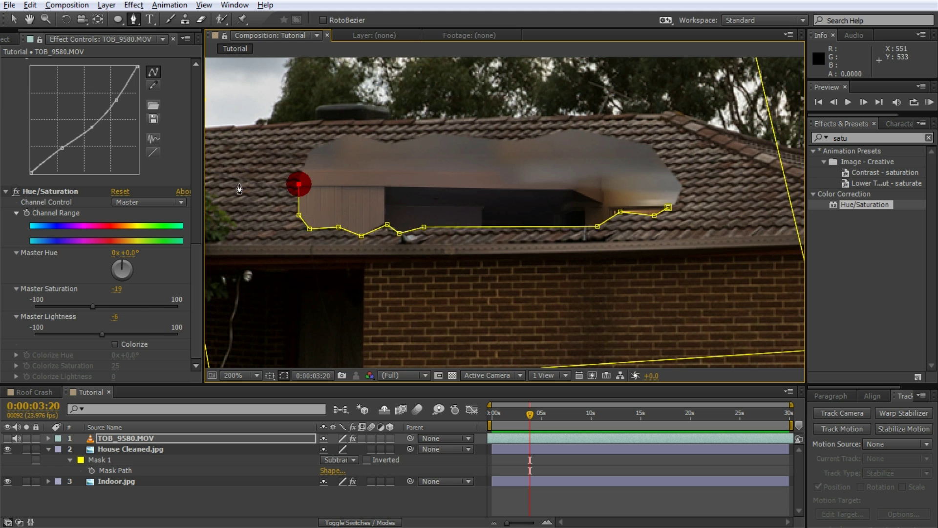
Step: Continue the mask path around the roof edge and wall below the hole, and close it at its starting point
key("comma")
left_click(328, 200)
left_click(322, 329)
left_click(658, 342)
left_click(695, 211)
left_click(677, 163)
left_click(607, 181)
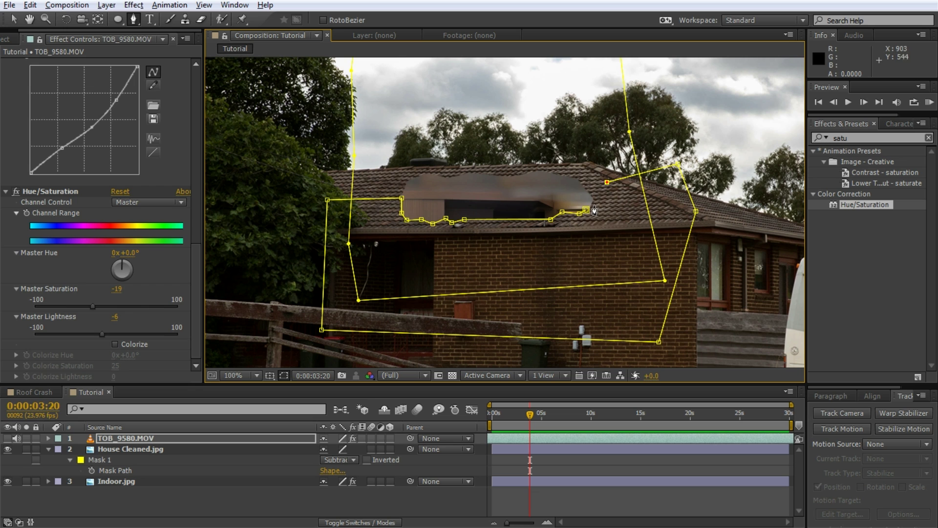
left_click(585, 209)
Step: Show the actor layer again, set its Mask 2 mode to Subtract, and return to the Selection tool with nothing selected
left_click(8, 437)
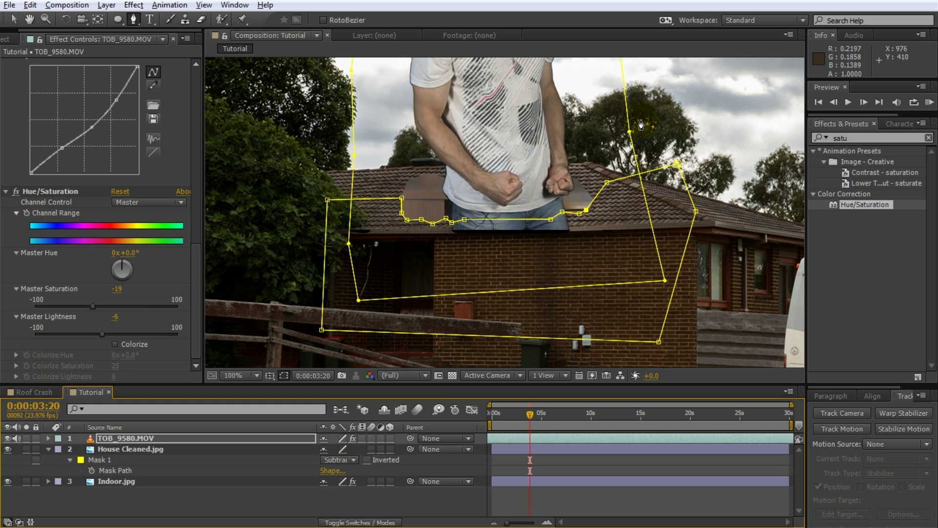
key("m")
left_click(353, 471)
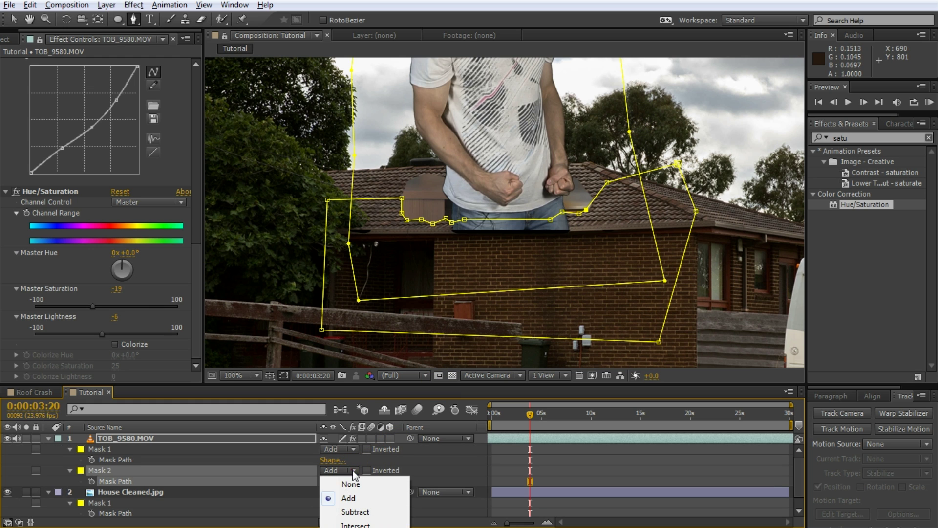
left_click(351, 511)
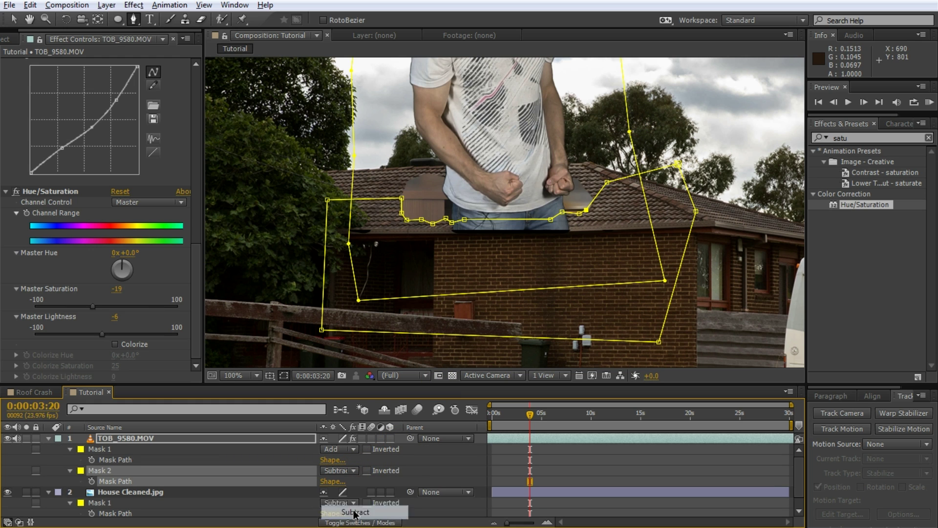
left_click(449, 459)
key("shift+/")
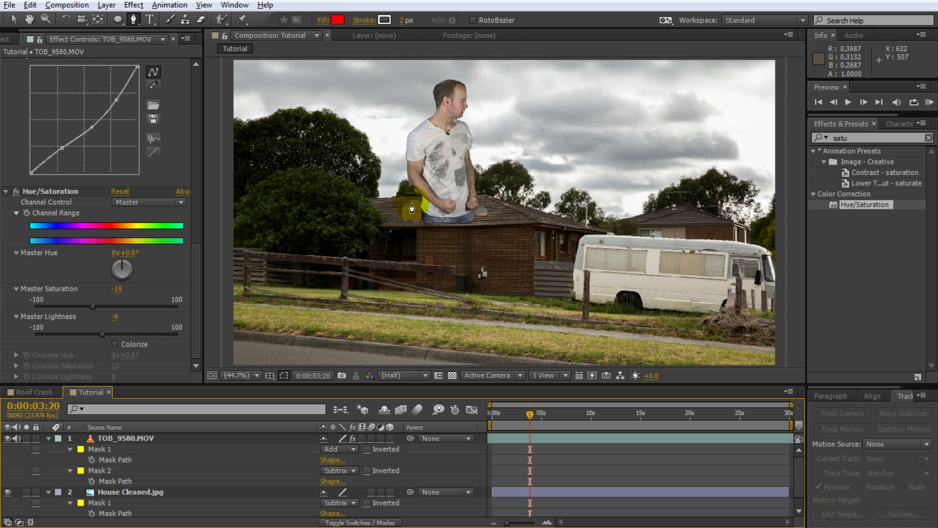
left_click(14, 20)
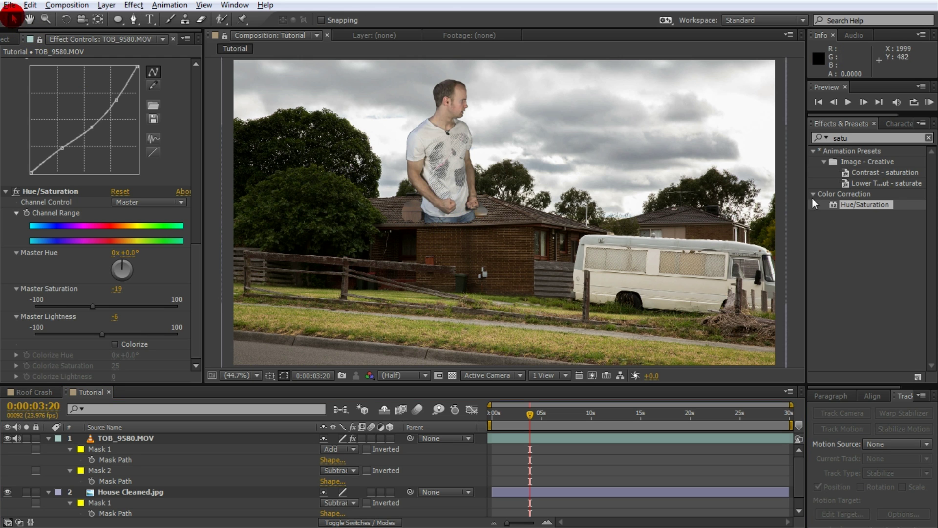
Step: Find the 4-Color Gradient effect and apply it to the TOB_9580.MOV actor layer
left_click_drag(879, 139, 780, 130)
type("gradient")
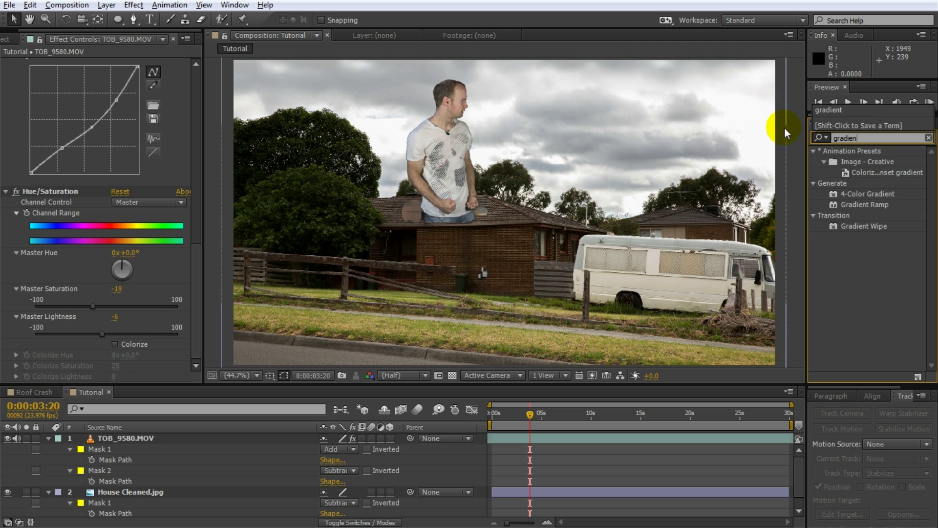
double_click(865, 195)
left_click_drag(865, 197, 176, 436)
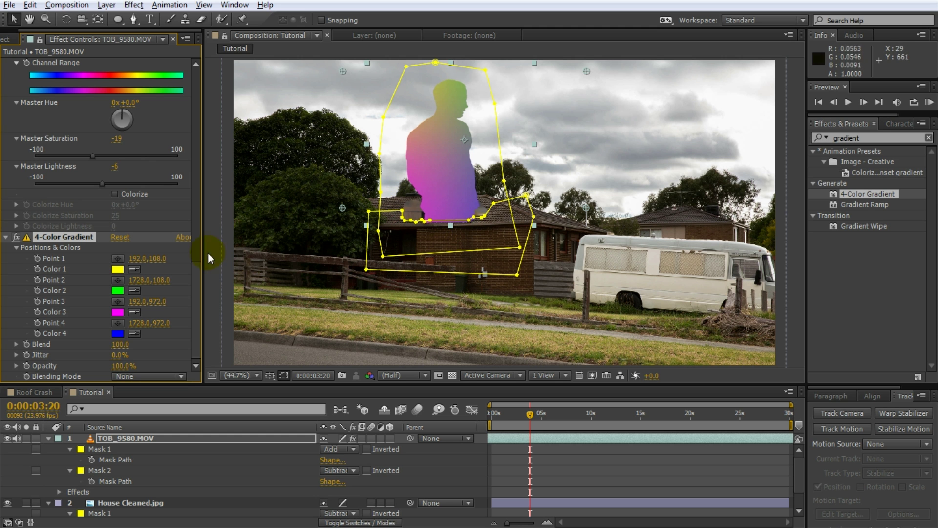
Step: Set the gradient's Color 1, Color 2 and Color 3 to white and Color 4 to black
left_click(118, 269)
left_click(338, 226)
left_click(621, 229)
left_click(118, 291)
left_click(338, 226)
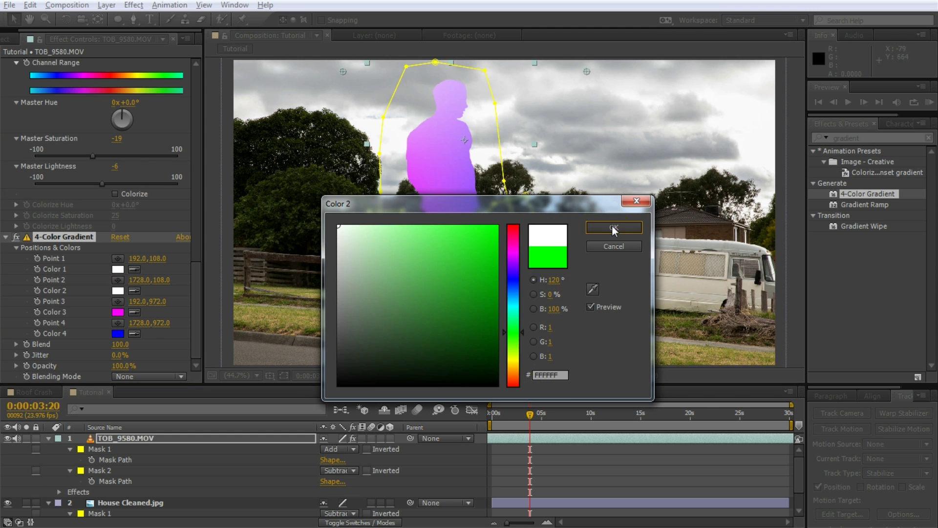
left_click(617, 227)
left_click(118, 312)
left_click(338, 226)
left_click(616, 227)
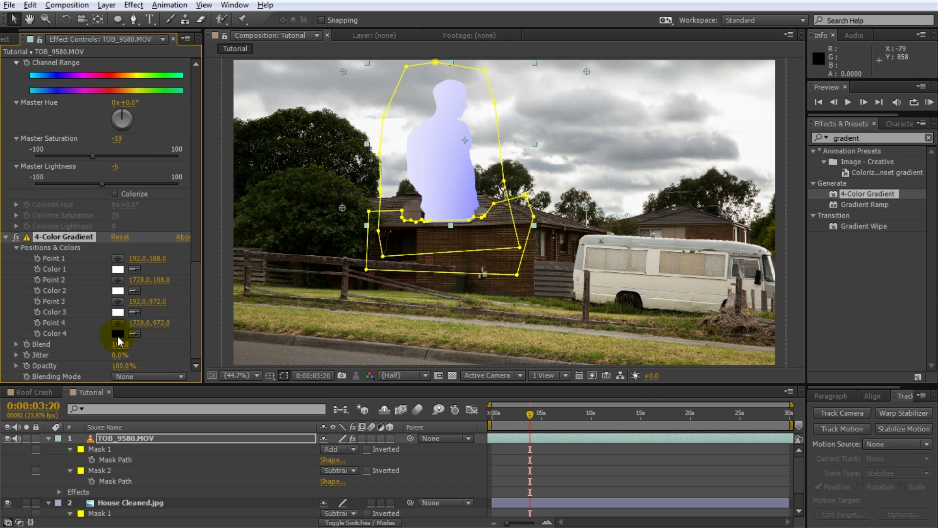
left_click(118, 333)
left_click(614, 227)
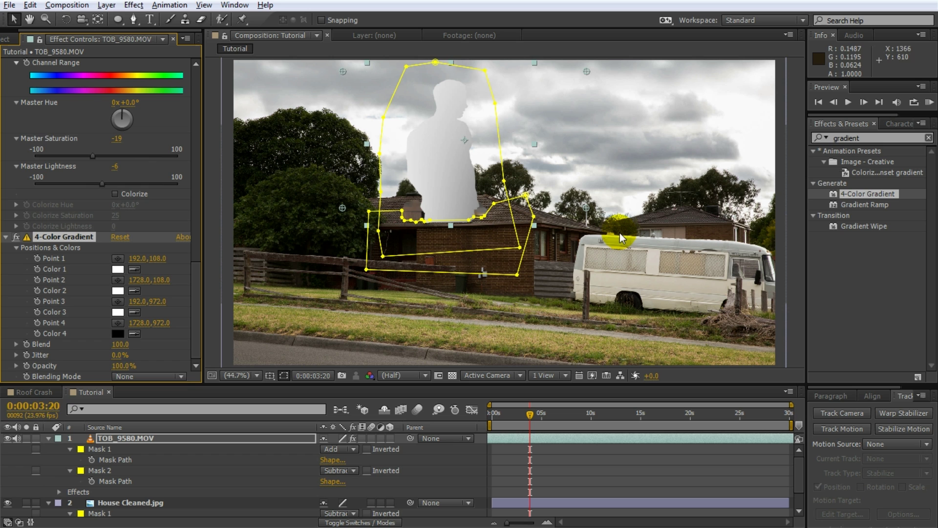
Step: Place gradient Point 4 at the actor layer's bottom edge (875.1, 1075.4) and Point 3 on his lower torso (867.1, 824.6)
left_click(118, 323)
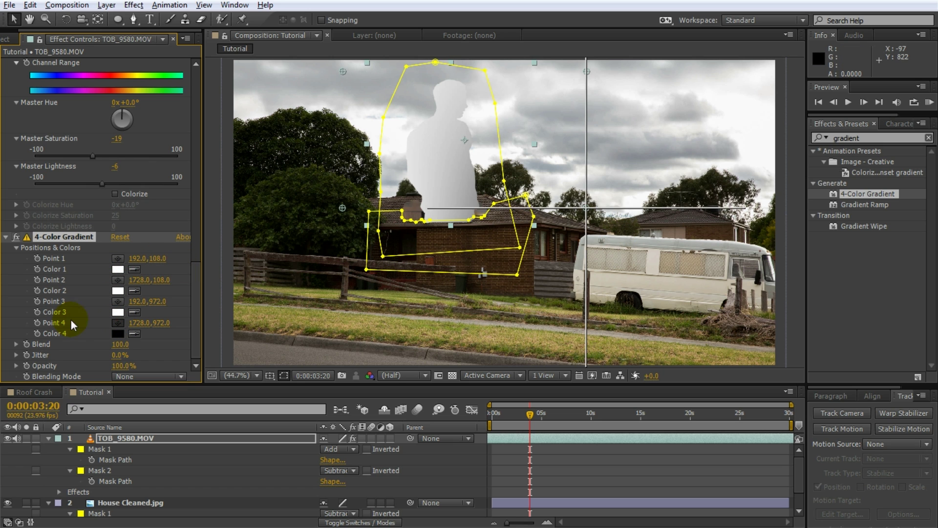
left_click(450, 225)
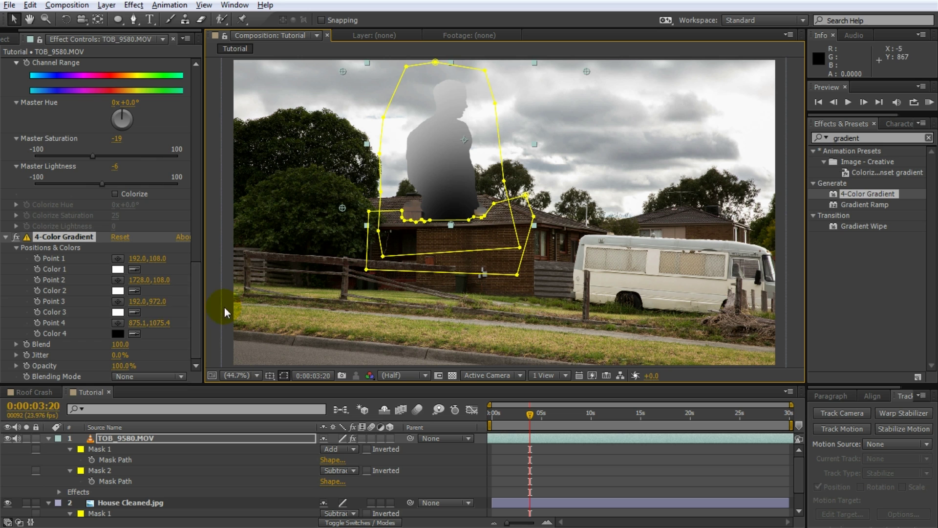
left_click(117, 301)
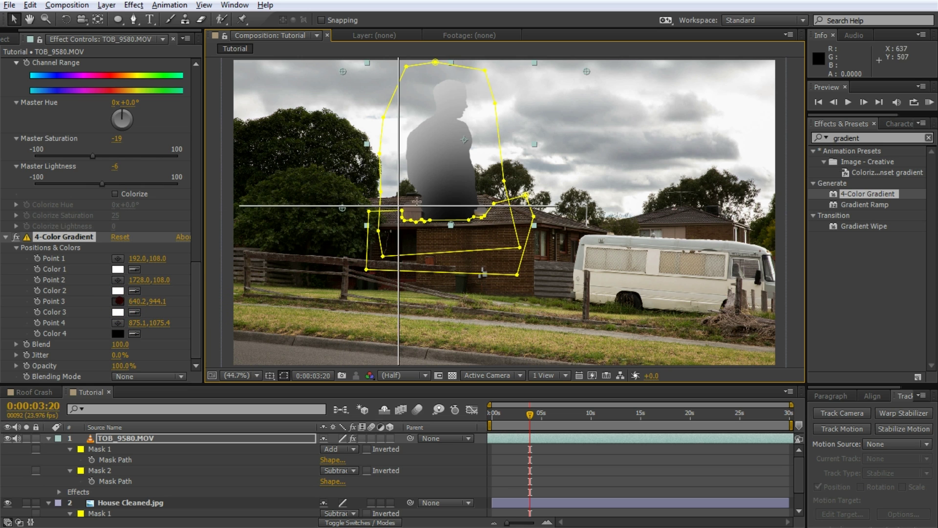
left_click(447, 192)
left_click_drag(446, 192, 450, 185)
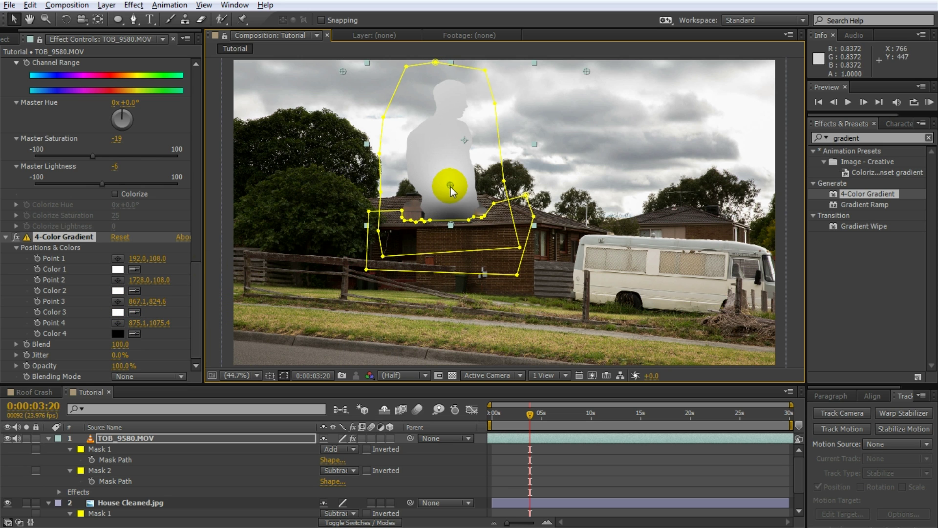
Step: Place gradient Point 2 on the actor's chest at 835.3, 518.1 and Point 1 on his head at 859.2, 211.6
left_click(117, 280)
left_click(445, 136)
left_click(118, 258)
left_click(448, 87)
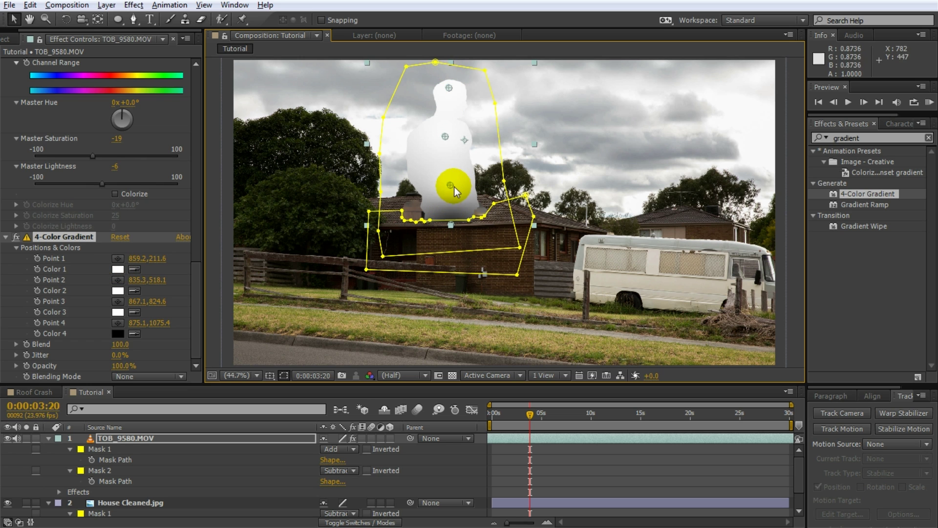
Step: Reposition gradient Point 3 to 867.1, 792.8, Point 2 to 751.7, 733.1 and Point 1 to 867.1, 410.6, keeping the dark falloff at his waist
left_click_drag(450, 185, 451, 193)
mouse_move(445, 136)
left_mouse_down()
mouse_move(432, 170)
mouse_move(450, 178)
left_mouse_up()
left_click(449, 89)
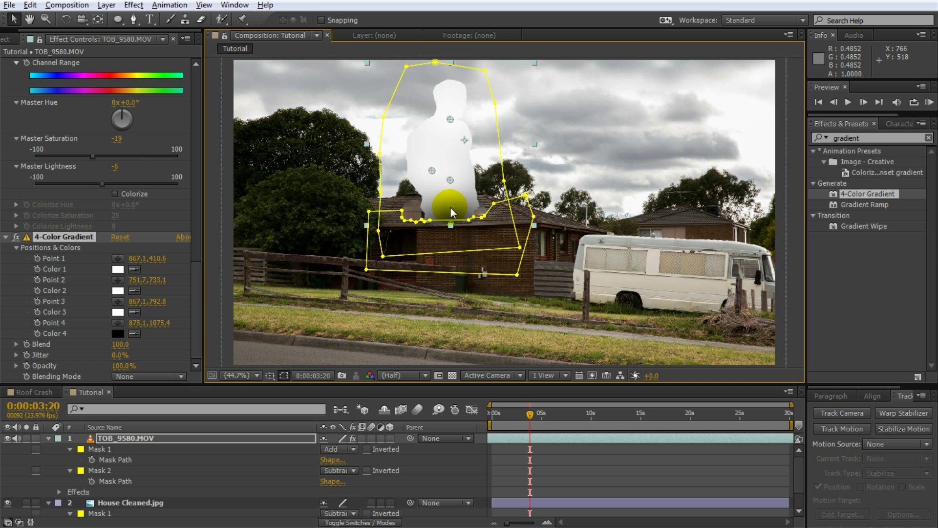
scroll(441, 115, "up", 1)
scroll(455, 129, "up", 1)
middle_click_drag(465, 142, 597, 271)
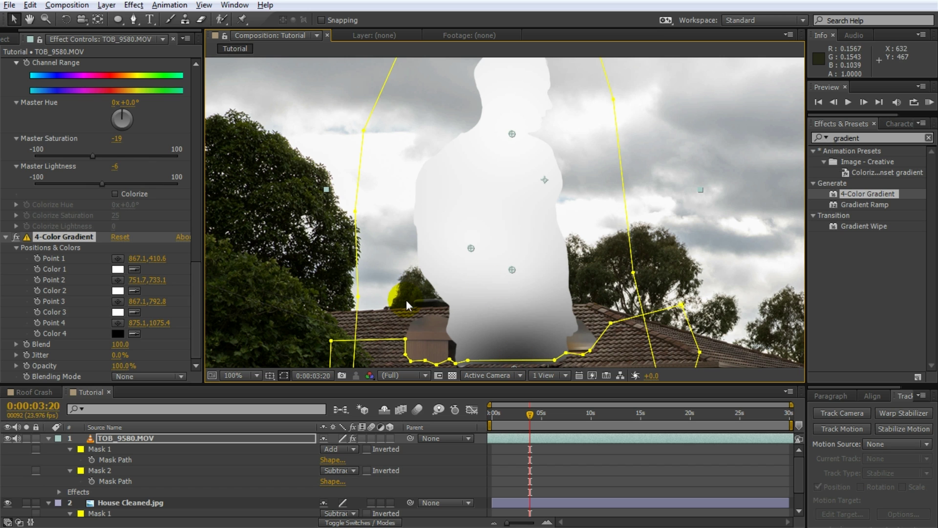
Step: Set the 4-Color Gradient's blending mode to Multiply on TOB_9580.MOV and collapse the properties of the two upper layers
left_click(179, 376)
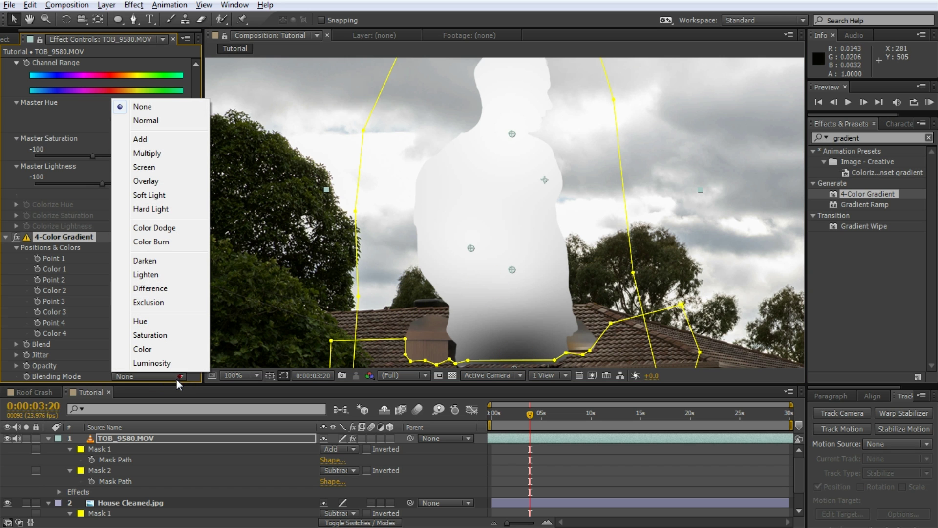
left_click(162, 156)
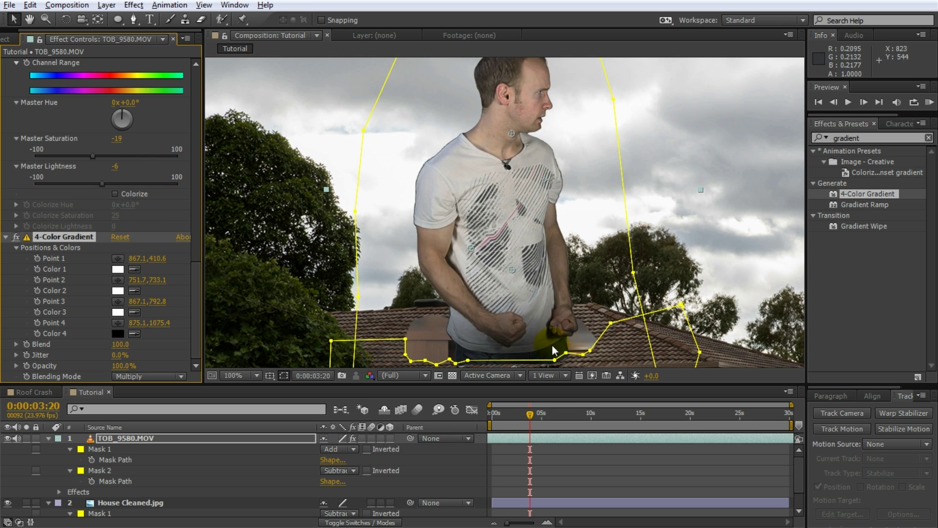
key("shift+/")
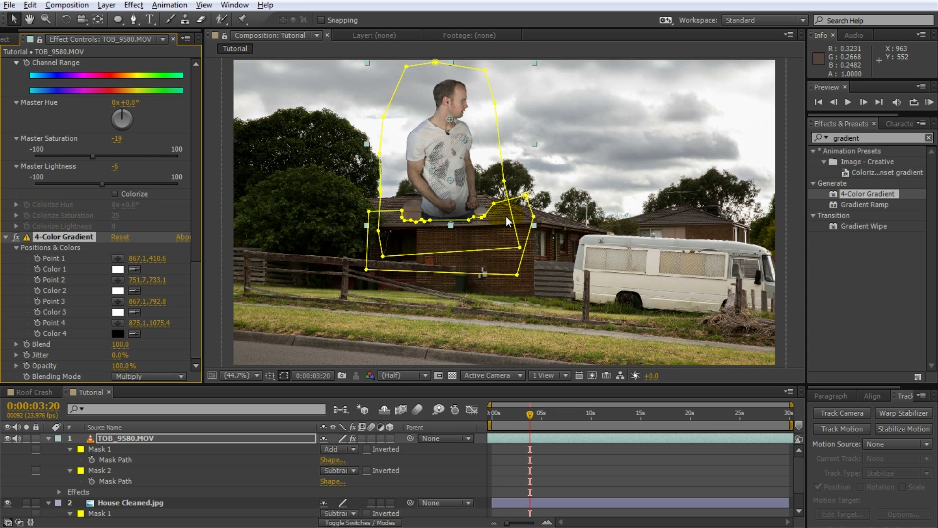
left_click(558, 472)
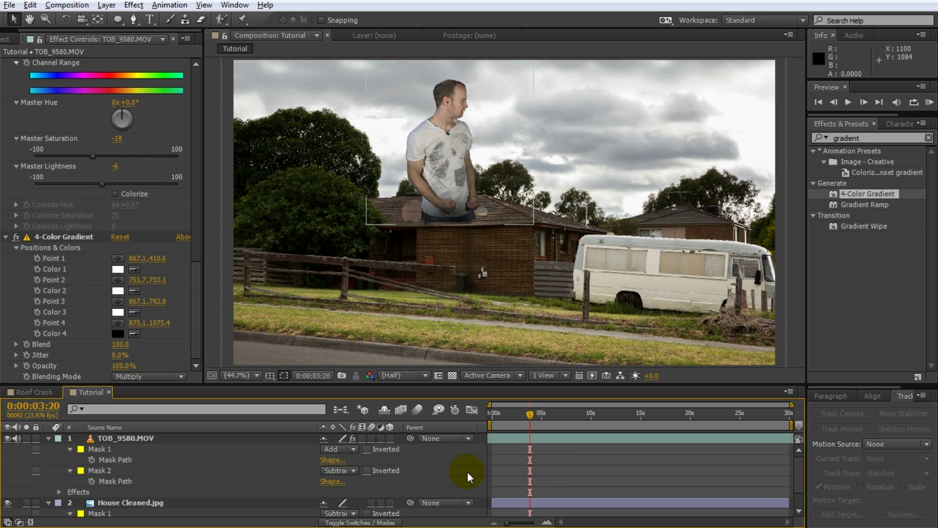
left_click(48, 438)
left_click(48, 448)
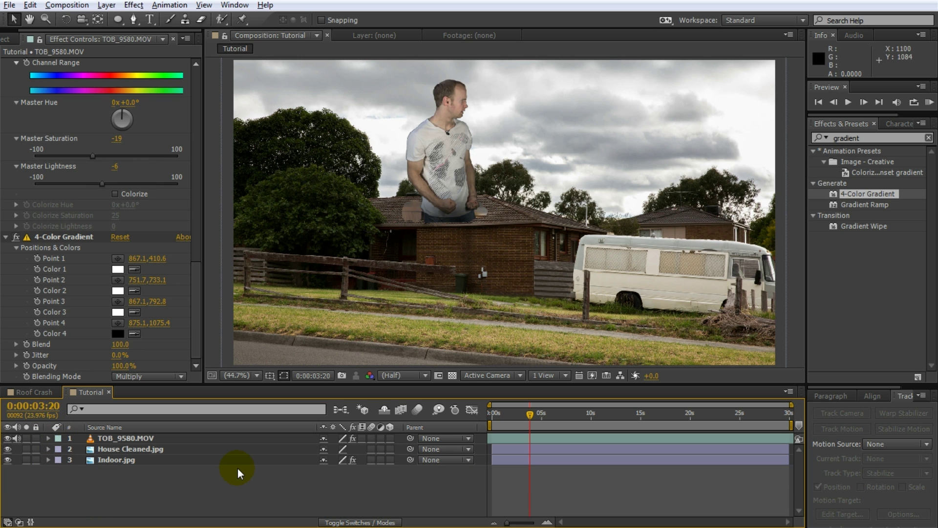
Step: Look through the project's StockFootage clips, from the flying debris to the dirt charge and falling dust
left_click(8, 39)
left_click(6, 247)
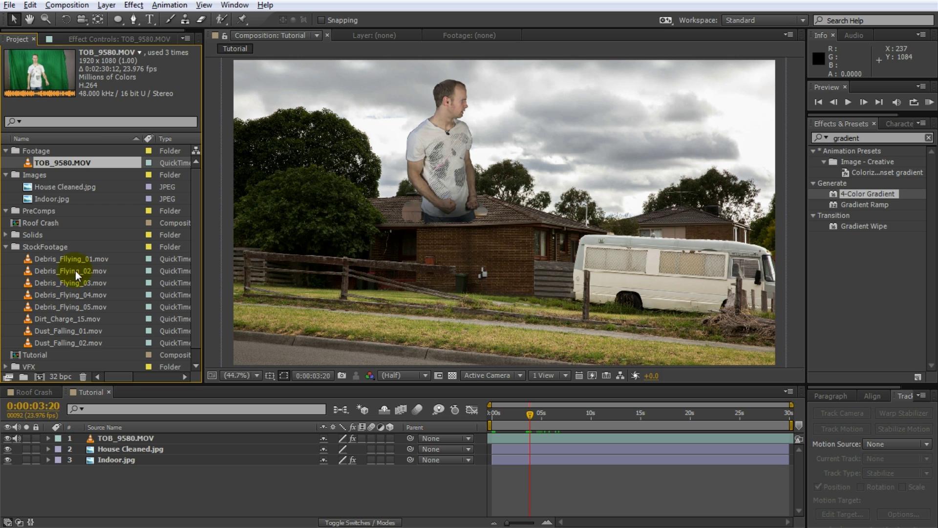
left_click(83, 259)
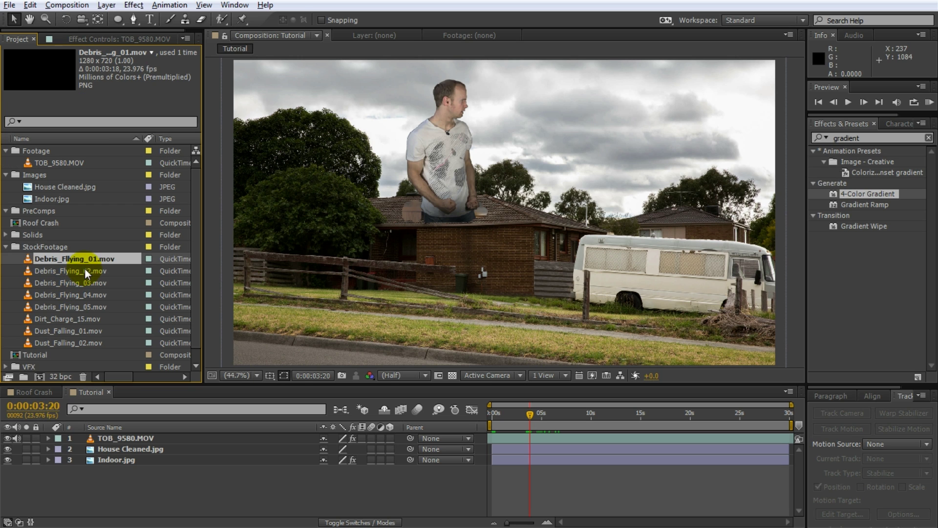
left_click(84, 269)
left_click(80, 282)
left_click(72, 295)
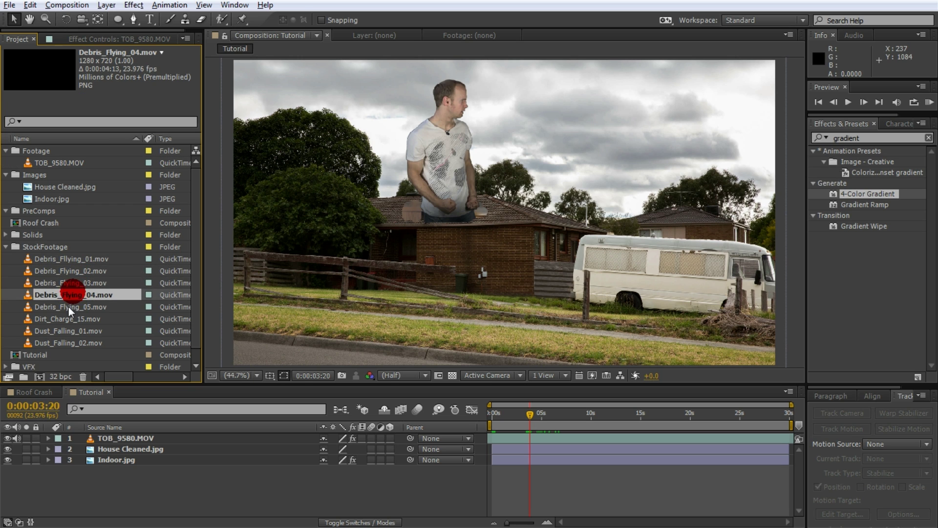
left_click(68, 307)
left_click(65, 317)
left_click(69, 330)
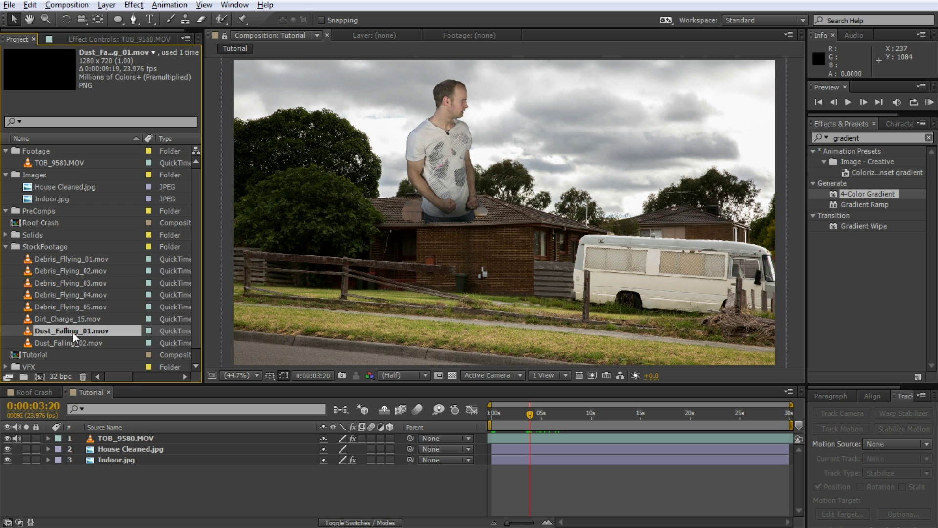
left_click(80, 342)
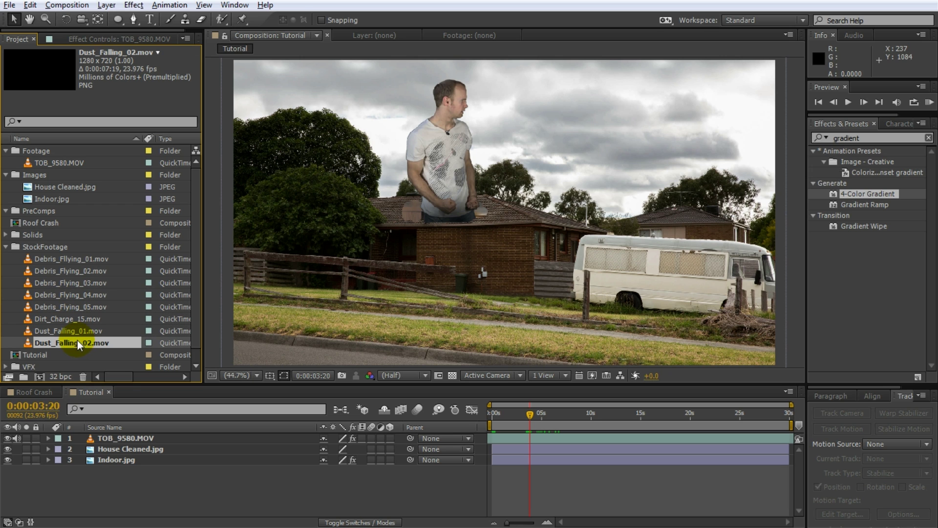
Step: Add Dirt_Charge_15.mov as the top layer with the current time at the start of the composition
left_click(79, 320)
left_click_drag(531, 415, 491, 421)
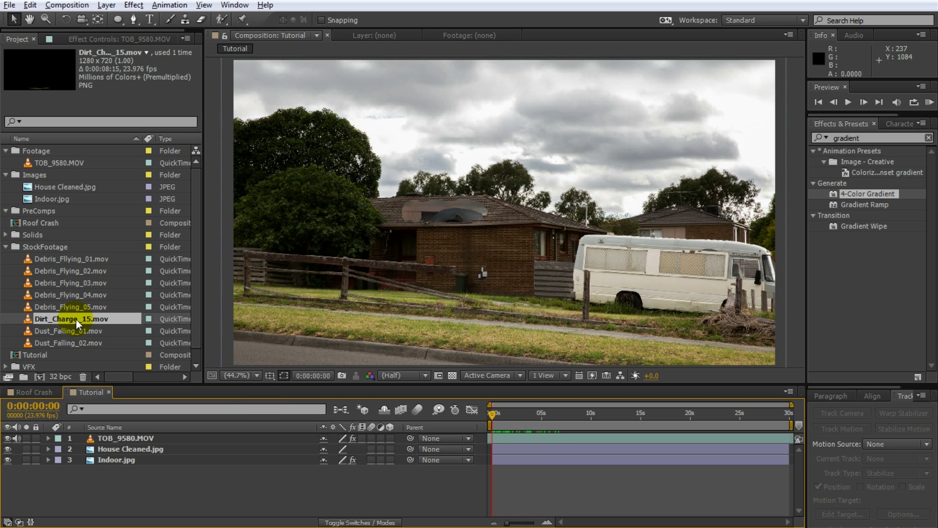
left_click_drag(75, 318, 118, 433)
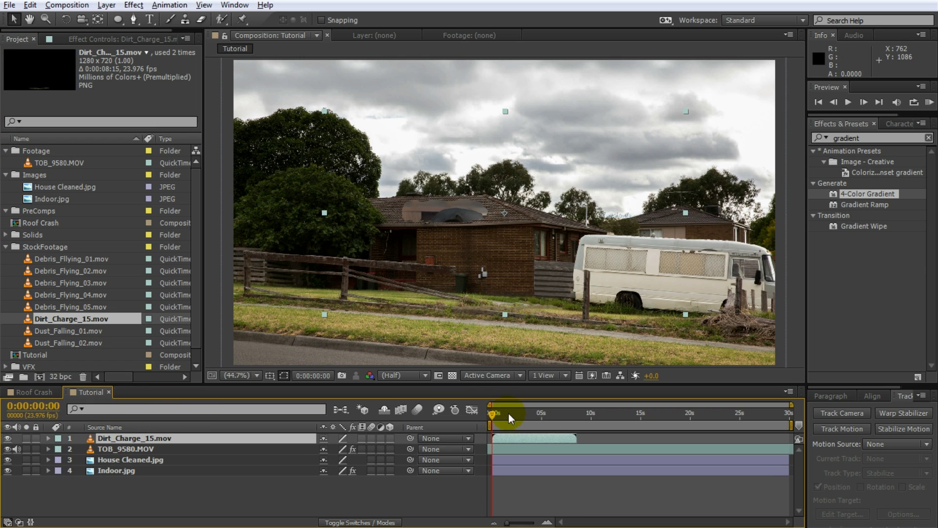
Step: Raise the Dirt_Charge_15.mov layer in the frame with its explosion showing, and solo the layer
left_click_drag(494, 415, 498, 429)
left_click_drag(512, 303, 502, 248)
left_click(25, 438)
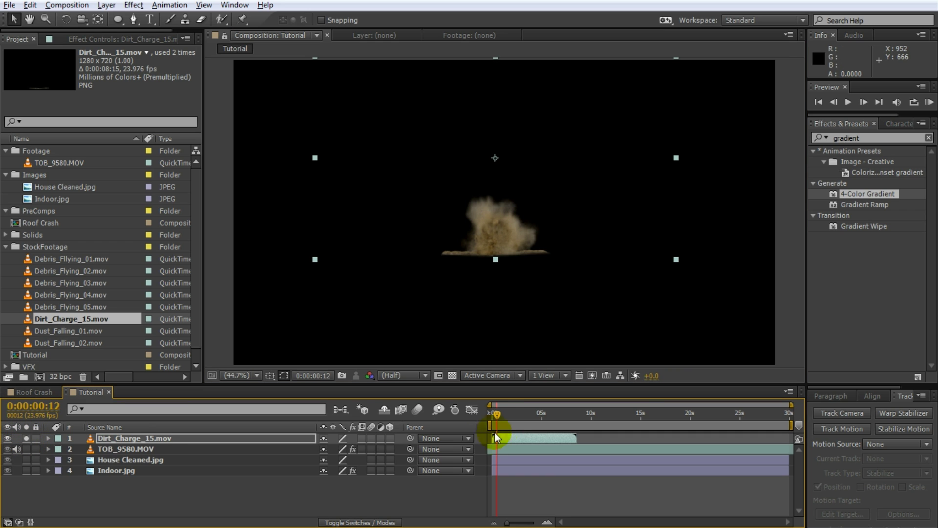
Step: Trim the start of the Dirt_Charge_15.mov layer to 0:00:00:11 and preview the blast from the composition's beginning
left_click_drag(496, 418, 497, 420)
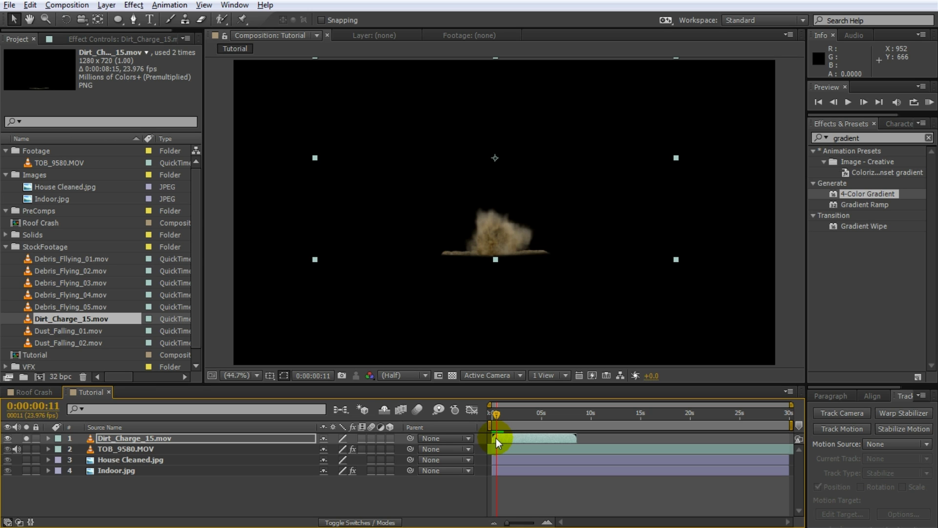
left_click_drag(492, 438, 491, 414)
key("space")
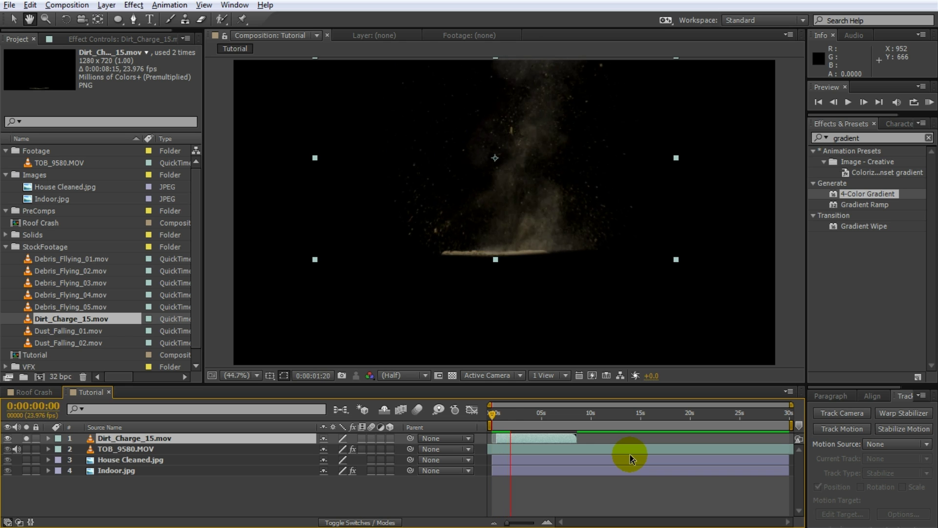
key("space")
Step: At 0:00:03:01, draw a closed mask around the strip of static dirt along the base of Dirt_Charge_15.mov
mouse_move(534, 415)
left_mouse_down()
mouse_move(512, 417)
mouse_move(522, 415)
left_mouse_up()
scroll(471, 248, "up", 2)
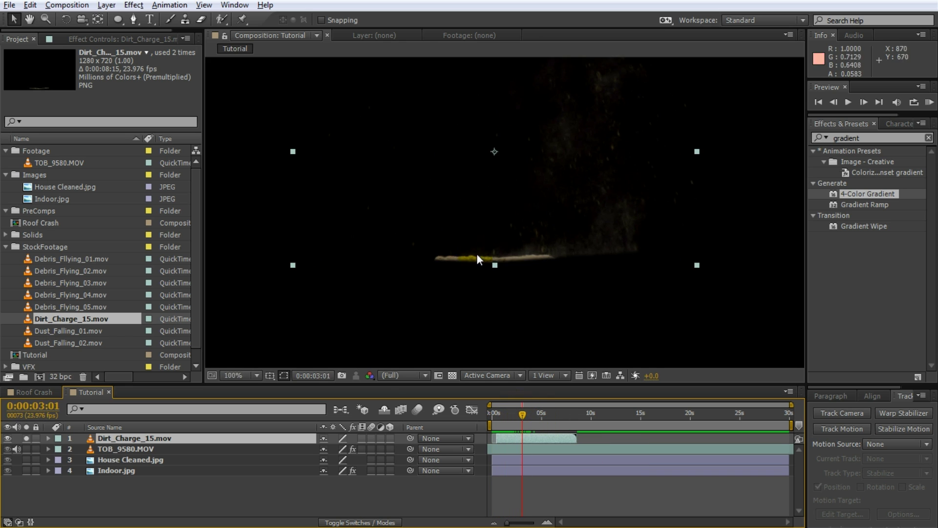
middle_click_drag(505, 245, 519, 167)
left_click(132, 23)
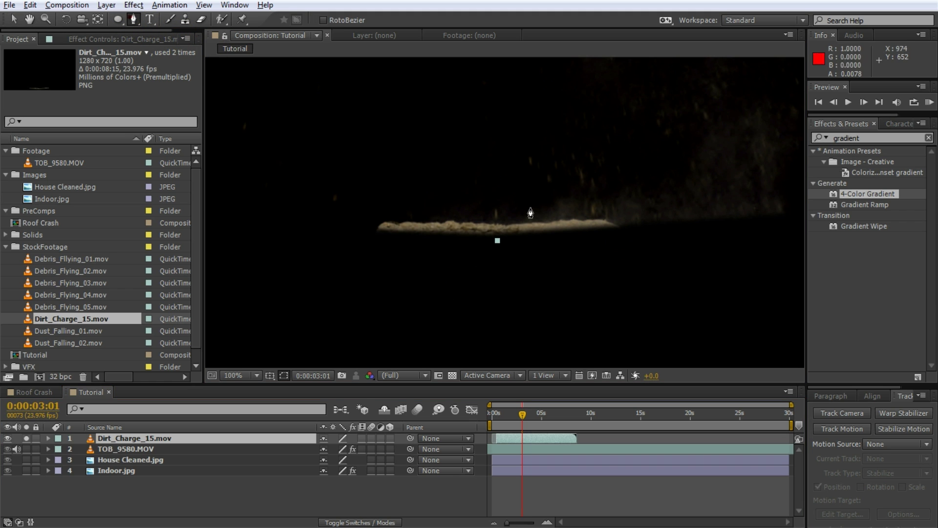
left_click(639, 231)
left_click(610, 218)
left_click(522, 219)
left_click(421, 215)
left_click(376, 221)
left_click(355, 239)
left_click(412, 245)
left_click(509, 253)
left_click(582, 254)
left_click(639, 231)
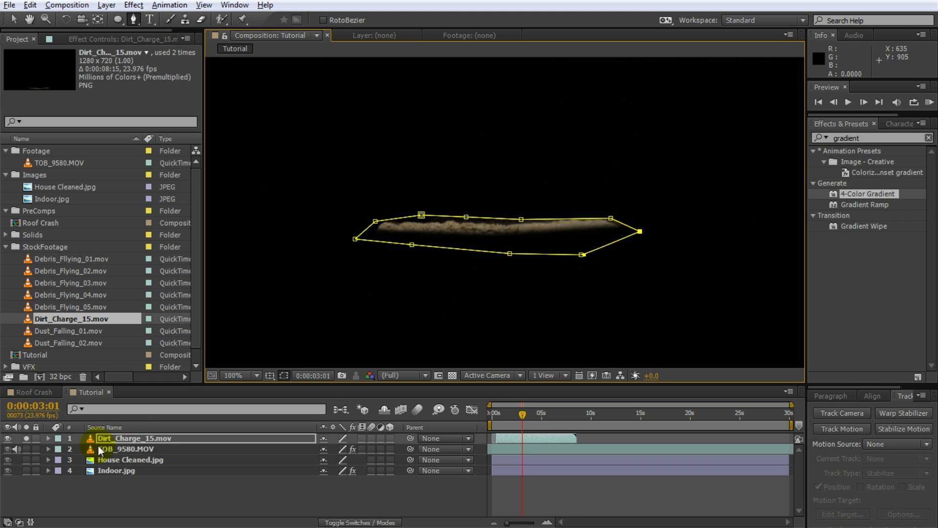
Step: Set the dirt layer's Mask 1 to Subtract with a 5.0-pixel feather, and preview the masked blast
left_click(115, 442)
key("m")
left_click(350, 450)
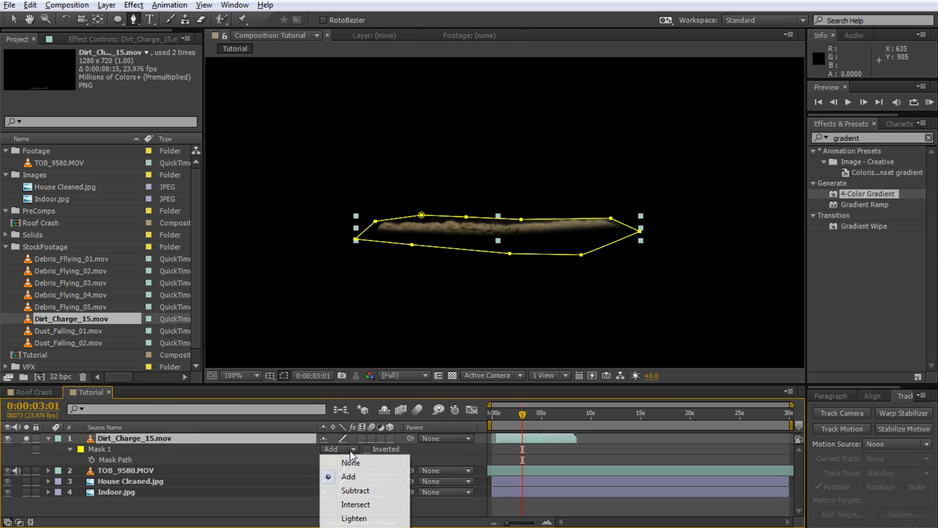
left_click(355, 490)
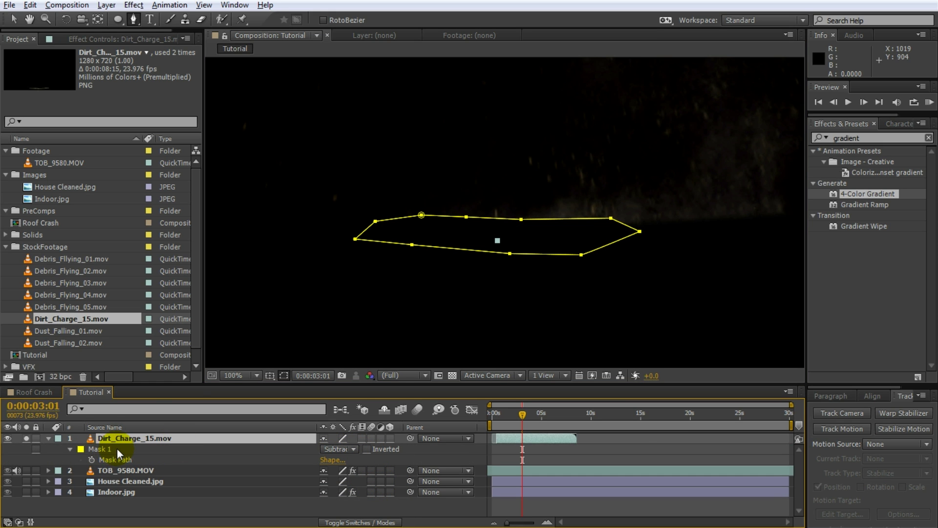
key("m")
key("m")
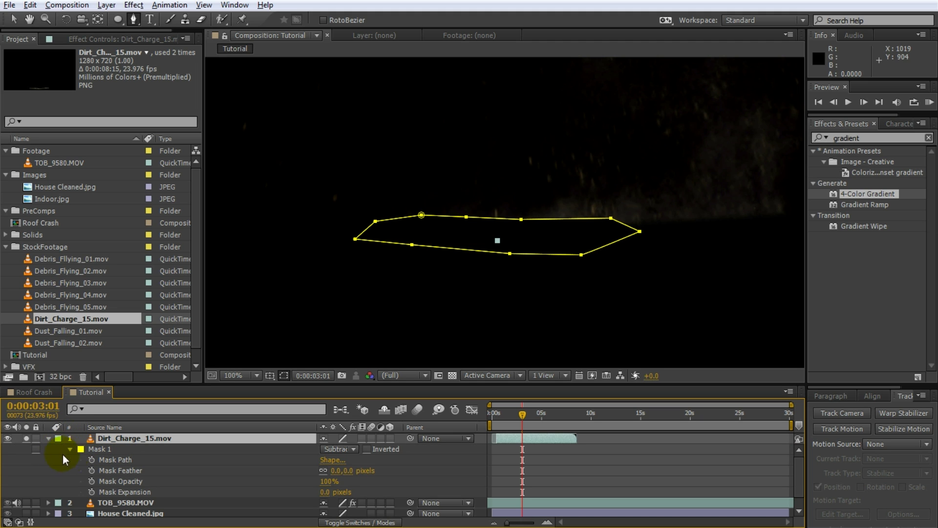
left_click(336, 470)
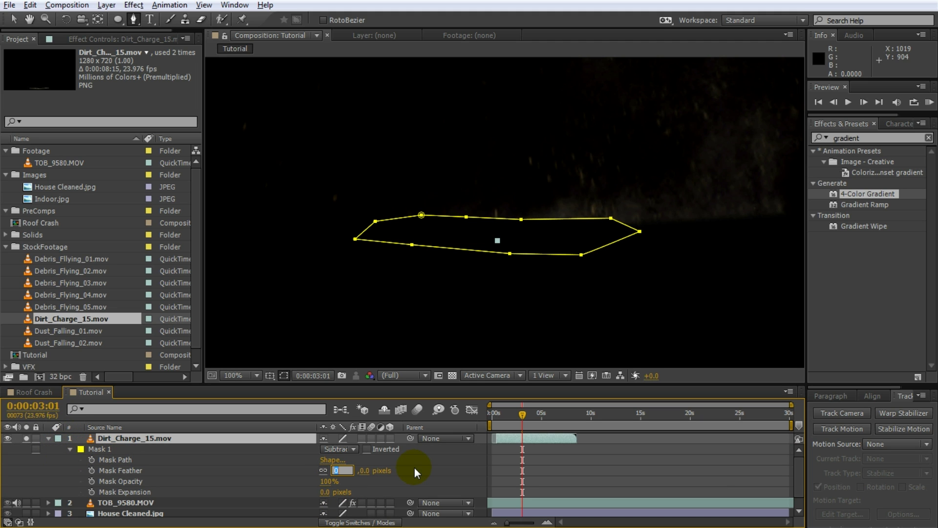
left_click(414, 467)
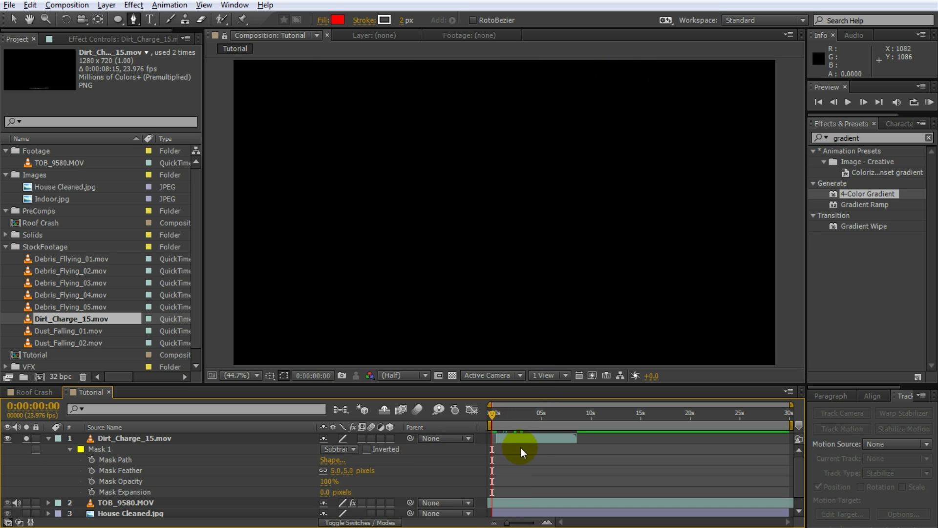
key("space")
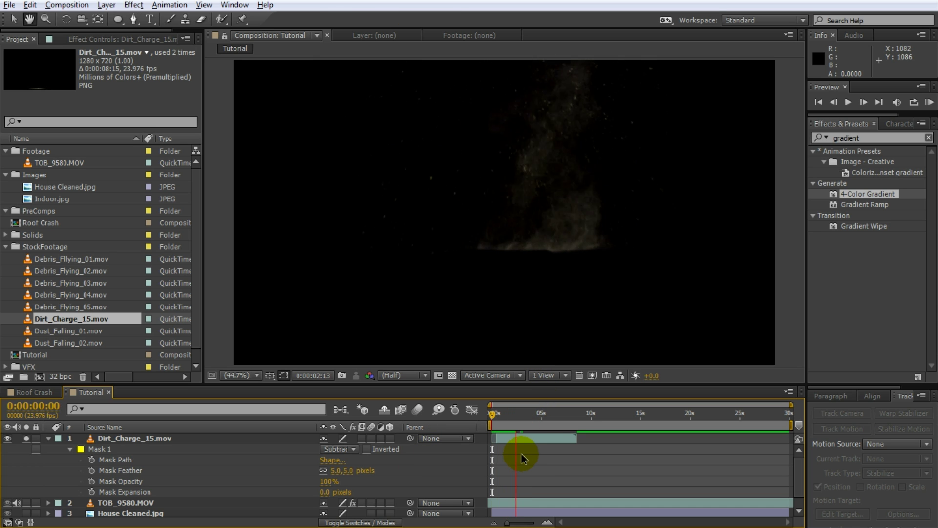
key("space")
Step: Unsolo the Dirt_Charge_15.mov layer and shift it earlier so its trimmed start meets the composition's start
left_click_drag(521, 412, 499, 440)
left_click(27, 438)
key("v")
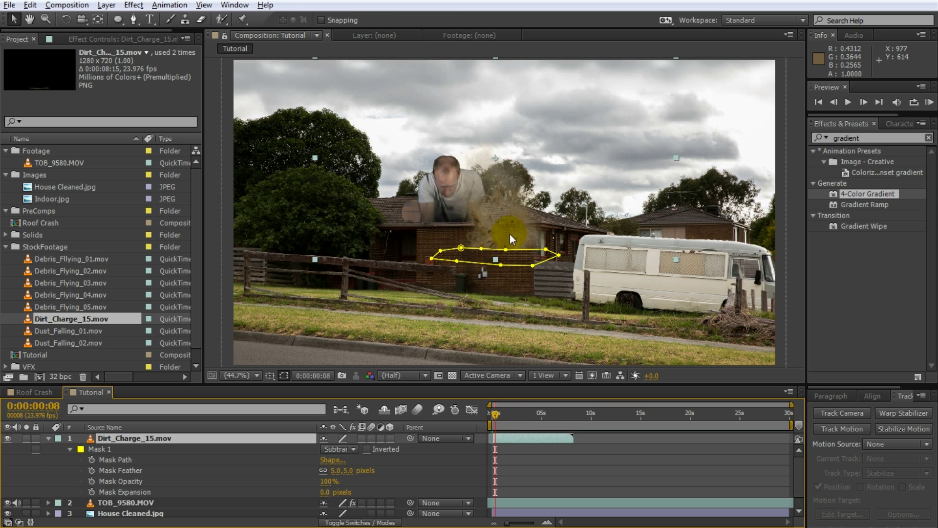
Step: Position the Dirt_Charge_15.mov blast over the roof hole, with its masked base along the hole's lower edge
left_click_drag(509, 235, 459, 188)
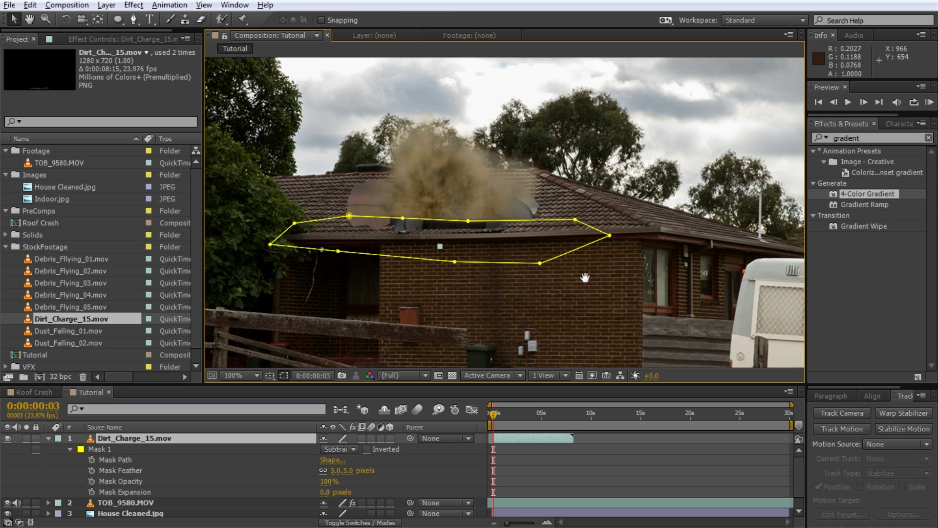
middle_click_drag(587, 277, 648, 274)
left_click_drag(510, 179, 509, 187)
left_click_drag(442, 223, 436, 233)
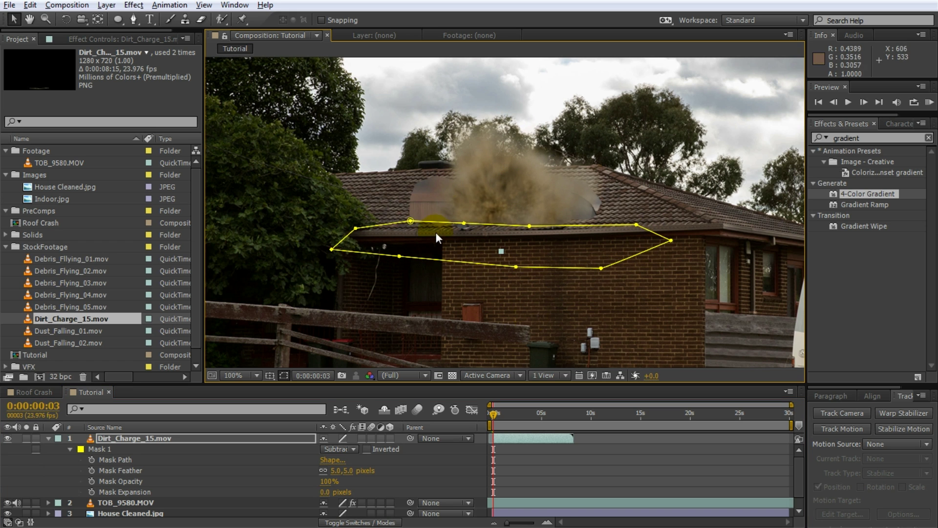
left_click(604, 460)
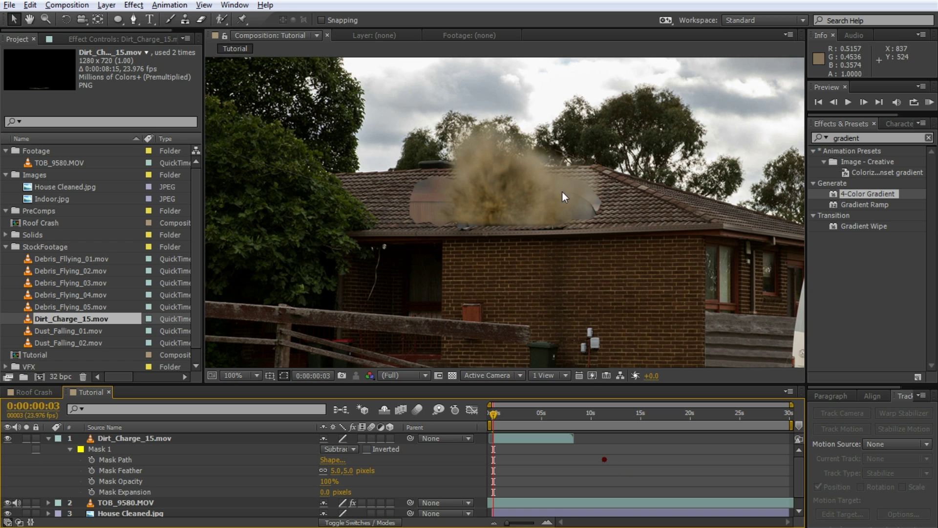
left_click(531, 438)
left_click_drag(526, 186, 523, 183)
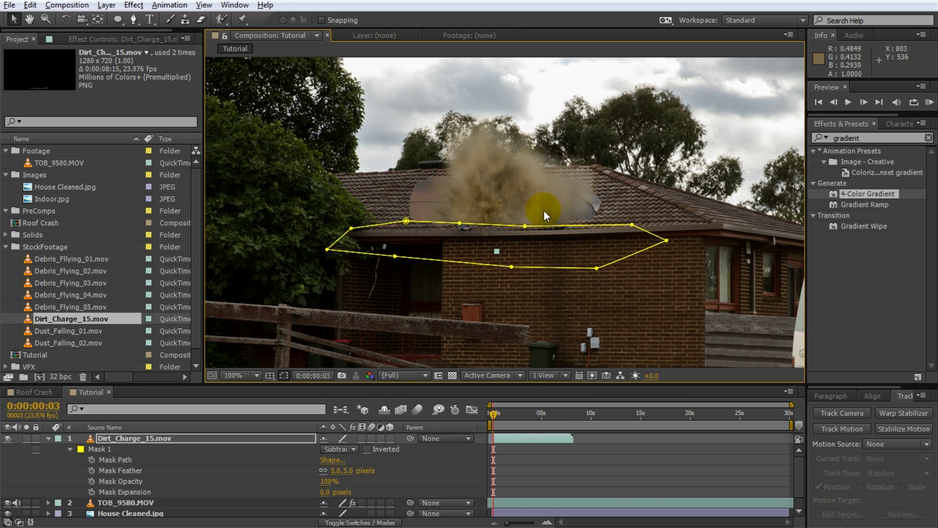
left_click(600, 461)
Step: Preview the whole composite from the start to check the dirt blast against the actor's entrance
key("shift+slash")
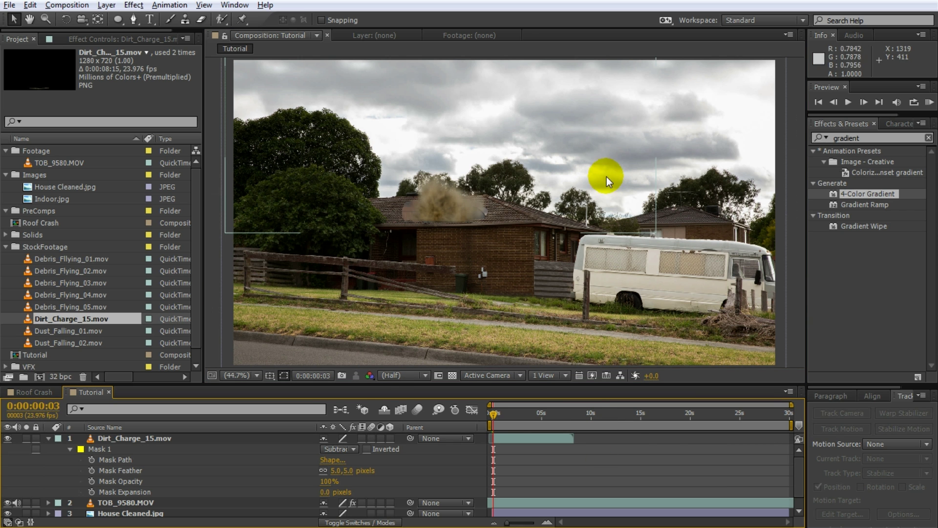
left_click_drag(494, 414, 479, 412)
key("KP_0")
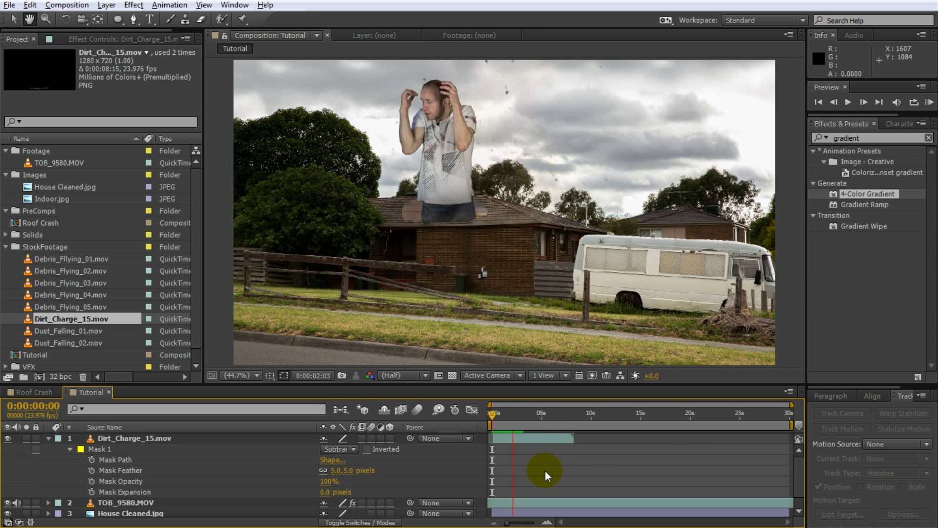
key("space")
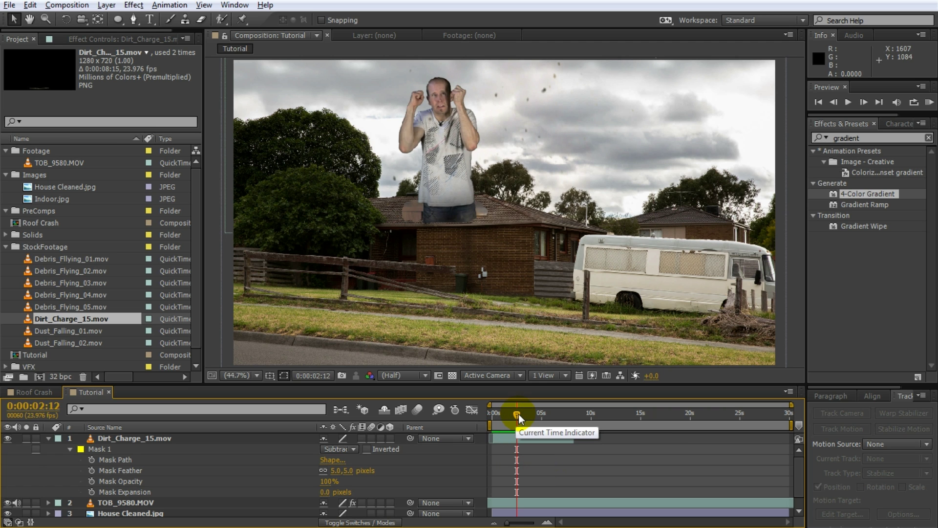
Step: With the current time at 0:00:00:03, add Debris_Flying_04.mov as a layer above Dirt_Charge_15.mov
left_click_drag(518, 414, 493, 411)
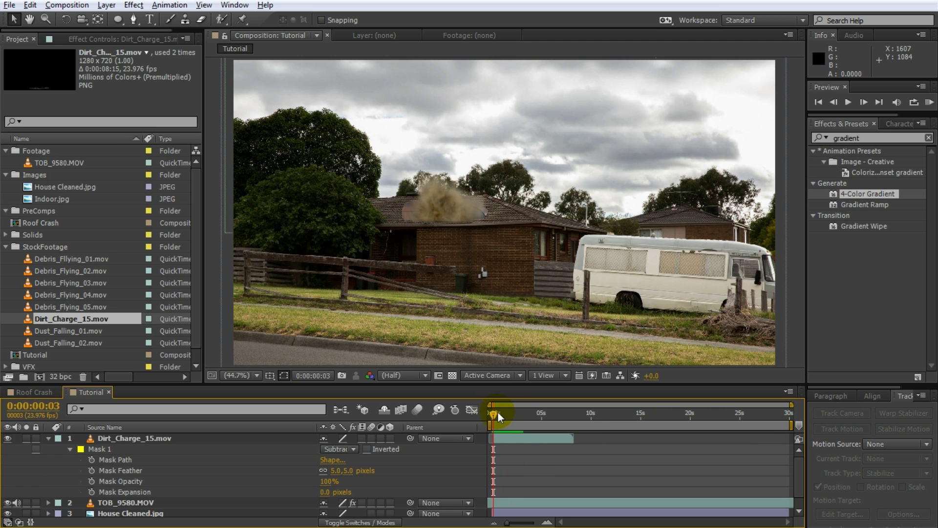
left_click(82, 295)
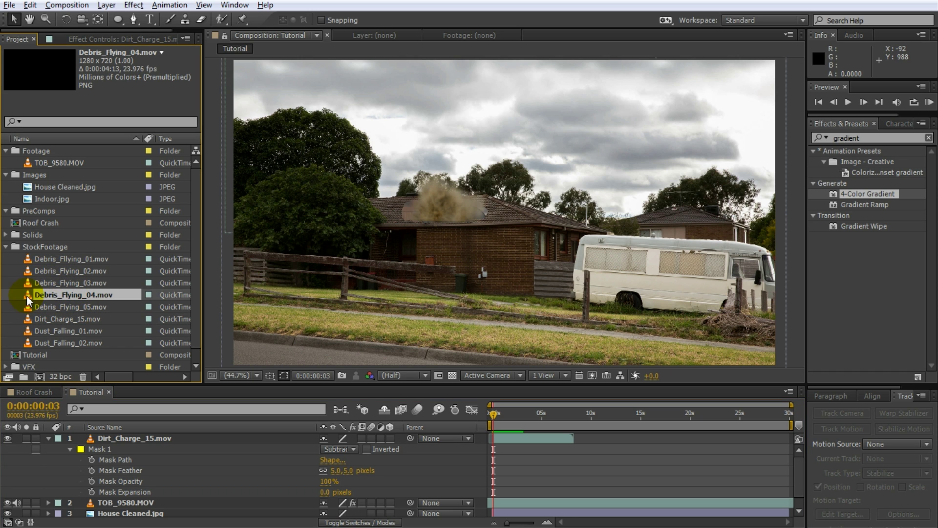
left_click_drag(46, 294, 113, 436)
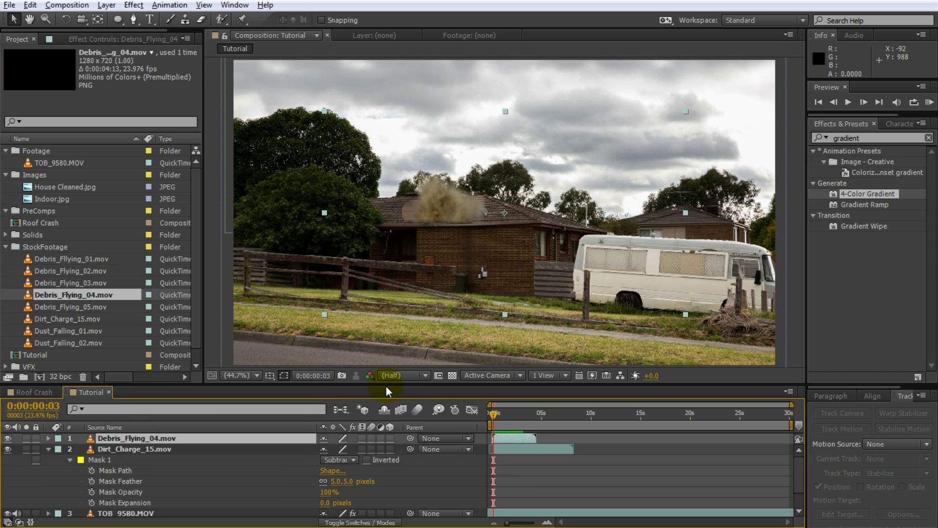
Step: Scale down Debris_Flying_04.mov to about 90% of its size and position it so its debris bursts from the roof hole
mouse_move(495, 417)
left_mouse_down()
mouse_move(514, 416)
mouse_move(492, 416)
left_mouse_up()
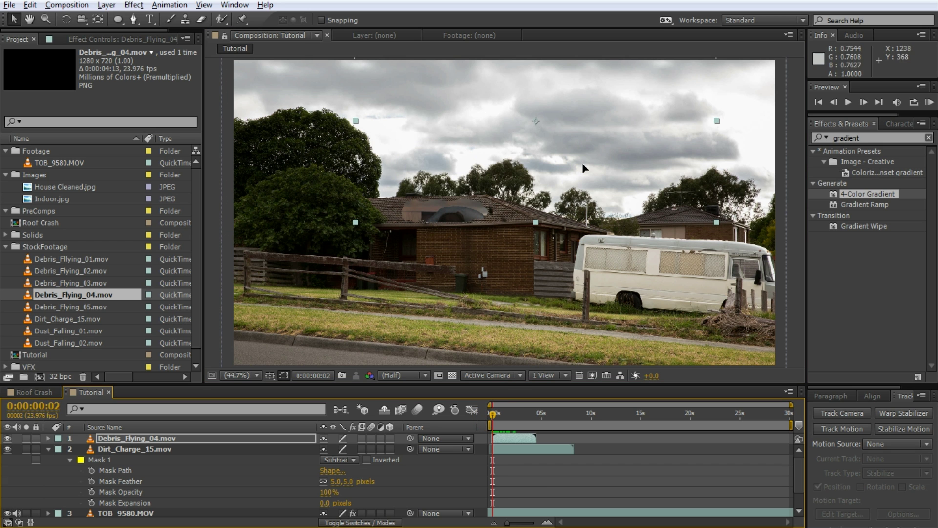
left_click_drag(581, 163, 532, 150)
left_click_drag(667, 208, 649, 199, "shift")
left_click_drag(467, 153, 467, 179)
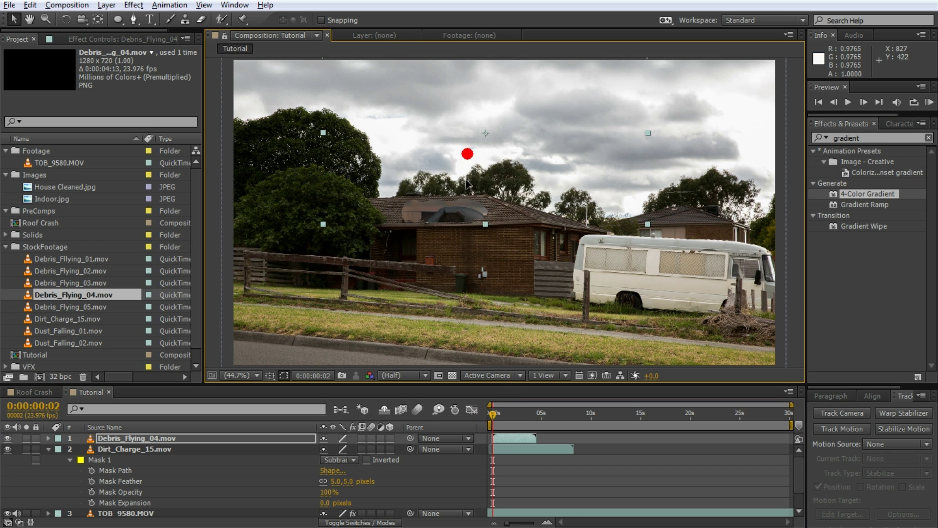
Step: Examine the flying debris around the actor and roof at about two and three seconds, both close up and in full frame
left_click_drag(494, 413, 511, 422)
scroll(531, 180, "up", 2)
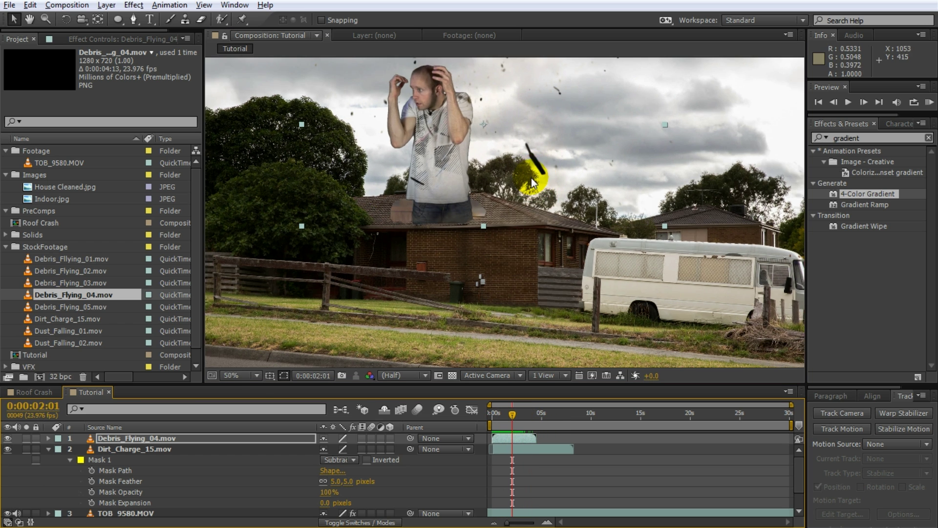
middle_click_drag(604, 189, 506, 210)
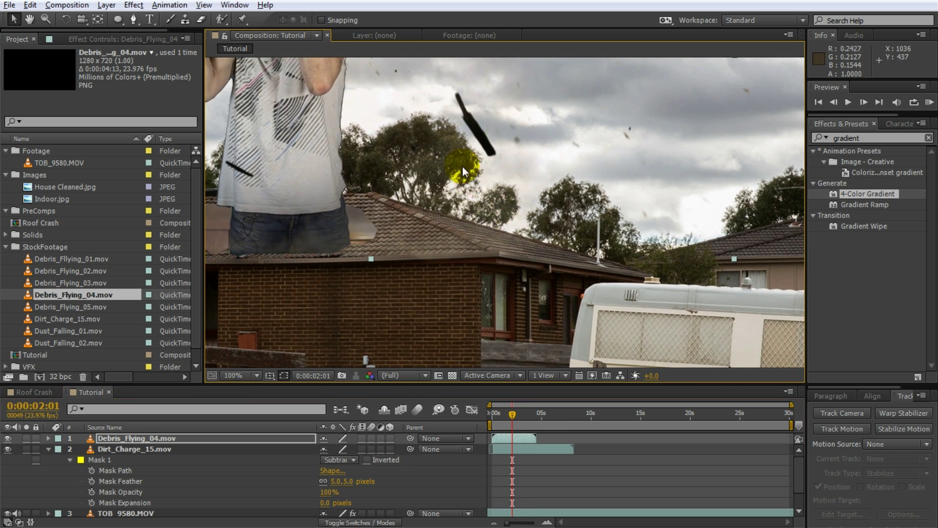
left_click_drag(514, 413, 521, 415)
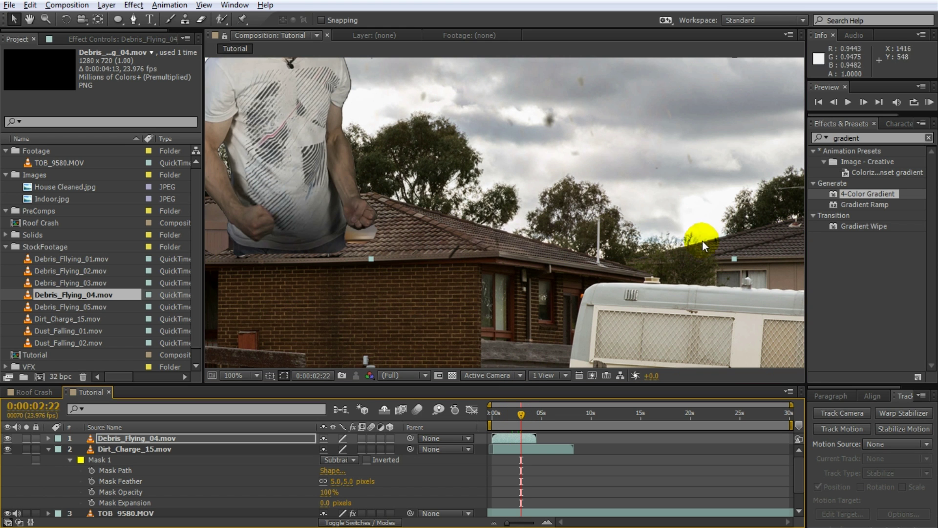
scroll(434, 182, "down", 1)
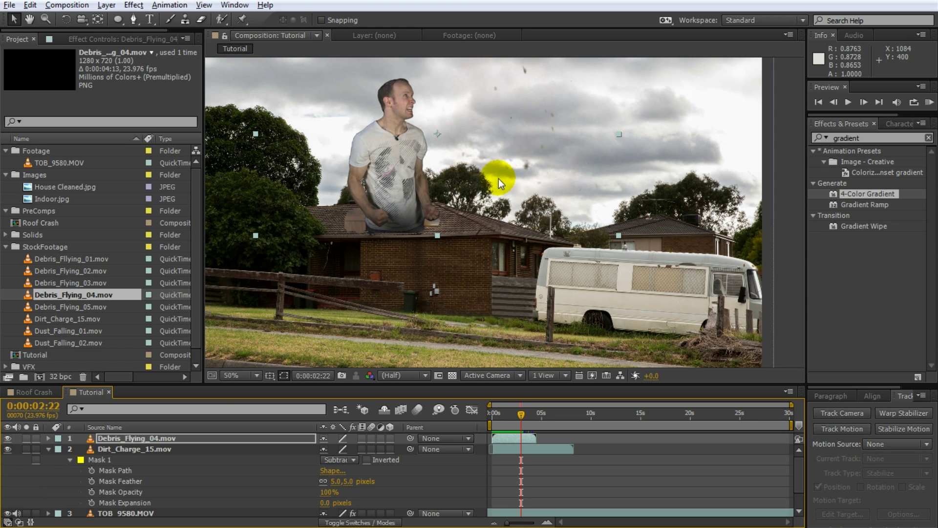
middle_click_drag(499, 178, 538, 189)
key("shift+slash")
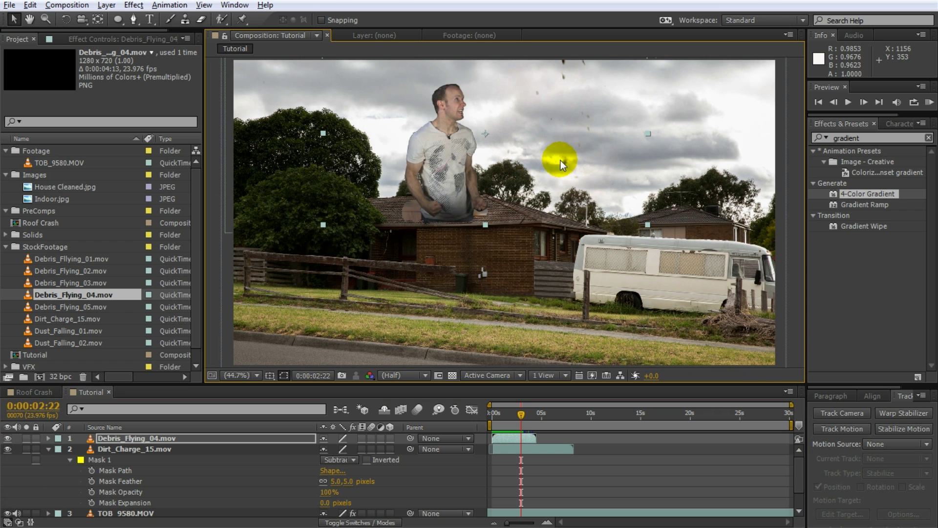
left_click(638, 470)
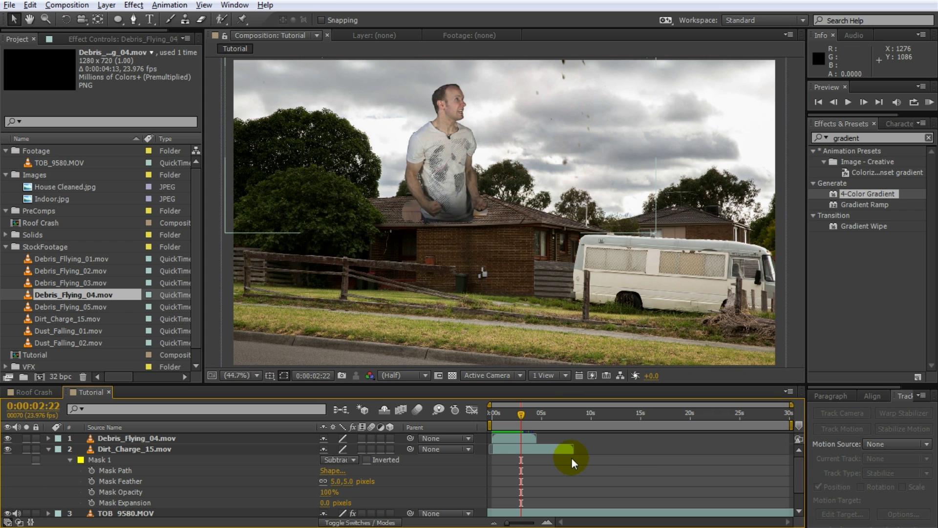
Step: Add Debris_Flying_03.mov as a layer above Debris_Flying_04.mov, beginning near the composition's start
left_click_drag(517, 413, 496, 415)
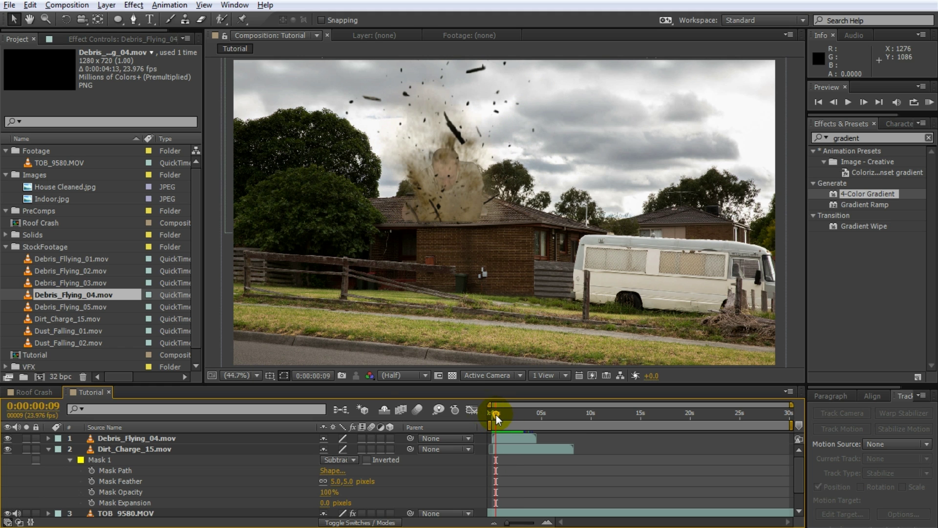
left_click(98, 283)
left_click_drag(160, 436, 160, 436)
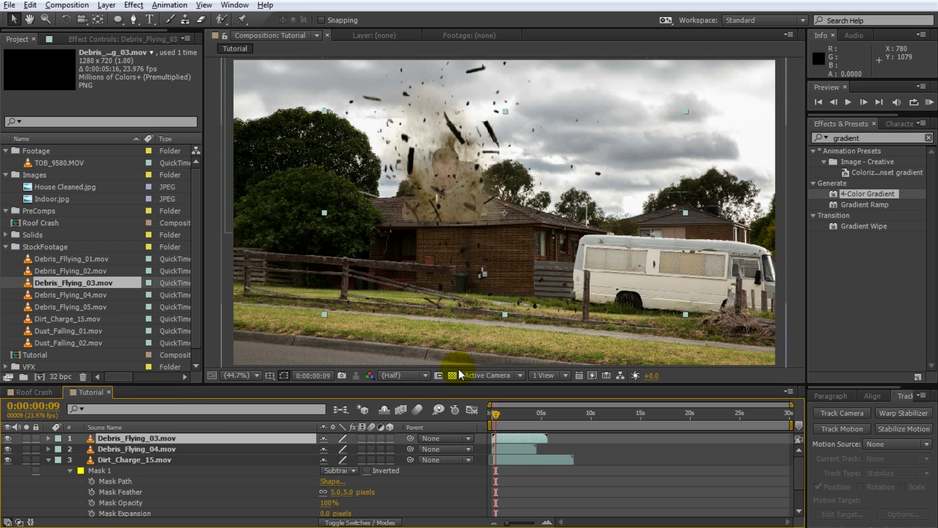
Step: Position Debris_Flying_03.mov so its debris bursts from the roof hole, and preview the opening frames
key("Home")
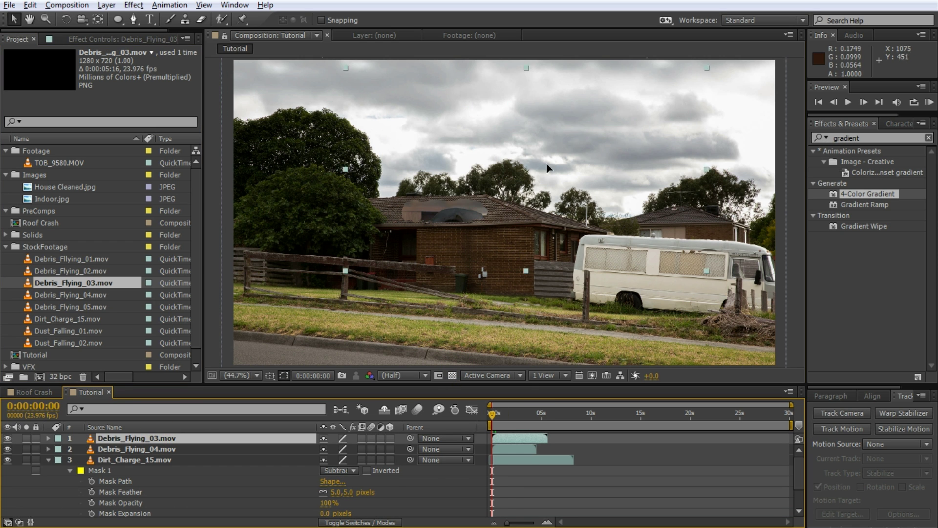
left_click_drag(511, 241, 550, 152)
mouse_move(494, 415)
left_mouse_down()
mouse_move(503, 418)
mouse_move(494, 418)
left_mouse_up()
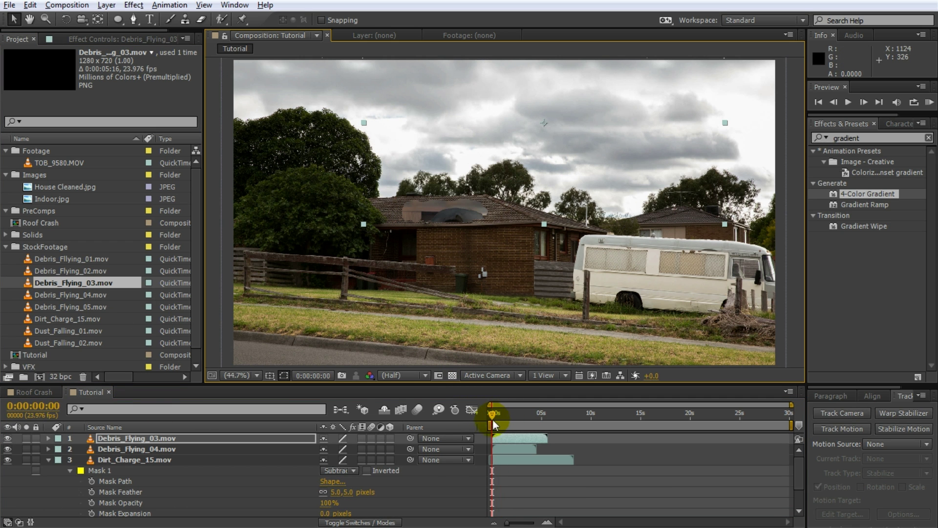
left_click_drag(543, 142, 456, 140)
left_click(494, 414)
key("space")
key("space")
left_click_drag(504, 417, 494, 422)
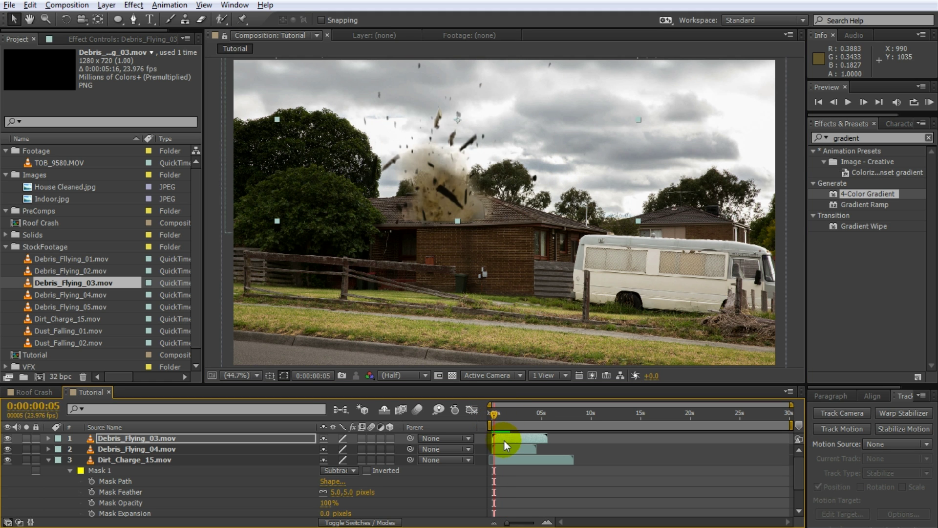
Step: Shift the Debris_Flying_03.mov layer slightly later in time and preview the composite from the start
scroll(504, 441, "up", 2, "alt")
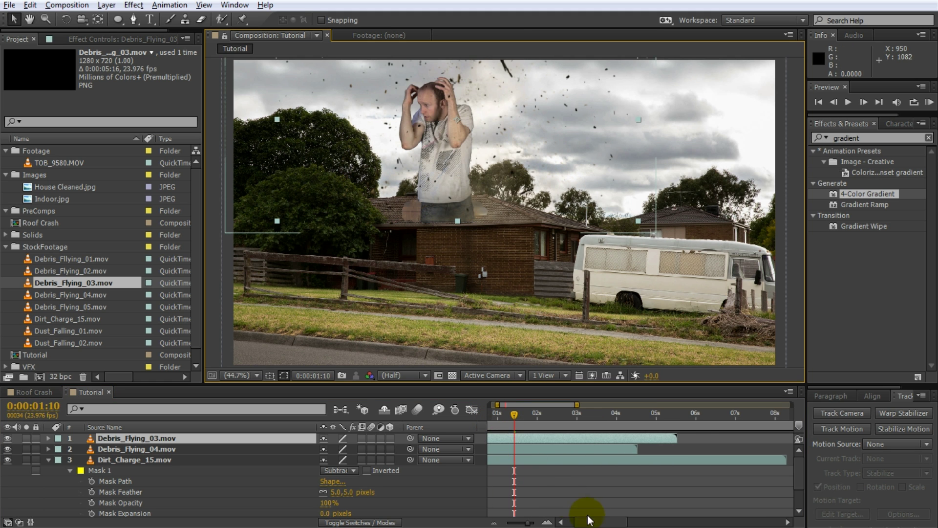
left_click_drag(589, 520, 578, 521)
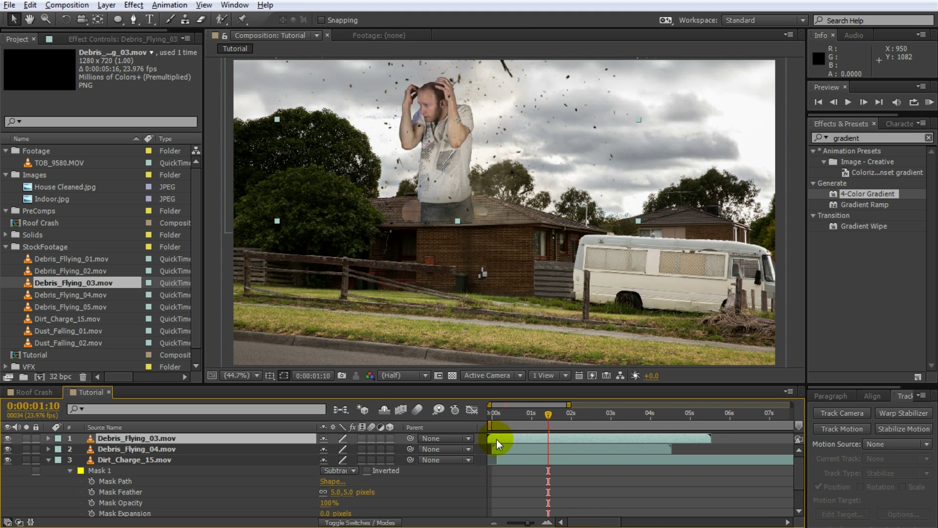
left_click_drag(496, 438, 482, 411)
left_click(689, 498)
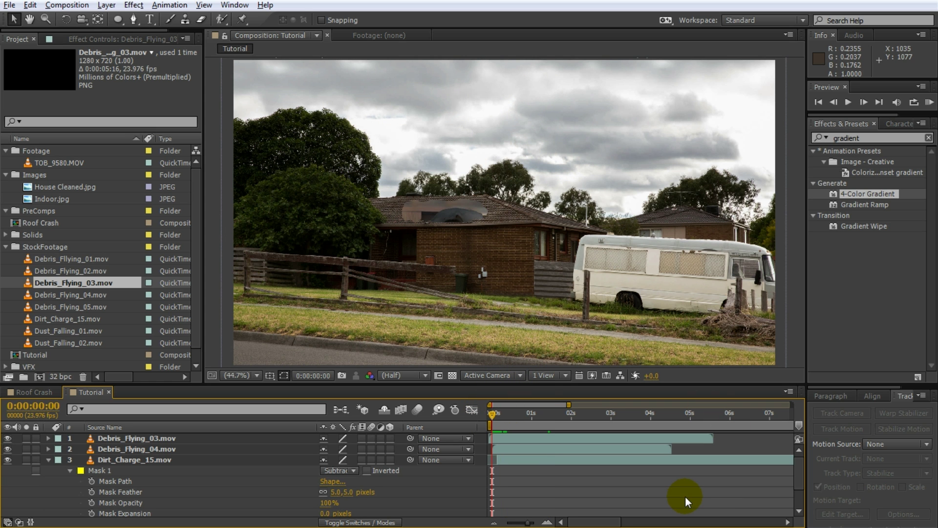
key("space")
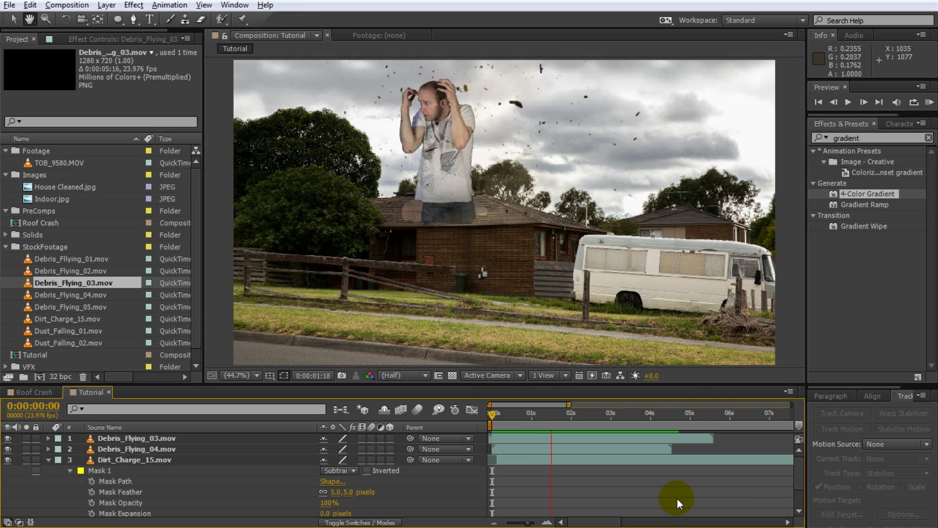
key("space")
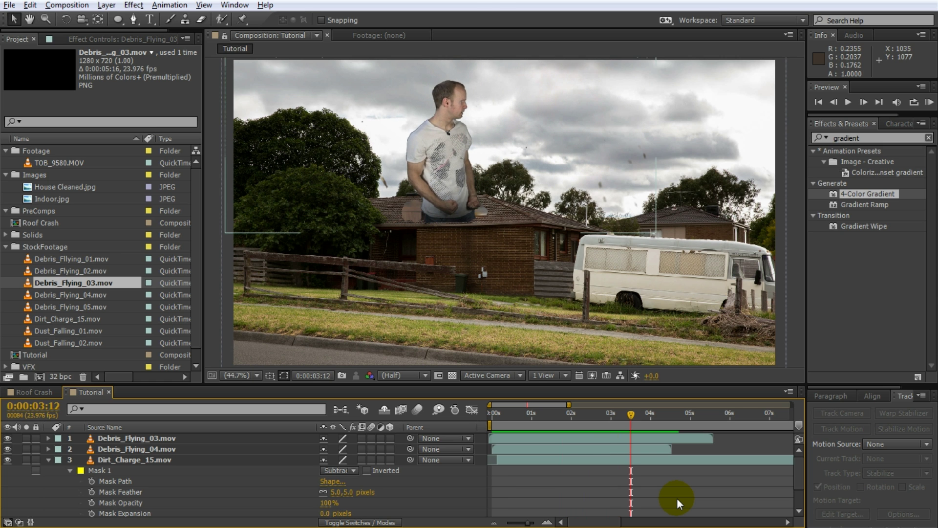
Step: Shift the Debris_Flying_03.mov, Debris_Flying_04.mov and Dirt_Charge_15.mov layers together slightly later in time
left_click_drag(630, 414, 507, 430)
left_click(47, 459)
left_click(131, 440)
left_click(132, 451, "ctrl")
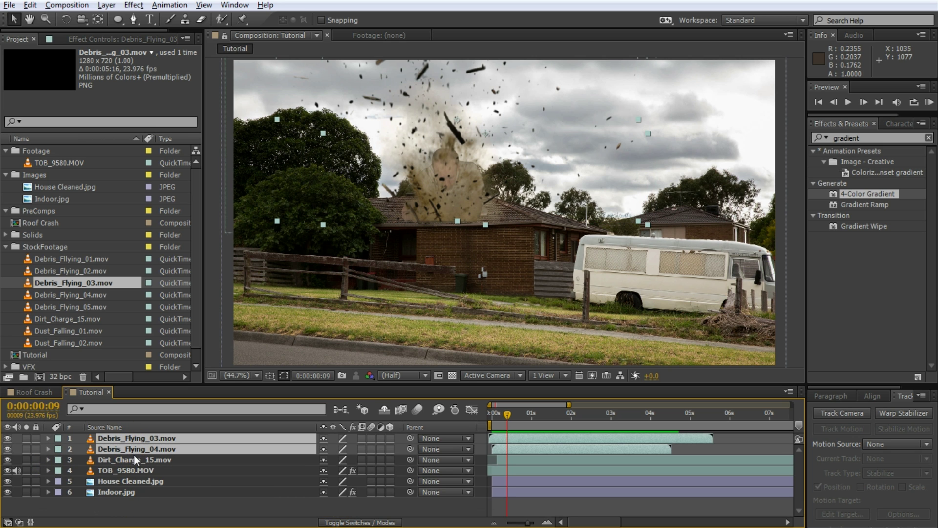
left_click(135, 458, "ctrl")
left_click_drag(521, 441, 490, 424)
left_click(749, 445)
Step: Preview the composite from the start to check the timing of the debris and dirt against the actor's entrance
key("space")
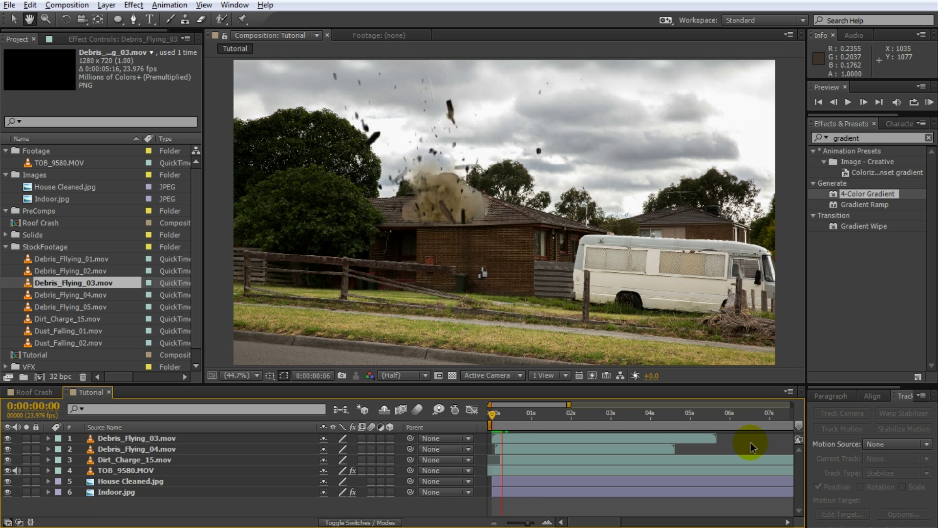
key("space")
left_click_drag(544, 418, 493, 417)
left_click(750, 445)
key("space")
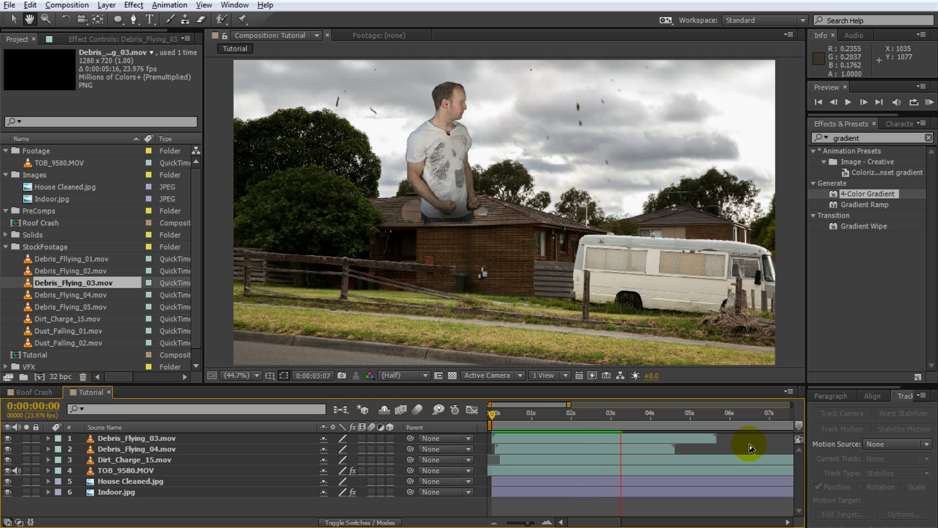
key("space")
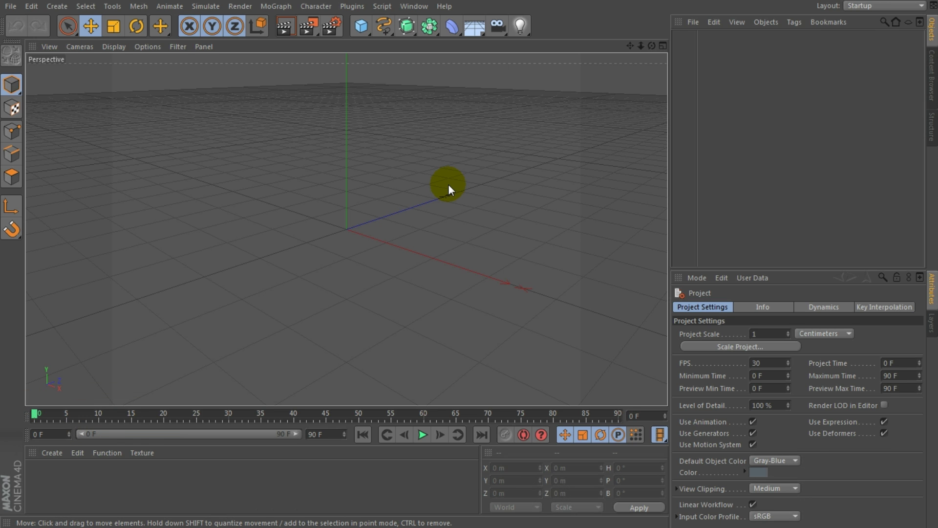
Step: In Cinema 4D, set the render output size to 1920 x 1080 pixels
left_click(329, 25)
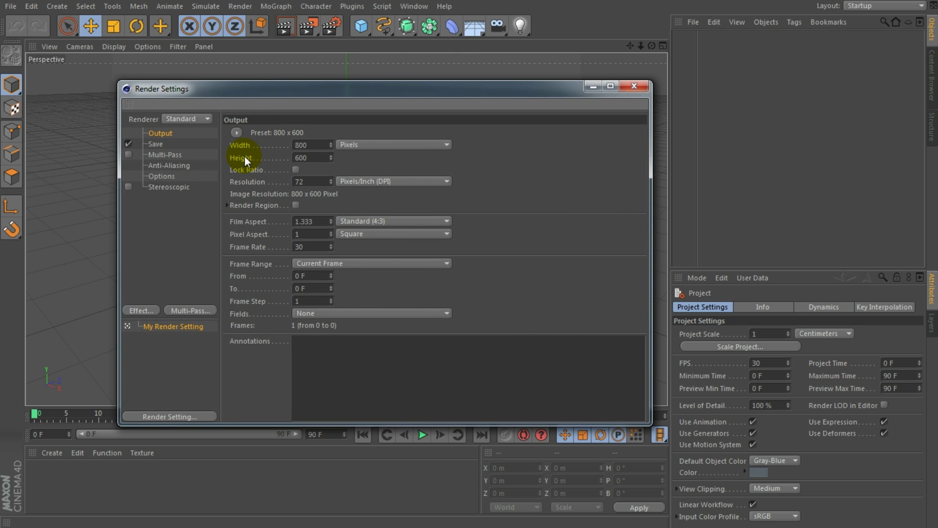
double_click(326, 151)
type("1920")
key("Tab")
type("1080")
key("Tab")
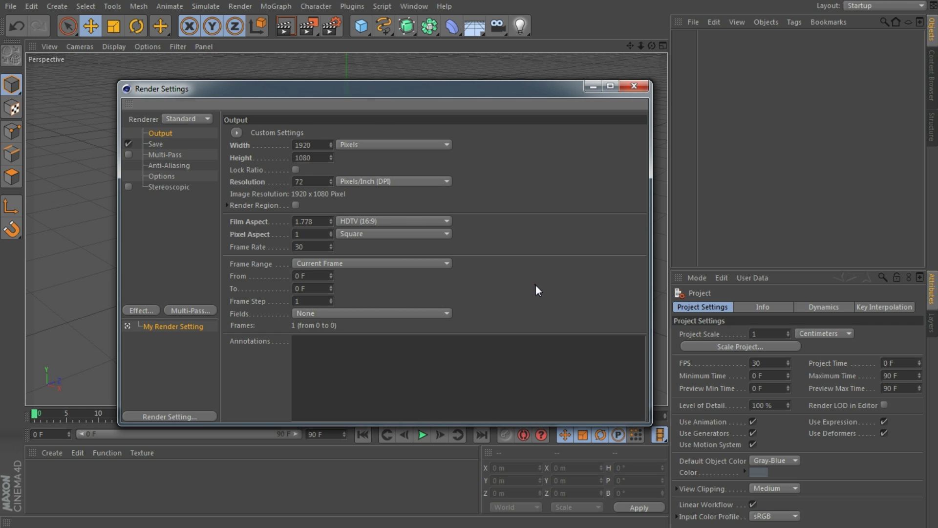
Step: Set renders to save as PNG with an alpha channel, under the file name Roof Tiles in the project's VFX\3d\Output folder
left_click(155, 144)
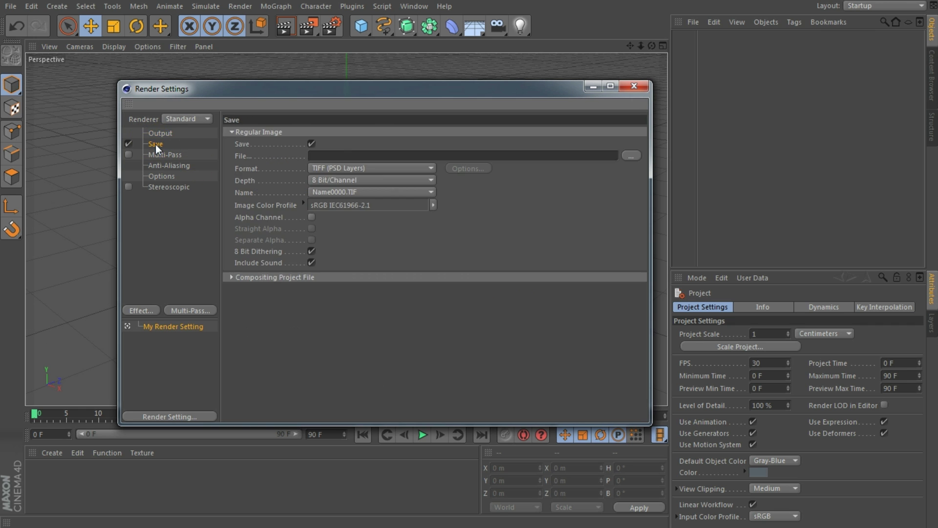
left_click(407, 165)
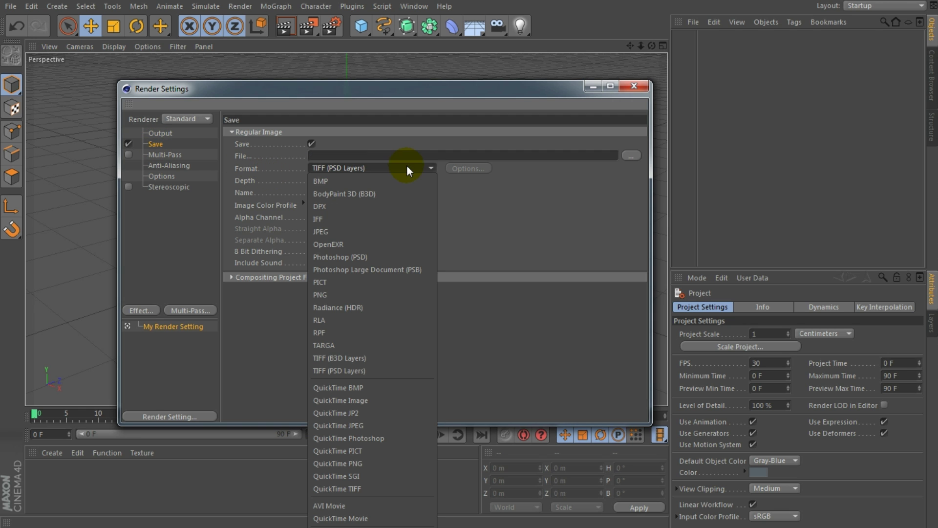
left_click(343, 294)
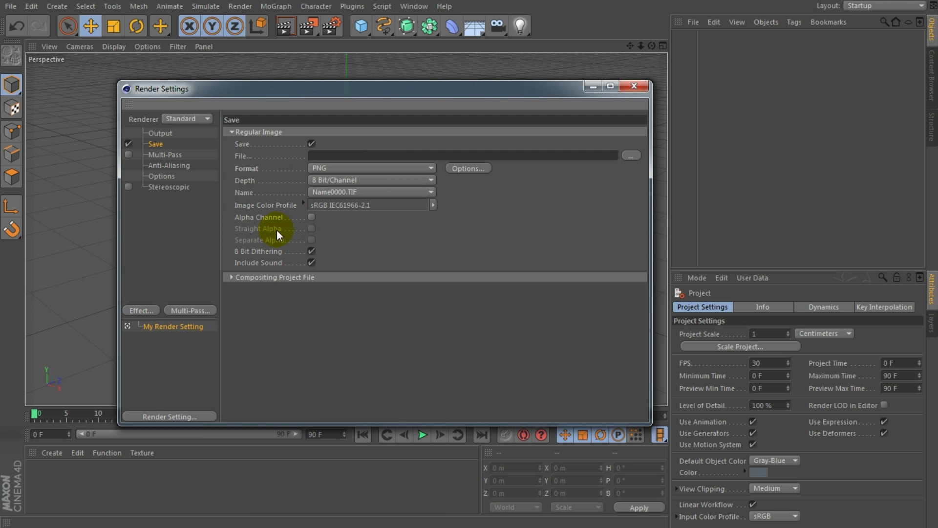
left_click(311, 217)
left_click(631, 155)
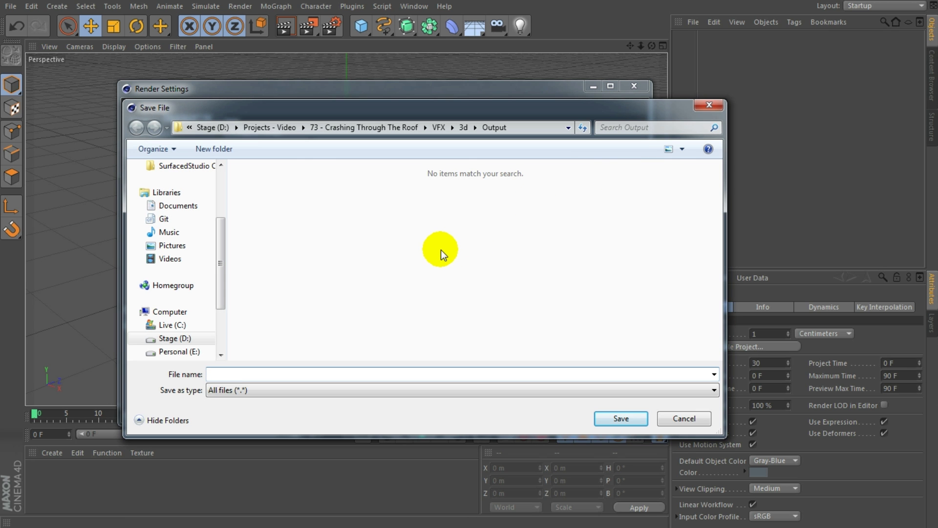
type("Roof Tiles")
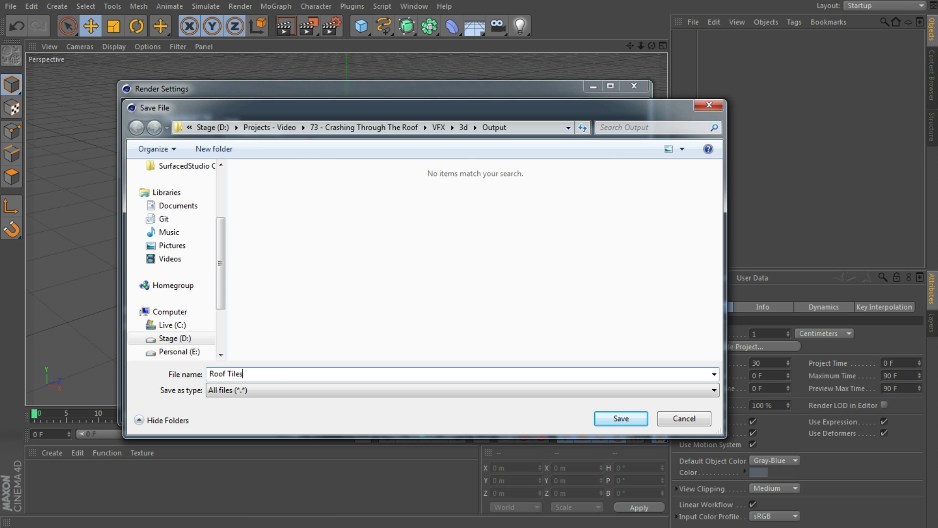
key("Return")
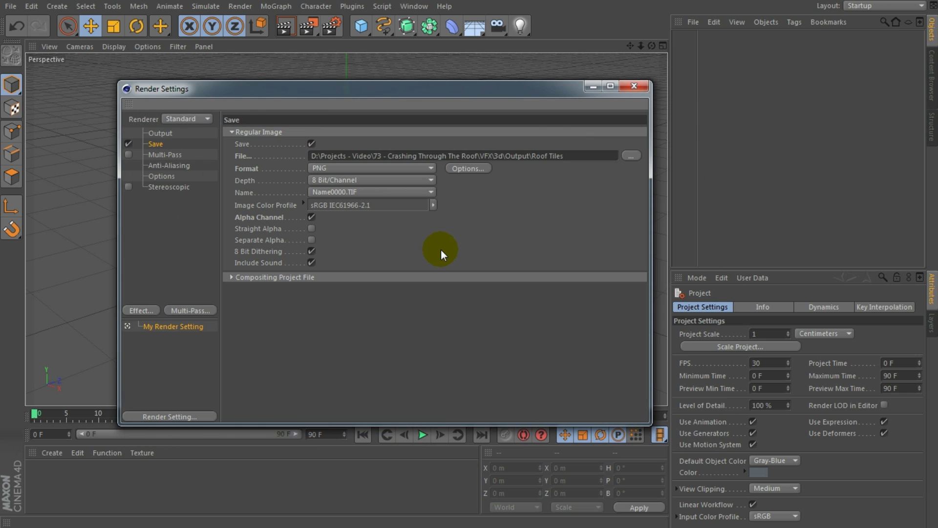
left_click(635, 89)
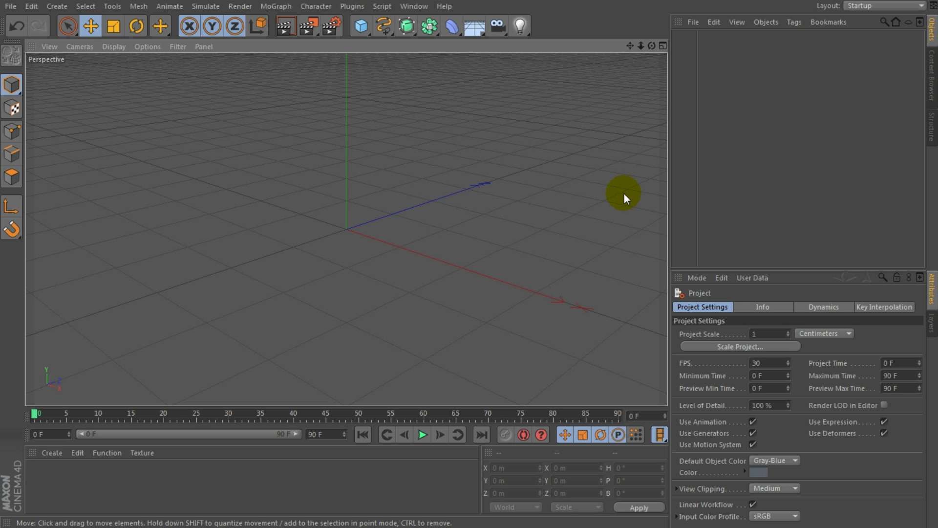
Step: Add a Background object to the scene and create a new material
left_click(476, 26)
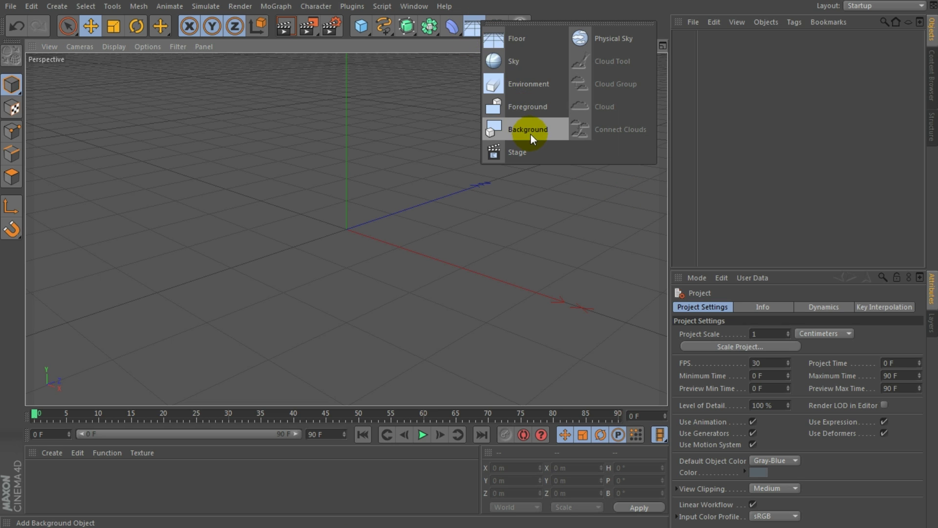
left_click(527, 129)
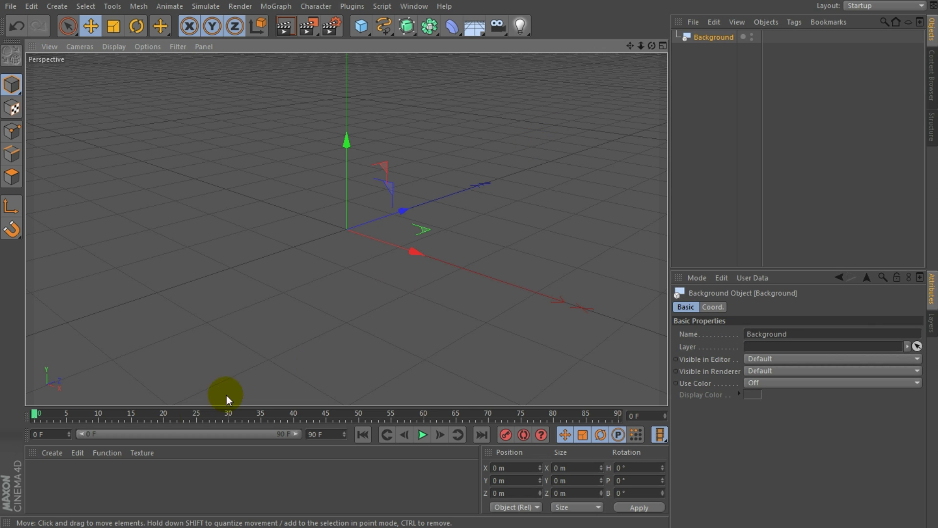
left_click(51, 454)
left_click(77, 469)
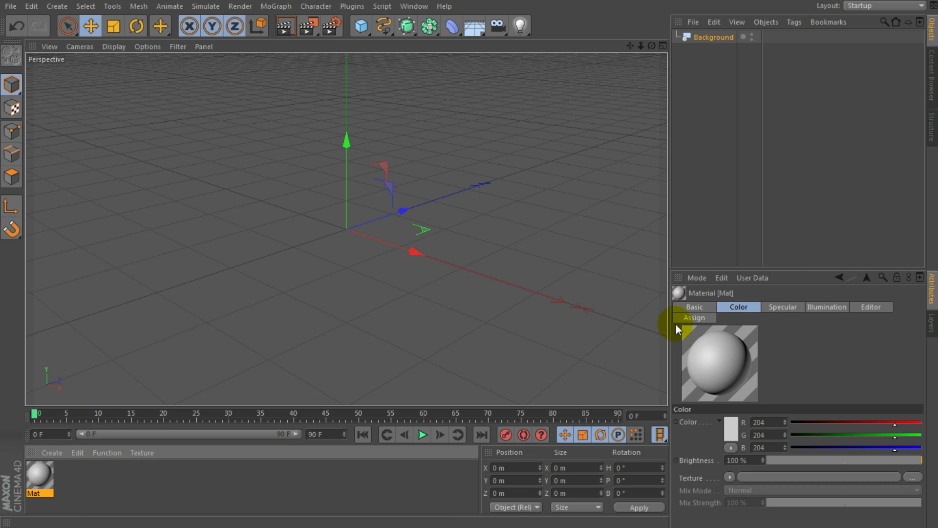
Step: Load House Roof Crash.png from the project's VFX\3d folder as the new material's color texture, copying the image to the project location
left_click(728, 306)
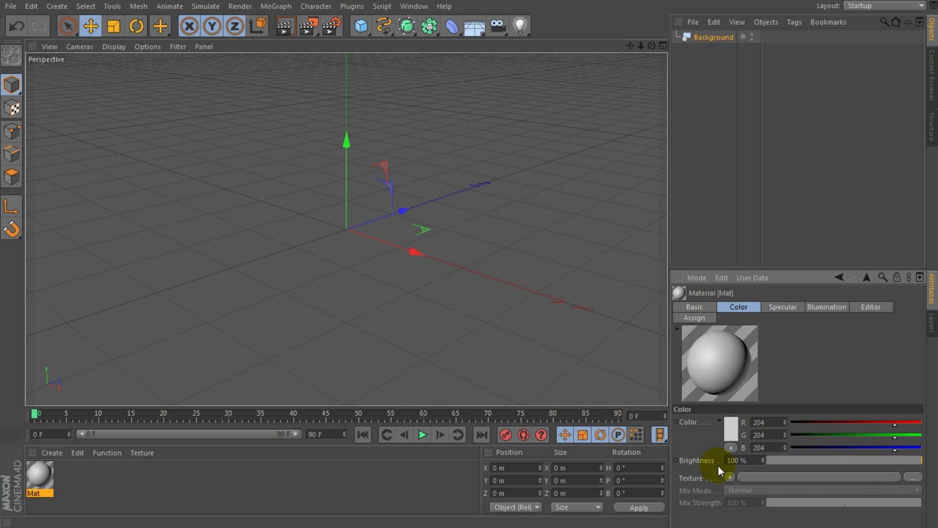
left_click(816, 479)
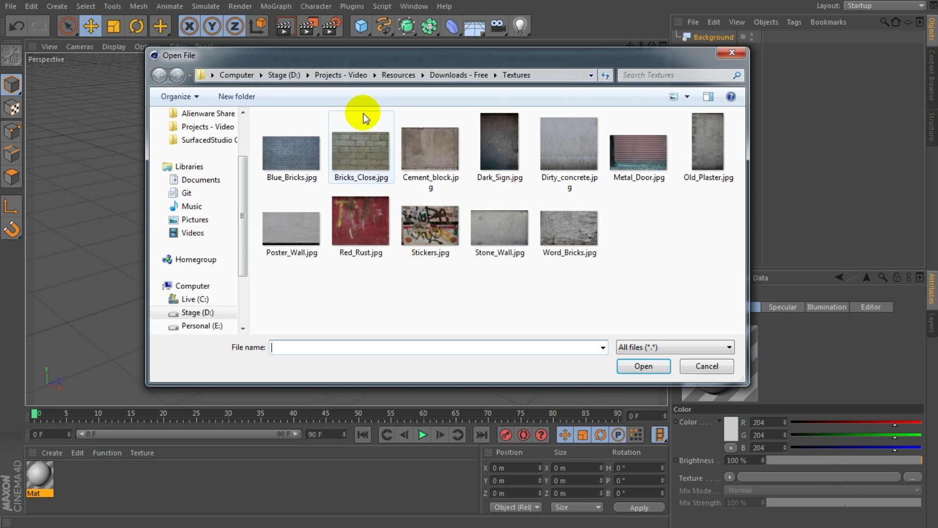
left_click(348, 73)
double_click(348, 160)
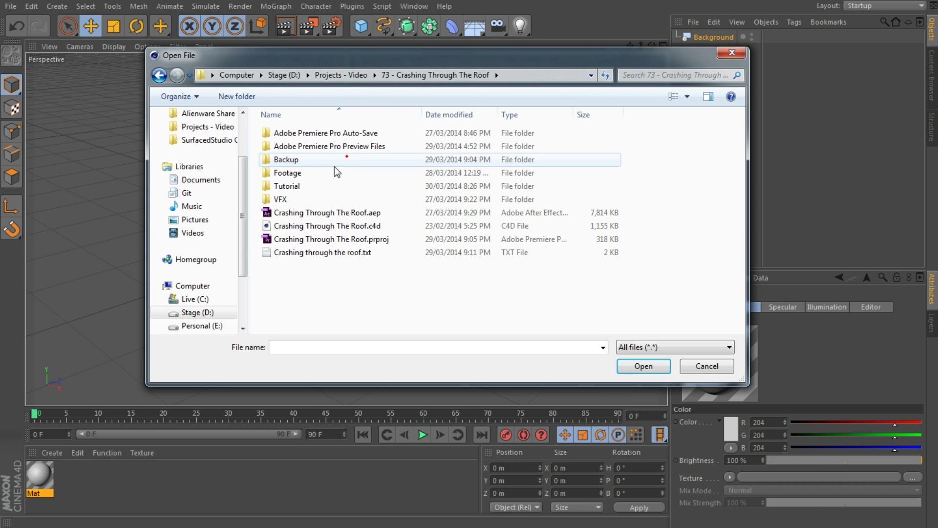
double_click(292, 200)
left_click(360, 147)
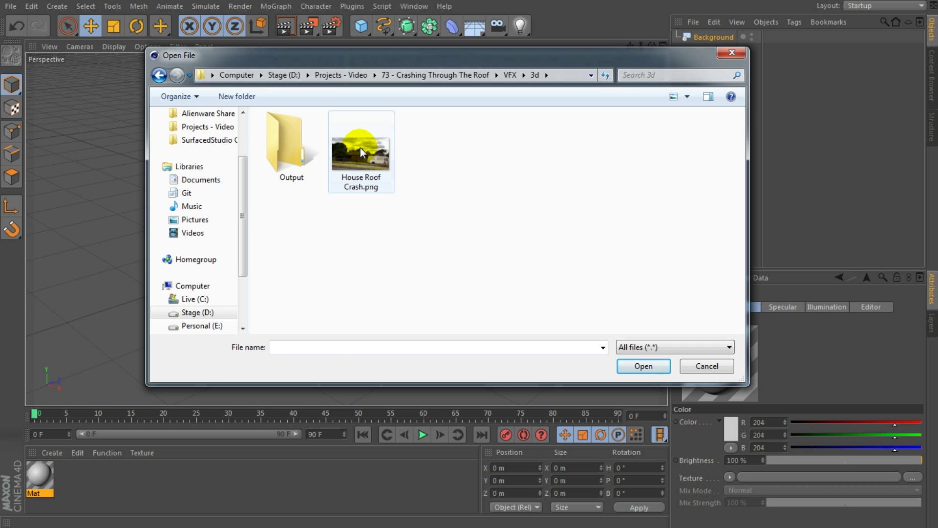
left_click(380, 159)
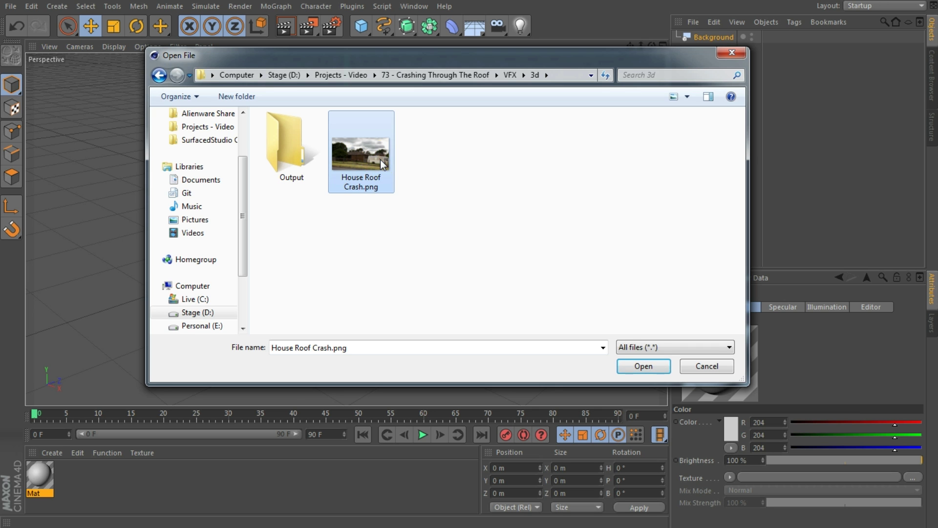
double_click(380, 159)
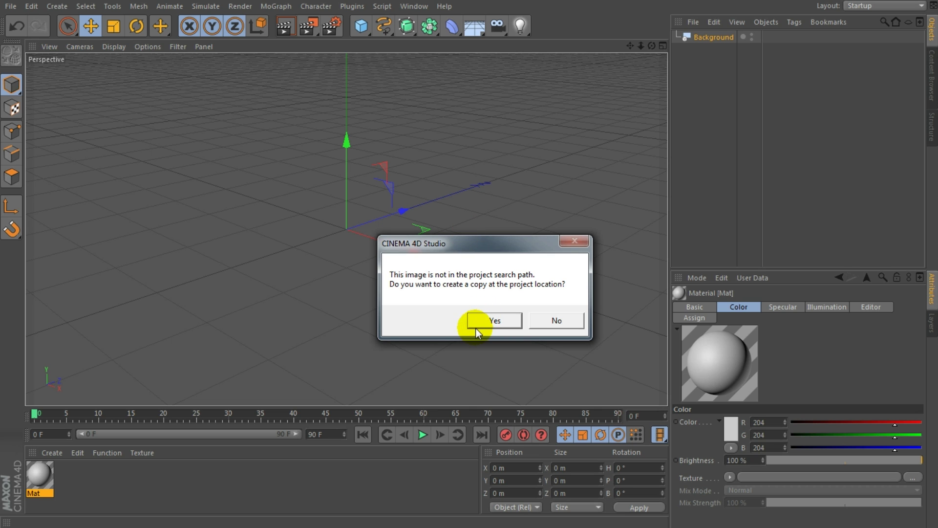
left_click(501, 320)
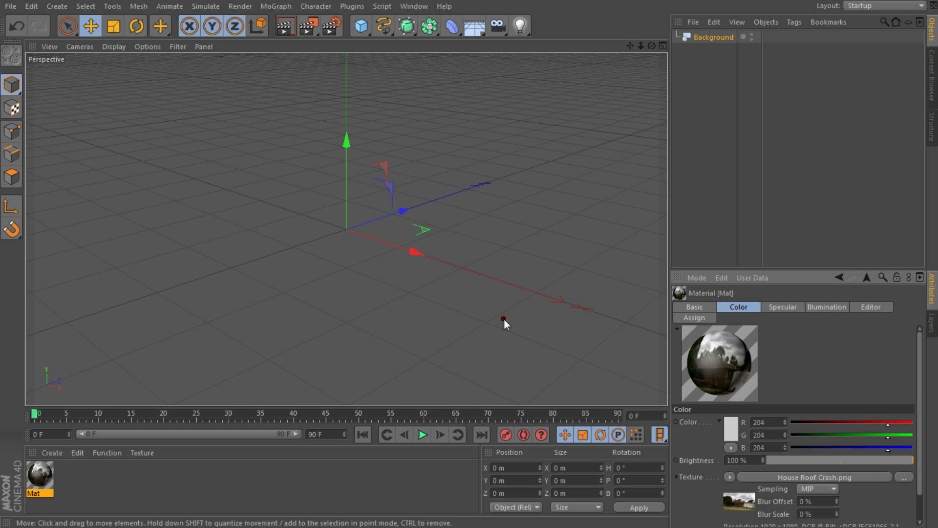
Step: Apply the photo material to the Background object and hide the background from renders
left_click_drag(49, 468, 705, 39)
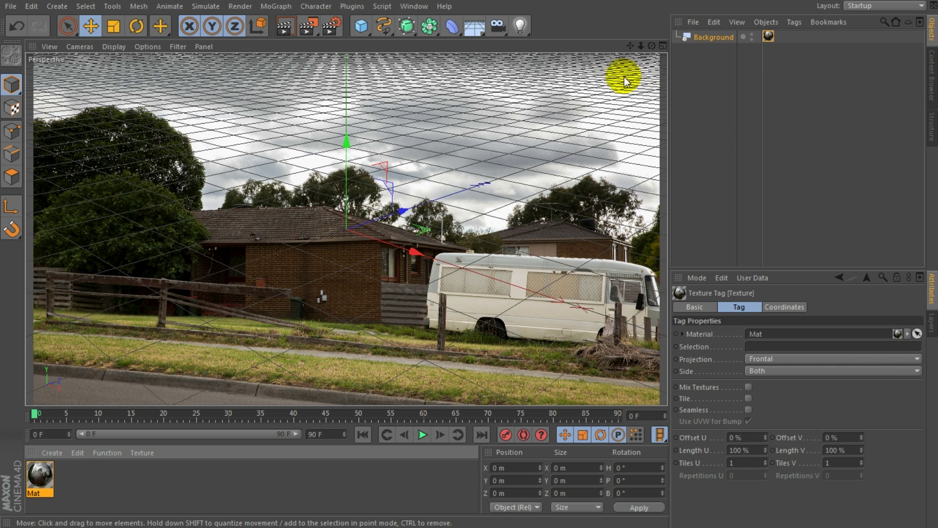
left_click_drag(408, 298, 436, 167, "alt")
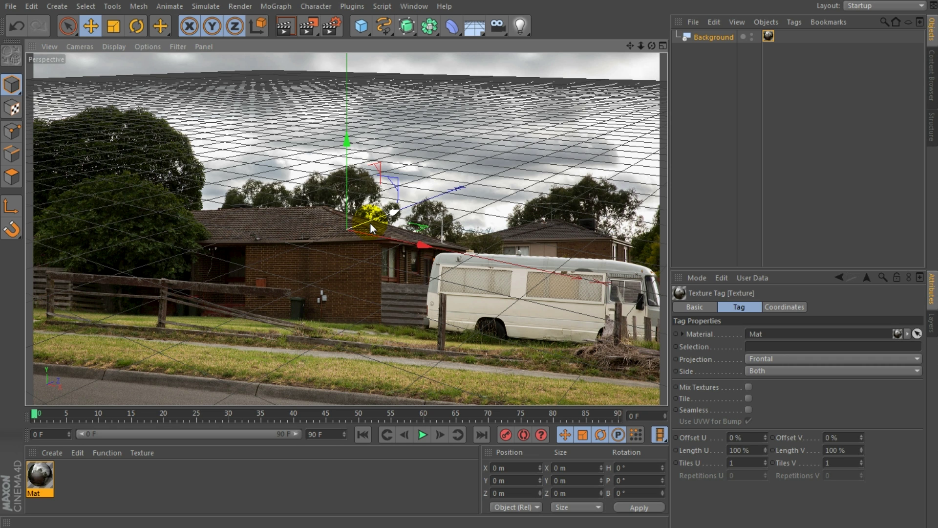
double_click(750, 40)
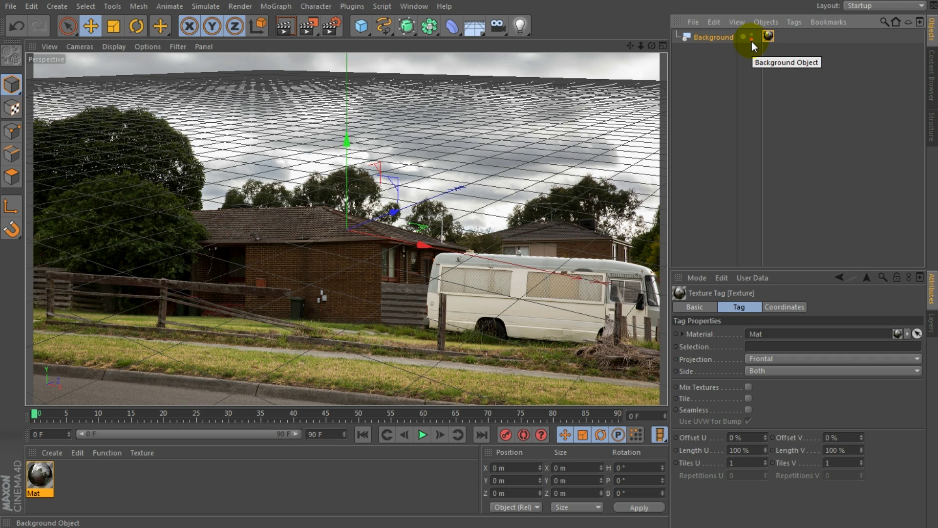
Step: Add a camera, look through it, and match its view to the photo's ground perspective, with heading about 33° and pitch about 7°
left_click(501, 27)
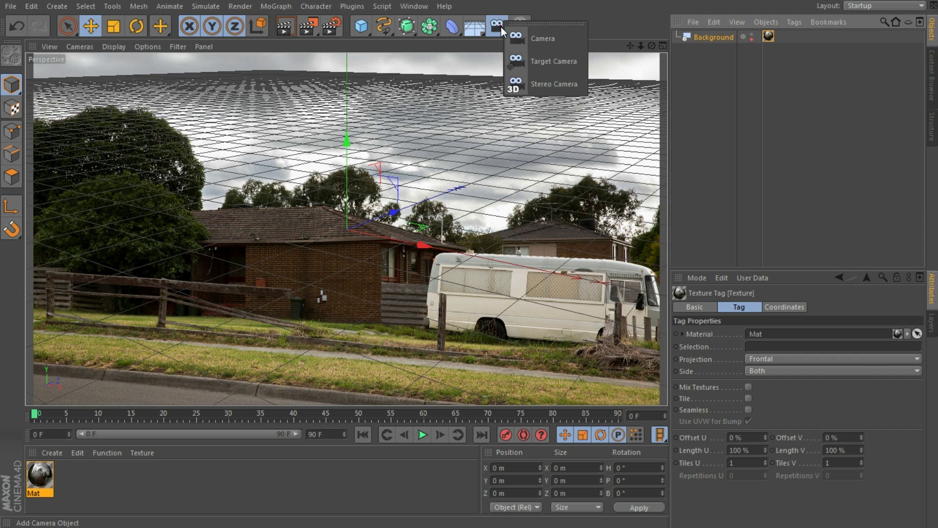
left_click(567, 39)
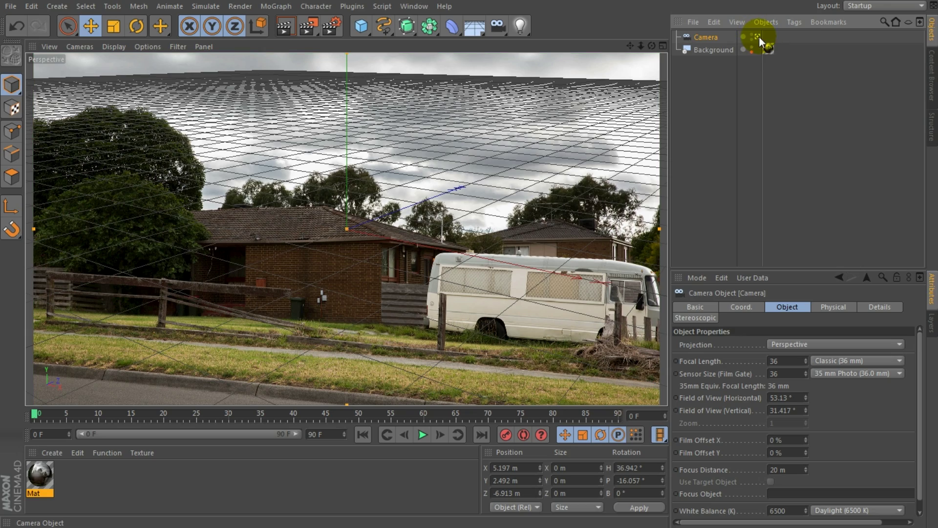
left_click_drag(326, 238, 349, 211, "alt")
middle_click_drag(350, 211, 355, 181, "alt")
scroll(508, 132, "up", 1)
middle_click_drag(323, 263, 293, 349, "alt")
left_click_drag(293, 349, 286, 319, "alt")
middle_click_drag(286, 318, 158, 242, "alt")
middle_click_drag(494, 236, 166, 234, "alt")
mouse_move(415, 353)
middle_mouse_down("alt")
mouse_move(404, 346)
mouse_move(415, 353)
middle_mouse_up("alt")
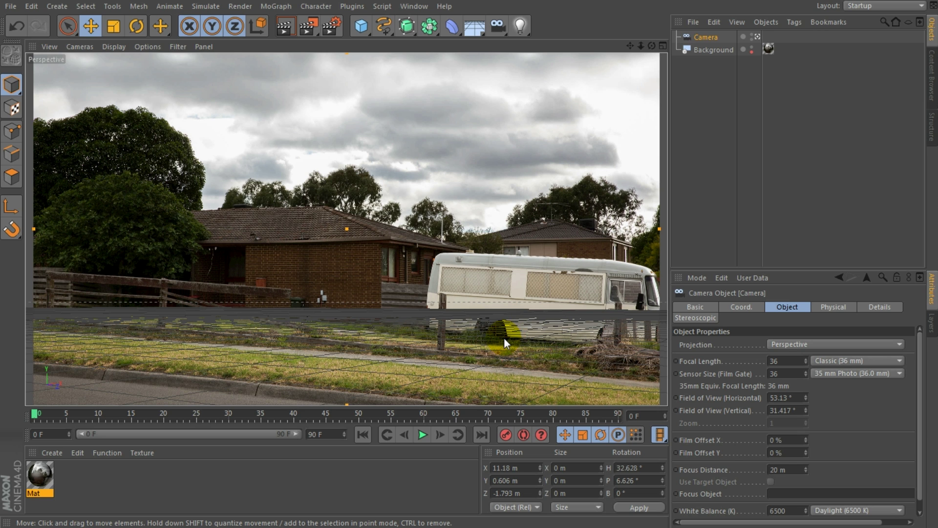
Step: Add a cube primitive and name it House
left_click(358, 31)
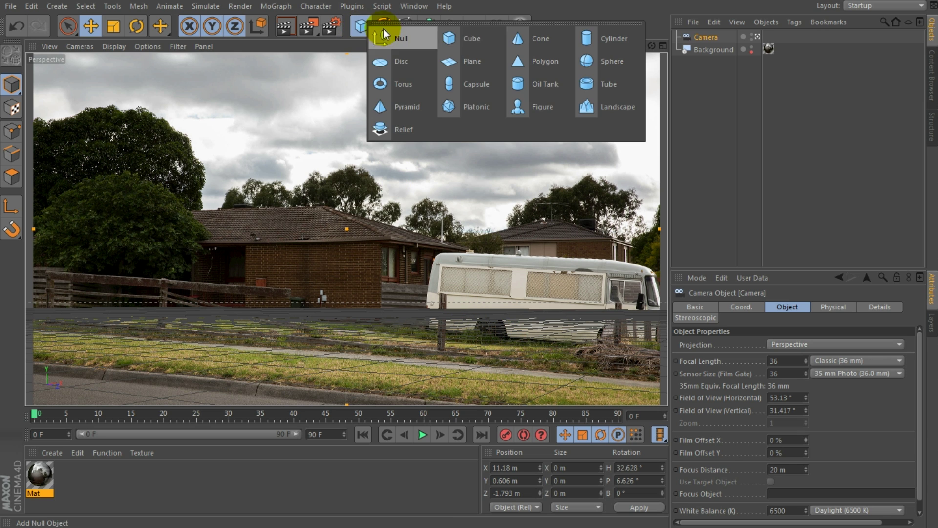
left_click(475, 41)
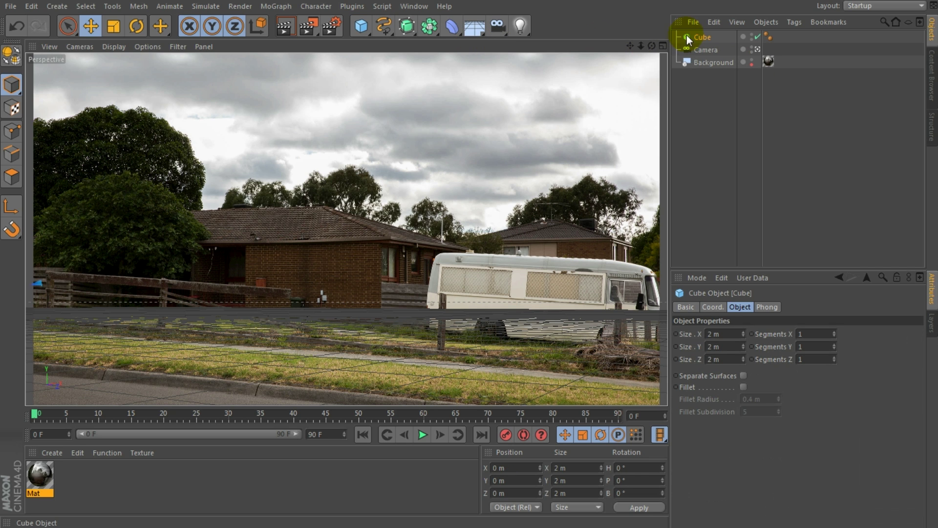
double_click(699, 36)
type("House")
key("Return")
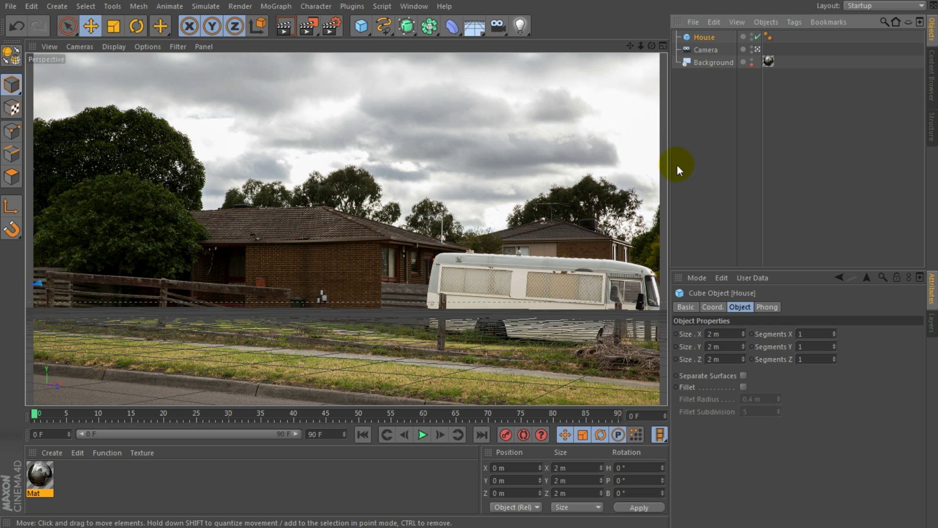
Step: Outside the camera view, move the House cube in front of the camera to about X -15.1 m, Z 20.6 m, and return to the camera view
left_click(757, 50)
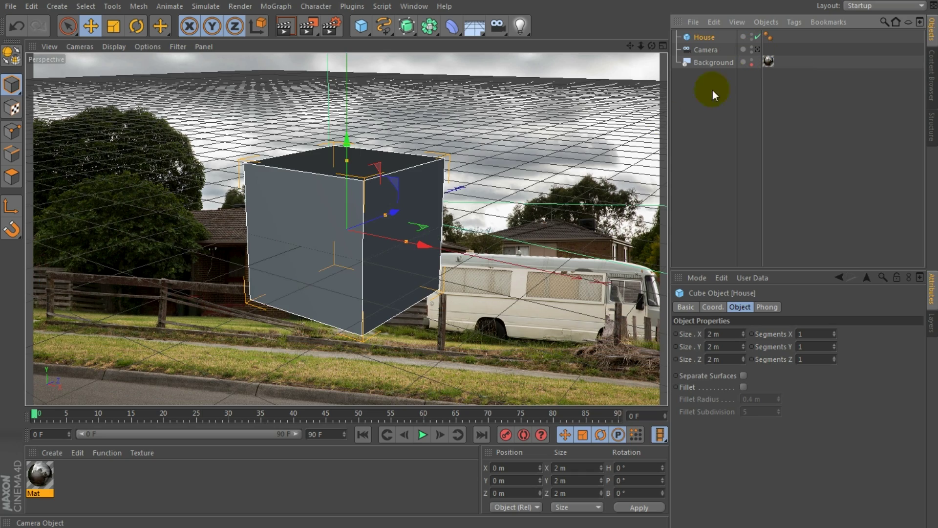
left_click_drag(469, 260, 400, 262, "alt")
scroll(423, 274, "down", 10)
left_click_drag(450, 284, 283, 225, "alt")
middle_click_drag(283, 226, 286, 227, "alt")
left_click_drag(298, 210, 345, 230)
middle_click_drag(435, 217, 385, 214, "alt")
mouse_move(440, 224)
left_mouse_down("alt")
mouse_move(477, 236)
mouse_move(441, 225)
left_mouse_up("alt")
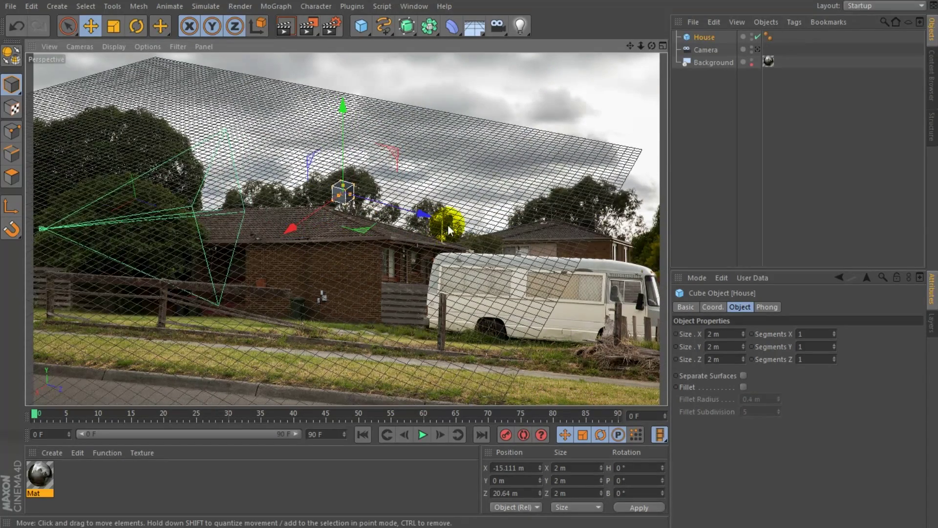
left_click(757, 50)
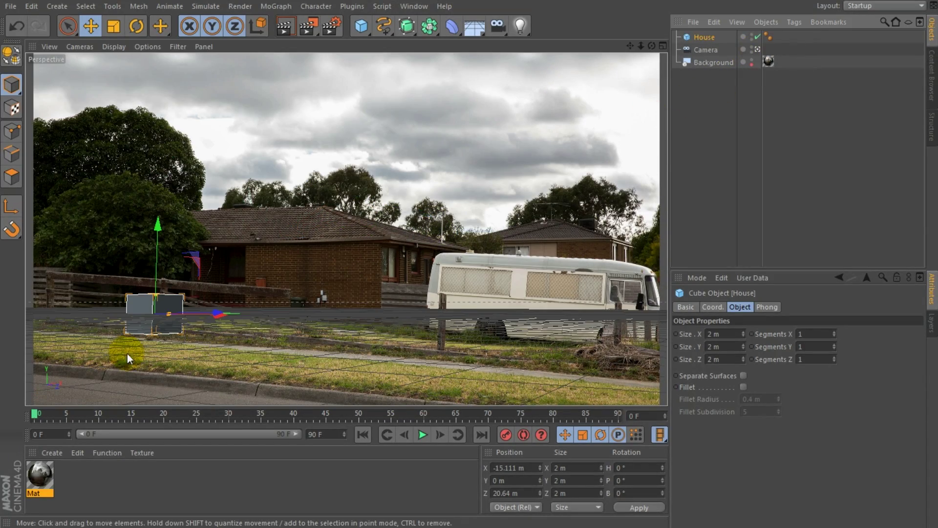
Step: Move the House cube onto the brick house in the photo, at about X -17.4 m, Y 0.9 m, Z 34 m
left_click_drag(214, 309, 369, 279)
left_click_drag(375, 313, 352, 313)
left_click_drag(286, 225, 286, 211)
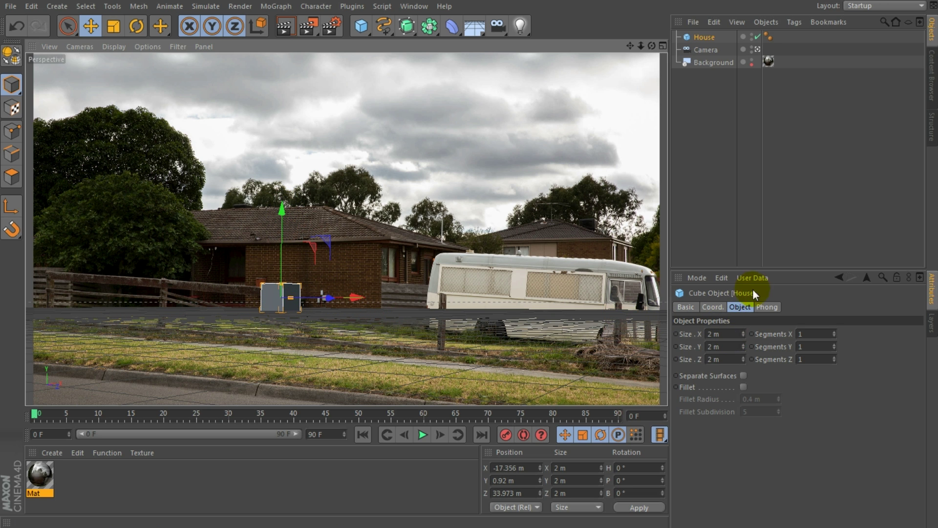
Step: Set the House cube's size to 30 m in X, 3 m in Y and 25 m in Z
double_click(725, 334)
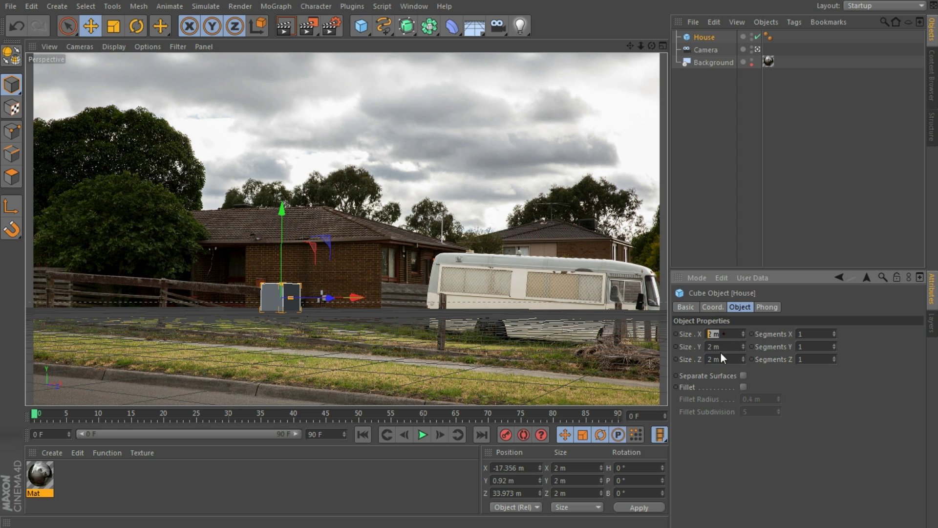
type("30")
key("Tab")
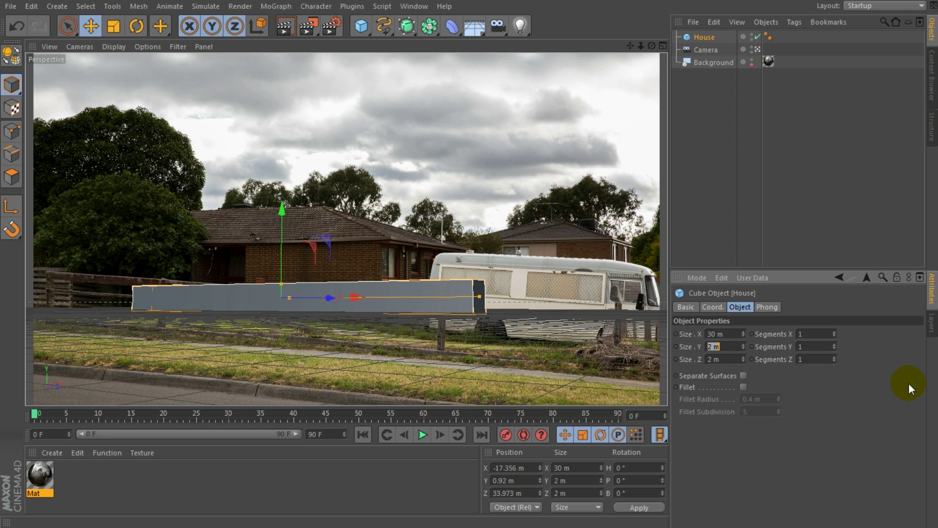
type("3")
key("Tab")
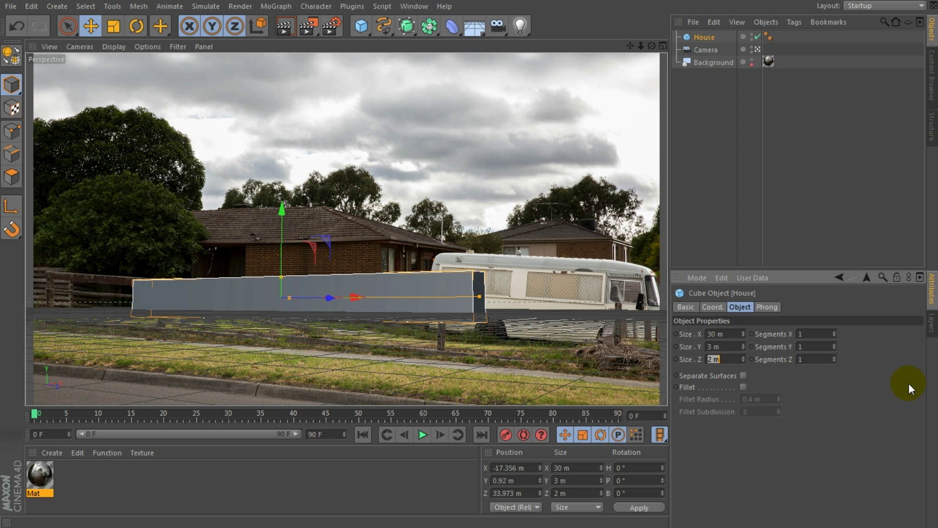
type("25")
key("Return")
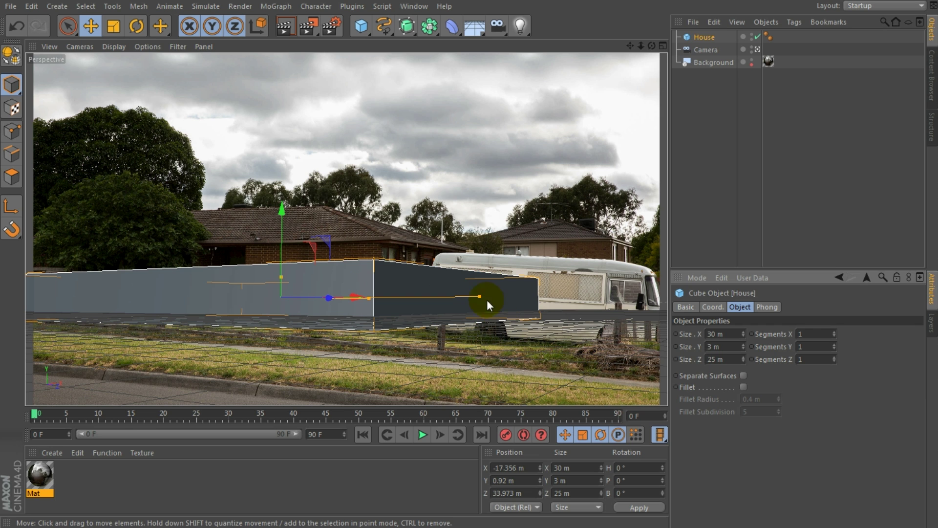
Step: Reposition the House cube to about X -16.75 m and Y 1.51 m so its corner lines up with the photographed house's corner
left_click_drag(283, 210, 283, 199)
left_click_drag(356, 284, 366, 283)
left_click_drag(289, 200, 291, 202)
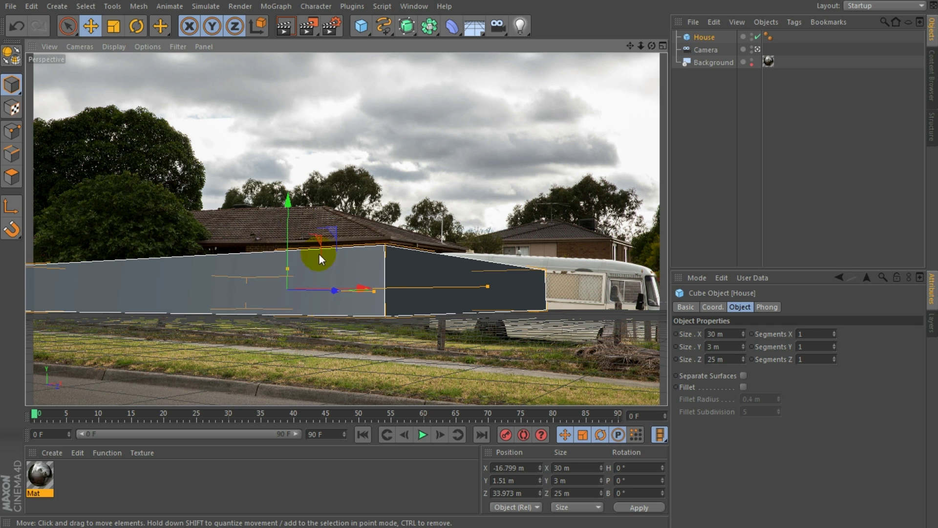
left_click_drag(361, 287, 362, 288)
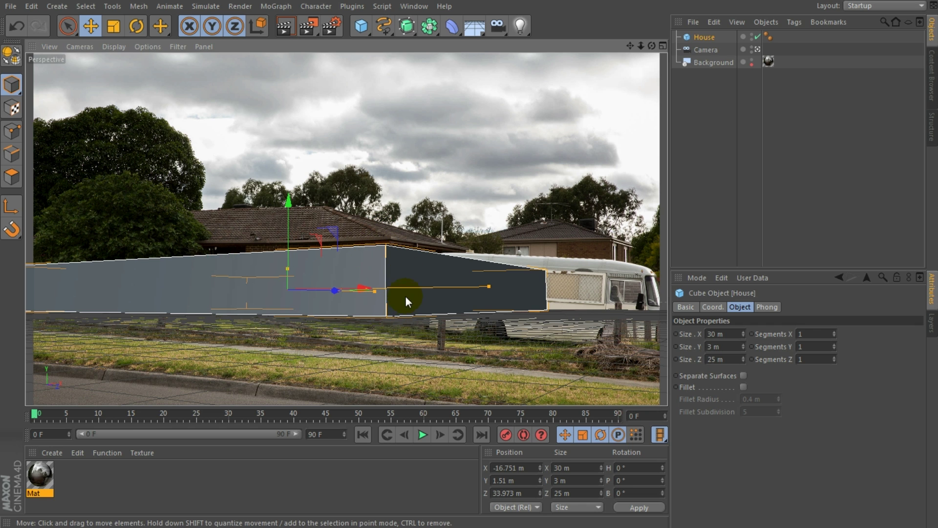
Step: Enable X-Ray on the House cube and adjust the camera angle to fit the cube over the house's brick walls
left_click(684, 307)
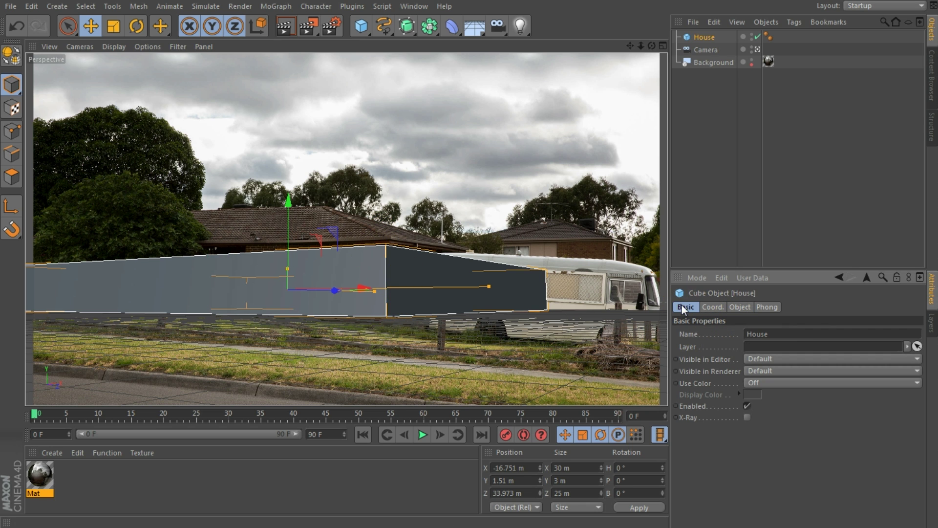
left_click(746, 417)
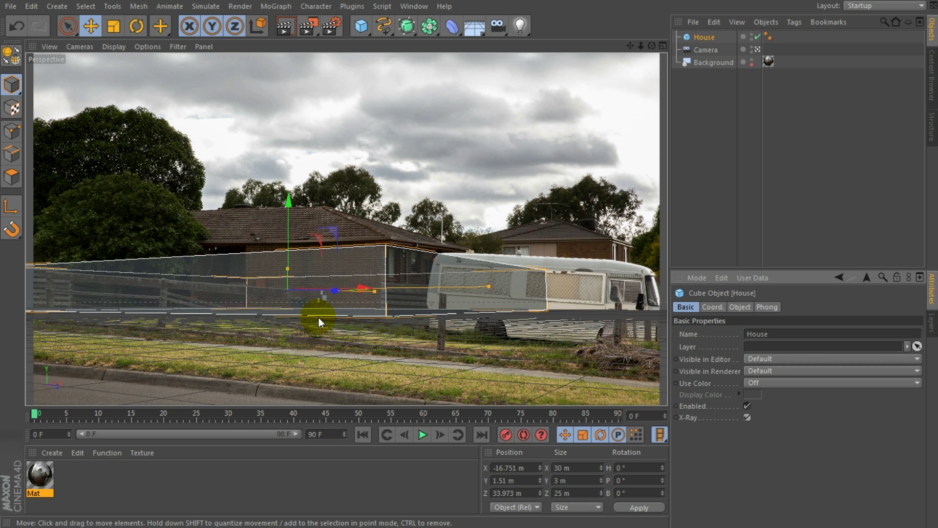
mouse_move(325, 306)
middle_mouse_down("alt")
mouse_move(328, 295)
mouse_move(332, 306)
middle_mouse_up("alt")
left_click_drag(386, 315, 410, 309, "alt")
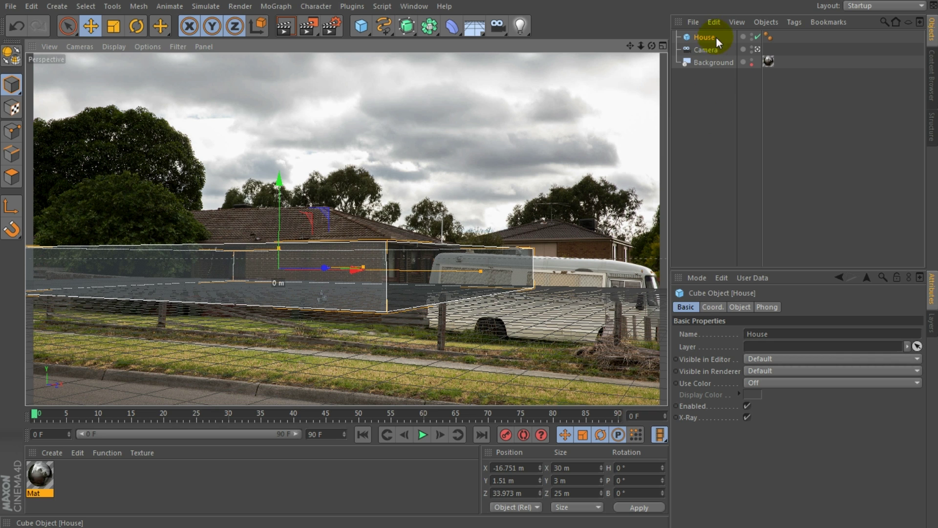
Step: Duplicate the House cube in the object list and rename the copy Trailer
left_click(702, 37)
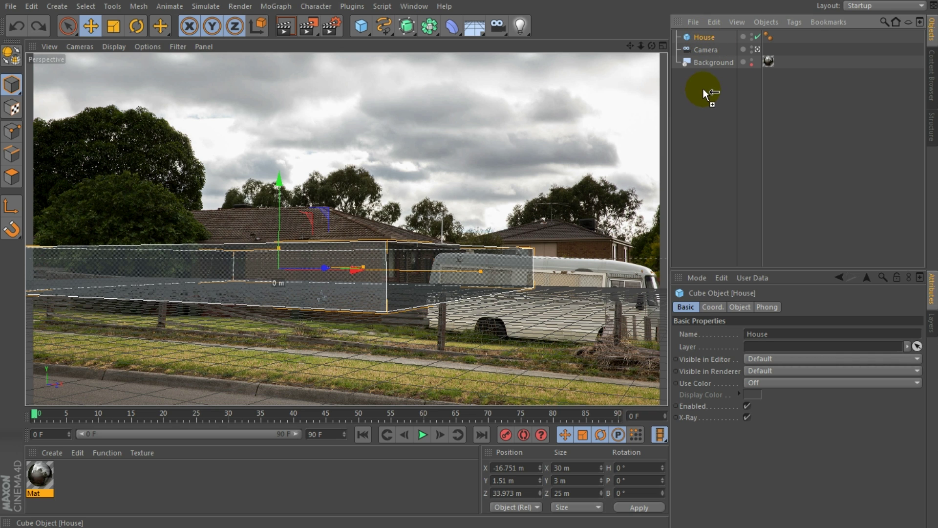
left_click_drag(704, 86, 705, 87, "ctrl")
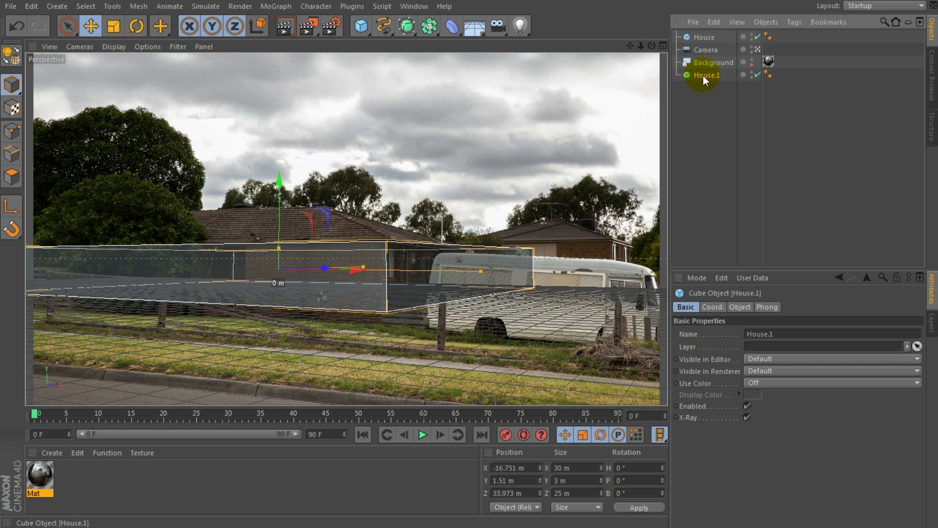
double_click(711, 76)
type("Trailer")
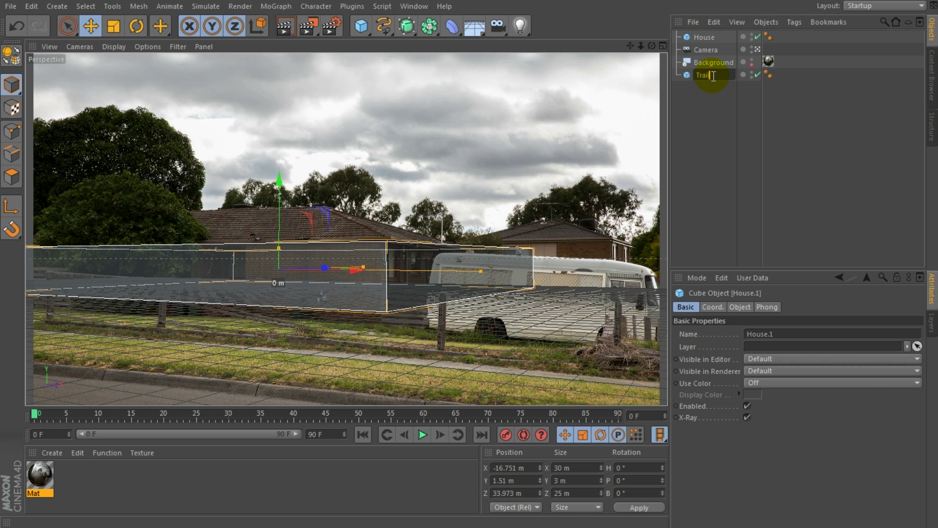
key("Return")
Step: Move the Trailer cube toward the parked white bus, to about X 3.5 m, Y 1 m, Z 26.3 m
left_click_drag(351, 268, 561, 284)
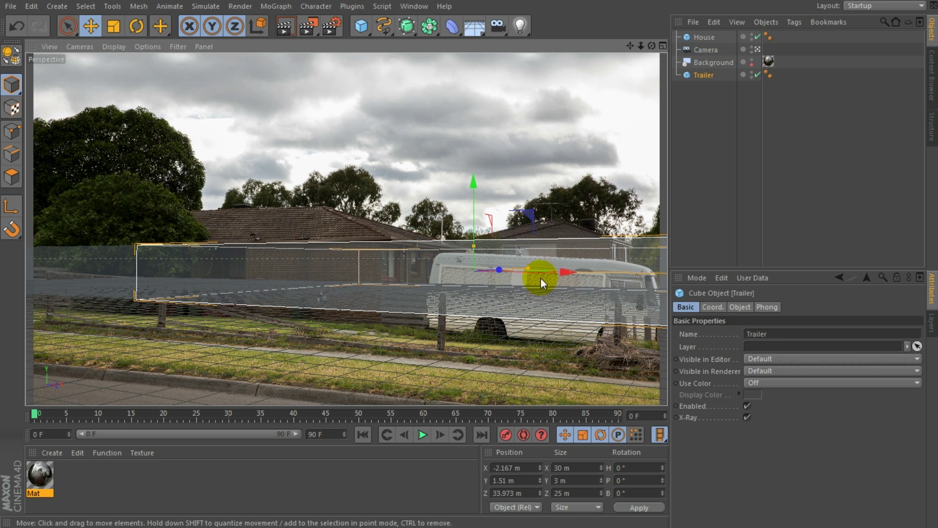
left_click_drag(499, 269, 657, 292)
left_click_drag(540, 190, 503, 220)
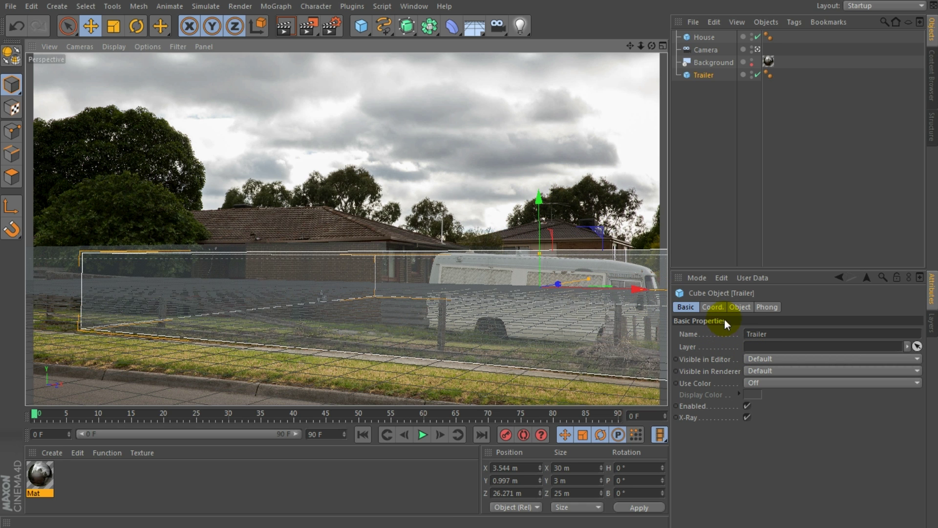
Step: Set the Trailer cube's size to 5 m in X, 2.5 m in Y and 3 m in Z
left_click(740, 306)
double_click(726, 333)
type("5")
key("Tab")
type("2.5")
key("Tab")
type("3")
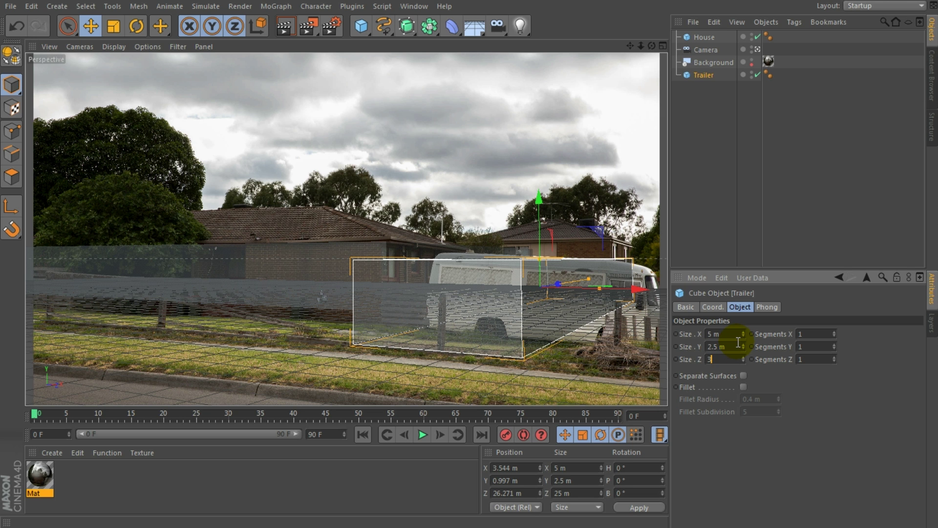
key("Return")
Step: Position the Trailer cube over the white bus in the photo, at about X 6.1 m, Y 1.1 m, Z 15.4 m
left_click_drag(558, 284, 522, 306)
left_click_drag(599, 297, 654, 309)
left_click_drag(549, 206, 549, 212)
left_click_drag(567, 296, 551, 302)
left_click_drag(530, 220, 530, 210)
left_click_drag(630, 299, 637, 300)
left_click_drag(556, 290, 557, 303)
left_click_drag(617, 305, 645, 307)
Step: Bank the Trailer cube about 2.3° to match the bus's tilt and fine-tune its height
key("r")
left_click_drag(588, 275, 588, 277)
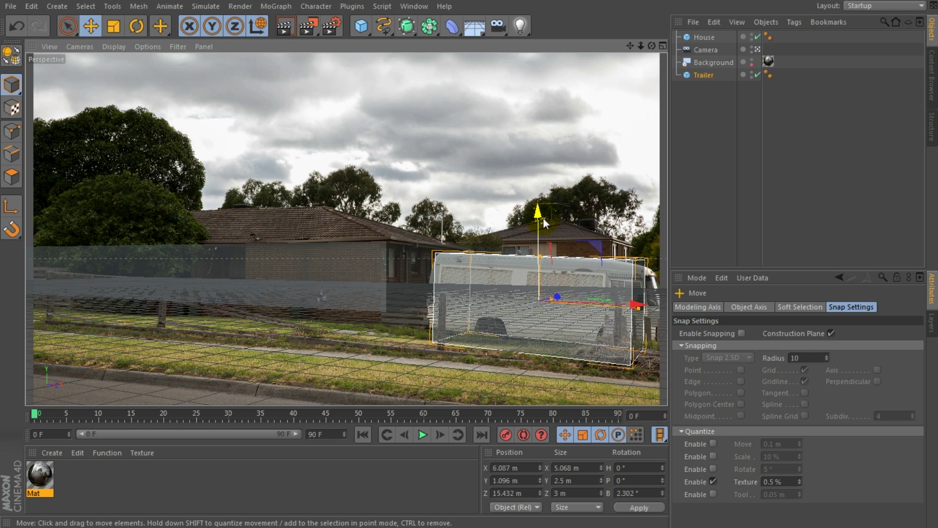
left_click_drag(538, 213, 537, 216)
left_click(696, 242)
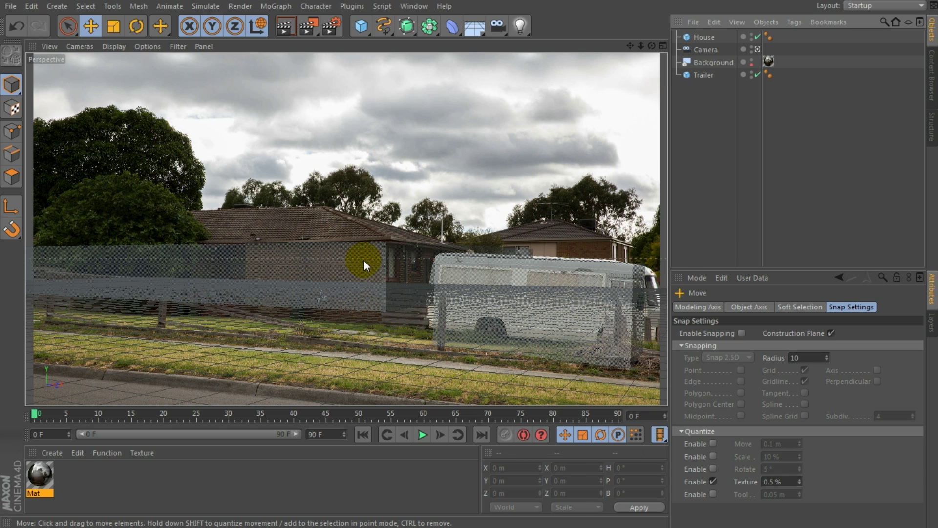
Step: Leave the scene camera's view to see the House cube from above and convert it into an editable polygon object
left_click(758, 48)
left_click_drag(345, 228, 303, 266, "alt")
middle_click_drag(304, 266, 364, 215, "alt")
left_click_drag(362, 216, 298, 243, "alt")
left_click(299, 244)
left_click(368, 176)
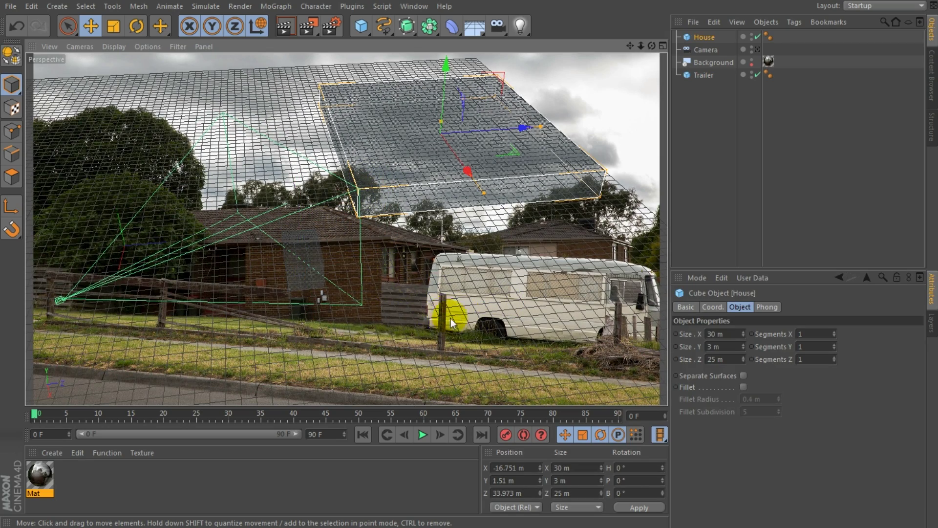
mouse_move(412, 297)
left_mouse_down("alt")
mouse_move(444, 261)
mouse_move(371, 341)
mouse_move(379, 327)
mouse_move(368, 297)
mouse_move(404, 286)
left_mouse_up("alt")
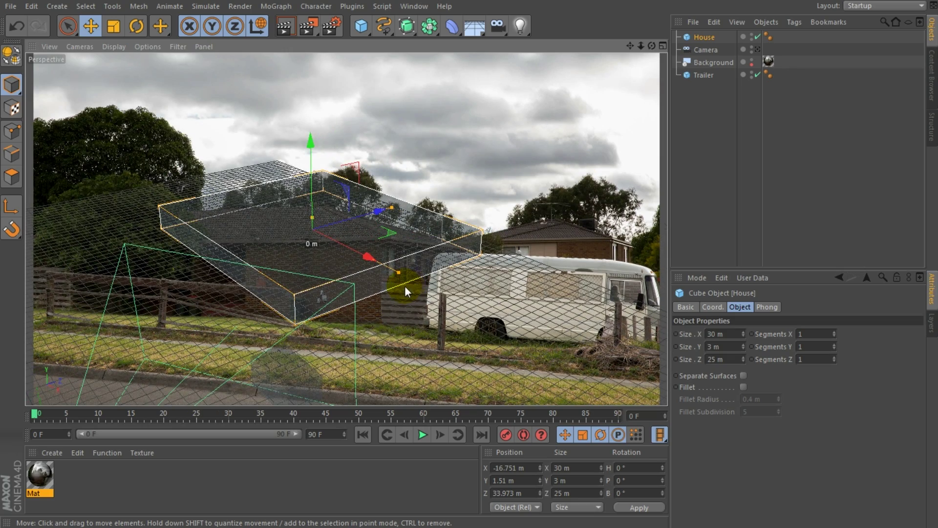
left_click(11, 57)
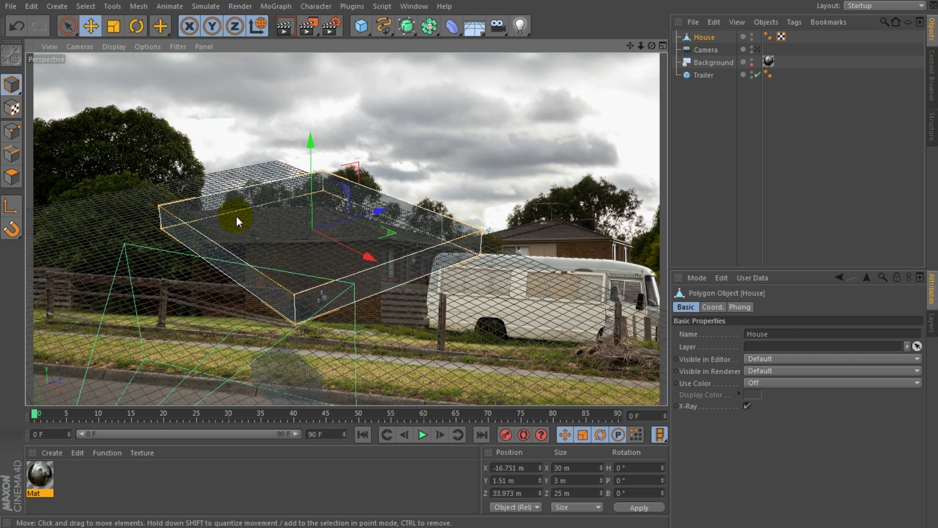
Step: Bevel the House's top polygon into a raised, sloped roof with a top face about 26.6 m by 21.6 m
left_click(11, 177)
left_click(267, 213)
left_click_drag(268, 213, 443, 212)
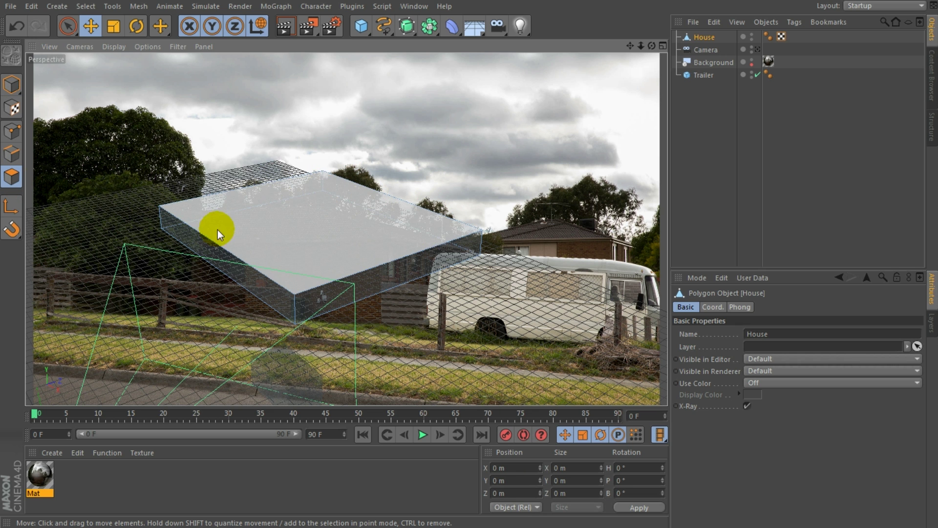
left_click(321, 223)
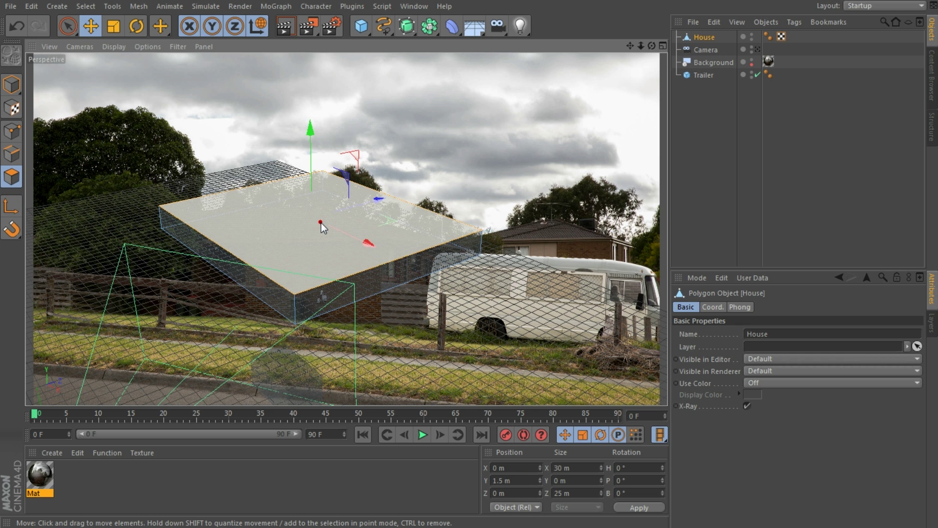
right_click(320, 220)
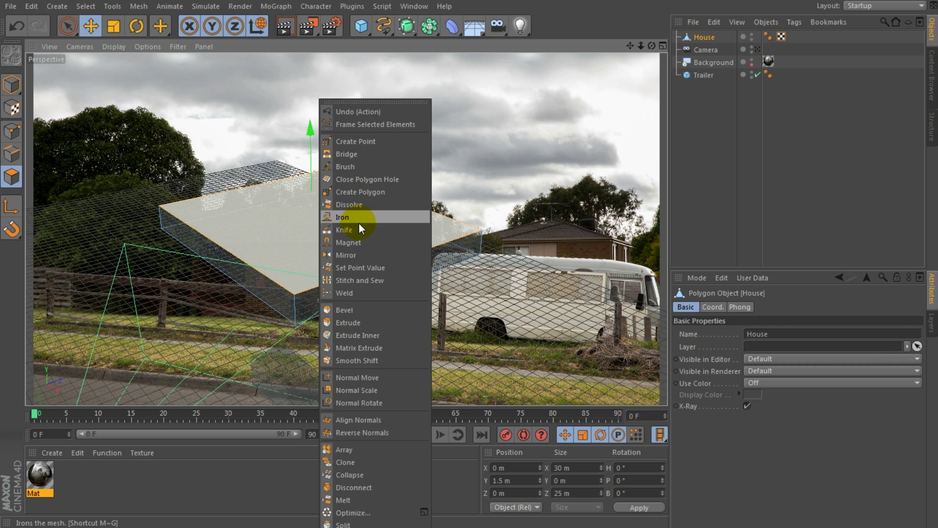
left_click(383, 310)
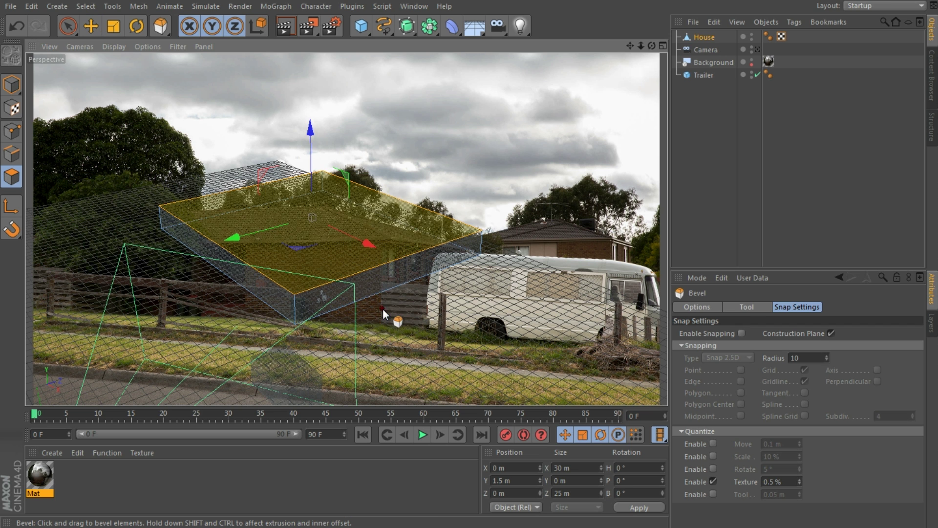
left_click_drag(318, 230, 376, 231)
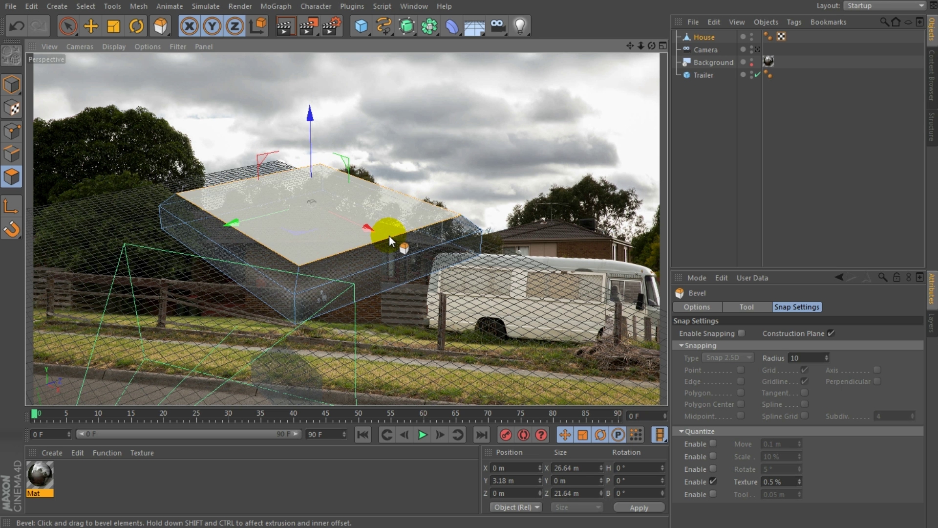
Step: Return to the scene camera's view and raise the roof's top face to about Y 3.36 m to match the photographed ridge
left_click_drag(460, 208, 480, 201, "alt")
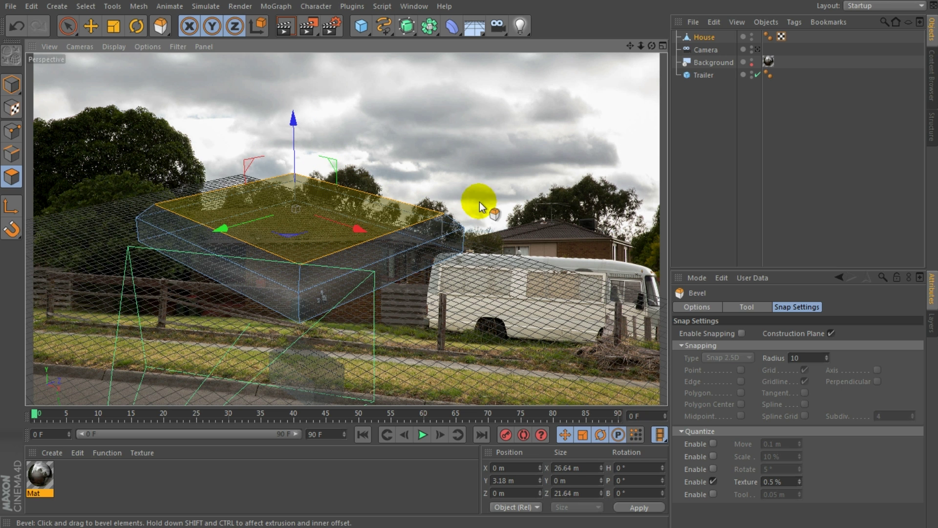
left_click(758, 48)
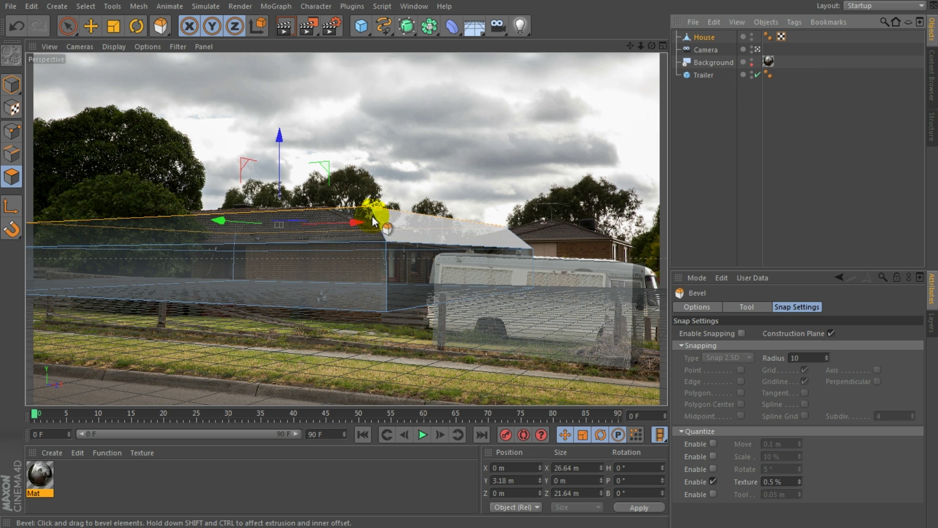
left_click_drag(280, 138, 281, 136)
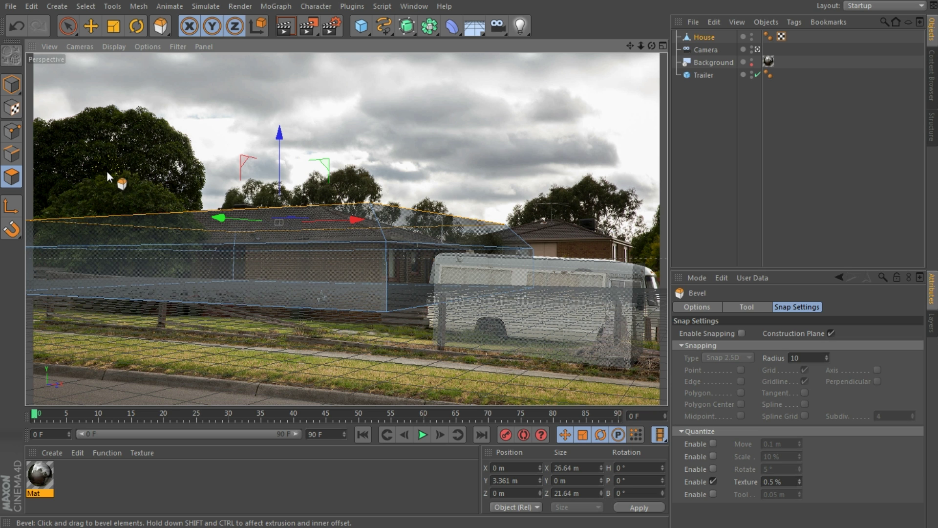
Step: Move the roof's top edge on the bus side inward to about X 10.37 m, aligning it with the photographed roof peak
left_click(13, 154)
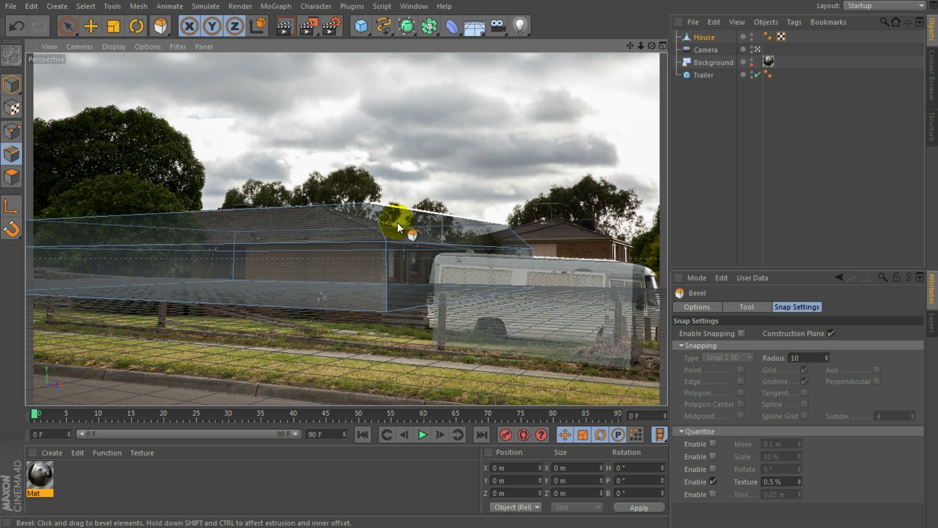
left_click(425, 212)
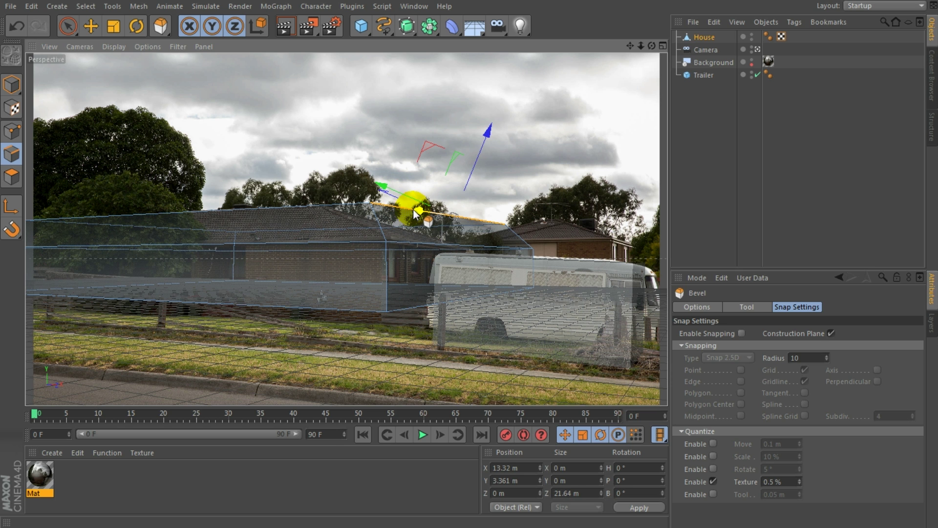
left_click_drag(384, 185, 359, 183)
key("ctrl+z")
left_click(416, 202)
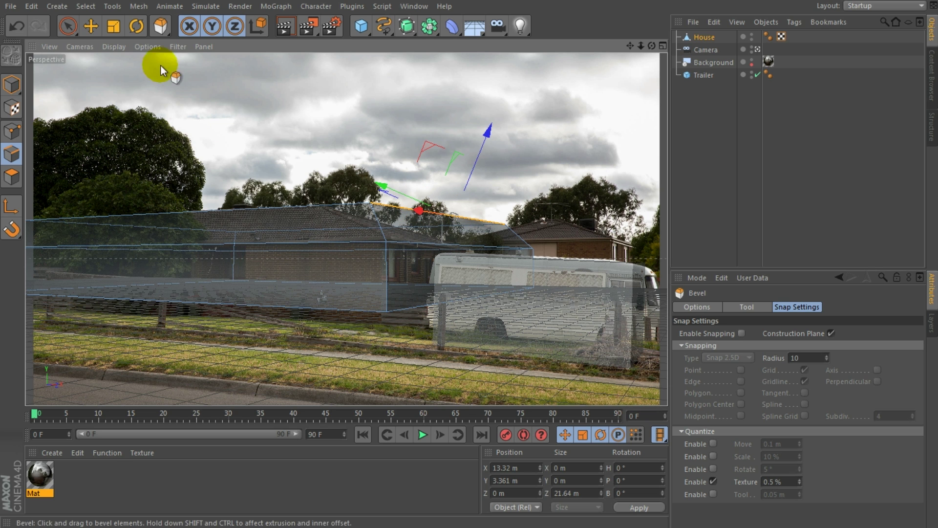
left_click(85, 25)
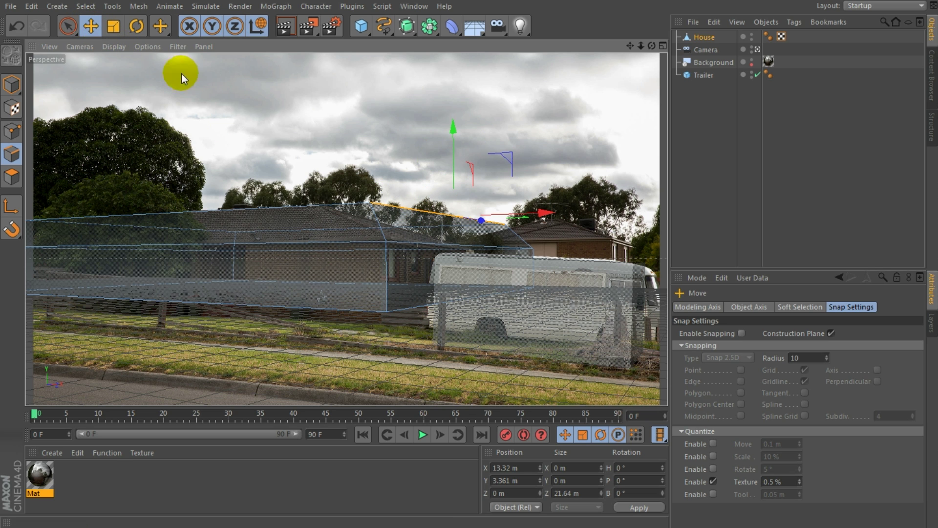
left_click_drag(540, 211, 497, 207)
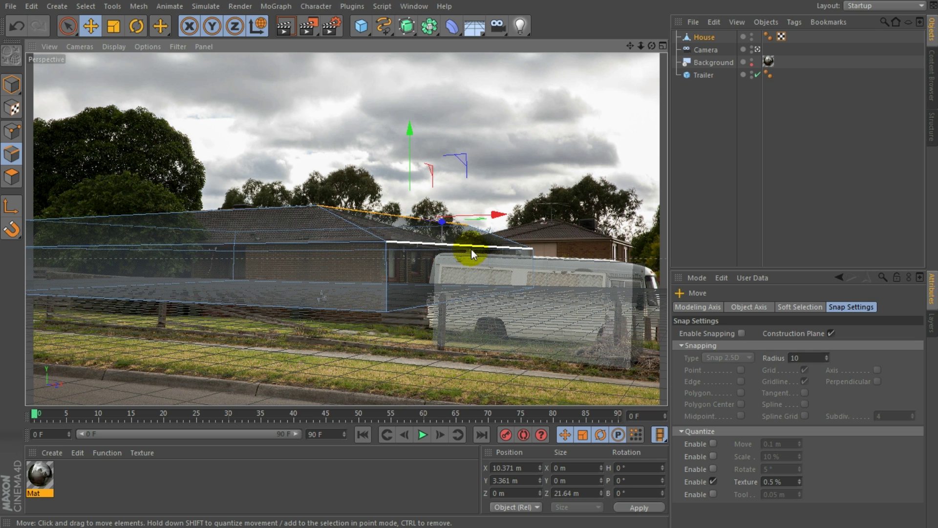
Step: Select the House's points at its far corner behind the bus with Rectangle Selection
left_click(17, 131)
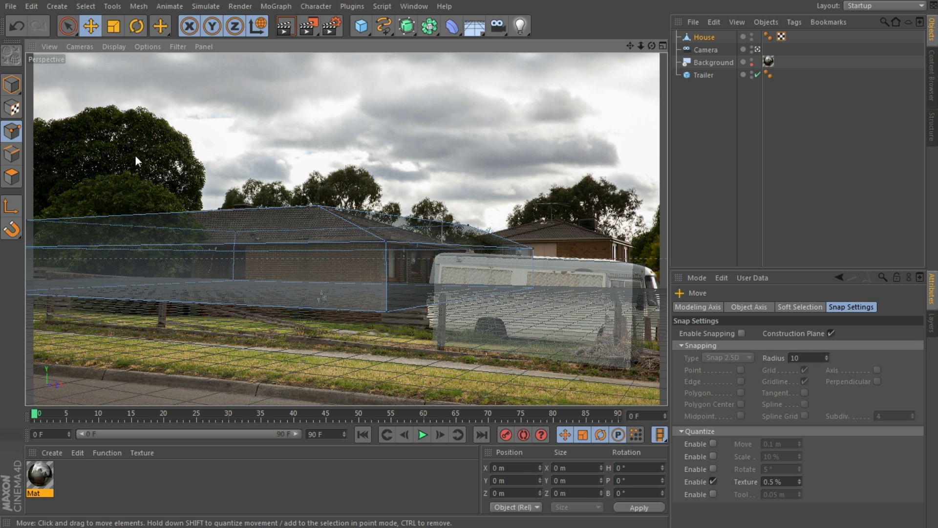
left_click(70, 29)
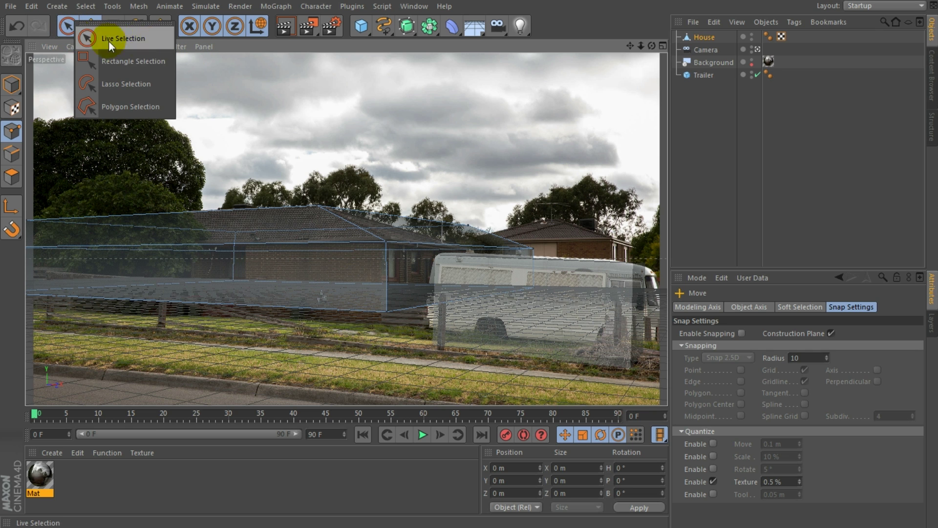
left_click(130, 60)
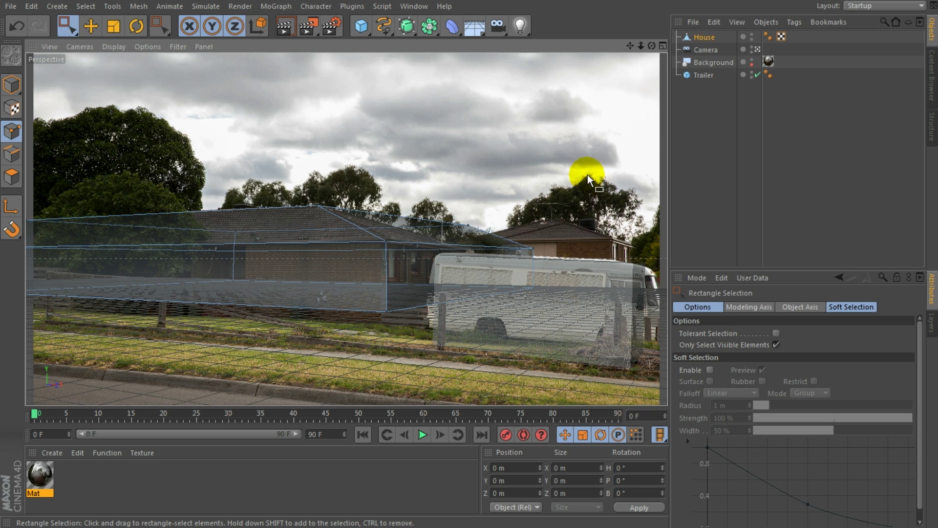
left_click_drag(583, 172, 446, 306)
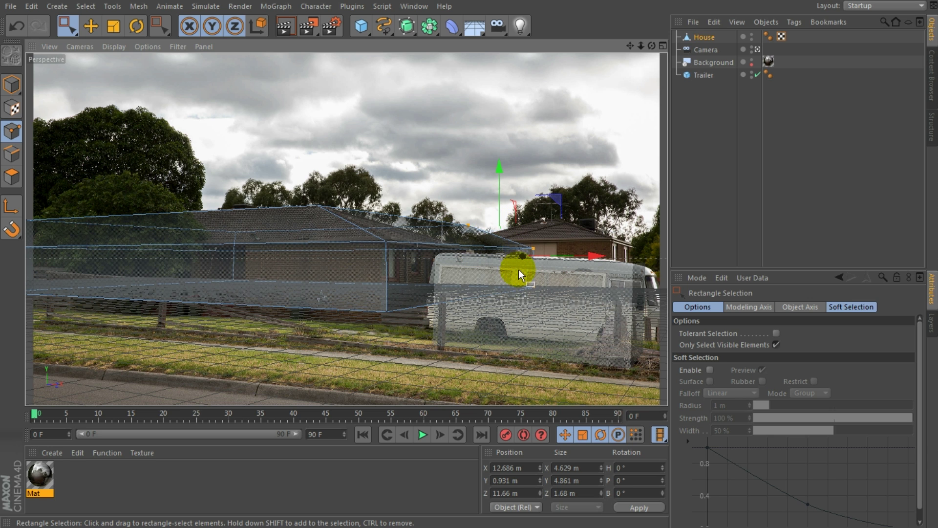
Step: Move the selected House corner points to about X 8.03 m, Y 0.57 m, then return to Model mode with Live Selection
left_click_drag(590, 255, 536, 256)
left_click_drag(444, 169, 442, 170)
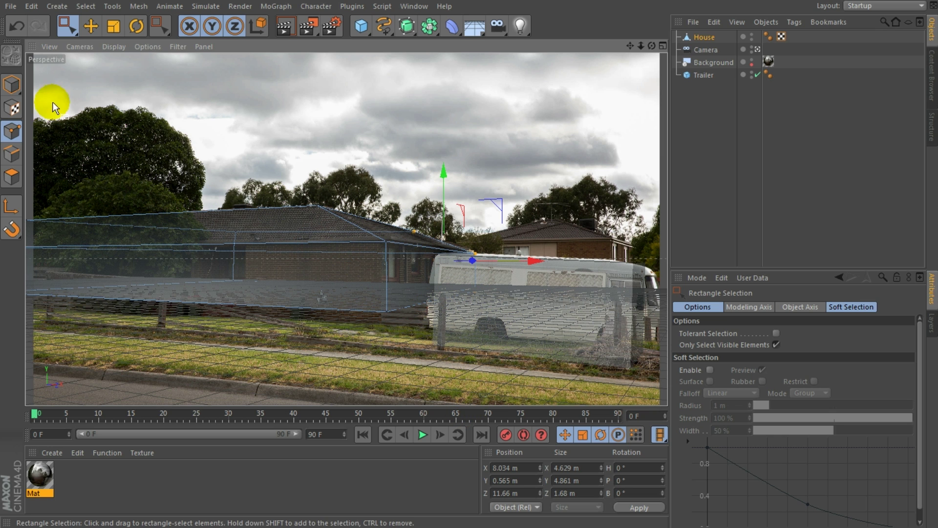
left_click(8, 88)
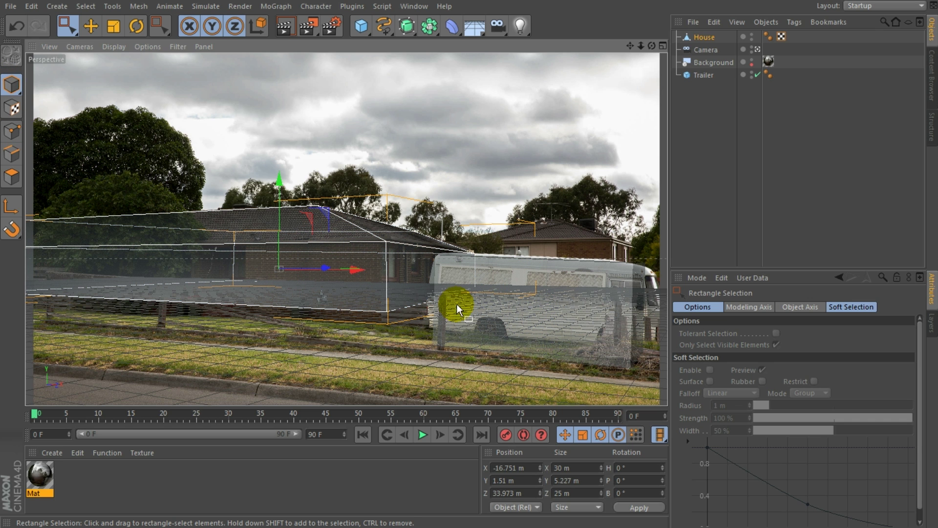
left_click_drag(68, 26, 130, 37)
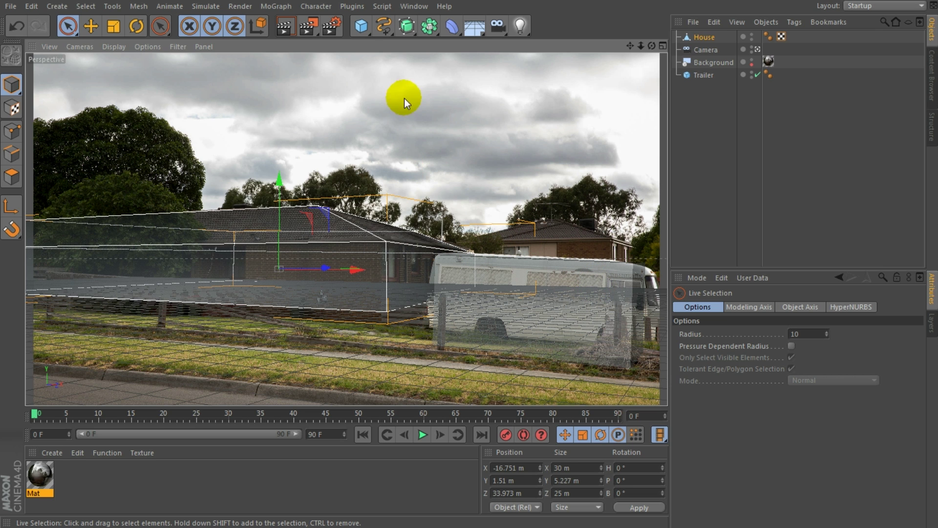
Step: Add a Plane primitive and set its width and height to 500 m
left_click_drag(361, 26, 486, 70)
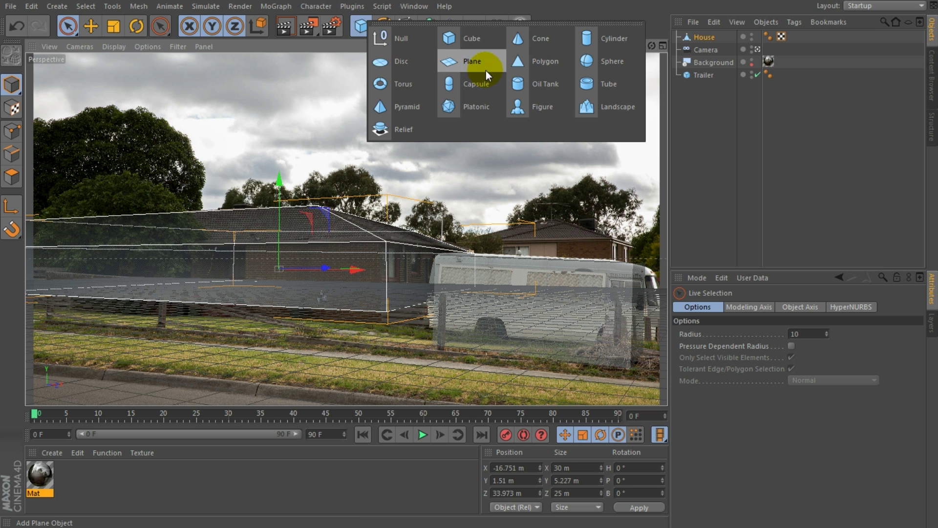
left_click(462, 62)
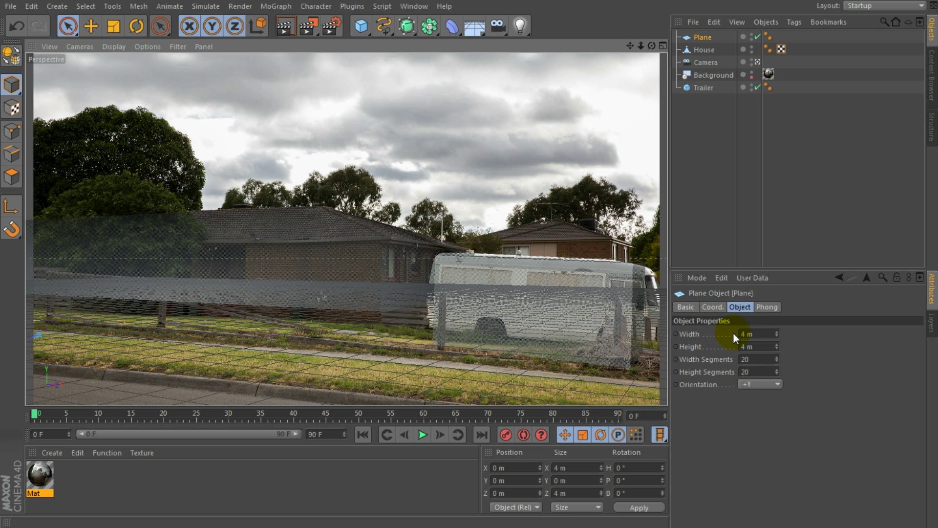
double_click(762, 335)
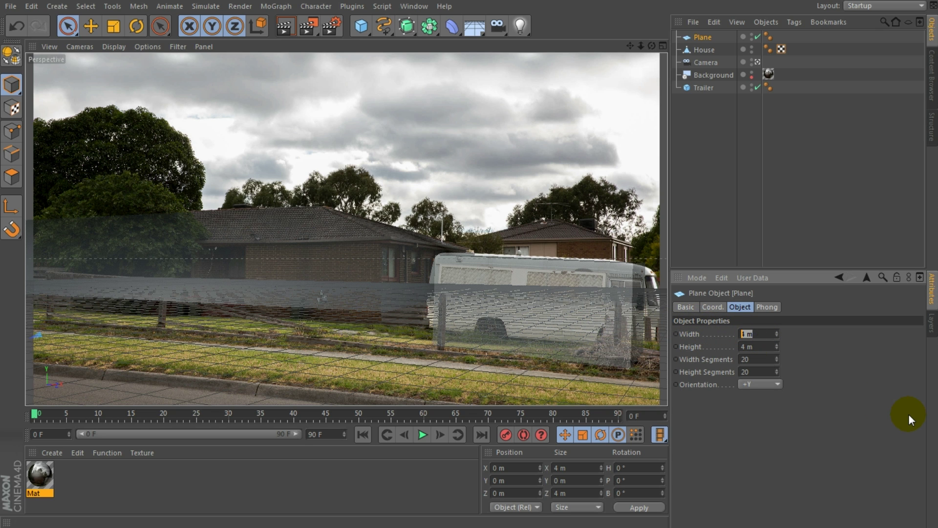
type("500")
key("Tab")
type("500")
key("Return")
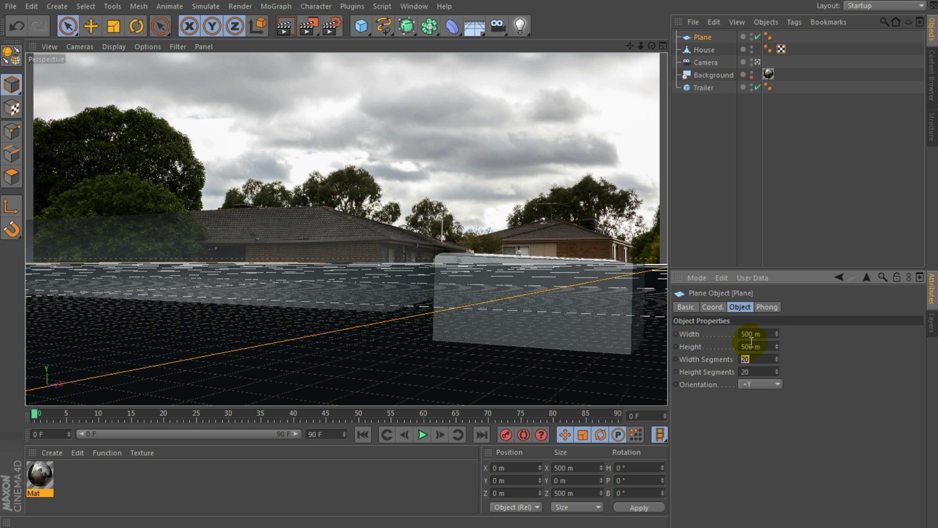
Step: Rename the new plane as Ground
double_click(705, 38)
type("Ground")
key("Return")
Step: Render a preview of the camera view to check the House and Trailer geometry against the ground
left_click(418, 127)
left_click(380, 276)
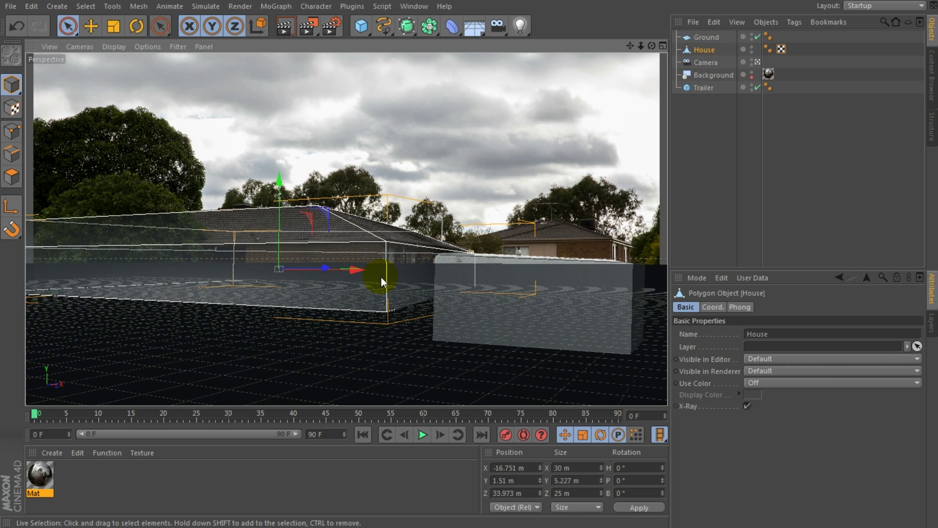
key("ctrl+r")
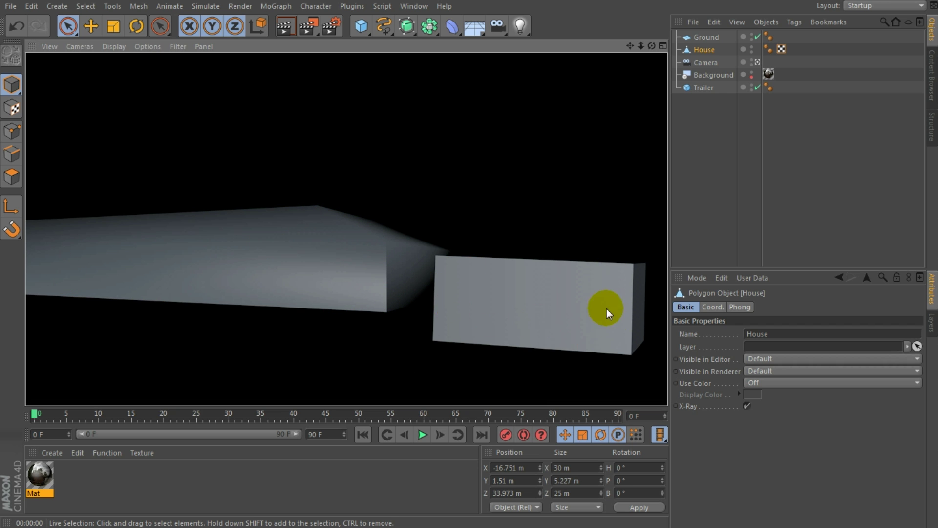
left_click(508, 223)
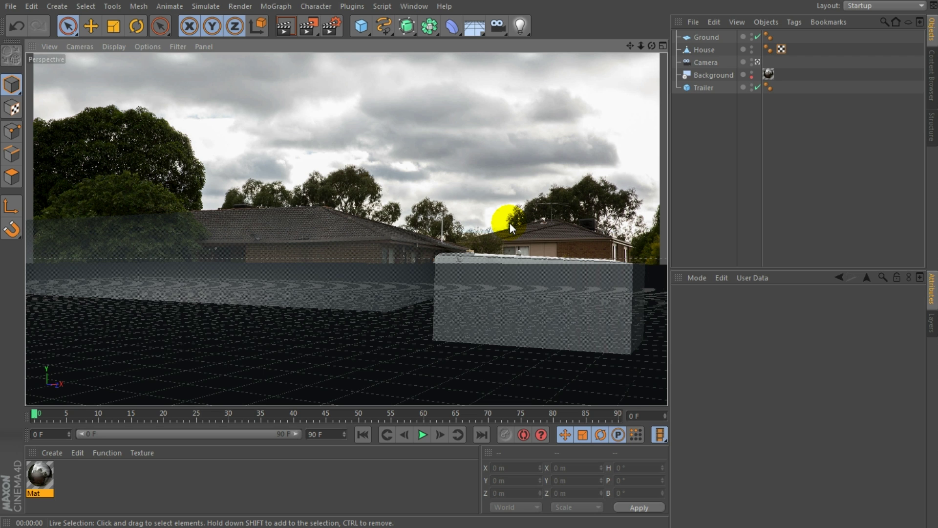
Step: Add a Cube primitive, leave the scene camera view, and raise the cube to about Y 1.97 m
left_click(364, 31)
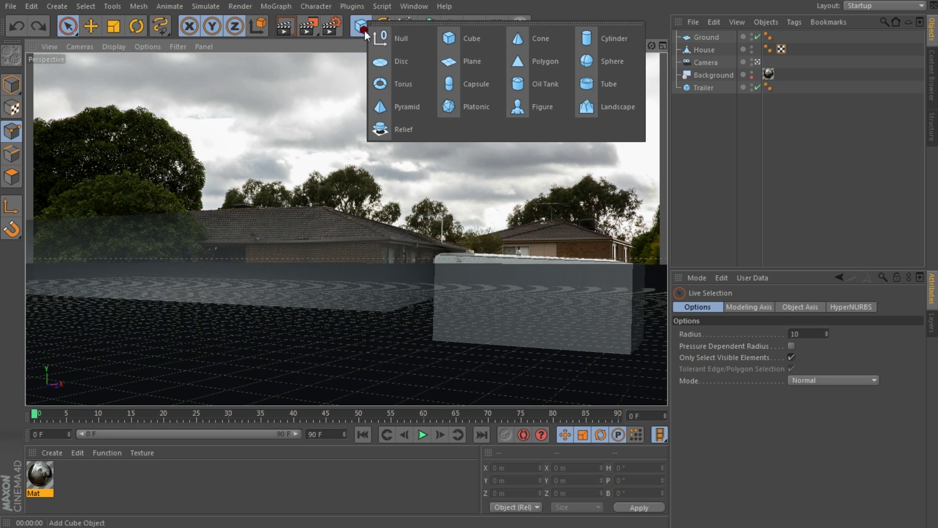
left_click(470, 39)
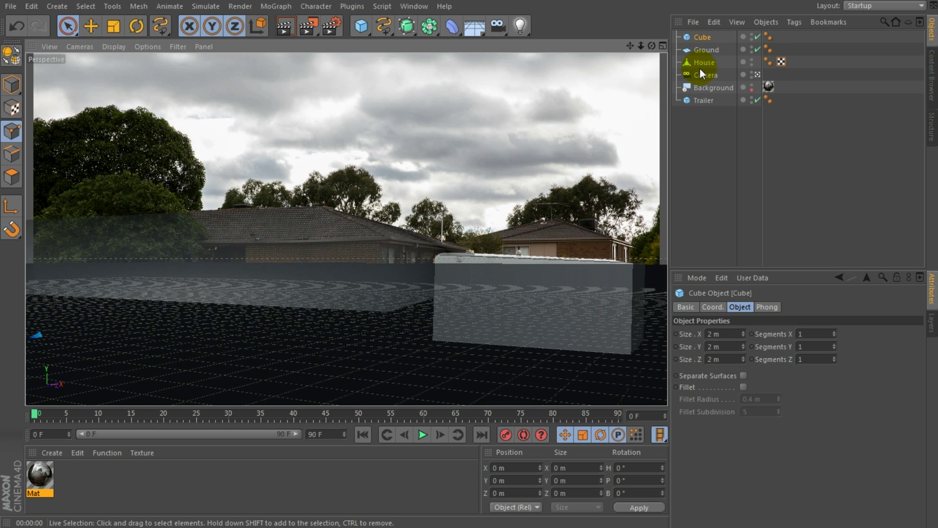
left_click(757, 75)
left_click_drag(321, 348, 245, 310, "alt")
key("s")
left_click_drag(347, 268, 394, 264, "alt")
scroll(393, 264, "down", 5)
left_click_drag(430, 227, 460, 244, "alt")
left_click_drag(409, 286, 475, 255, "alt")
left_click_drag(352, 152, 353, 64)
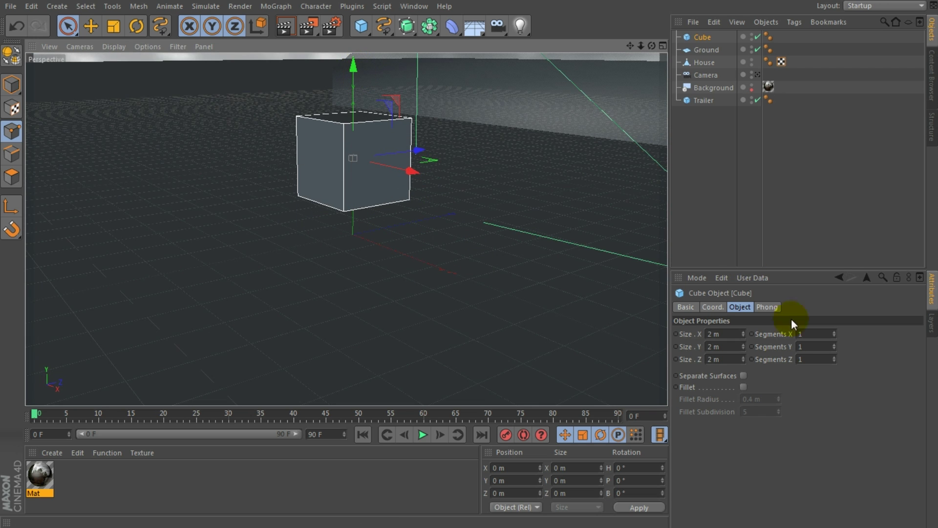
Step: Set the cube's size to 0.2 m in X, 0.05 m in Y and 0.2 m in Z
double_click(730, 334)
type(".2")
key("Tab")
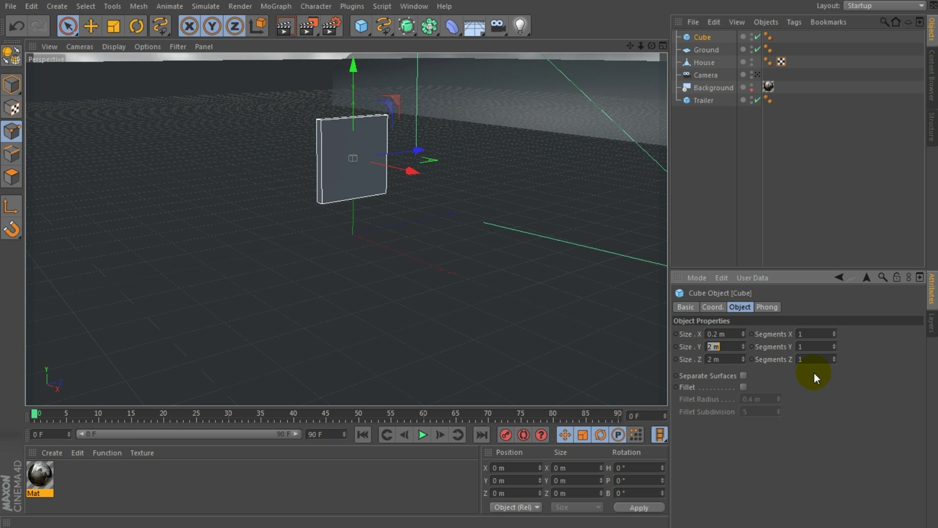
type(".05")
key("Tab")
type(".2")
key("Tab")
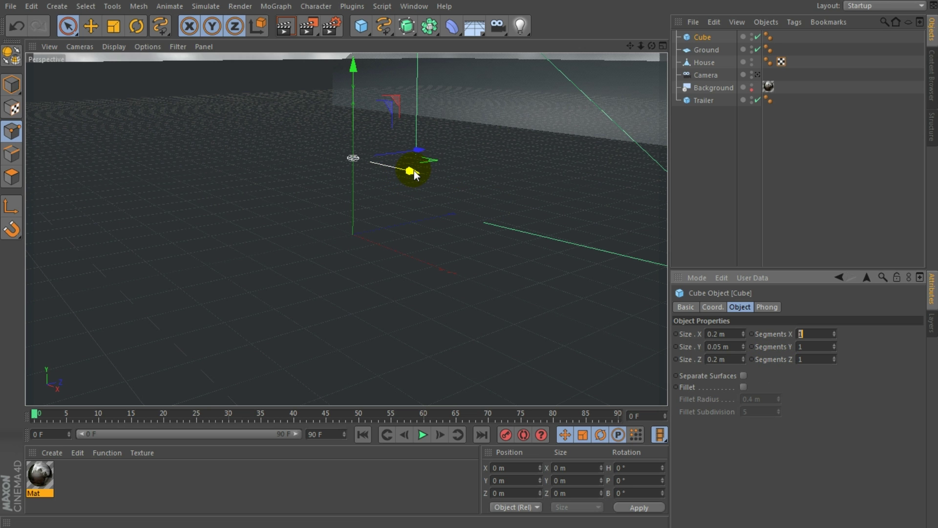
Step: Set the cube's Y position to 0 m and frame it closely in the view
left_click(712, 306)
left_click(695, 346)
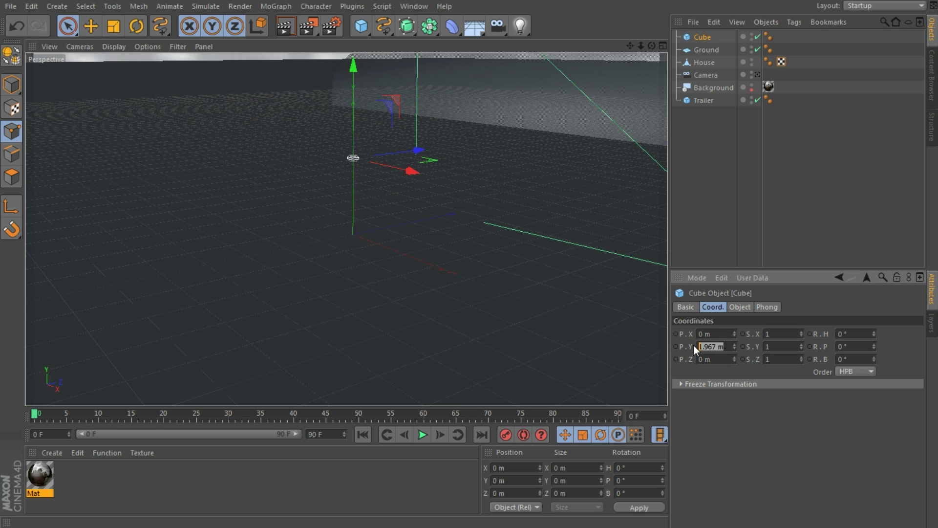
left_click(722, 339)
left_click_drag(345, 228, 455, 274, "alt")
left_click_drag(394, 250, 335, 209, "alt")
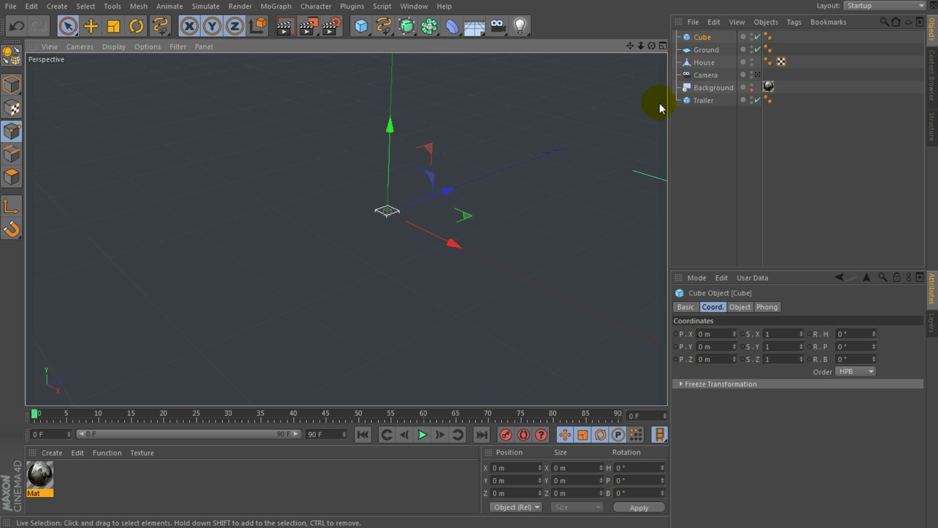
Step: Rename the cube as Roof Tile
double_click(704, 38)
type("Roof Tile")
key("Return")
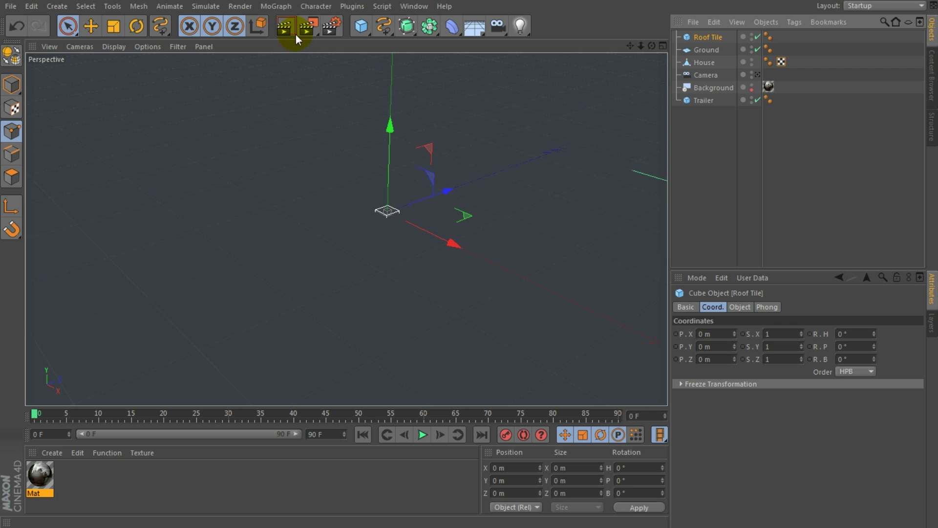
Step: Add a MoGraph Cloner named Roof Tiles and make the Roof Tile cube its child
left_click(272, 7)
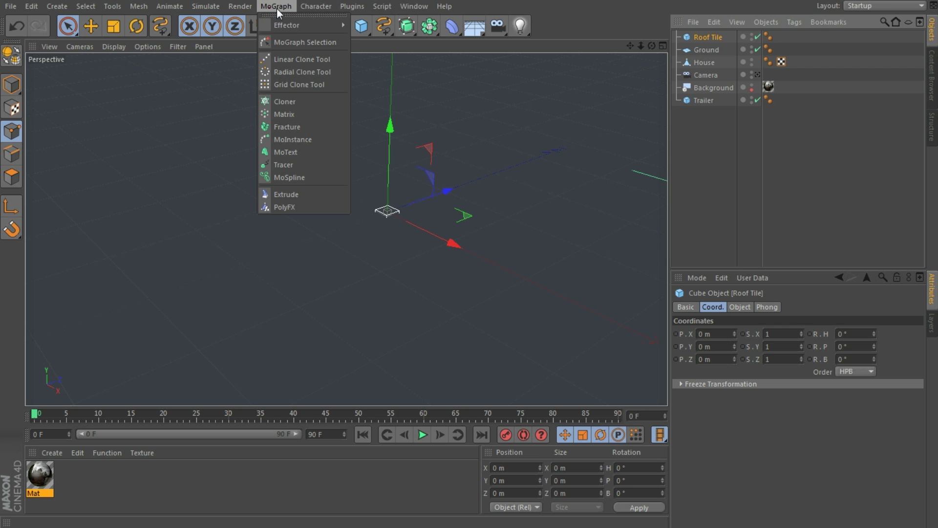
left_click(283, 102)
double_click(703, 38)
type("Ro")
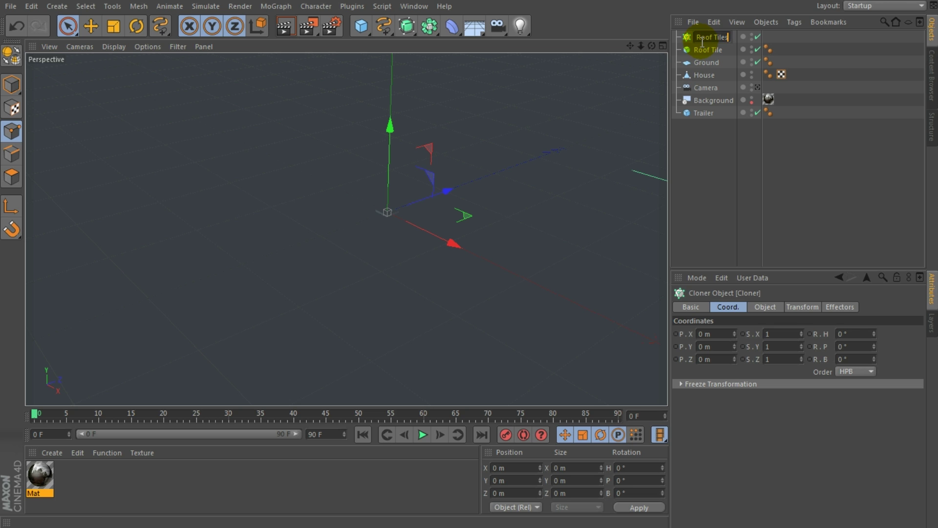
type("of Tiles")
key("Return")
left_click_drag(704, 53, 709, 39)
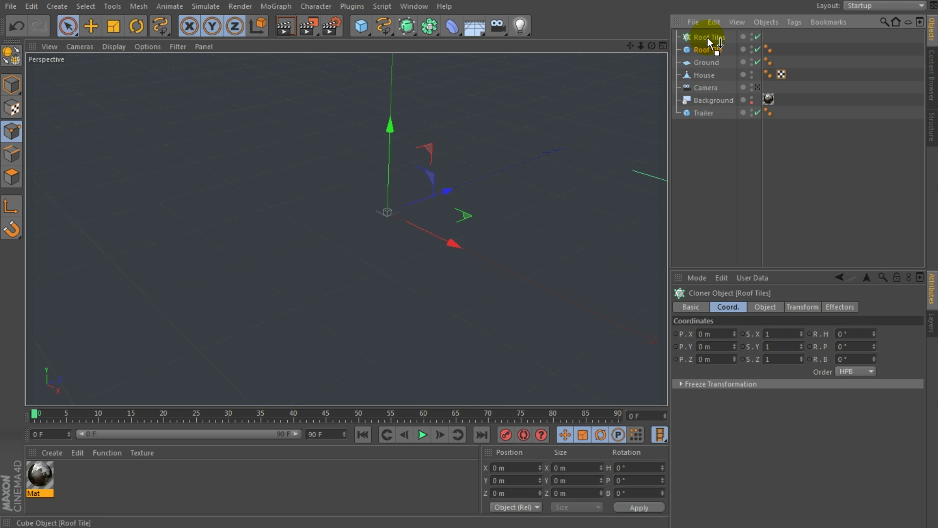
left_click_drag(707, 38, 707, 37)
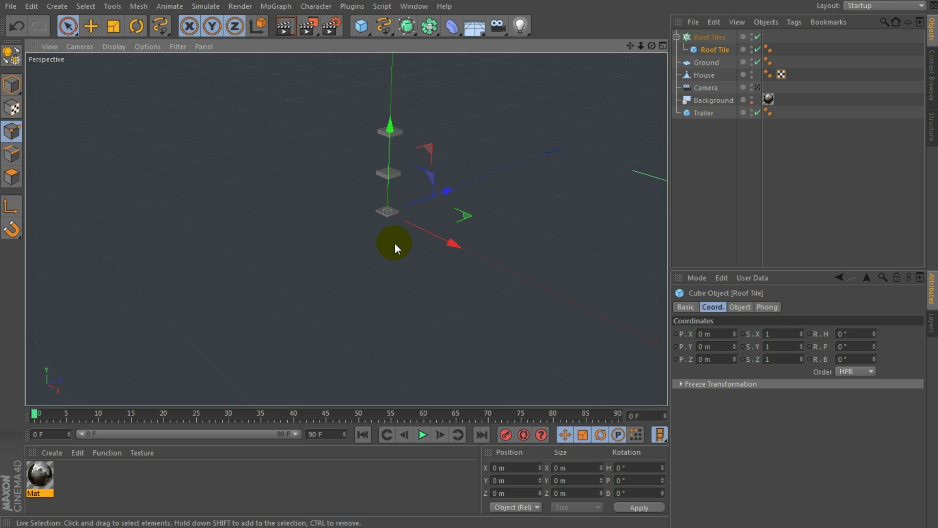
Step: Set the Roof Tiles cloner's mode to Grid Array
left_click(705, 39)
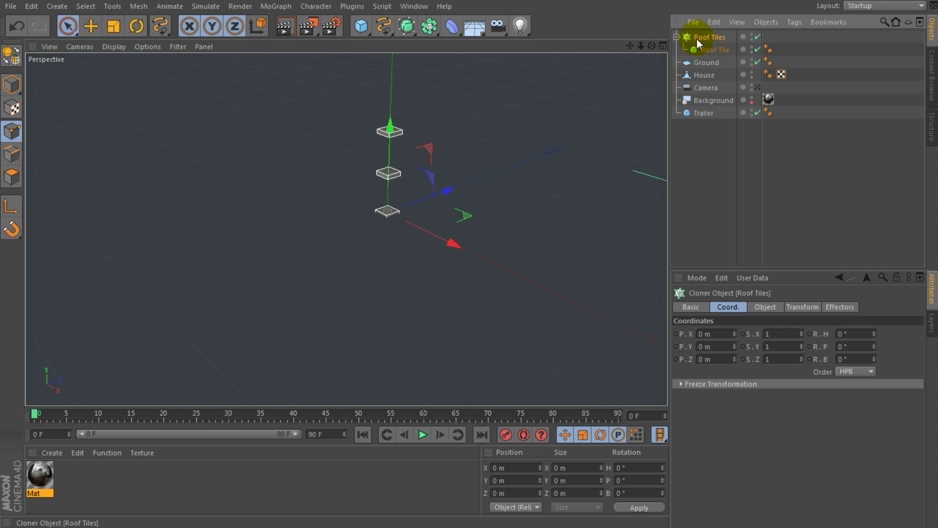
left_click(735, 308)
left_click(763, 307)
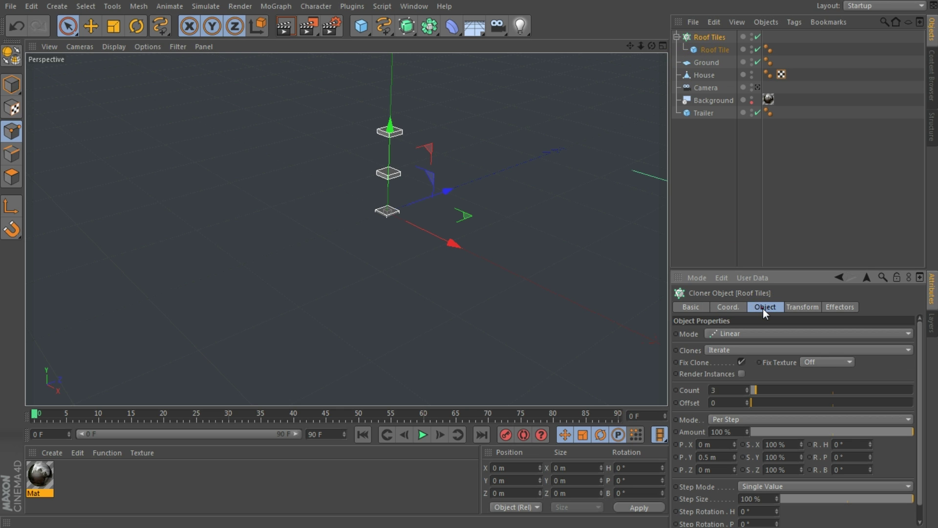
left_click(729, 334)
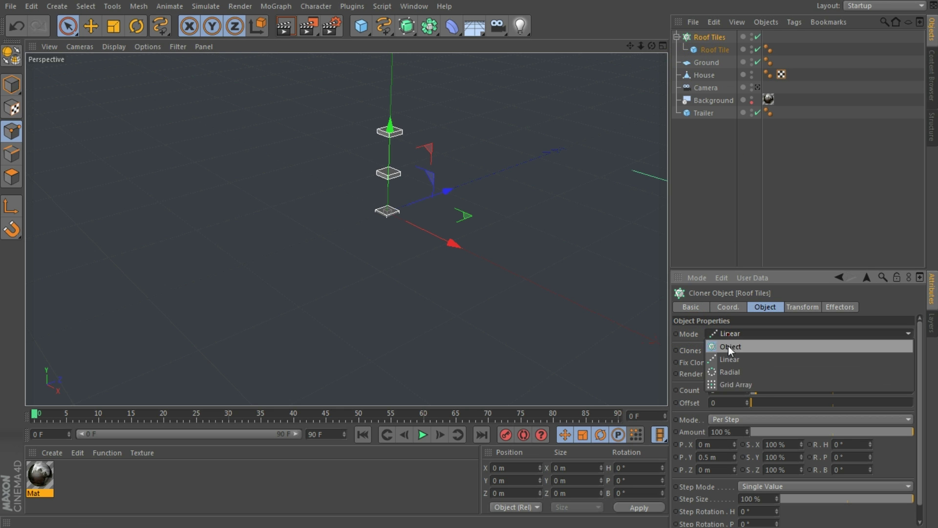
left_click(747, 385)
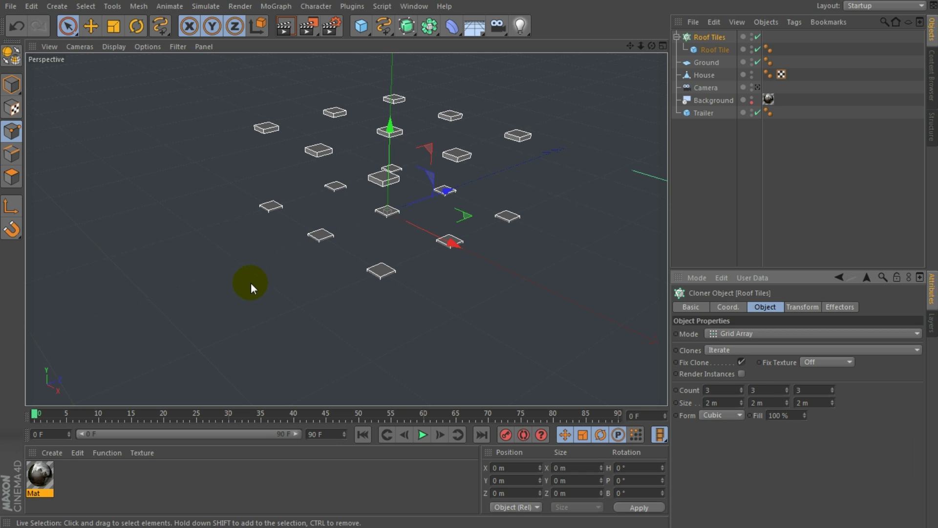
Step: Set the Roof Tiles grid count to 20 in X, 1 in Y and 20 in Z
left_click_drag(404, 274, 386, 241, "alt")
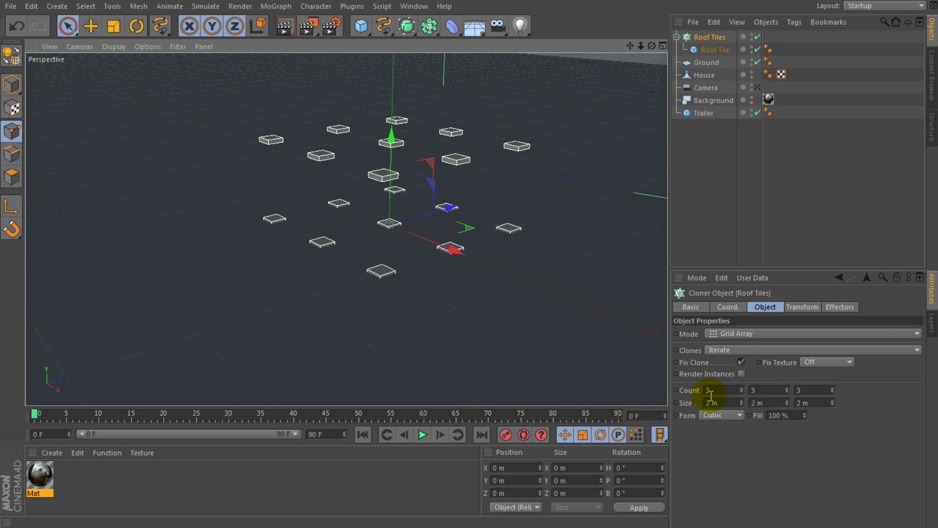
left_click(769, 389)
type("1")
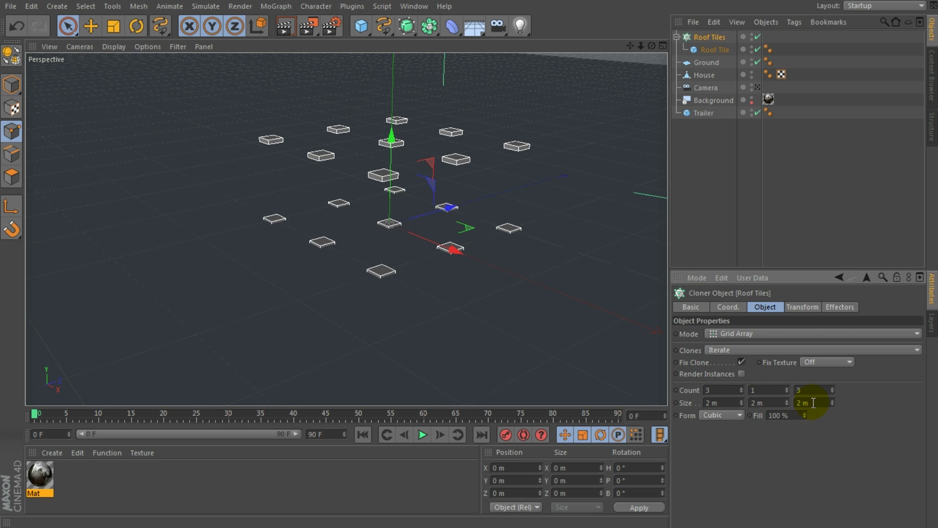
left_click(813, 403)
left_click(730, 389)
type("20")
key("Tab")
key("Tab")
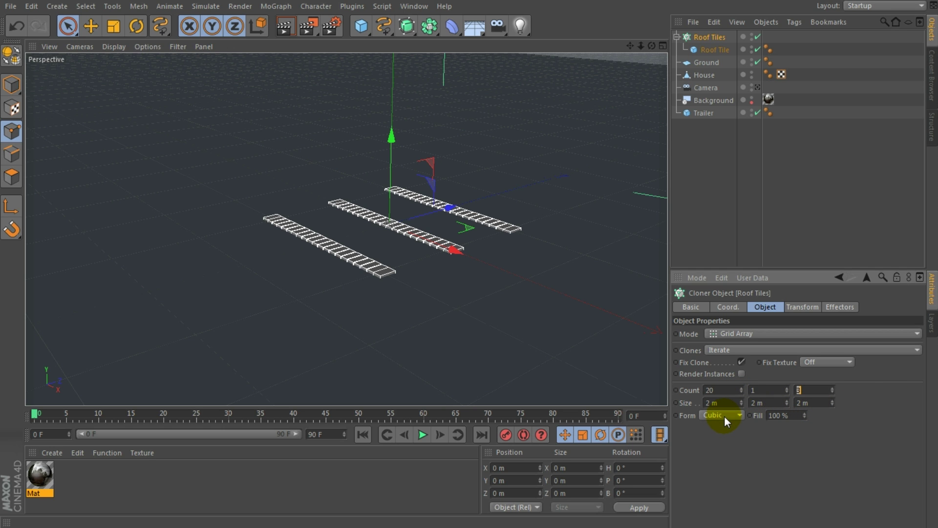
type("20")
key("Return")
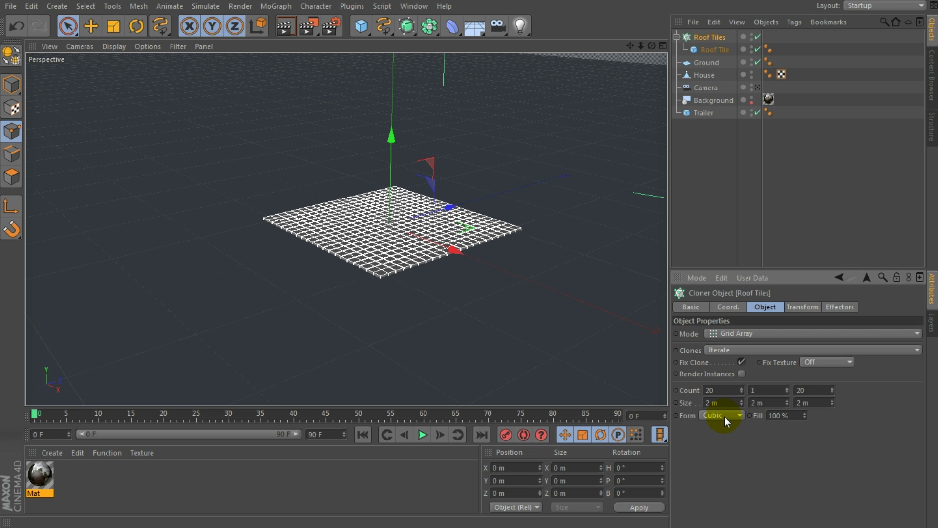
Step: Set the Roof Tiles grid size to 4 m in both X and Z
left_click_drag(335, 241, 348, 276, "alt")
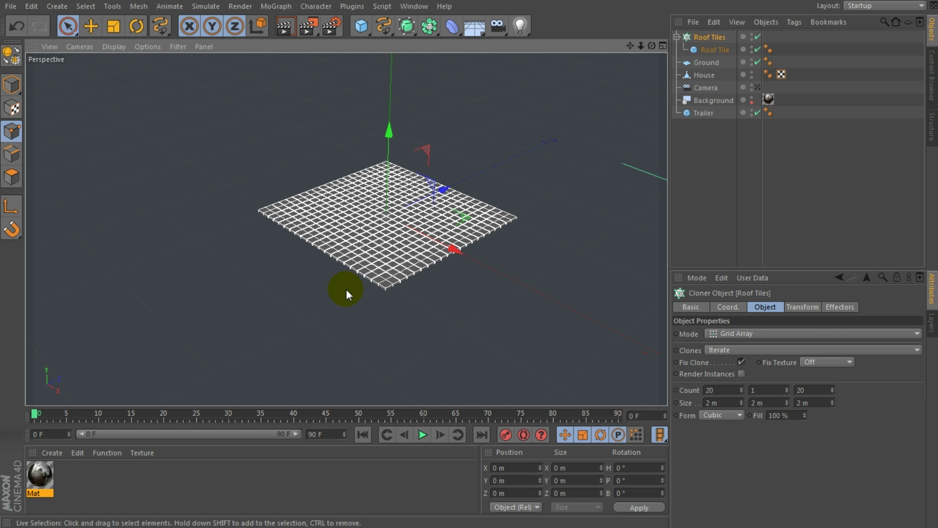
double_click(718, 403)
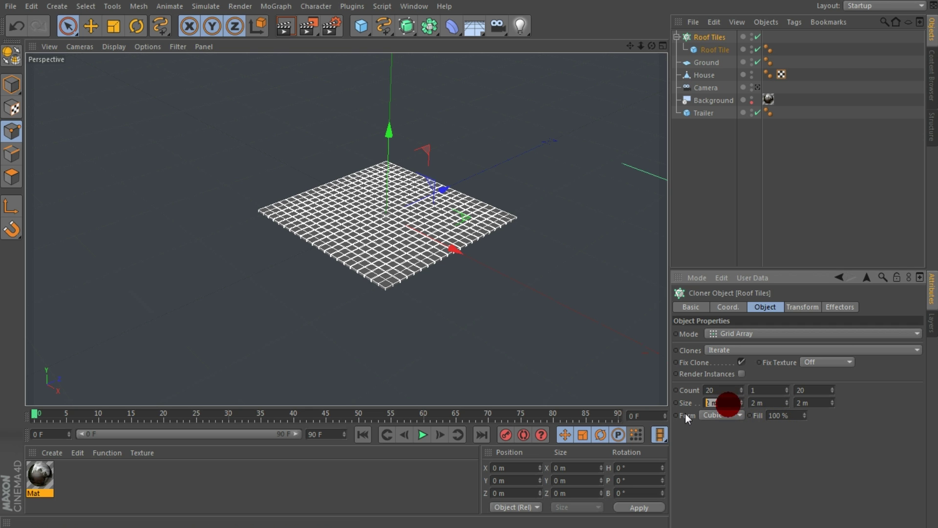
type("4")
key("Tab")
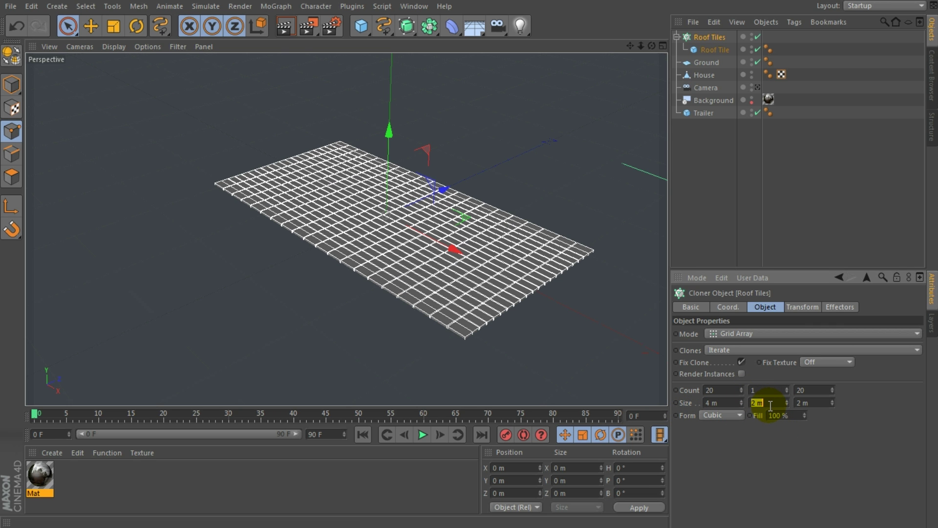
key("Tab")
type("4")
key("Tab")
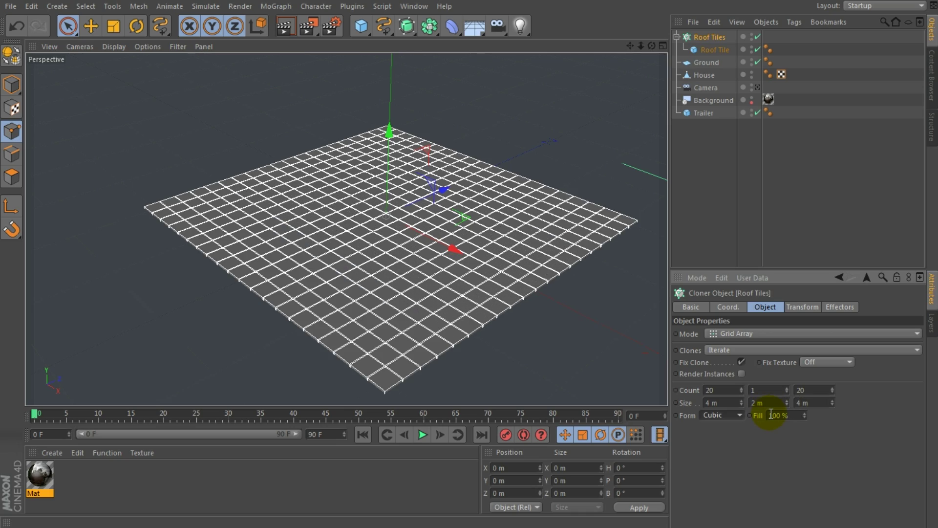
left_click_drag(455, 297, 468, 268, "alt")
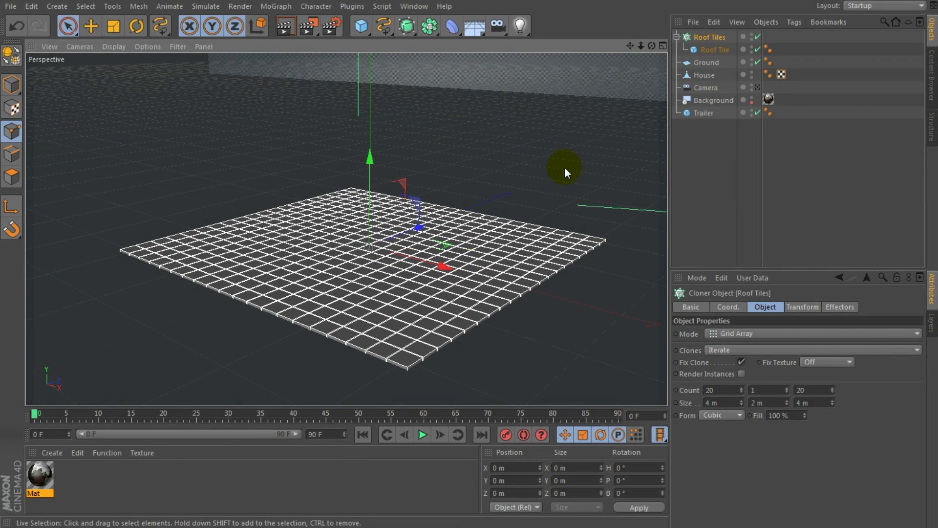
Step: Move the Roof Tiles cloner across the ground in the side and top views until it sits over the house's front roof edge
left_click_drag(669, 182, 782, 173)
middle_click(440, 197)
middle_click_drag(272, 303, 113, 353, "alt")
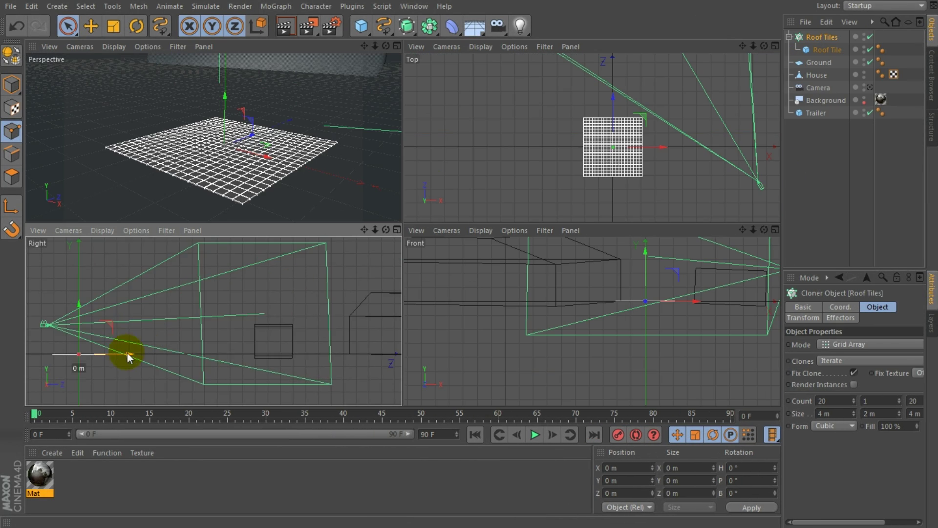
left_click_drag(128, 354, 391, 350)
middle_click_drag(365, 337, 198, 335, "alt")
left_click_drag(223, 352, 318, 351)
scroll(656, 130, "down", 4)
middle_click_drag(656, 131, 661, 245, "alt")
middle_click_drag(607, 61, 614, 172, "alt")
left_click_drag(695, 133, 589, 132)
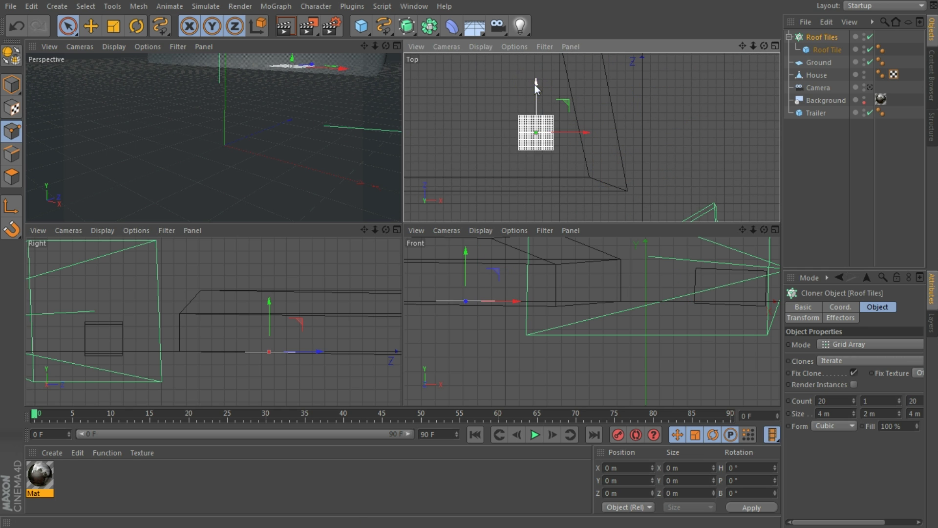
left_click_drag(533, 84, 543, 133)
Step: Raise the Roof Tiles grid to roof height and centre it on the house's front roof slope
middle_click_drag(467, 254, 533, 304, "alt")
left_click_drag(534, 305, 541, 248)
middle_click_drag(198, 282, 272, 295, "alt")
scroll(272, 295, "up", 4)
middle_click_drag(330, 288, 256, 288, "alt")
scroll(256, 290, "up", 4)
left_click_drag(293, 313, 292, 313)
left_click_drag(242, 267, 243, 256)
left_click_drag(293, 302, 291, 302)
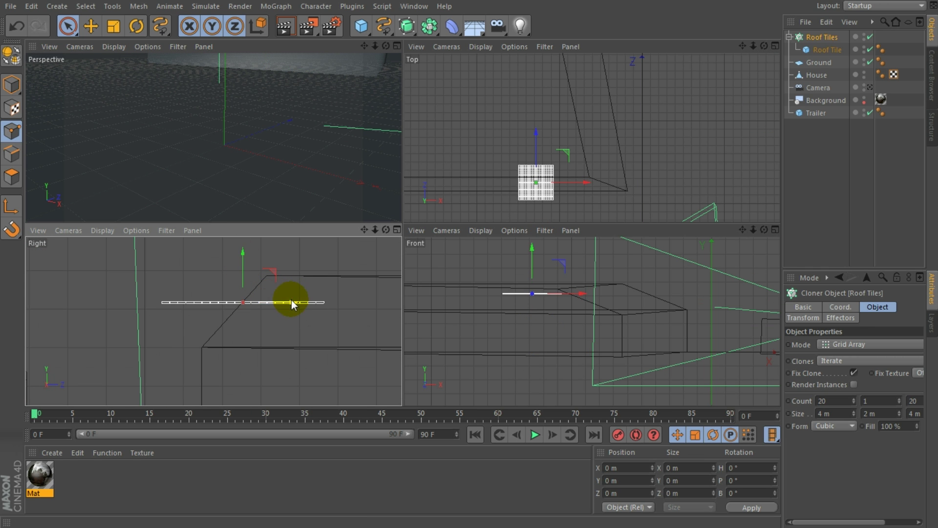
Step: Rotate the Roof Tiles grid in the Right view so it lies parallel to the house's front roof slope
middle_click(298, 298)
middle_click_drag(479, 177, 409, 232, "alt")
key("r")
left_click_drag(451, 228, 419, 189)
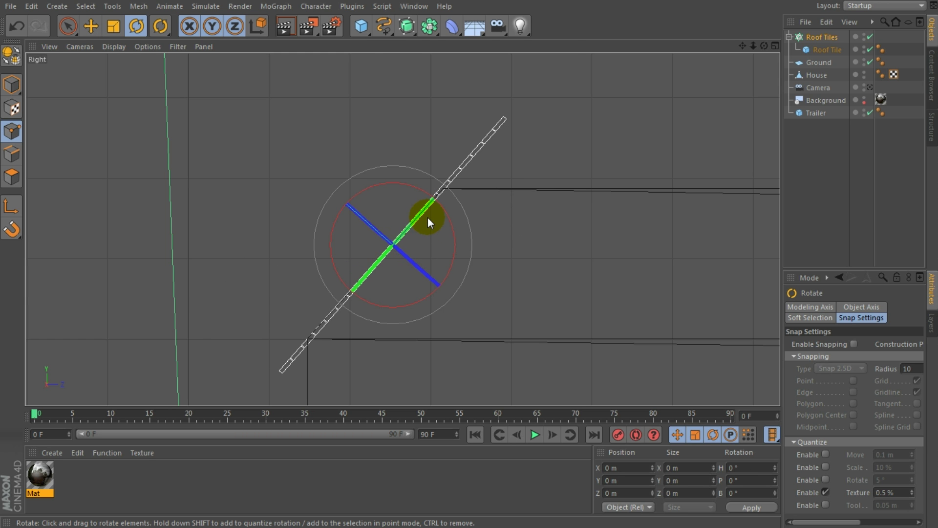
middle_click(428, 219)
Step: Shift the Roof Tiles grid slightly along X in the perspective view and look through the scene Camera
middle_click(340, 158)
key("e")
left_click_drag(402, 228, 516, 175, "alt")
scroll(509, 219, "down", 3)
left_click_drag(509, 219, 537, 228, "alt")
left_click_drag(524, 176, 529, 177)
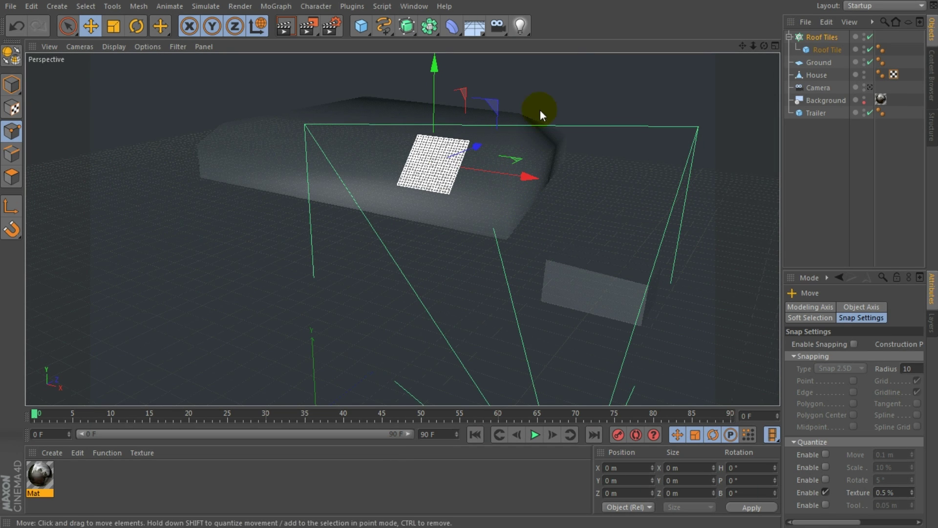
left_click(870, 87)
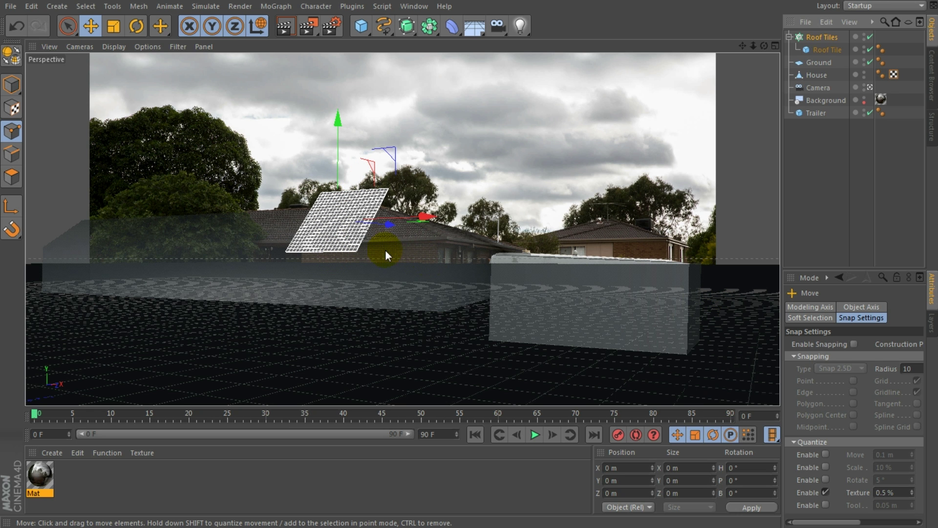
Step: Set the Roof Tiles cloner's Z count to 15 and its Z size to 3 m
left_click(823, 36)
left_click_drag(782, 164, 728, 164)
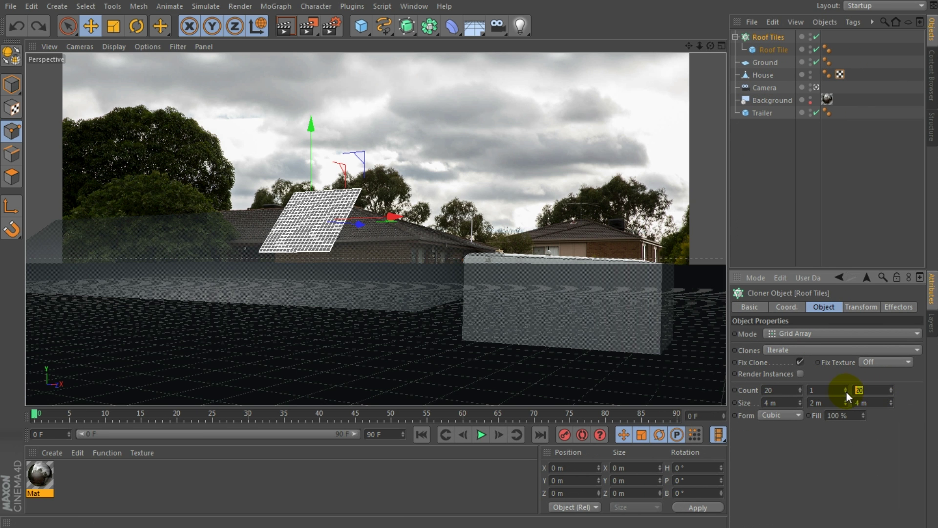
key("Return")
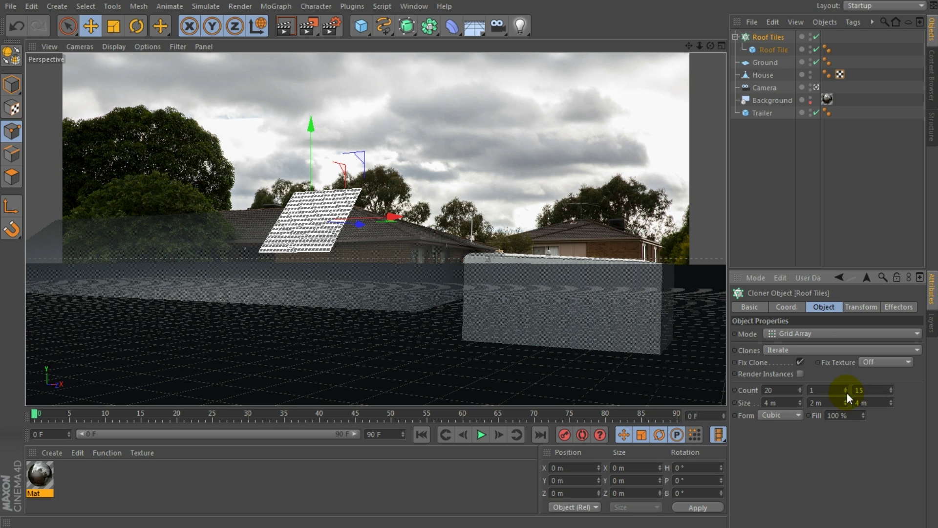
left_click_drag(876, 402, 859, 404)
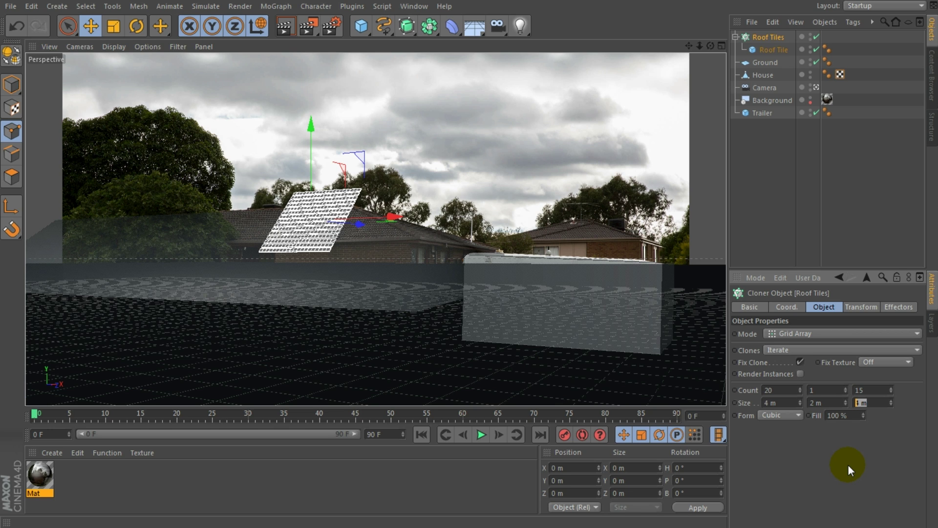
type("3")
key("Tab")
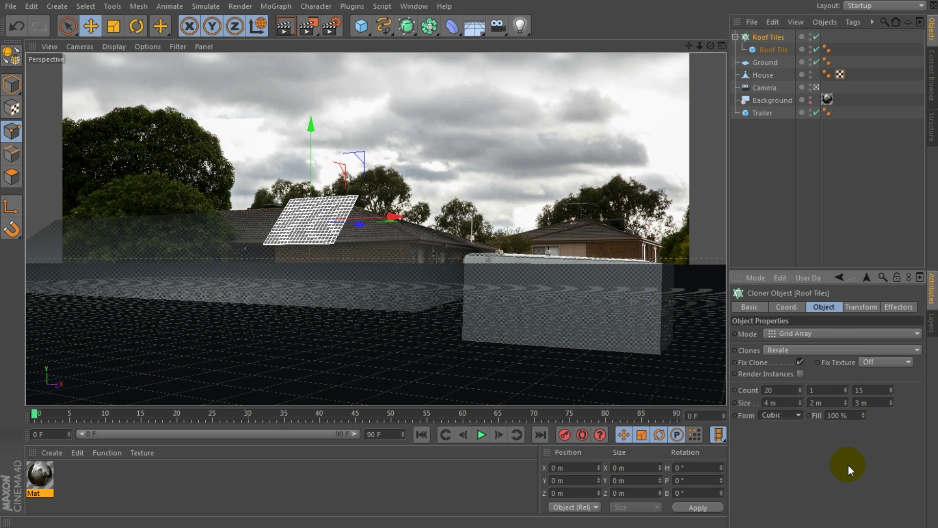
Step: Set the Roof Tiles cloner's Z count to 10 and its Z size to 2 m
left_click_drag(875, 386, 833, 386)
type("10")
key("Tab")
key("Tab")
key("Tab")
type("2")
key("Return")
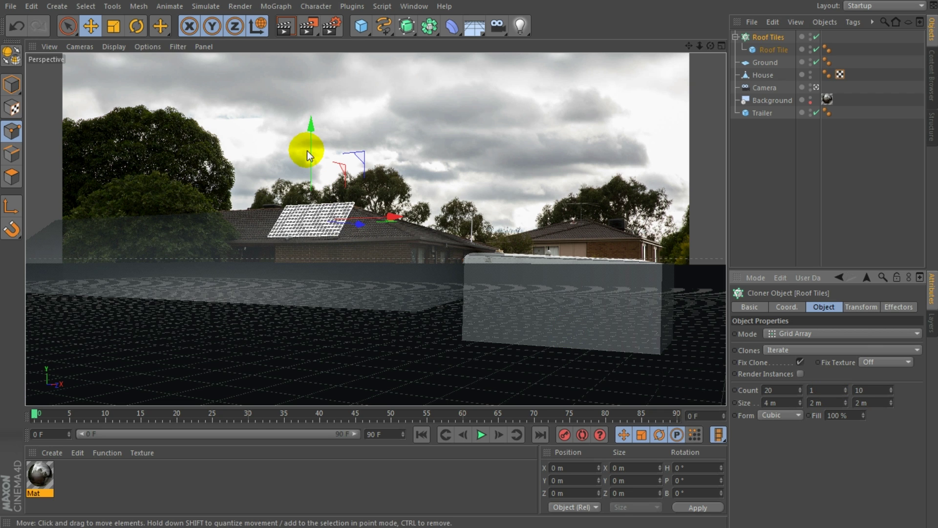
Step: Nudge the Roof Tiles grid along Y and Z so it lines up with the photographed roof
left_click_drag(306, 151, 306, 153)
left_click_drag(359, 227, 355, 227)
left_click_drag(307, 131, 310, 128)
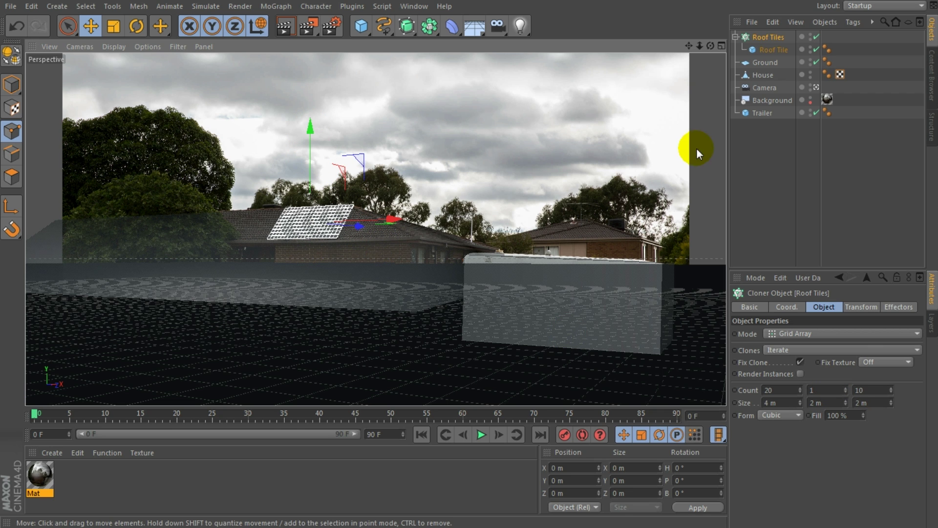
Step: Enable X-Ray display on the Ground plane
left_click(764, 64)
left_click(744, 306)
left_click(805, 418)
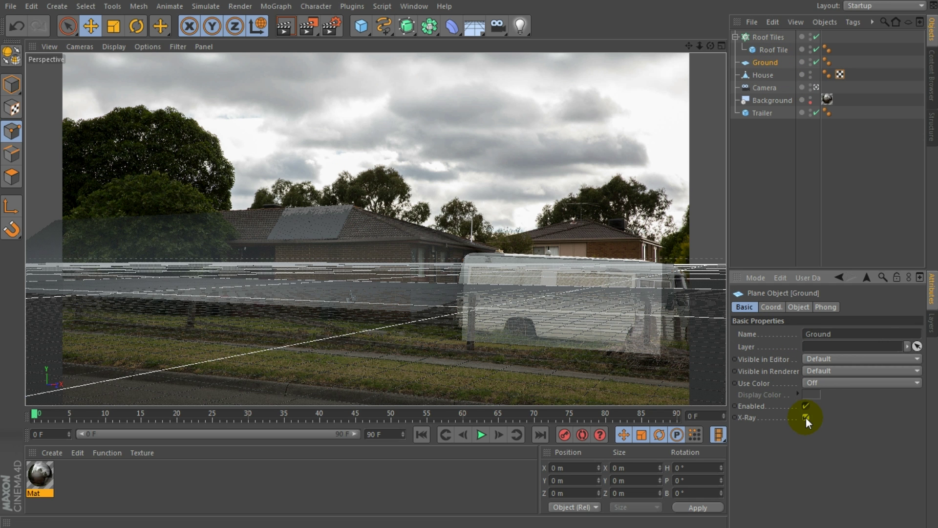
Step: Raise the Roof Tiles grid slightly in the Right view so it rests just above the house's roof slope
middle_click(315, 225)
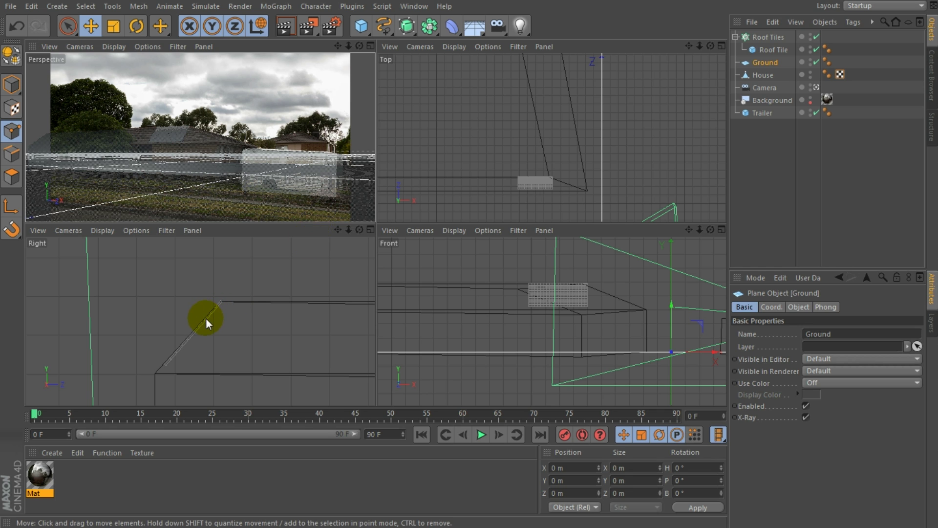
left_click(766, 39)
left_click_drag(194, 285, 193, 280)
middle_click(265, 263)
middle_click(357, 260)
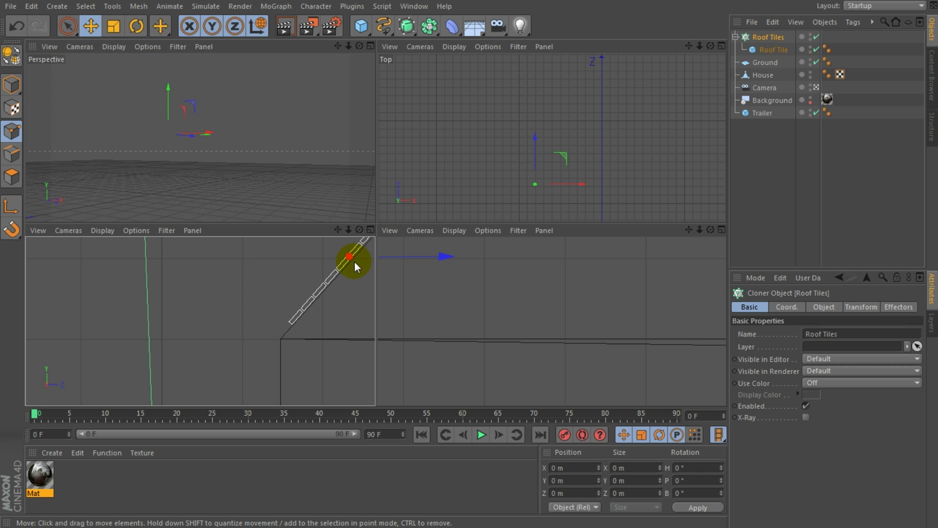
middle_click(195, 157)
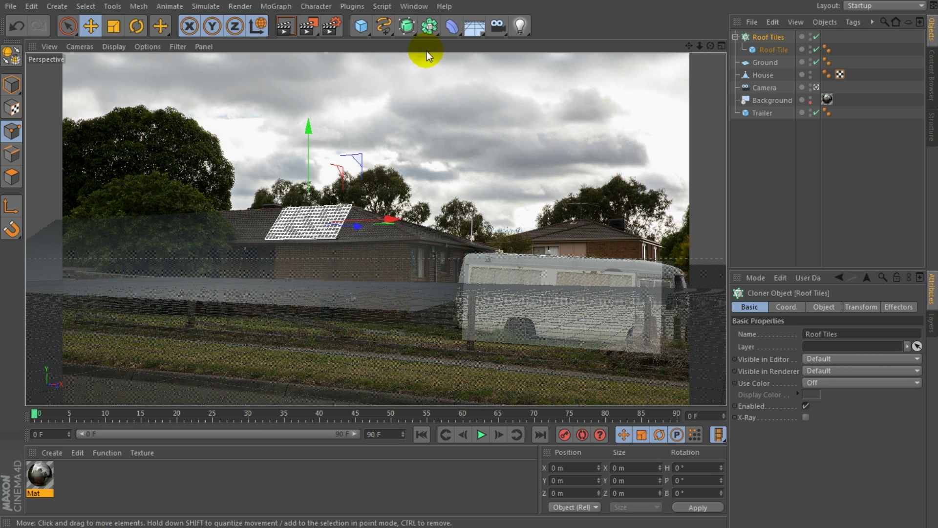
Step: Add a Sphere primitive and rename it with the character's first name
left_click(361, 30)
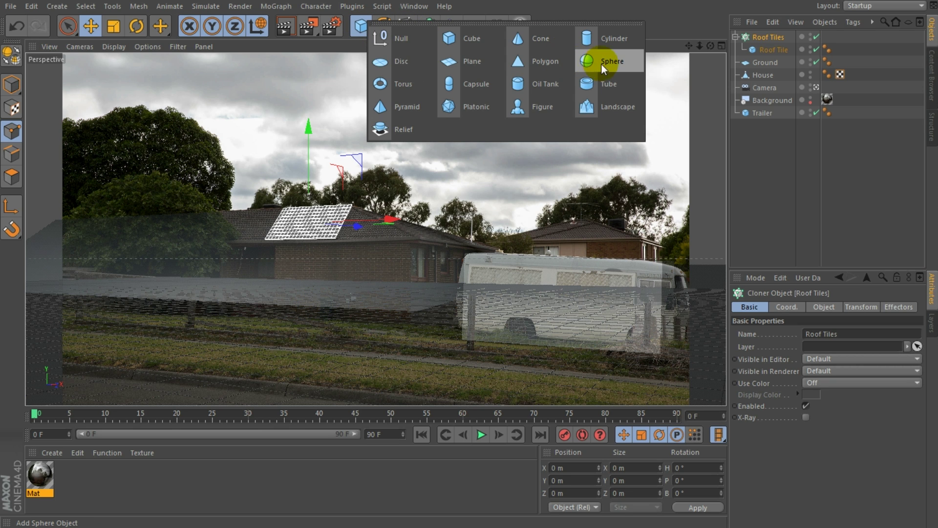
left_click(607, 63)
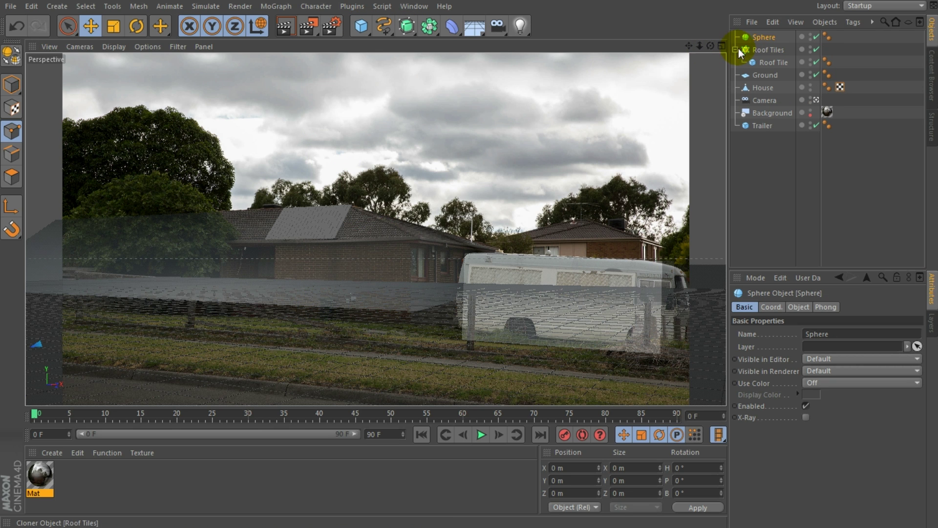
double_click(764, 37)
type("Tobias")
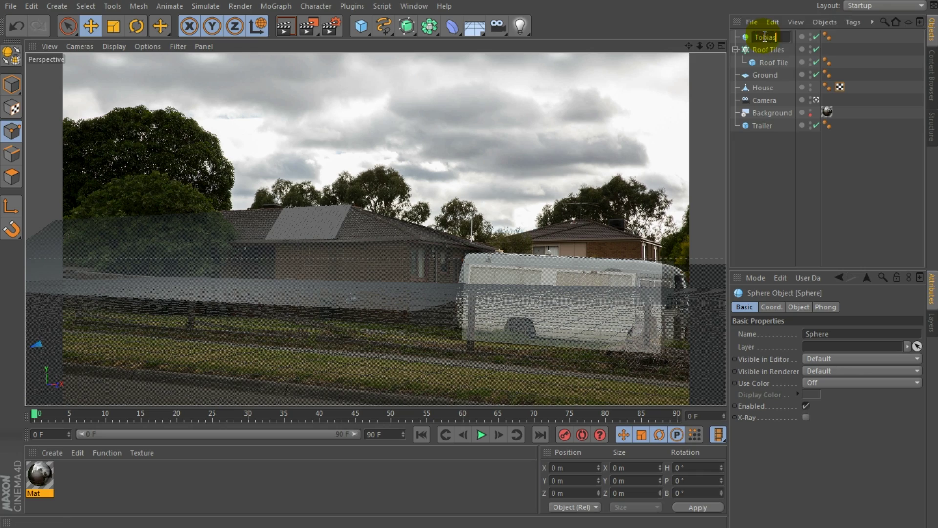
key("Return")
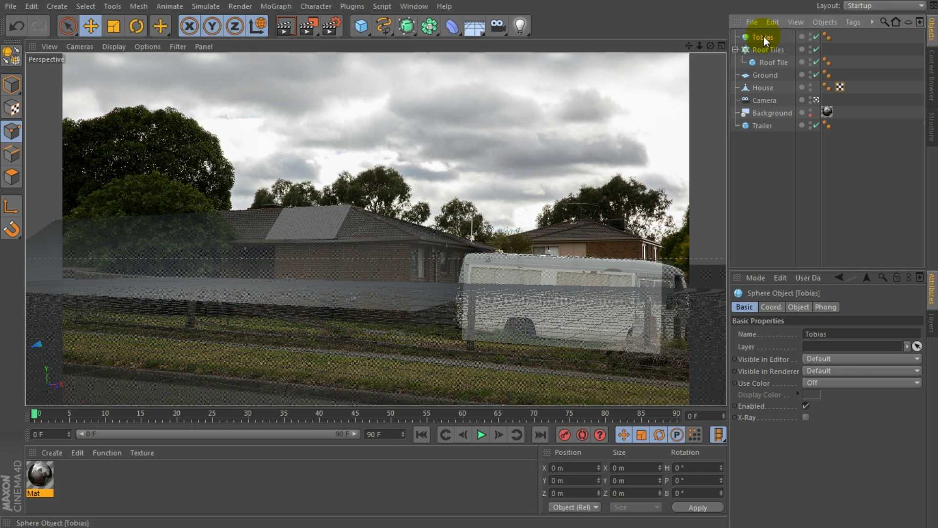
Step: Leave the Camera view and move the sphere inside the house, directly beneath the Roof Tiles grid
left_click(816, 101)
left_click_drag(410, 230, 382, 283, "alt")
middle_click_drag(382, 283, 488, 234, "alt")
left_click_drag(210, 352, 615, 333)
middle_click_drag(587, 264, 412, 280, "alt")
left_click_drag(413, 386, 391, 323)
left_click_drag(420, 293, 386, 285, "alt")
left_click_drag(485, 262, 517, 265)
left_click_drag(440, 266, 412, 256, "alt")
mouse_move(413, 255)
left_mouse_down("alt")
mouse_move(224, 257)
mouse_move(201, 268)
mouse_move(424, 268)
left_mouse_up("alt")
left_click_drag(423, 268, 378, 272, "alt")
left_click_drag(413, 299, 492, 342)
middle_click_drag(341, 278, 479, 253, "alt")
left_click_drag(479, 253, 435, 227, "alt")
middle_click_drag(434, 228, 360, 239, "alt")
Step: Animate the sphere rising about 5.3 m through the roof tiles with recorded keyframes at frames 0 and 10
left_click_drag(37, 412, 7, 418)
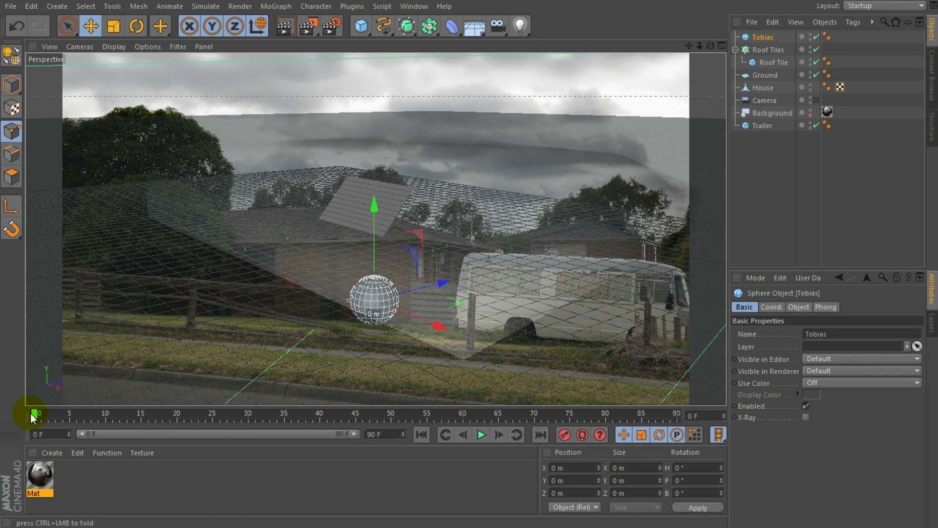
left_click(564, 435)
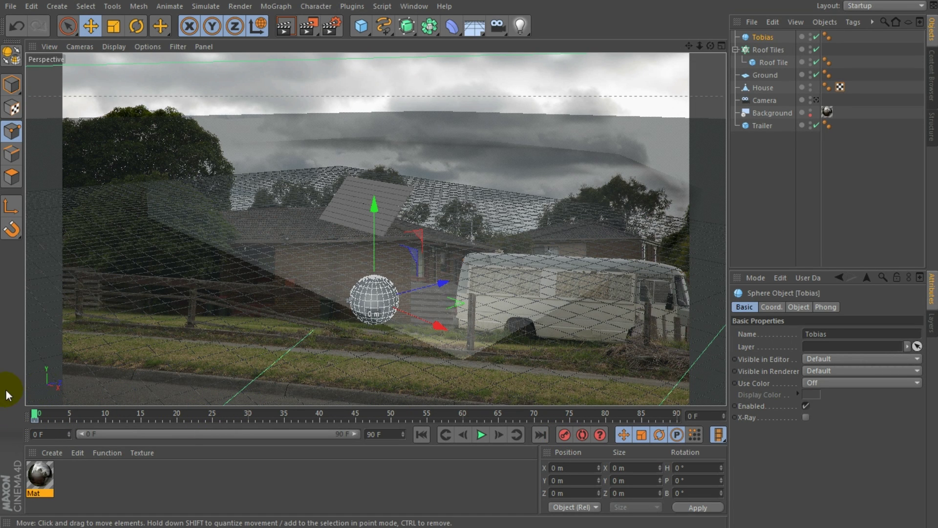
left_click(106, 414)
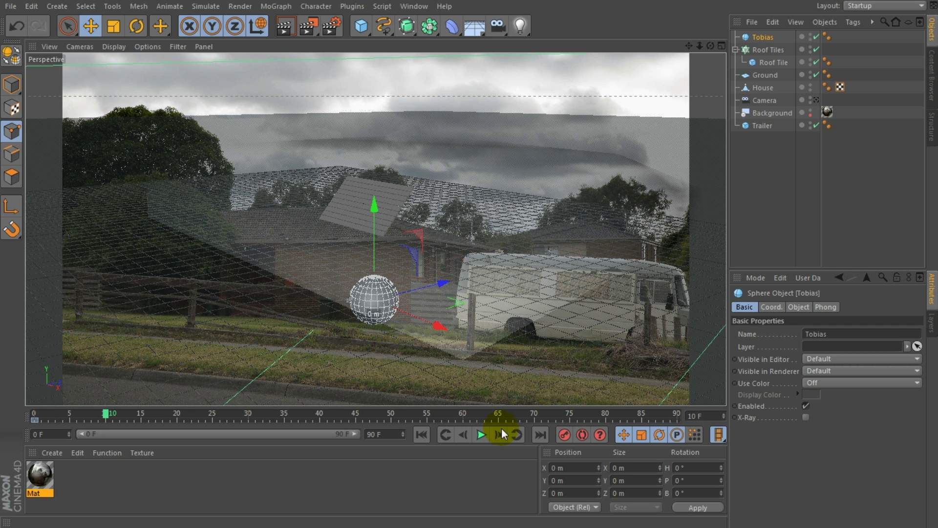
left_click_drag(371, 199, 384, 75)
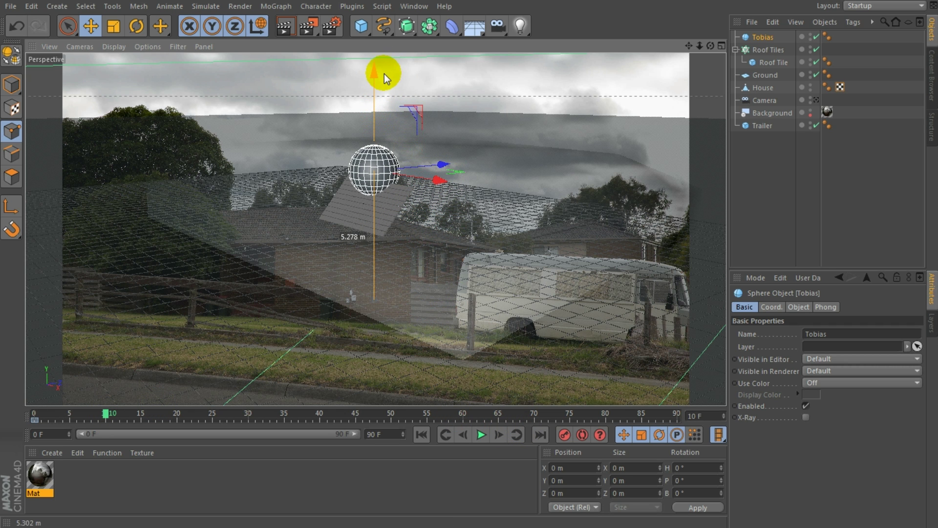
left_click(563, 437)
left_click_drag(106, 414, 16, 419)
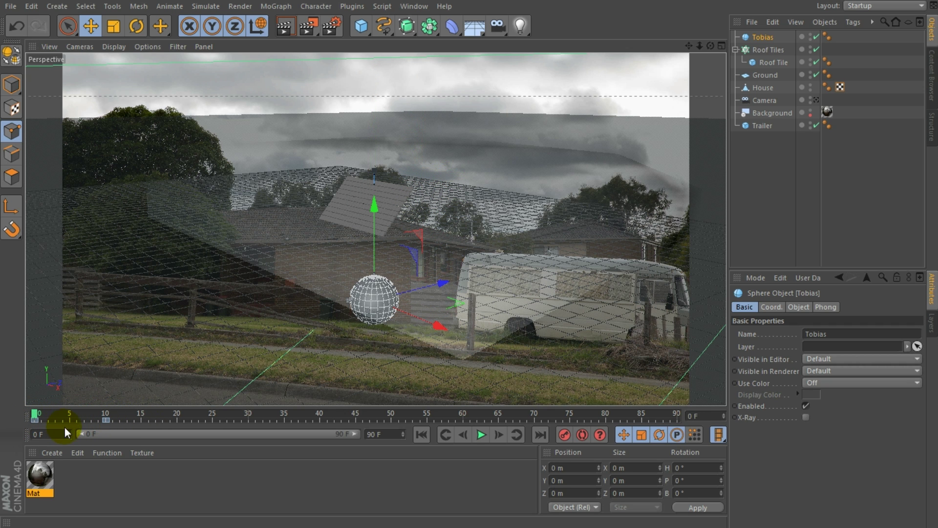
Step: Add a Collider Body simulation tag to the animated sphere
right_click(763, 37)
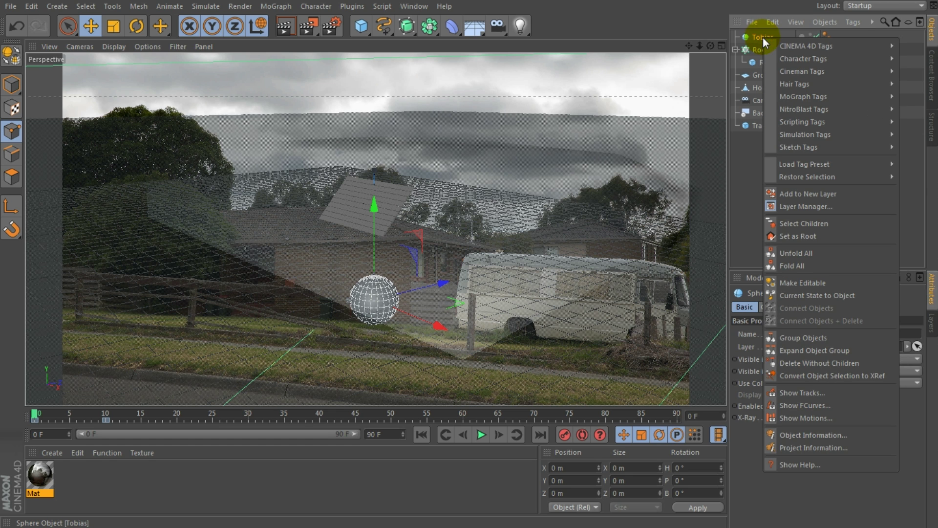
mouse_move(783, 47)
left_click(729, 158)
left_click_drag(728, 159, 680, 163)
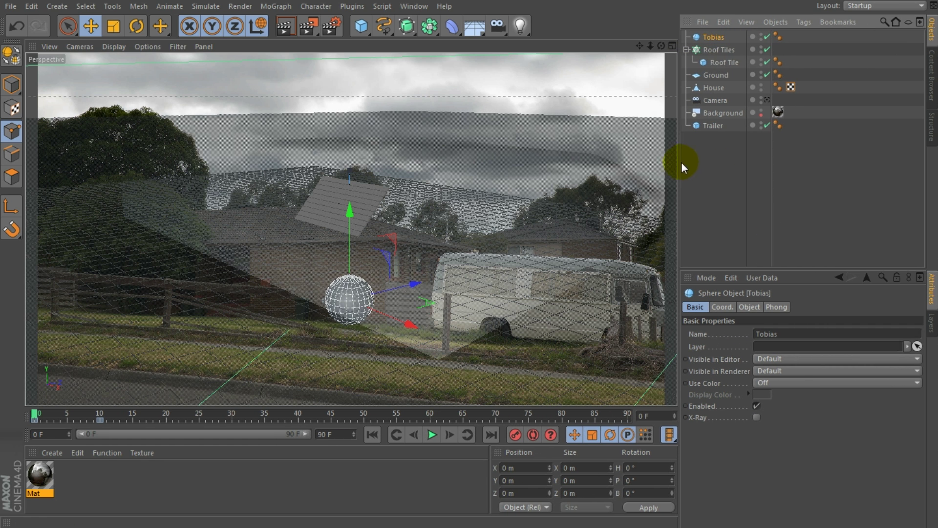
right_click(714, 40)
mouse_move(750, 134)
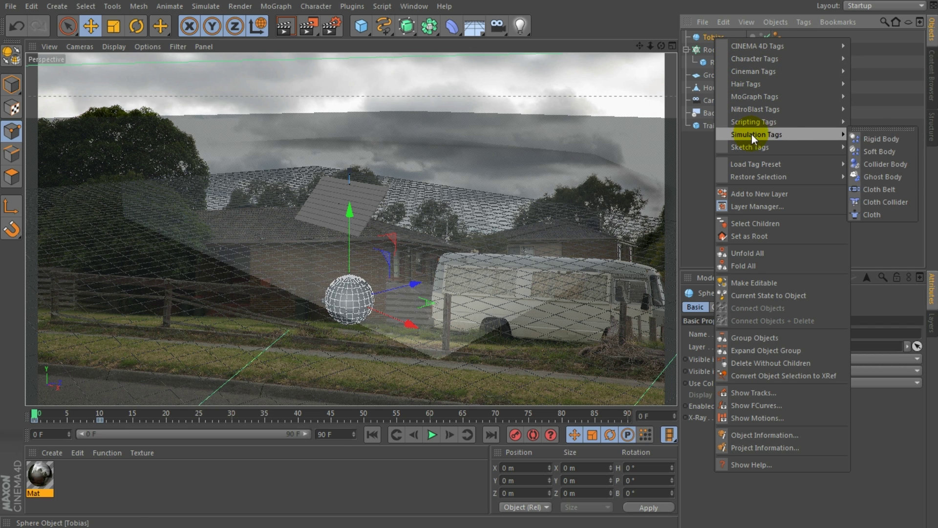
left_click(870, 166)
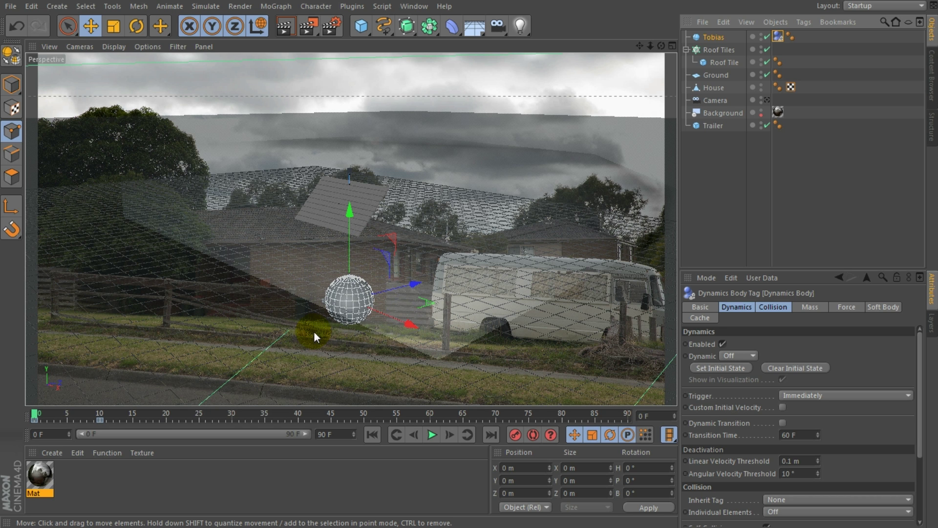
left_click(362, 333)
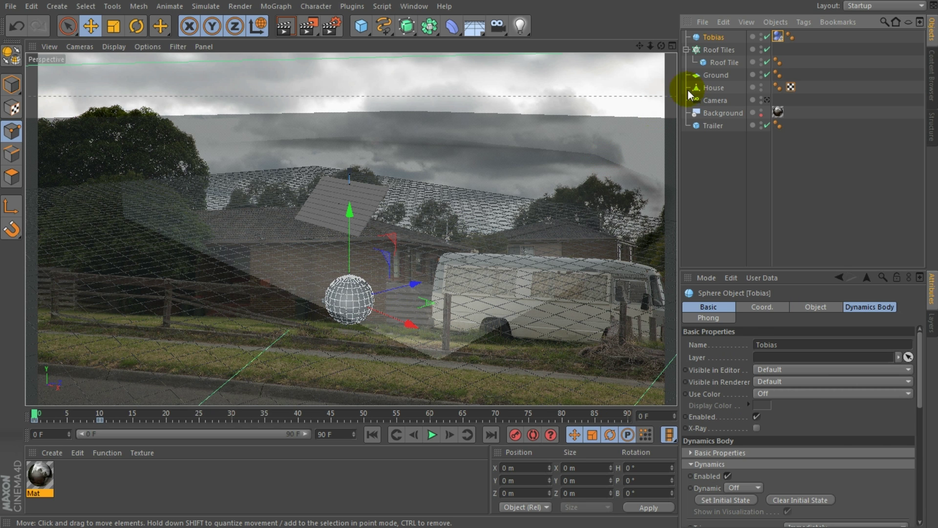
Step: Add a Rigid Body simulation tag to the Roof Tile cube inside the cloner
left_click(722, 62)
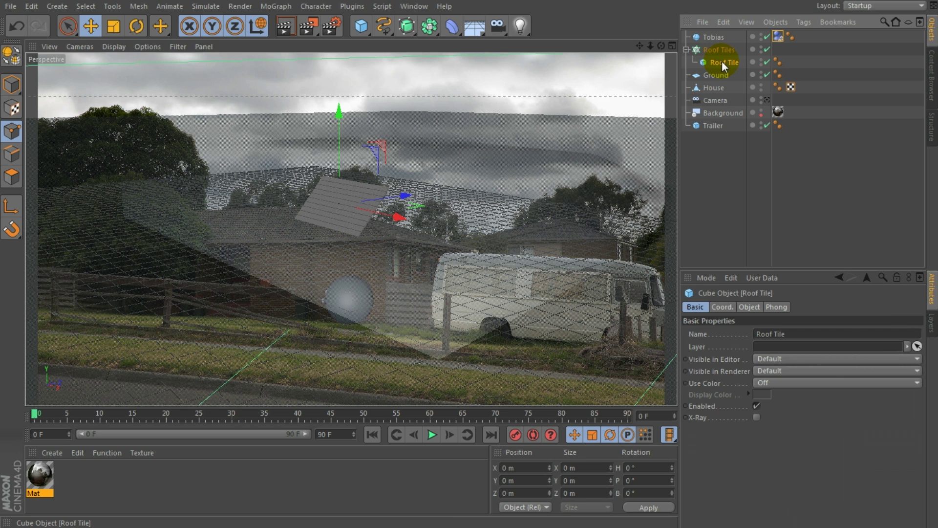
right_click(722, 61)
mouse_move(738, 164)
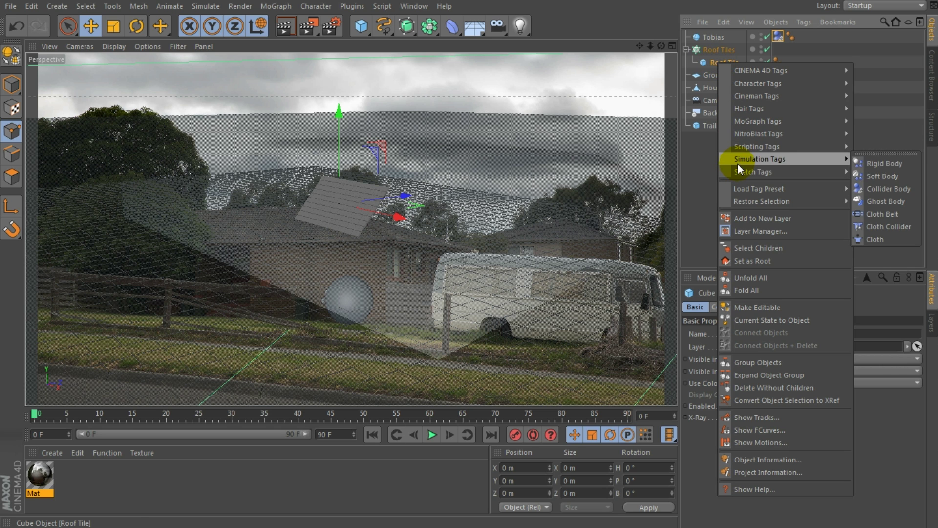
left_click(883, 164)
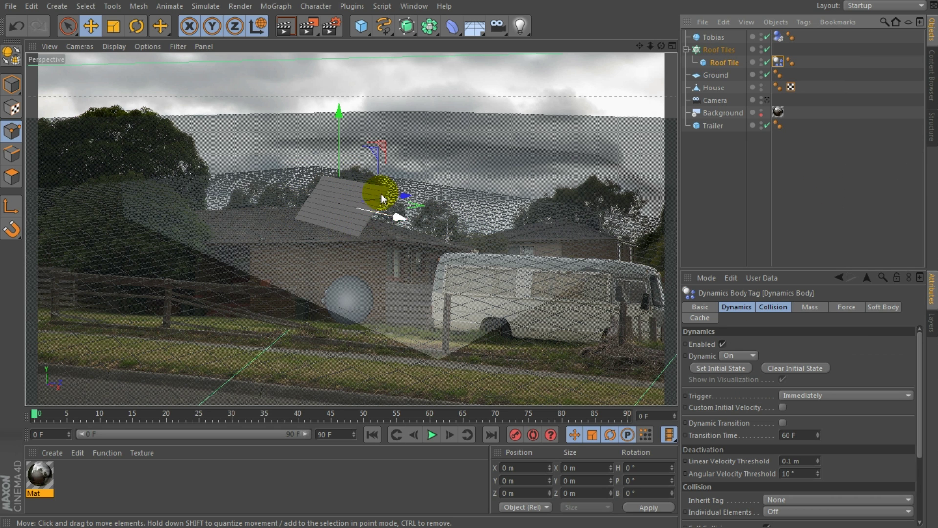
Step: Preview the roof tile dynamics by scrubbing the timeline and return to frame 0 with the Roof Tile cube selected
left_click_drag(36, 413, 218, 419)
left_click_drag(139, 418, 17, 427)
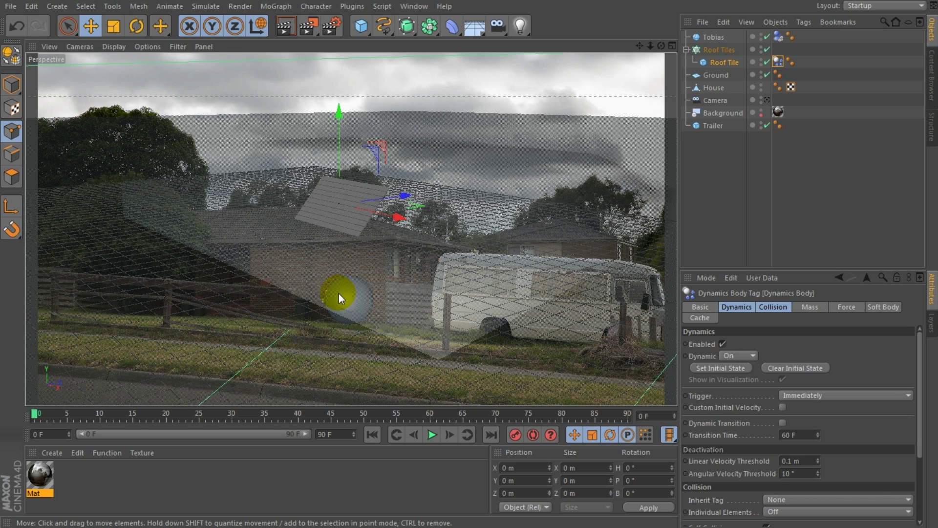
left_click(723, 61)
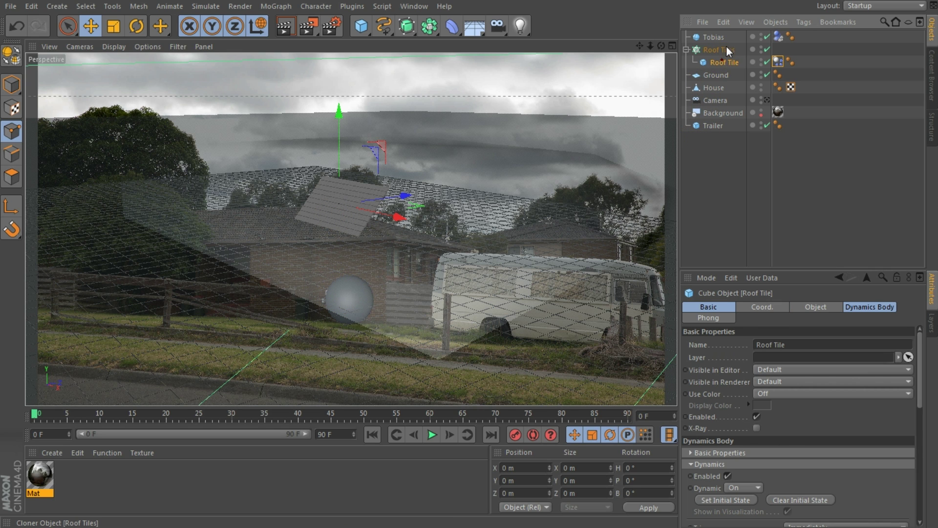
Step: Set the Roof Tile's Rigid Body dynamics trigger to On Collision
left_click(778, 61)
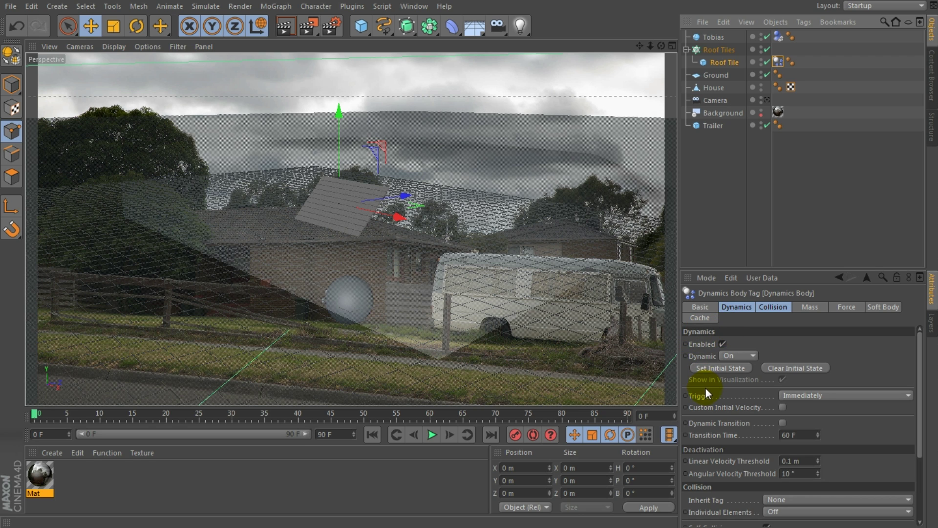
left_click(810, 395)
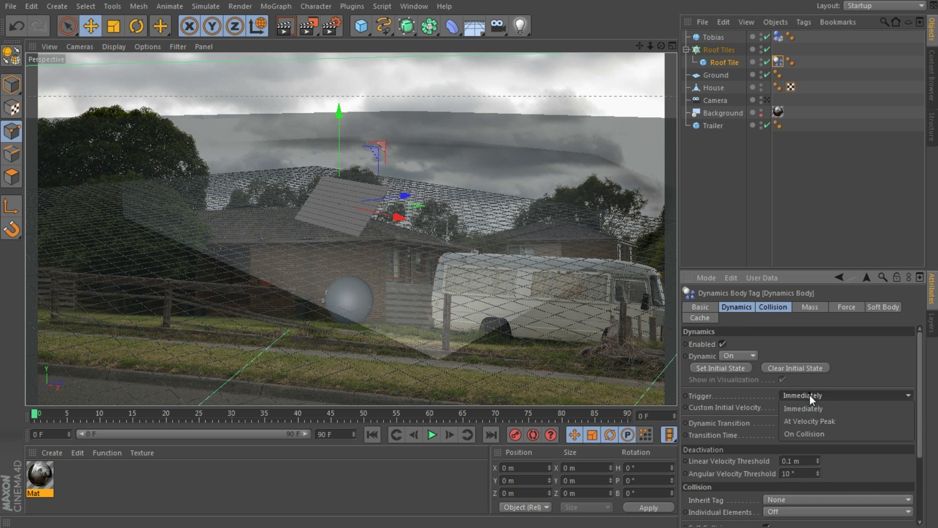
left_click(799, 435)
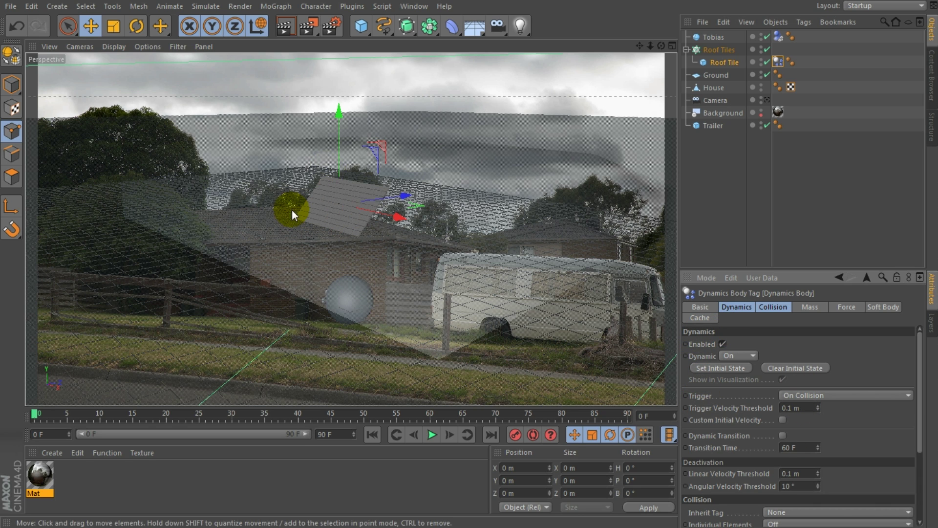
Step: Scrub the first frames of the animation to check how the roof tiles react to the rising sphere
scroll(326, 190, "up", 8)
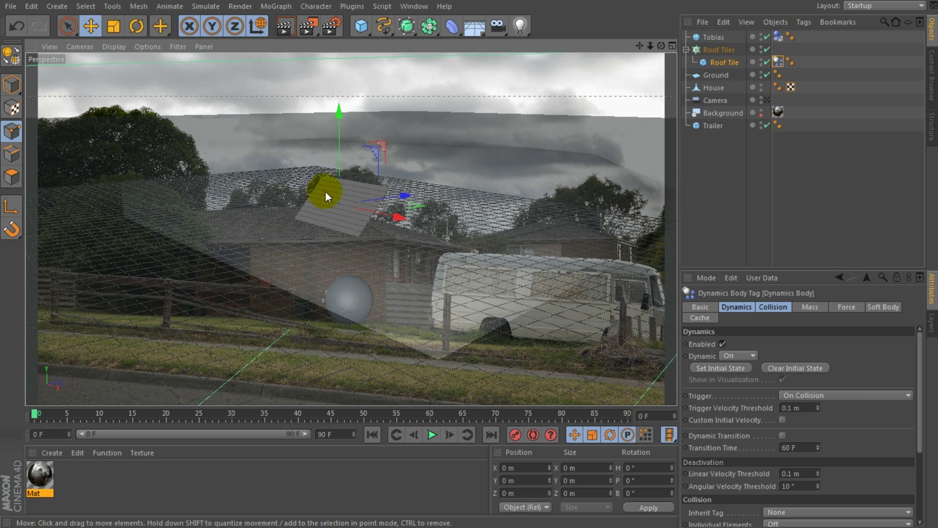
left_click(389, 214)
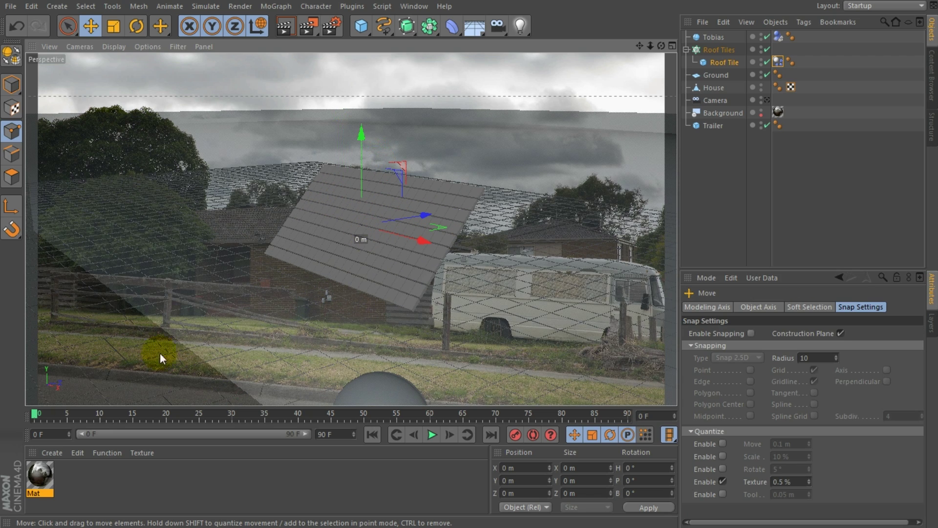
left_click_drag(40, 414, 66, 398)
middle_click_drag(324, 345, 339, 308, "alt")
scroll(376, 281, "down", 5)
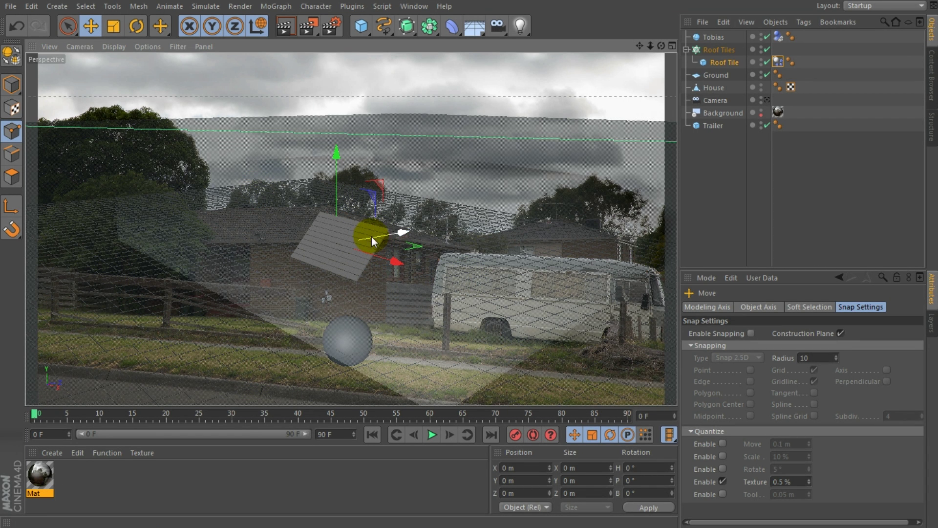
Step: Add a Collider Body simulation tag to the Ground plane
left_click(712, 75)
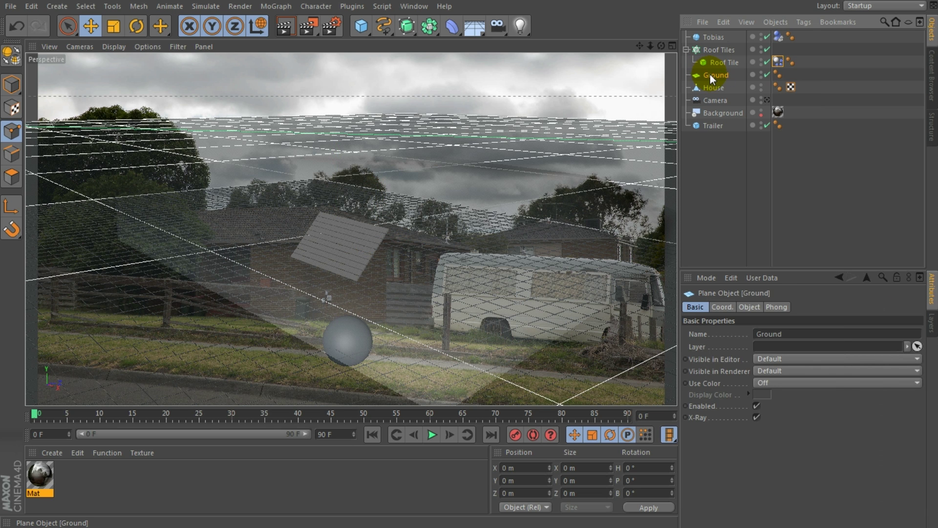
right_click(708, 75)
mouse_move(736, 176)
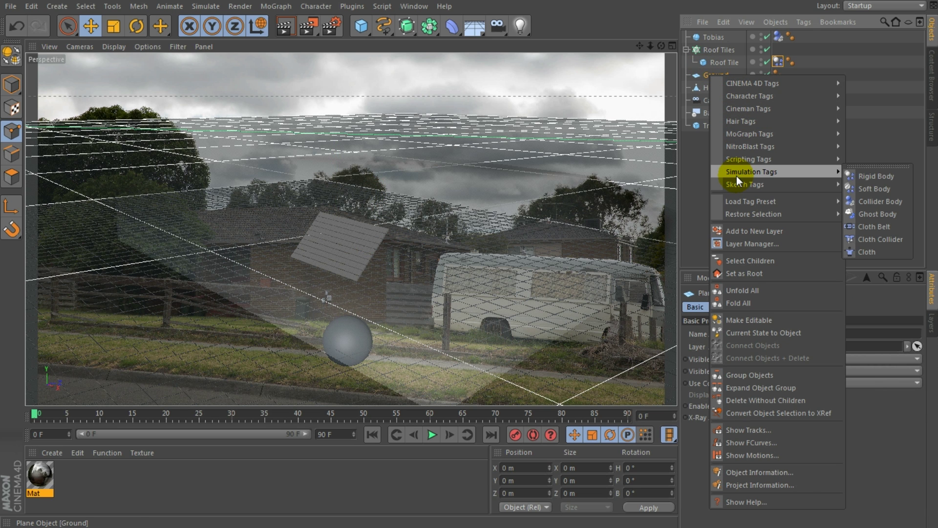
left_click(869, 202)
Step: Add Collider Body simulation tags to the House and the Trailer
left_click(709, 88)
right_click(707, 88)
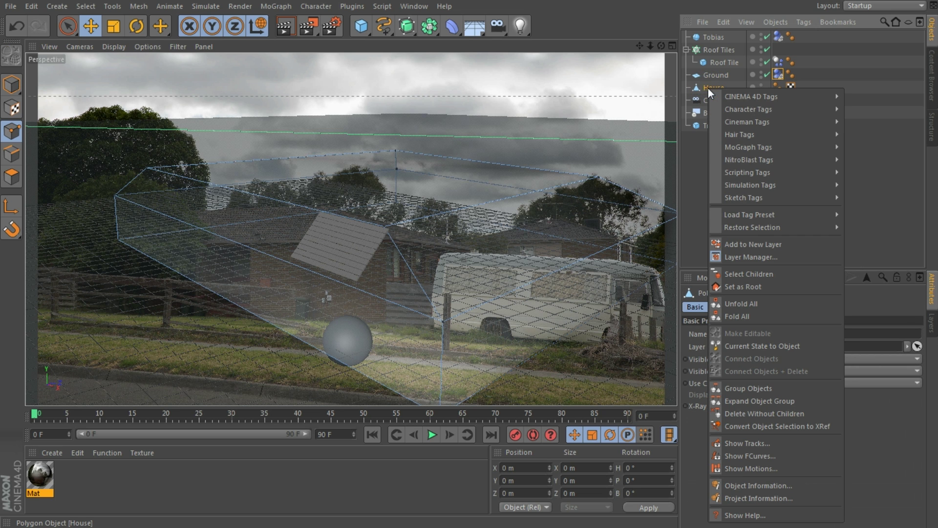
mouse_move(746, 184)
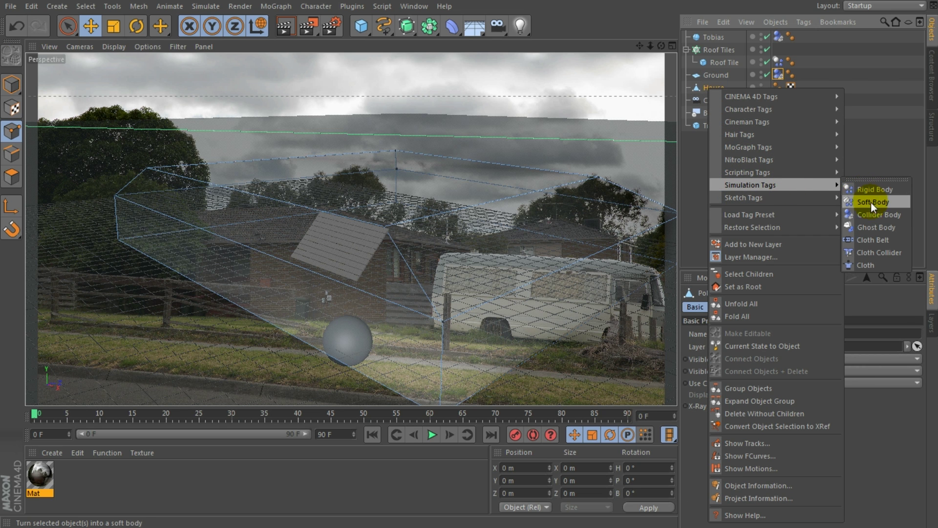
left_click(869, 215)
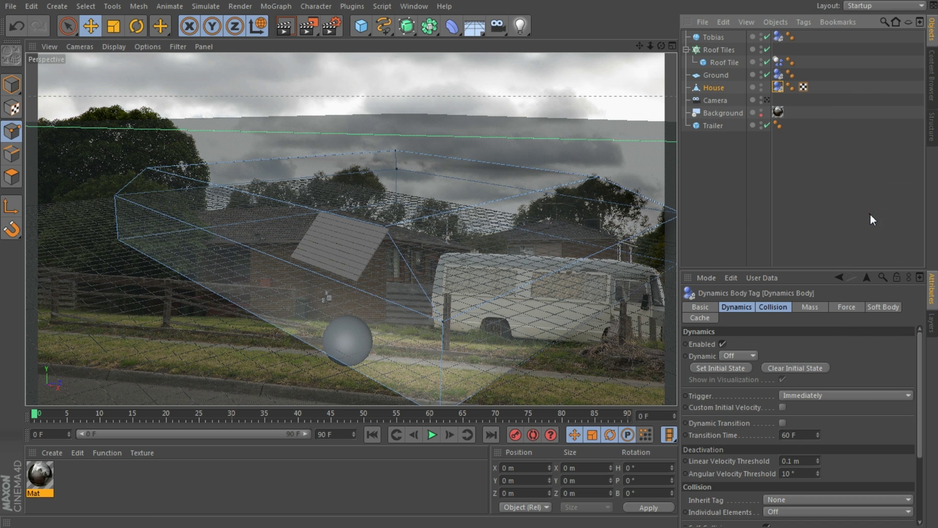
right_click(711, 125)
mouse_move(735, 220)
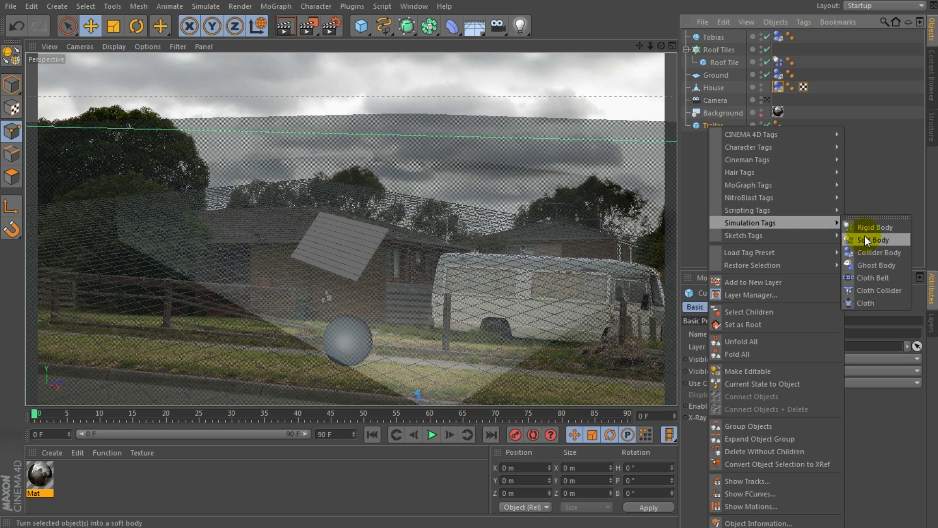
left_click(857, 255)
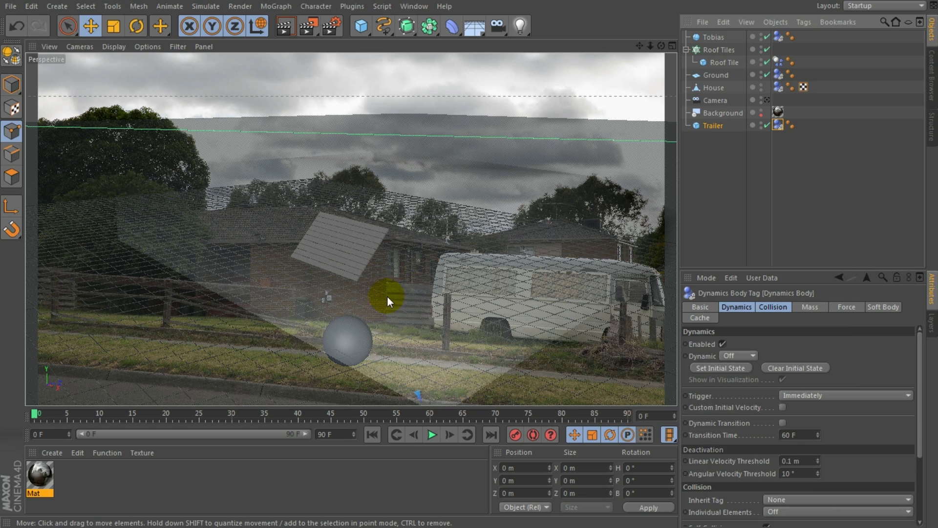
Step: Play and scrub the simulation to examine where the roof tiles land, then return to frame 0
middle_click_drag(388, 297, 392, 280, "alt")
left_click_drag(392, 280, 439, 275, "alt")
middle_click_drag(438, 275, 411, 268, "alt")
left_click_drag(35, 414, 27, 416)
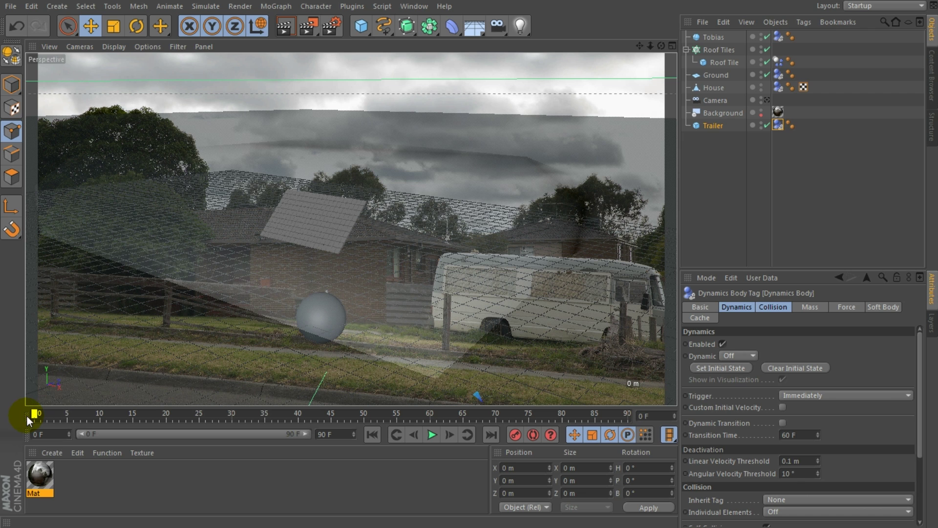
left_click(432, 435)
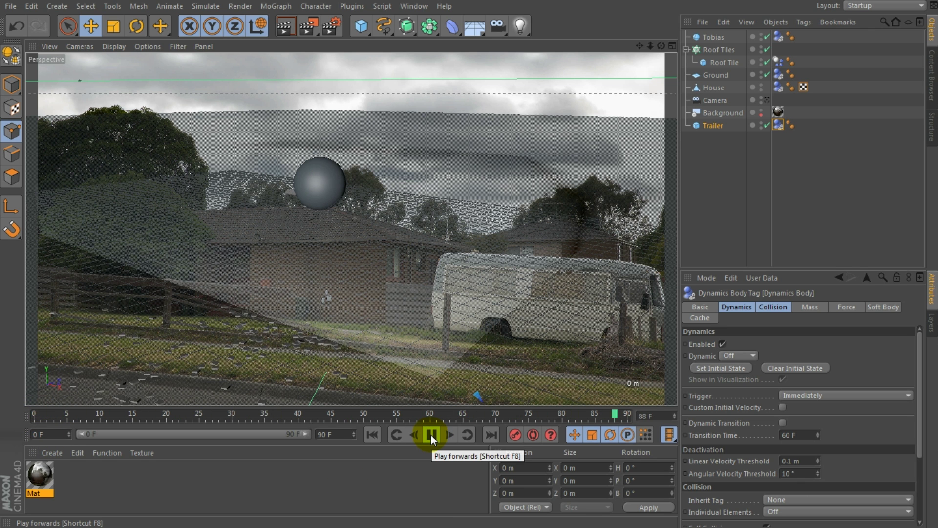
left_click(431, 435)
left_click_drag(33, 419, 410, 419)
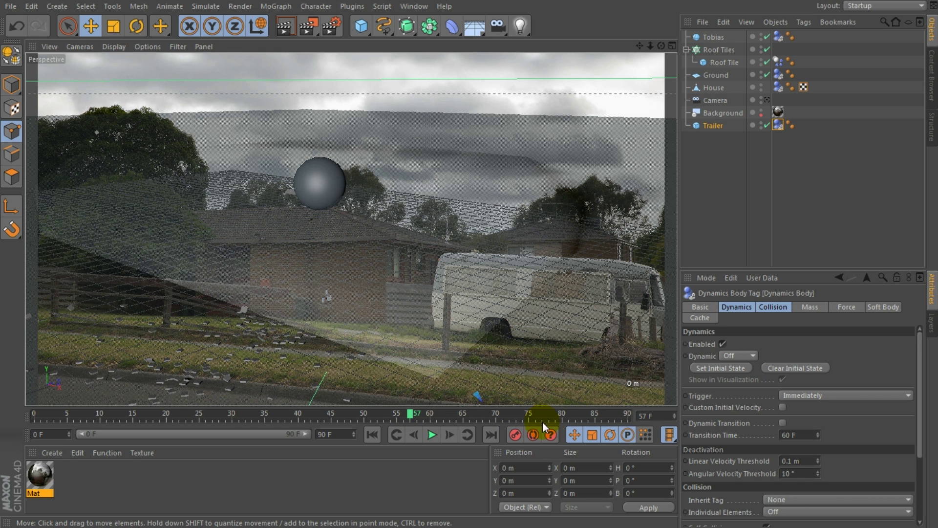
left_click_drag(434, 416, 30, 417)
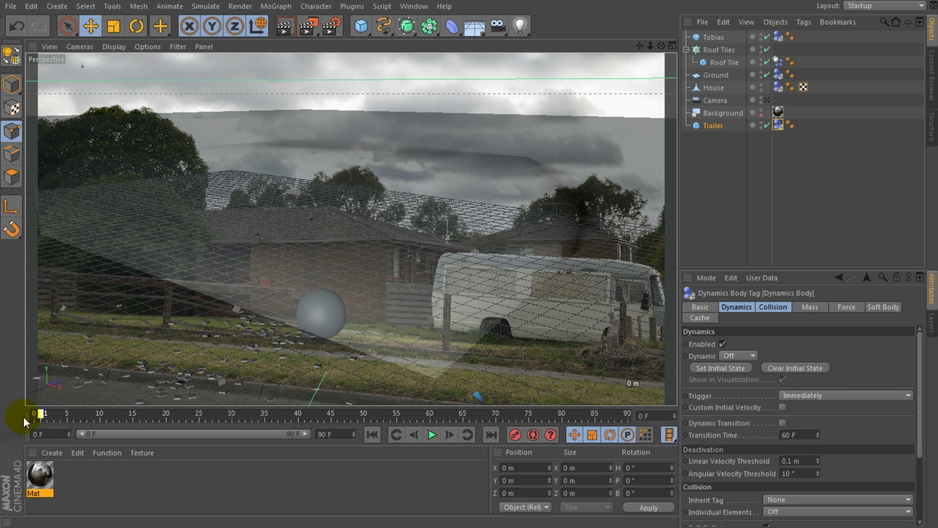
Step: Set the collision friction of the Ground's Dynamics Body tag to 100 %
left_click(714, 74)
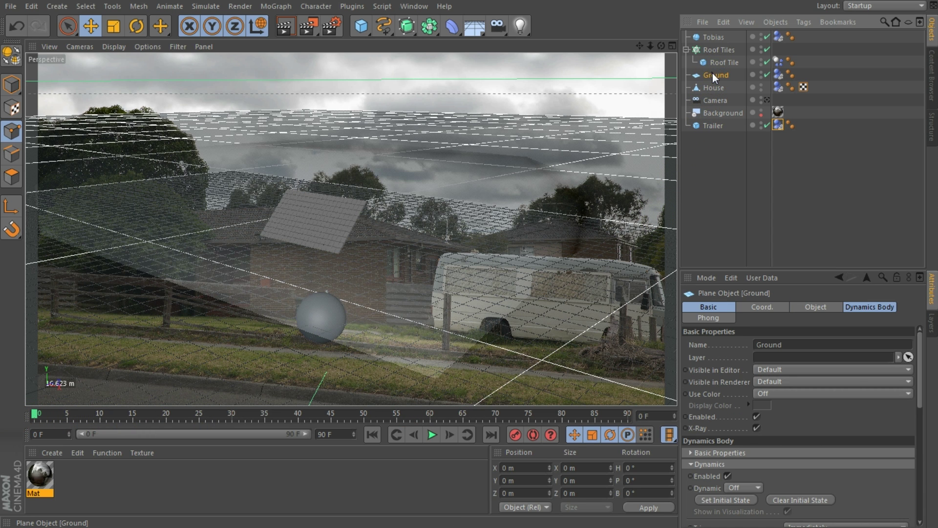
left_click(777, 74)
scroll(866, 428, "down", 7)
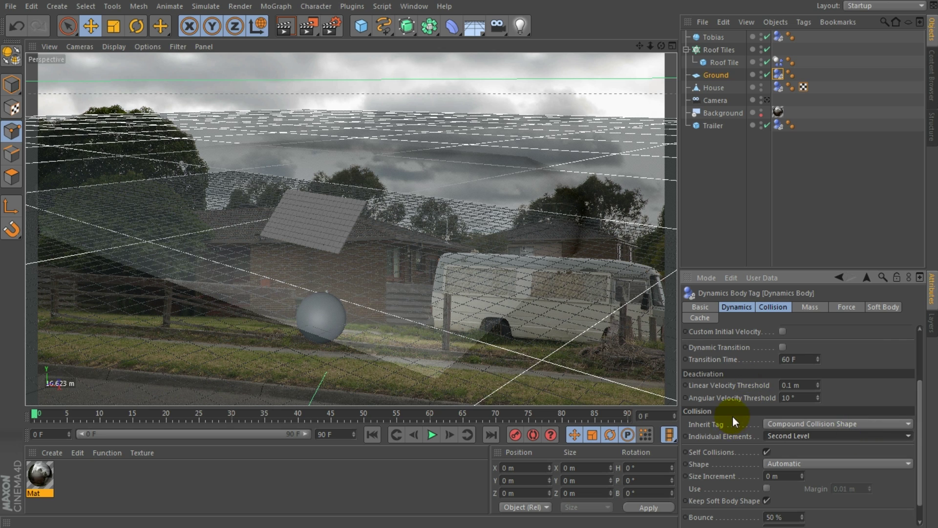
scroll(789, 451, "down", 5)
left_click_drag(802, 506, 802, 472)
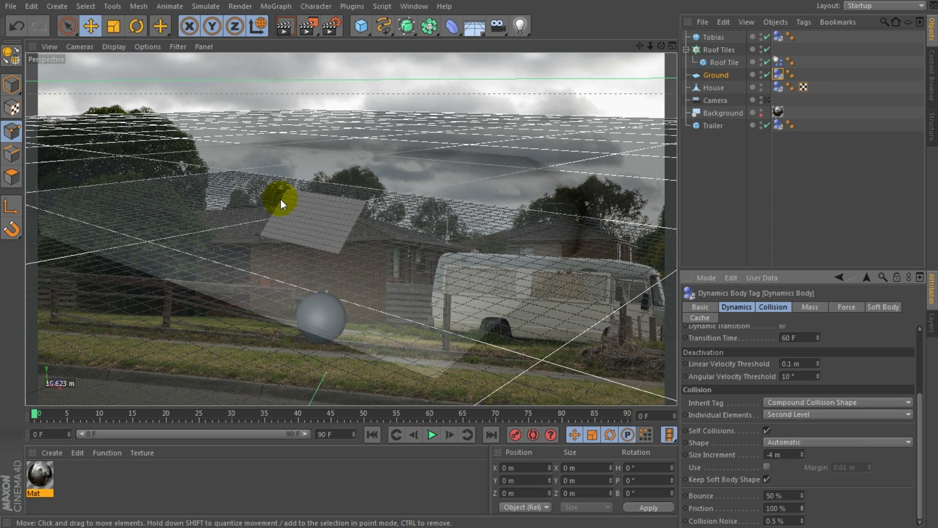
Step: Set the collision friction of the House's Dynamics Body tag to 90 % and play the simulation to check it
left_click(717, 91)
left_click(777, 87)
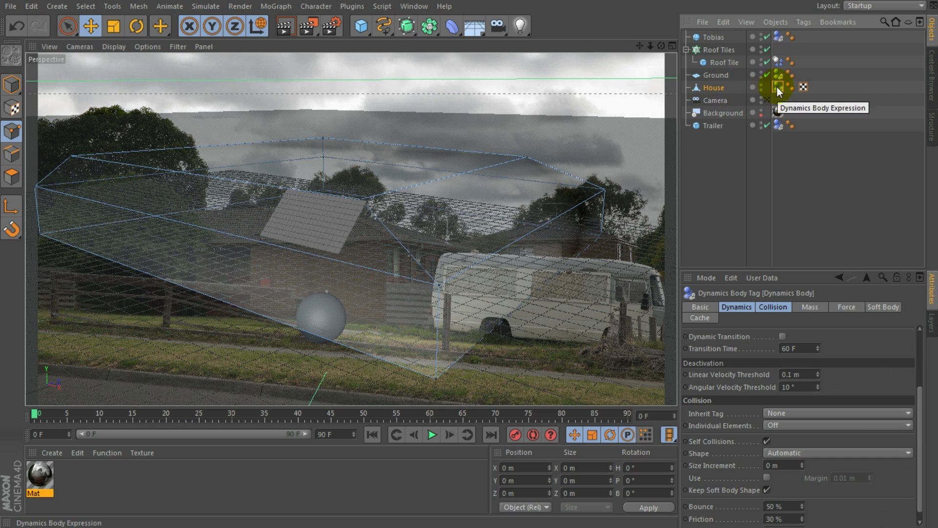
scroll(851, 347, "down", 1)
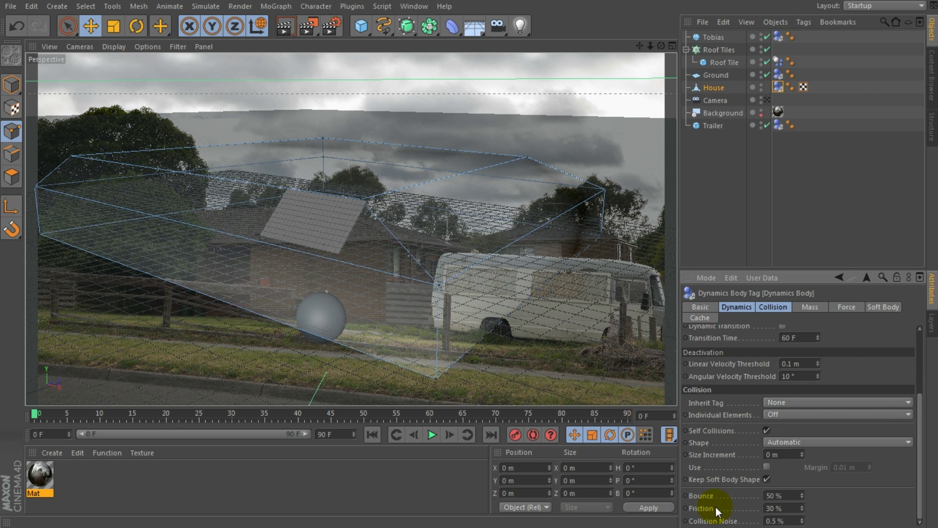
left_click_drag(801, 507, 801, 478)
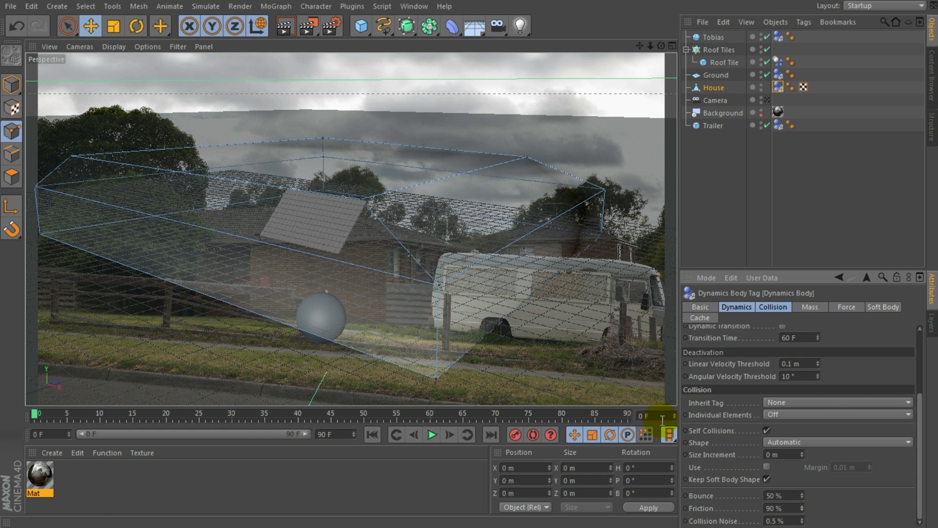
left_click(430, 435)
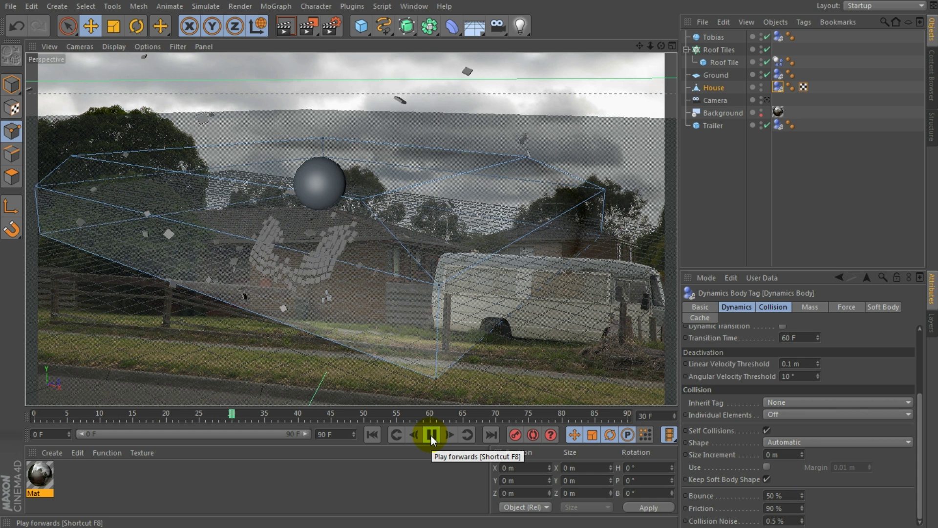
left_click(430, 435)
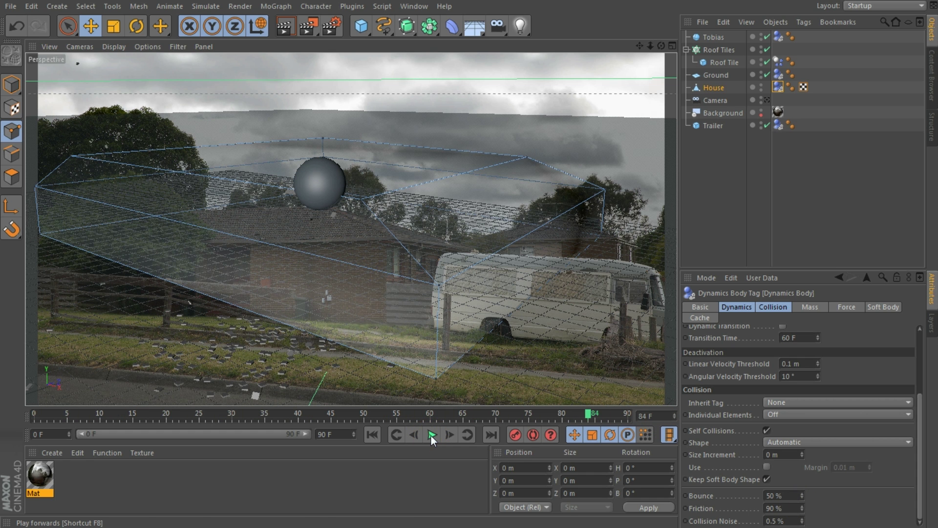
Step: Set the Ground's collision bounce to 30 % and friction to 235 %, and replay the simulation from frame 0
left_click(778, 74)
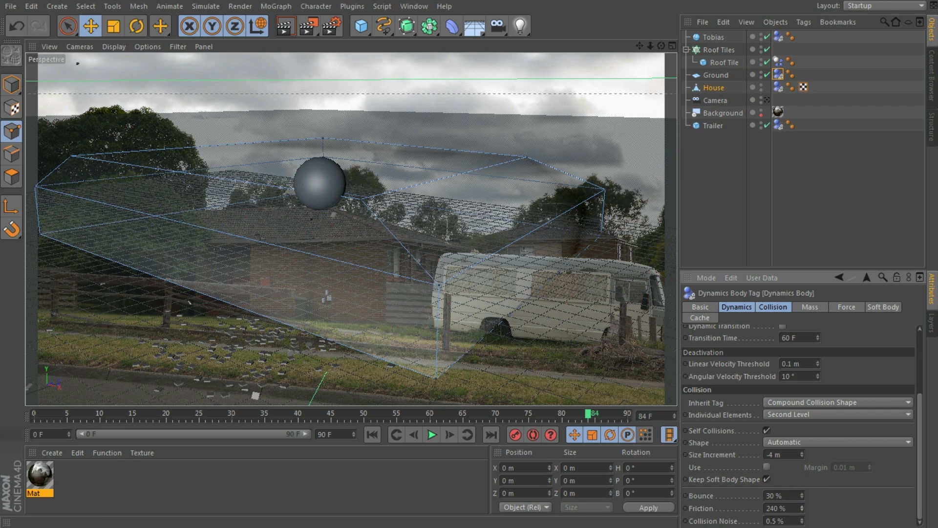
left_click_drag(370, 418, 9, 417)
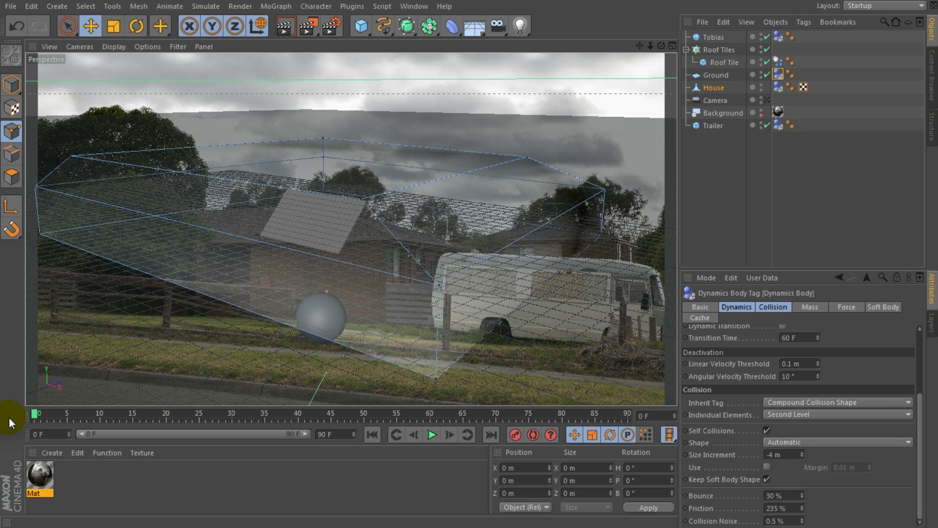
left_click(433, 434)
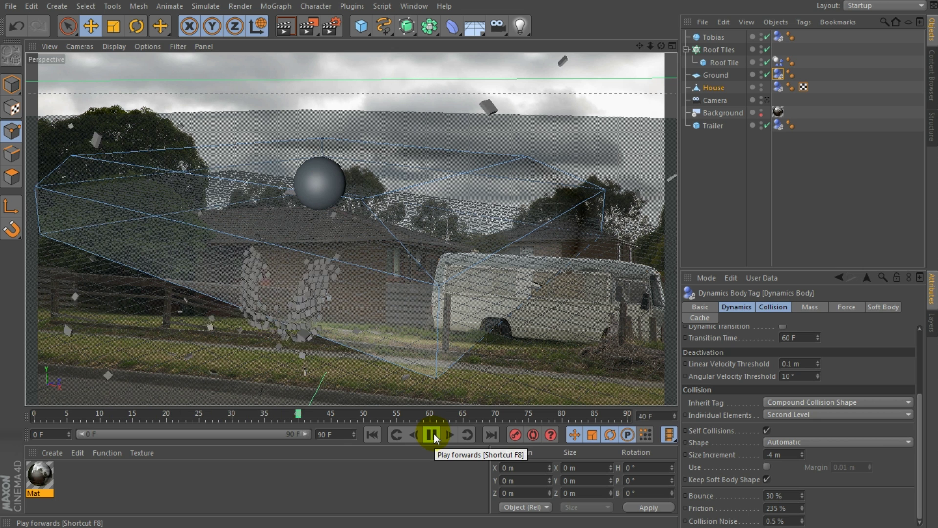
left_click(432, 433)
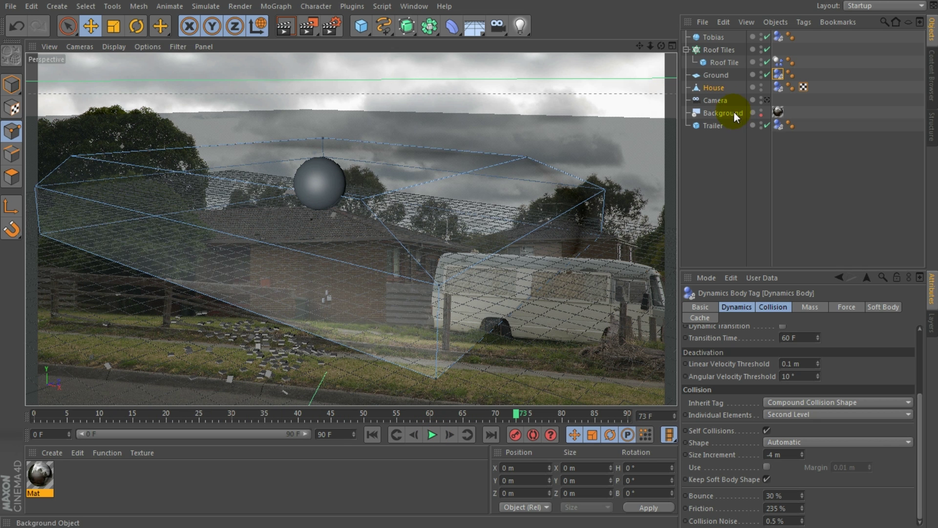
Step: Look through the scene Camera and play and scrub the tile simulation against the photo, ending at frame 0
left_click(766, 98)
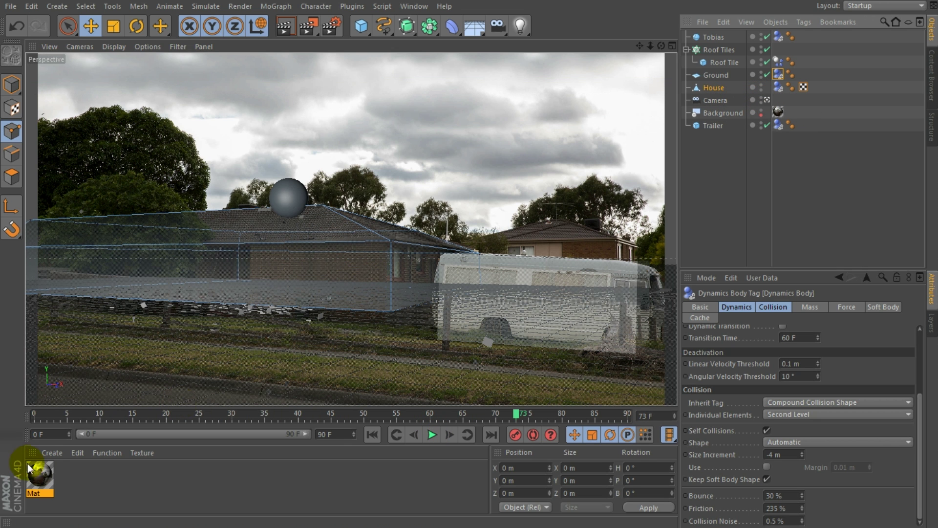
left_click_drag(151, 414, 26, 420)
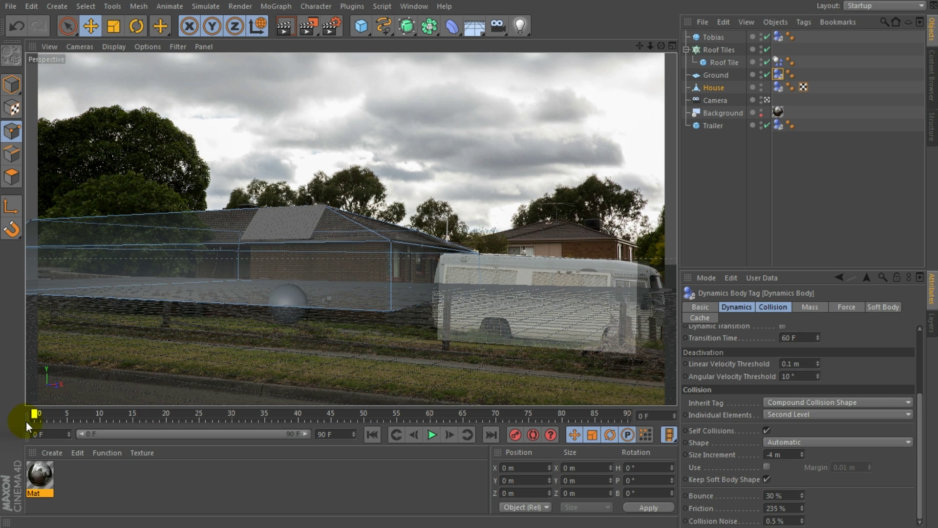
left_click(273, 484)
left_click(432, 434)
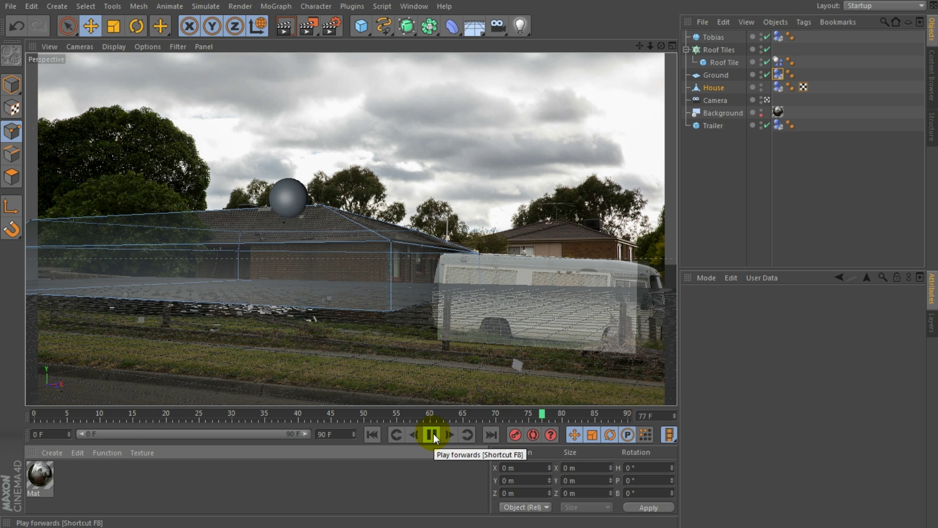
left_click(433, 434)
mouse_move(564, 413)
left_mouse_down()
mouse_move(23, 439)
mouse_move(185, 452)
mouse_move(208, 446)
left_mouse_up()
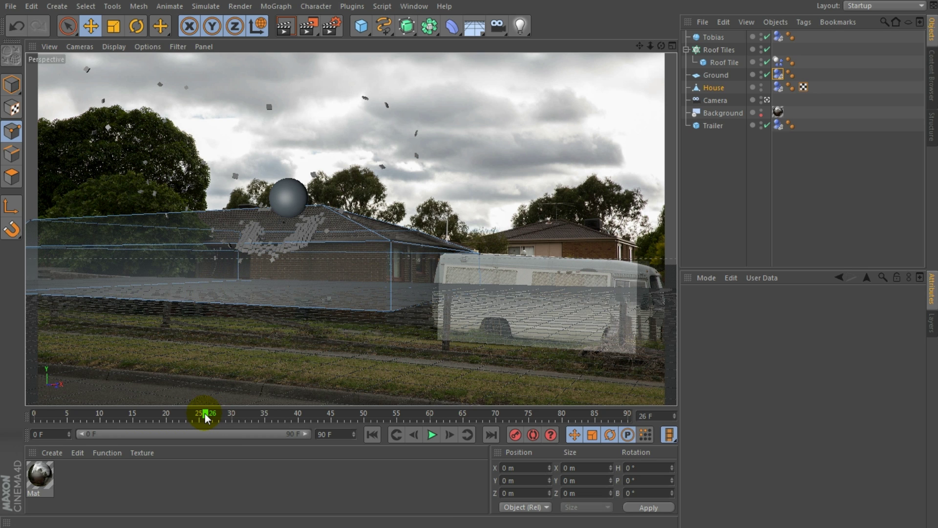
left_click_drag(199, 418, 19, 424)
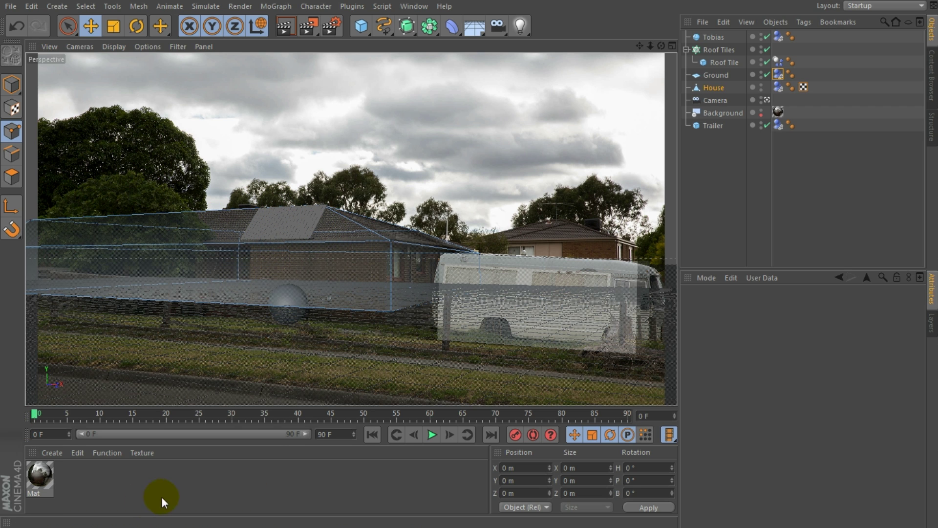
Step: Create a new material with a dark brown colour of R 64, G 45, B 23
left_click(52, 453)
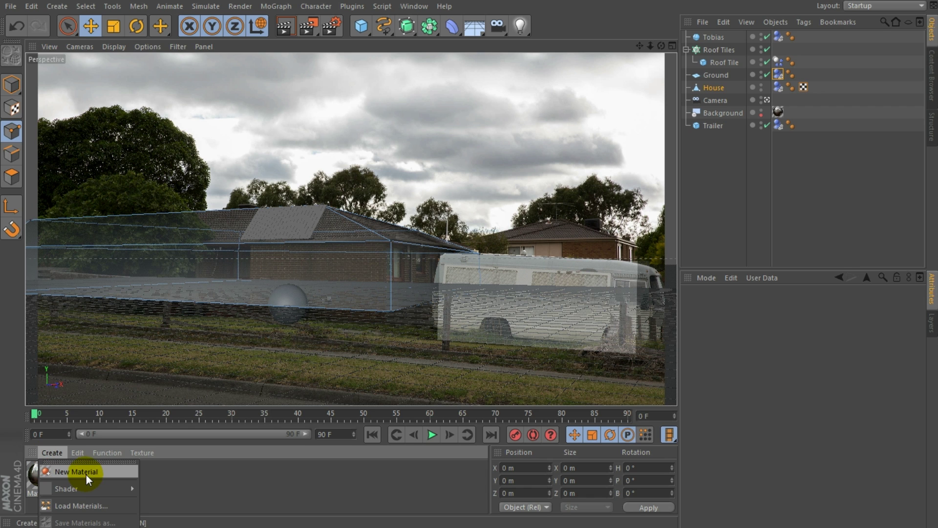
left_click(86, 474)
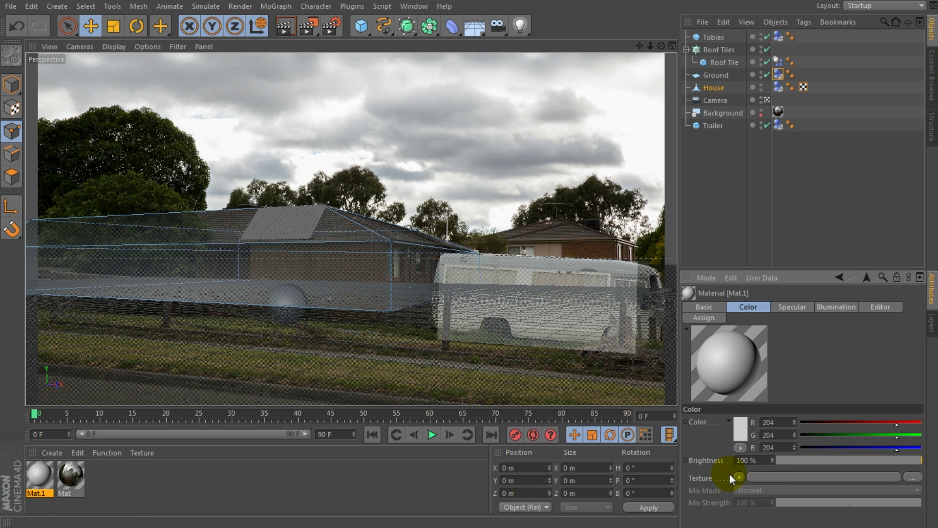
left_click_drag(893, 448, 812, 435)
left_click_drag(895, 423, 831, 423)
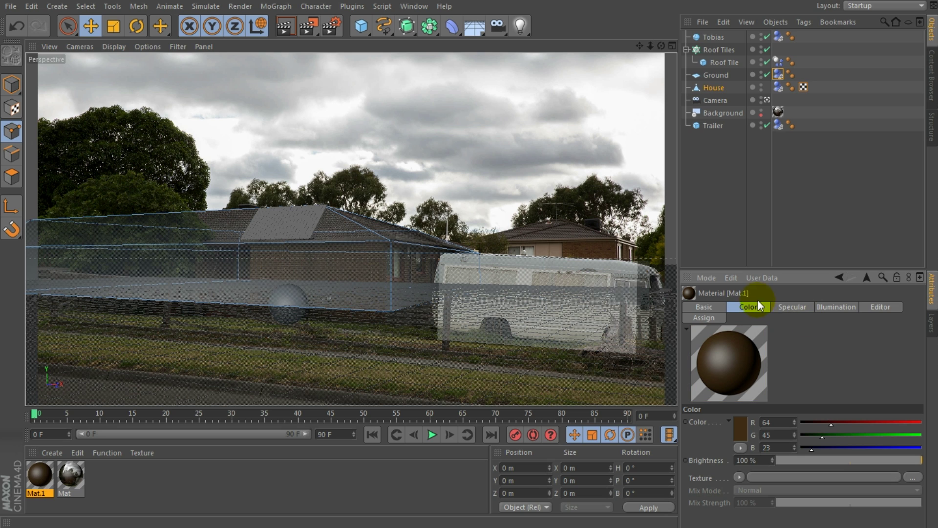
Step: Set the brown material's specular mode to Colored, with 5 % width, 1 % height and -80 % falloff
left_click(792, 308)
left_click(764, 461)
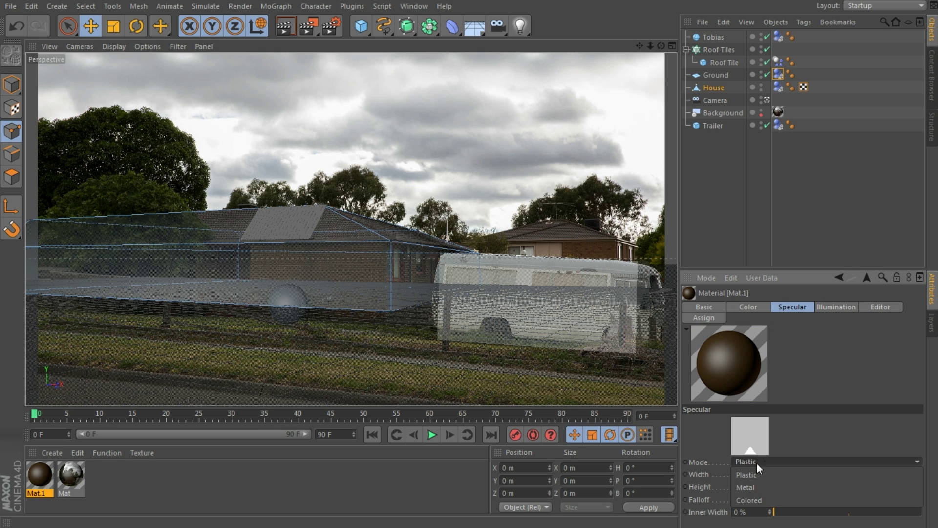
left_click(752, 496)
left_click_drag(823, 477, 781, 467)
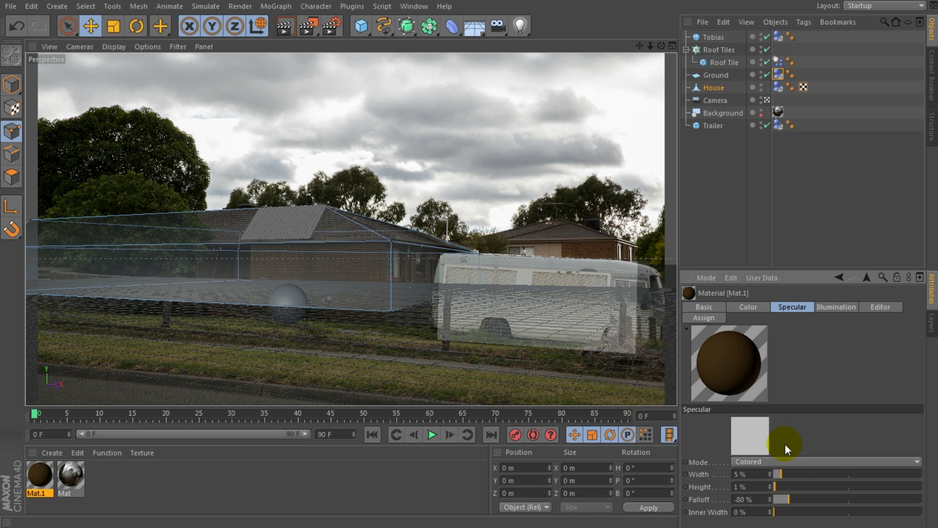
Step: Apply the brown material to the Roof Tiles cloner and test-render the view at frames 15 and 16
left_click_drag(40, 481, 719, 49)
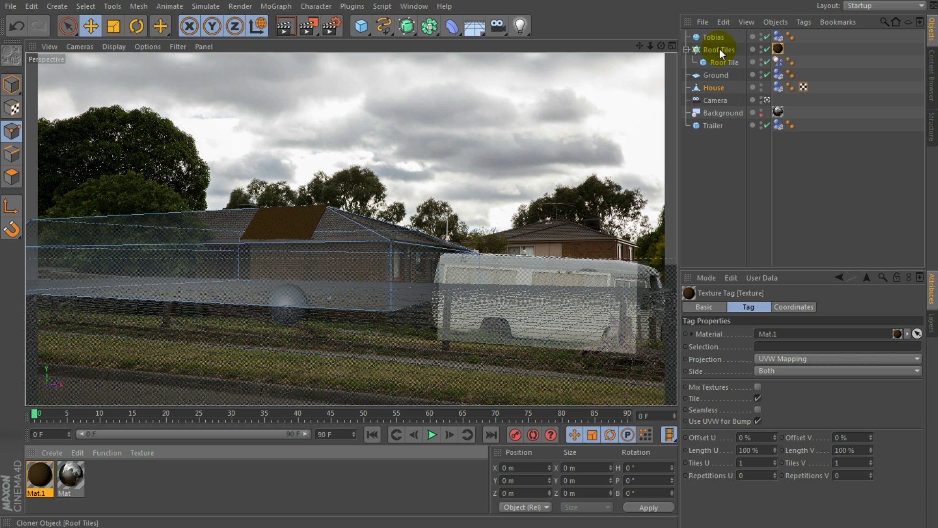
left_click_drag(35, 416, 130, 423)
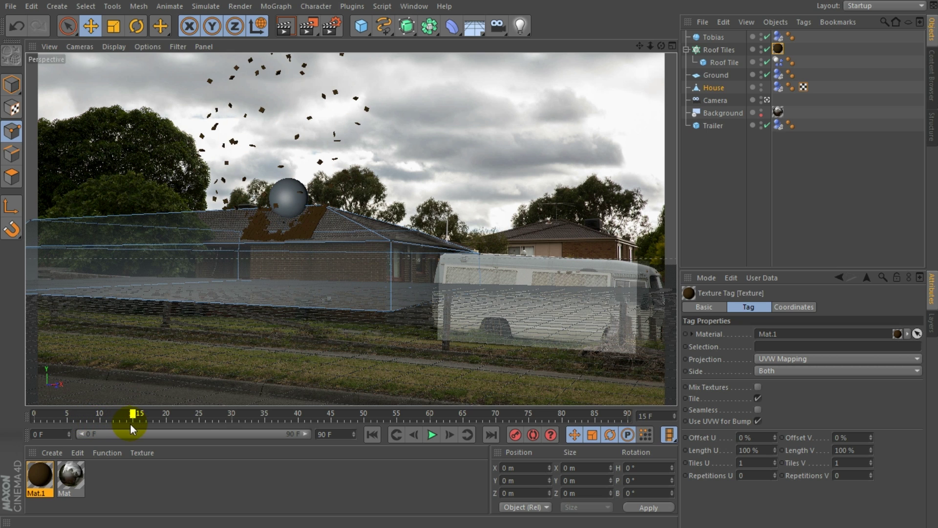
key("ctrl+r")
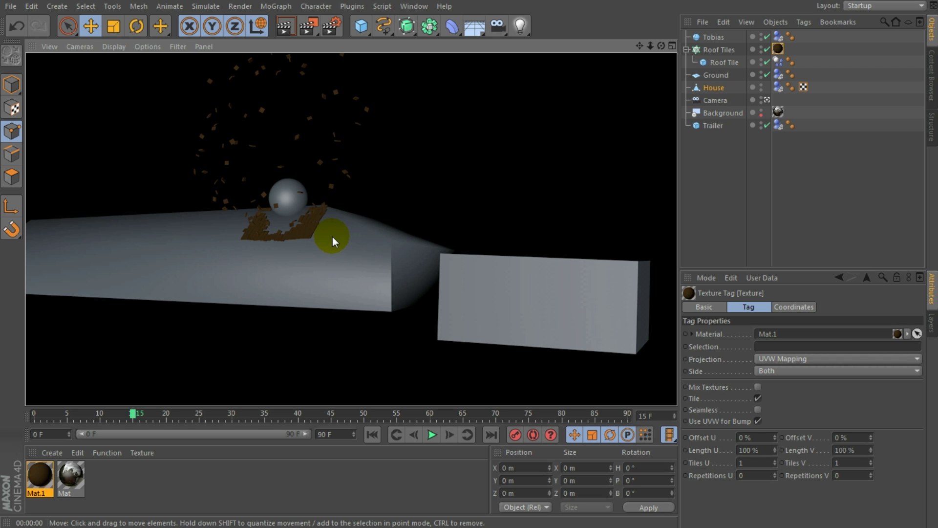
mouse_move(133, 415)
left_mouse_down()
mouse_move(55, 415)
mouse_move(140, 414)
left_mouse_up()
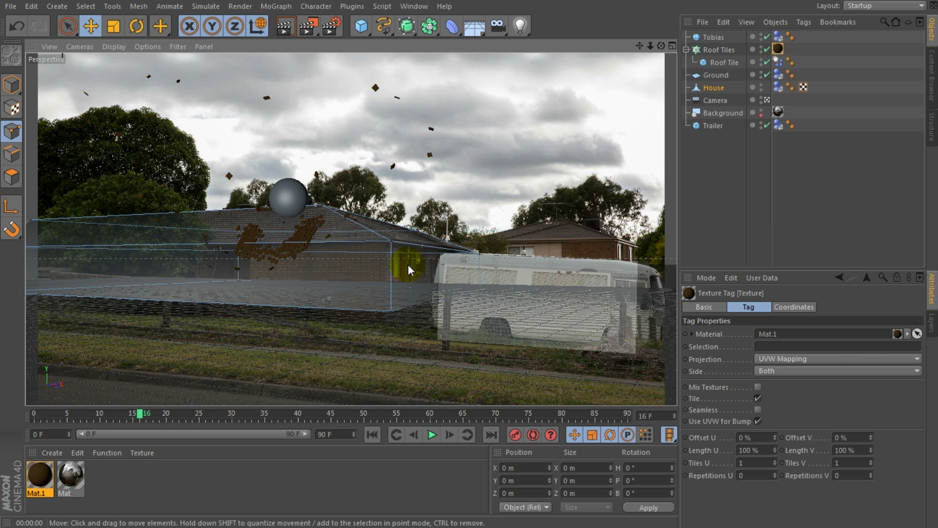
key("ctrl+r")
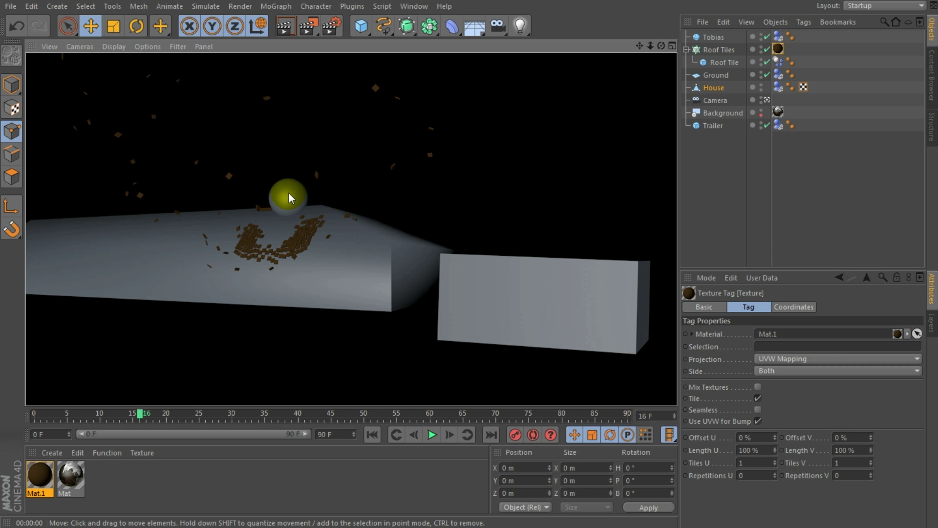
Step: Give the House a Compositing tag with a black Matte Object, and copy the tag to the Ground, Trailer and sphere
left_click(713, 89)
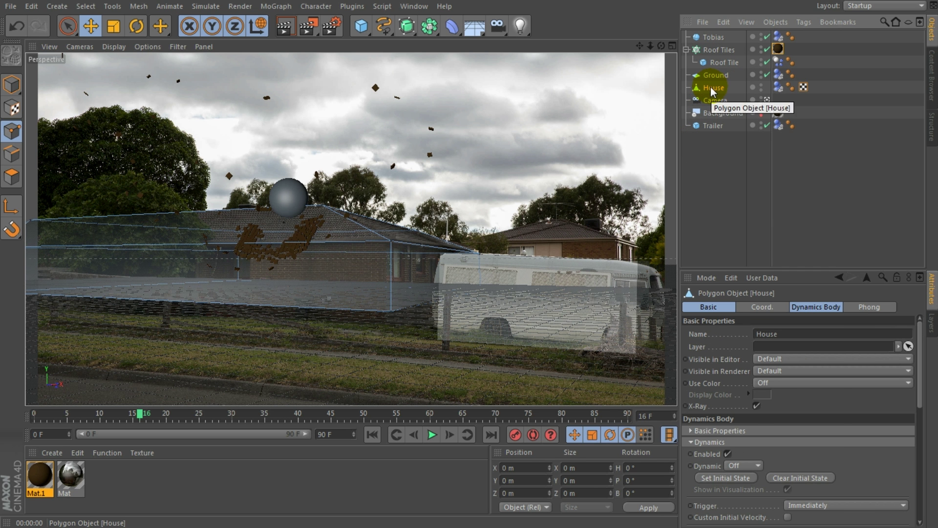
right_click(712, 87)
mouse_move(729, 96)
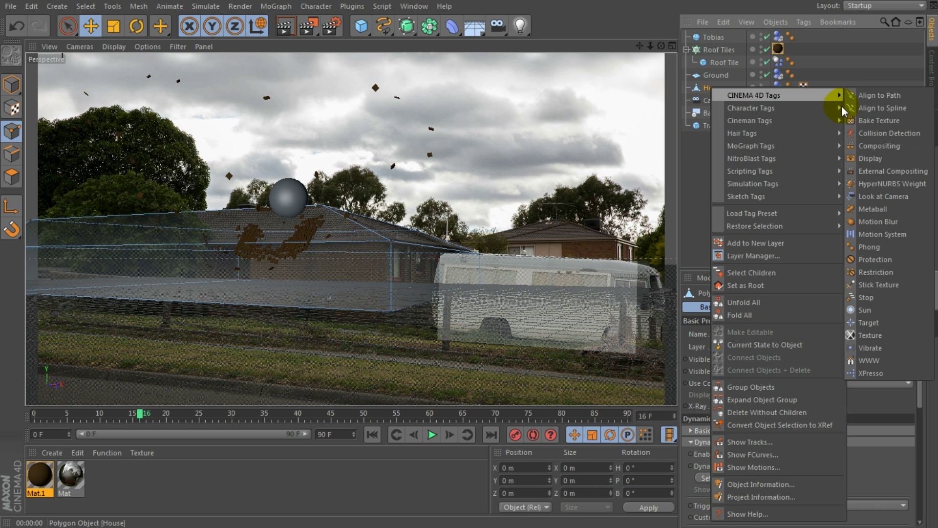
left_click(874, 147)
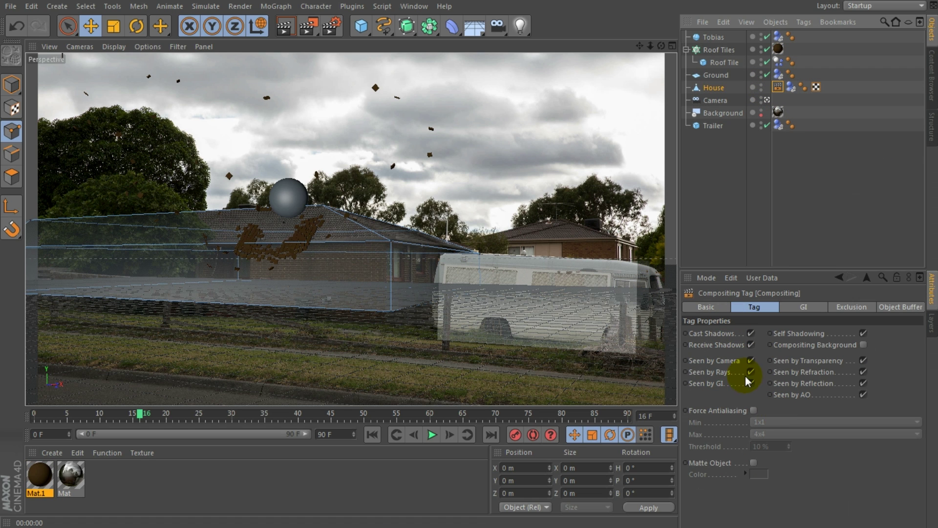
left_click(753, 462)
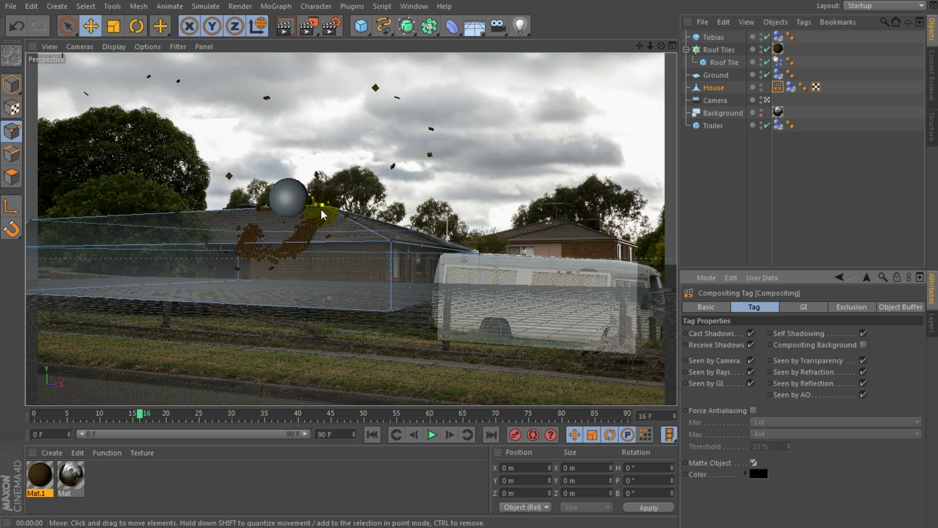
left_click_drag(778, 87, 808, 36, "ctrl")
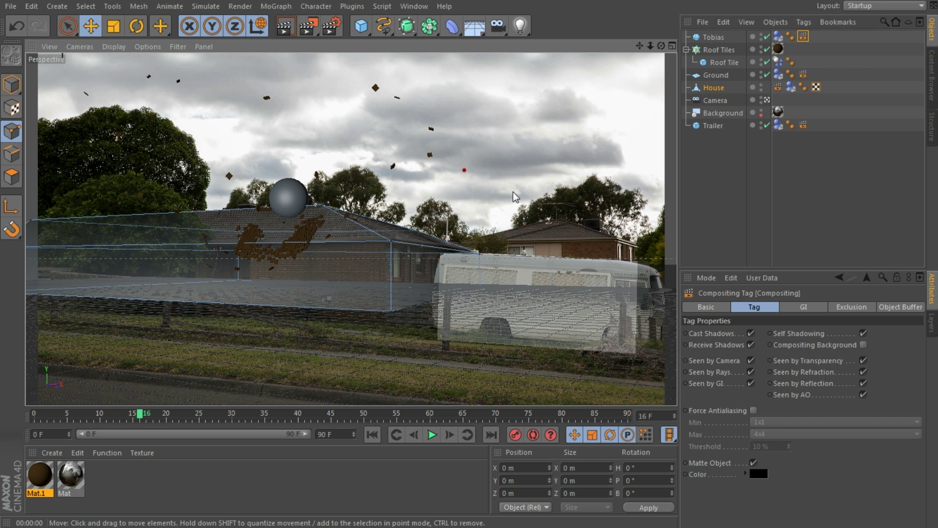
key("ctrl+r")
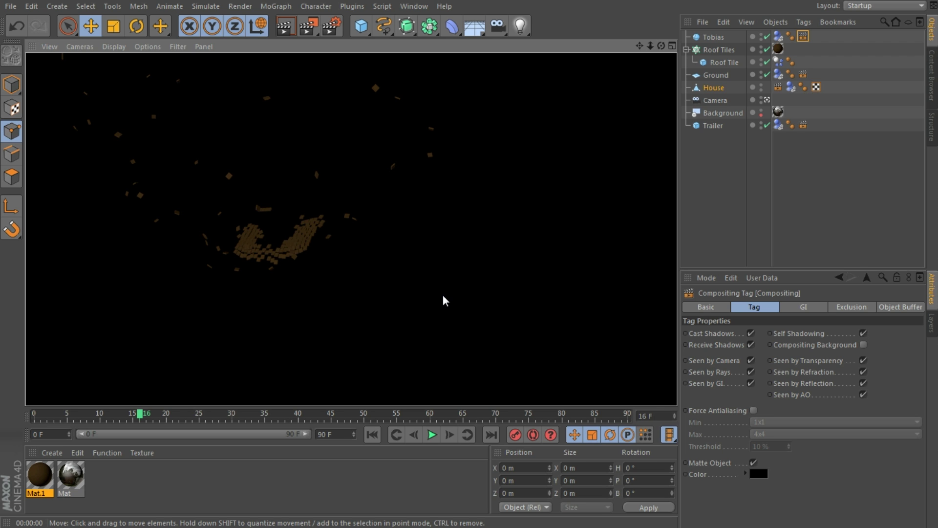
Step: Set the render output's frame range from 0 F to 150 F
left_click(331, 27)
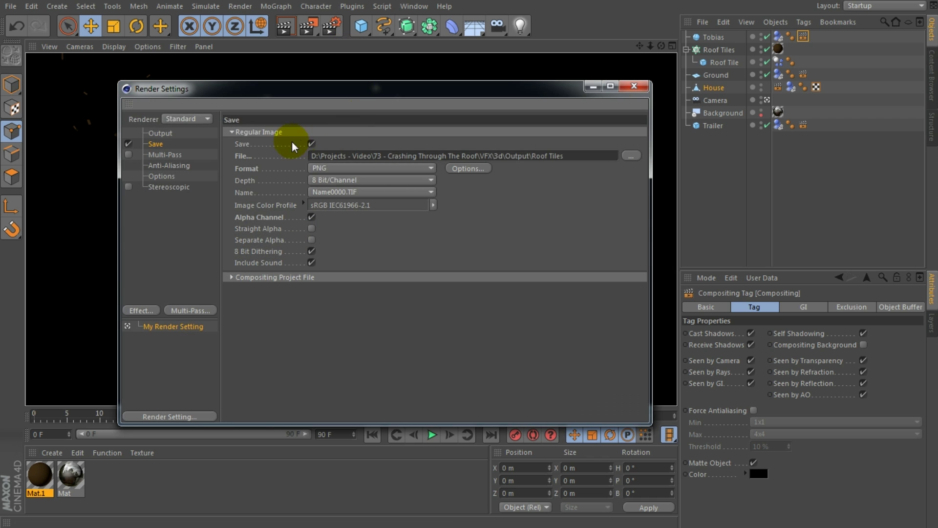
left_click(159, 133)
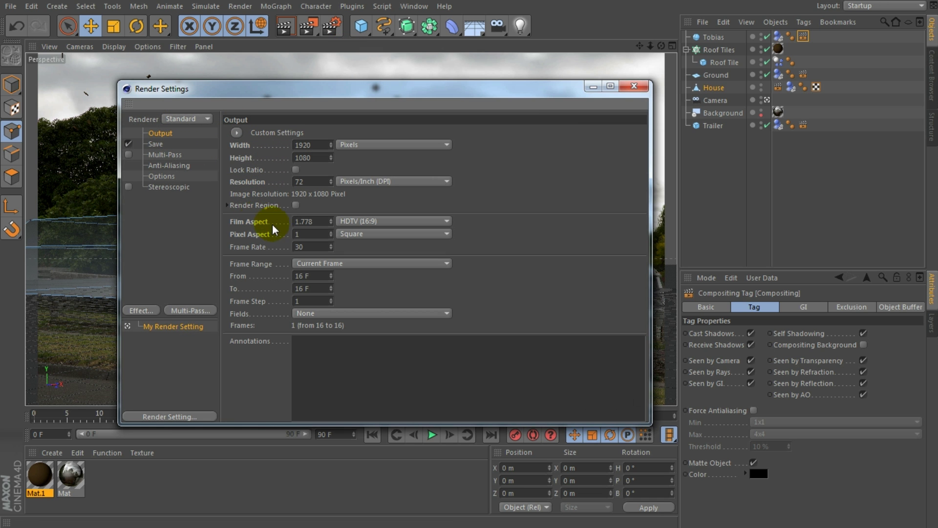
left_click(315, 264)
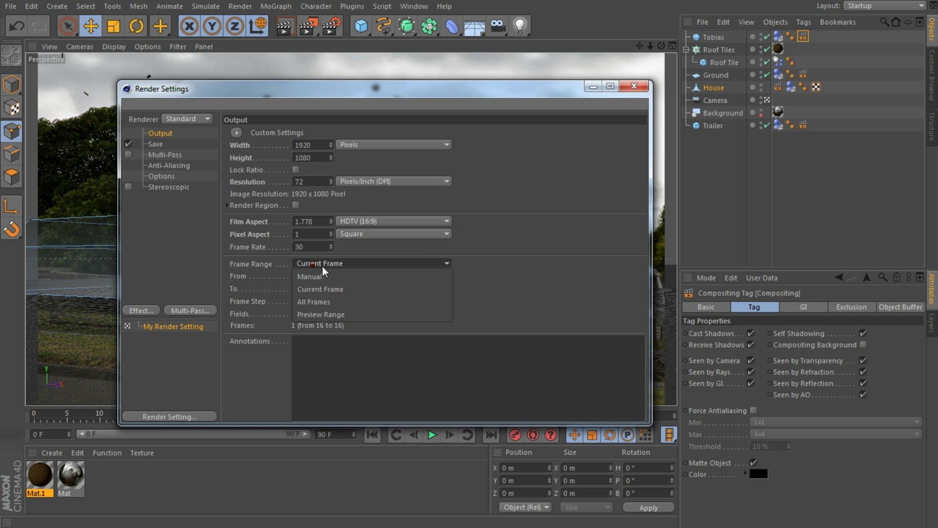
left_click(336, 302)
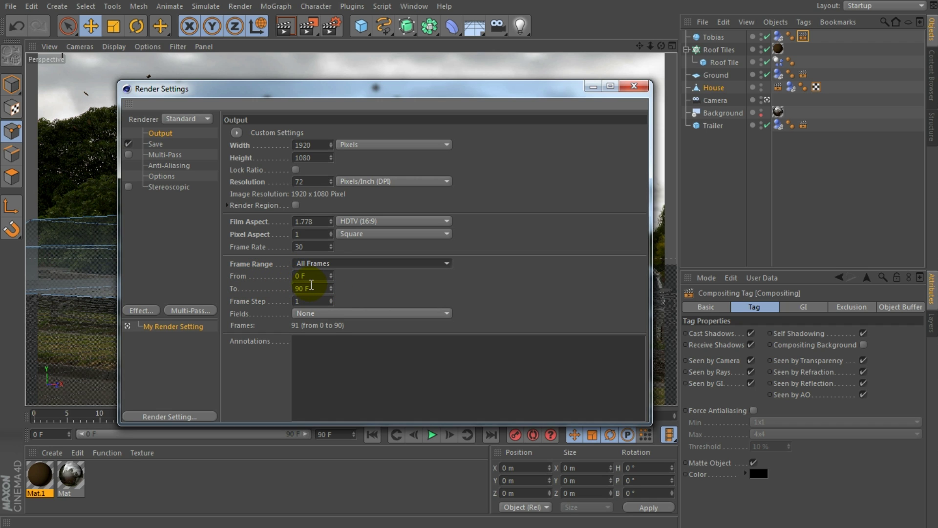
left_click(311, 288)
type("150")
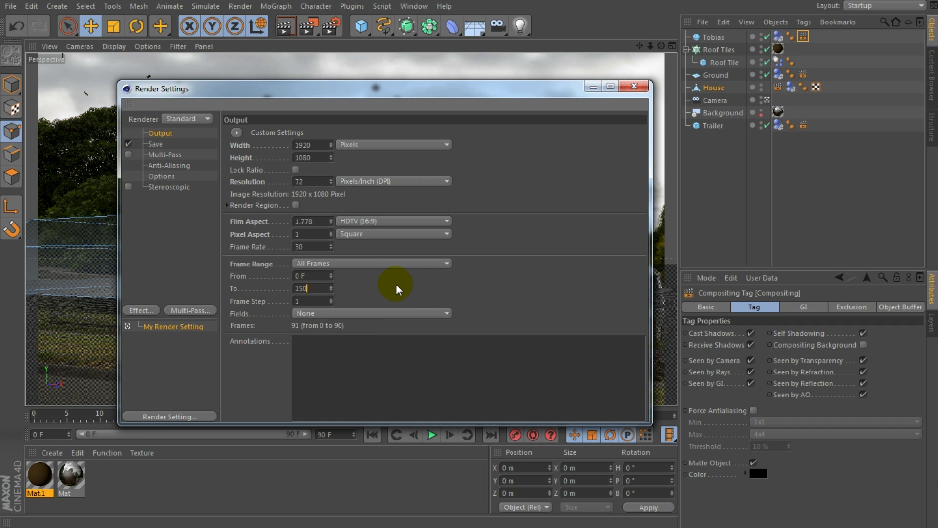
key("Return")
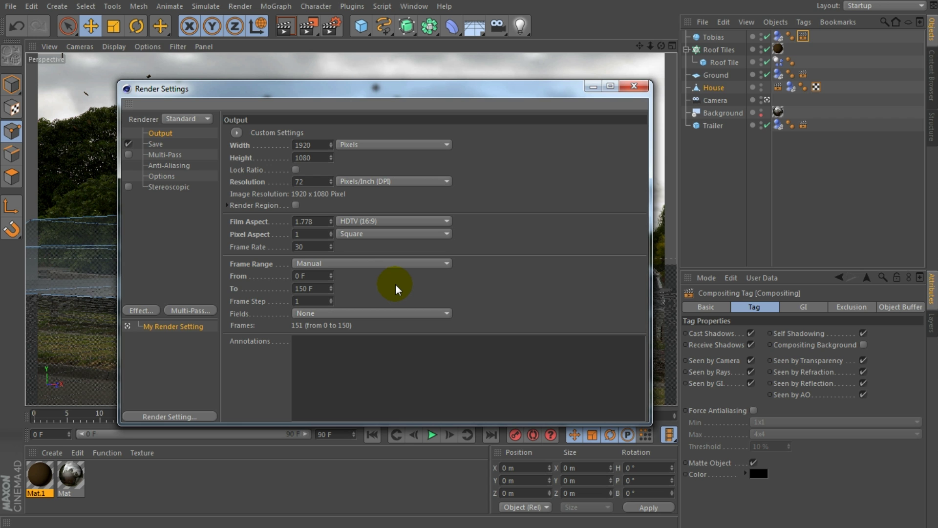
left_click(633, 86)
Step: Add the Roof Crash project to the render queue with the scene Camera and start rendering it
left_click(241, 7)
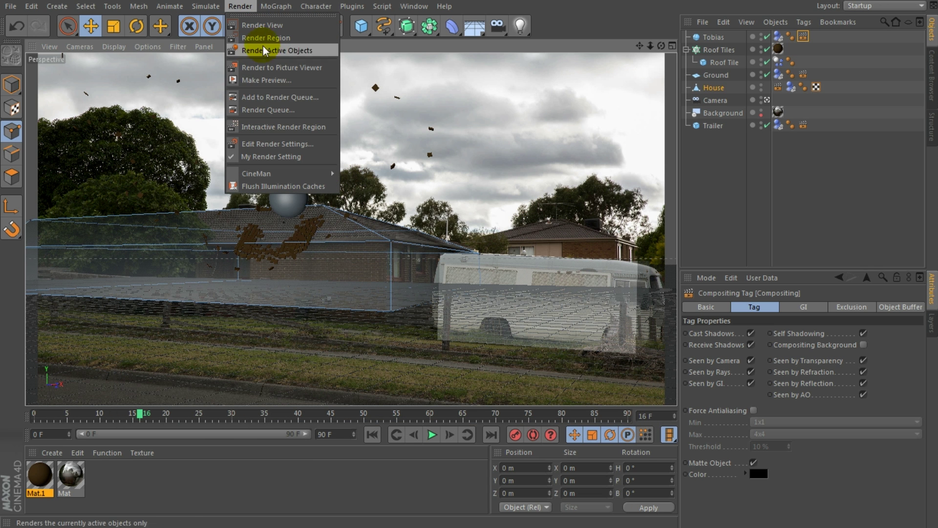
left_click(271, 98)
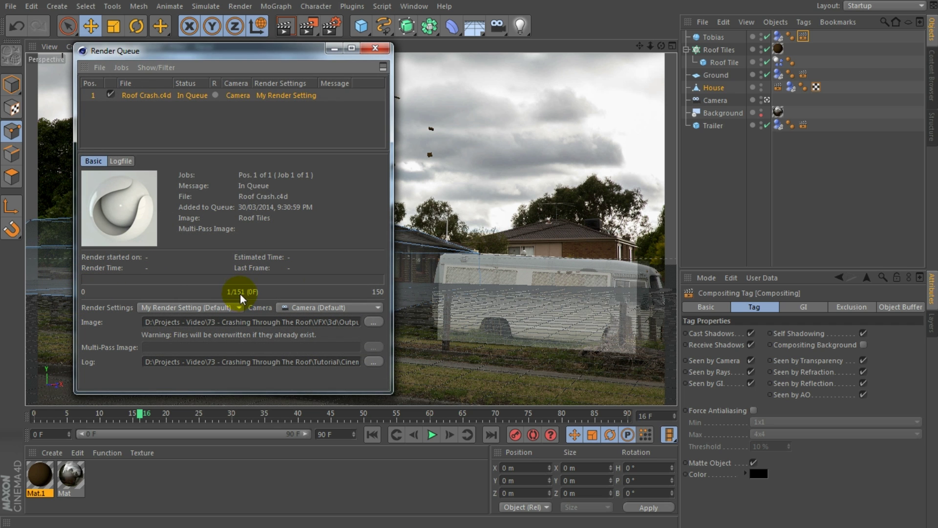
left_click(341, 307)
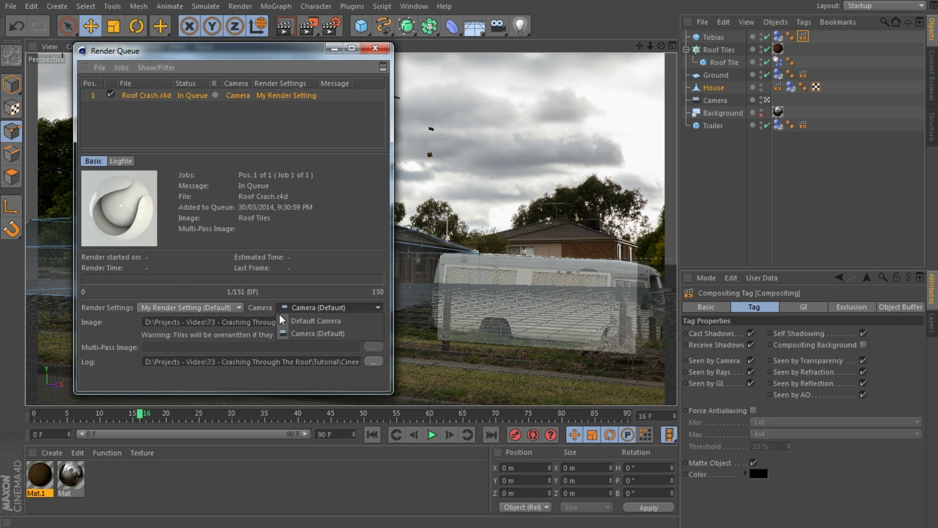
left_click(312, 335)
left_click_drag(146, 322, 368, 317)
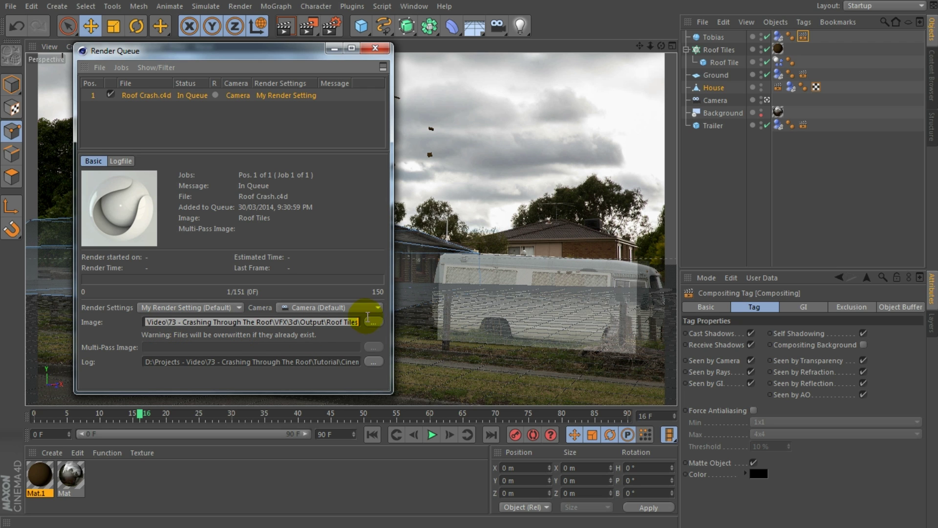
right_click(236, 96)
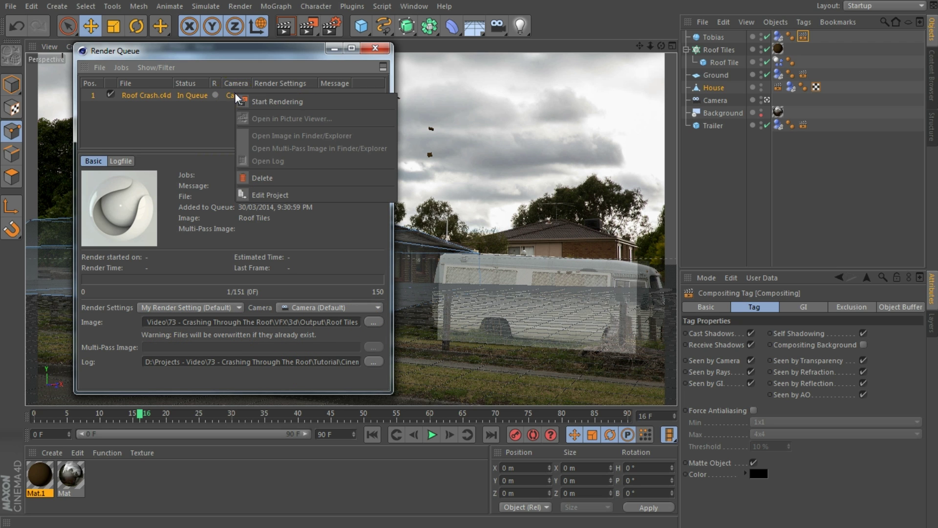
left_click(285, 104)
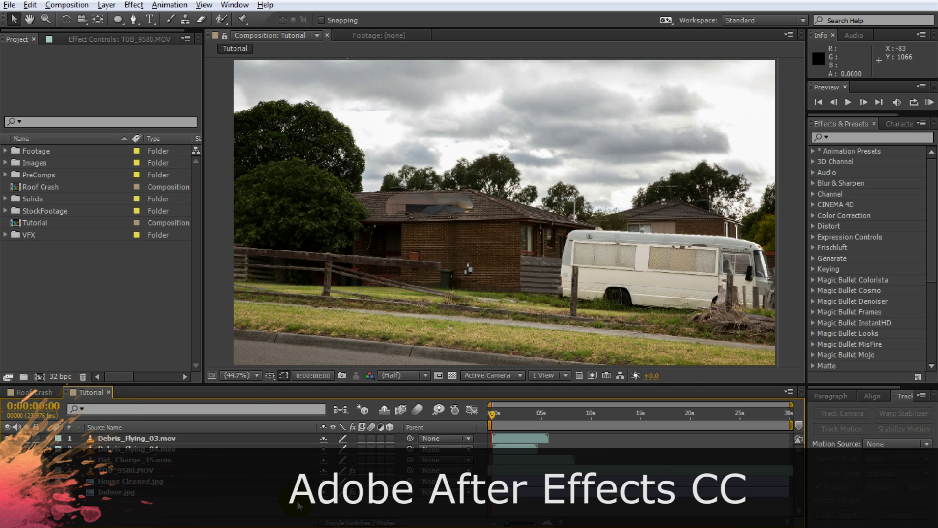
Step: In After Effects, import the render from the 3d\Output folder as a PNG sequence starting at RoofCrash0000.png
left_click(81, 283)
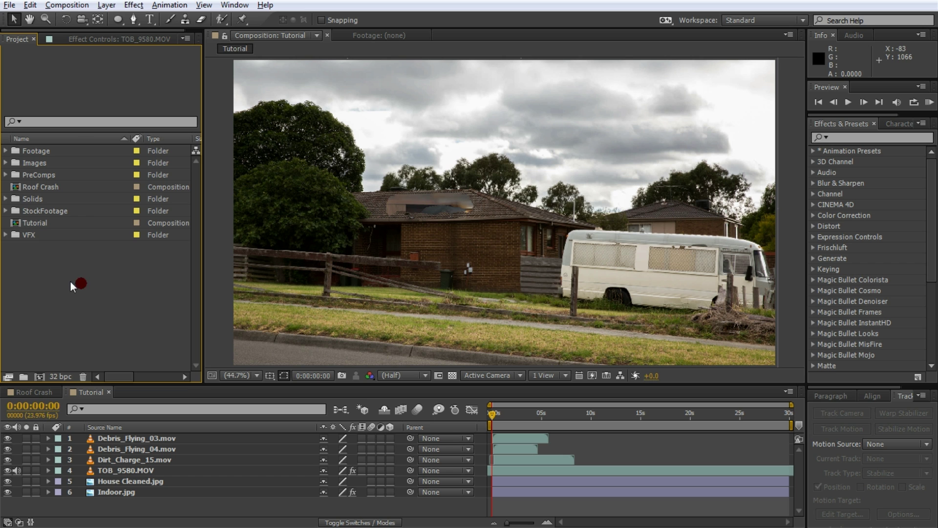
double_click(61, 275)
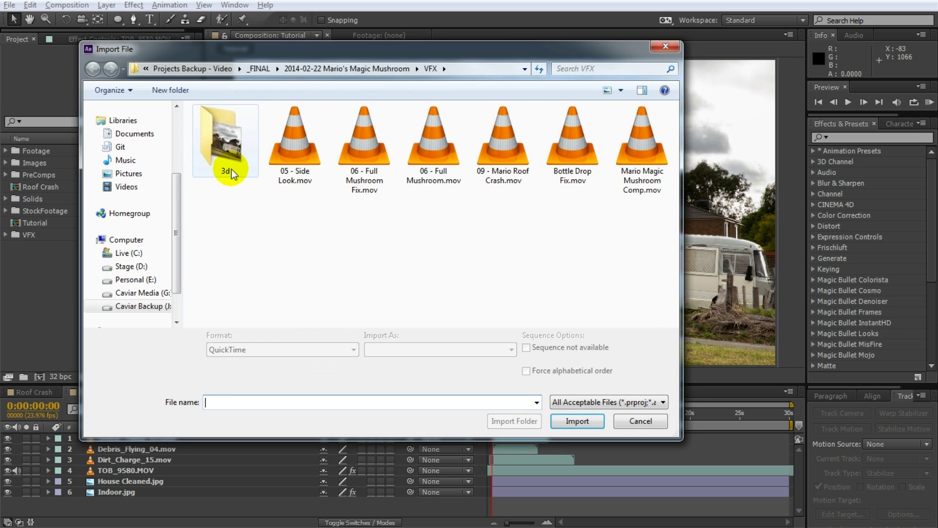
double_click(225, 151)
double_click(224, 149)
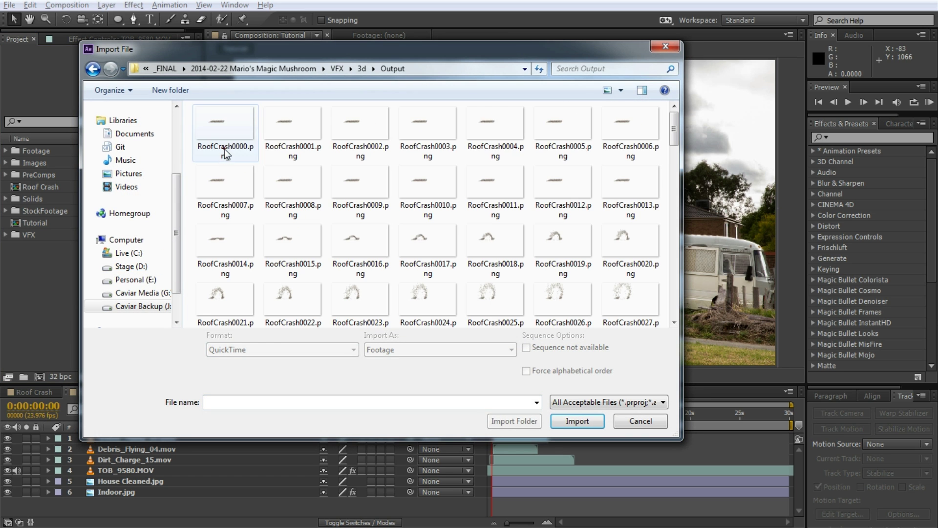
mouse_move(674, 124)
left_mouse_down()
mouse_move(652, 276)
mouse_move(666, 115)
left_mouse_up()
left_click(198, 128)
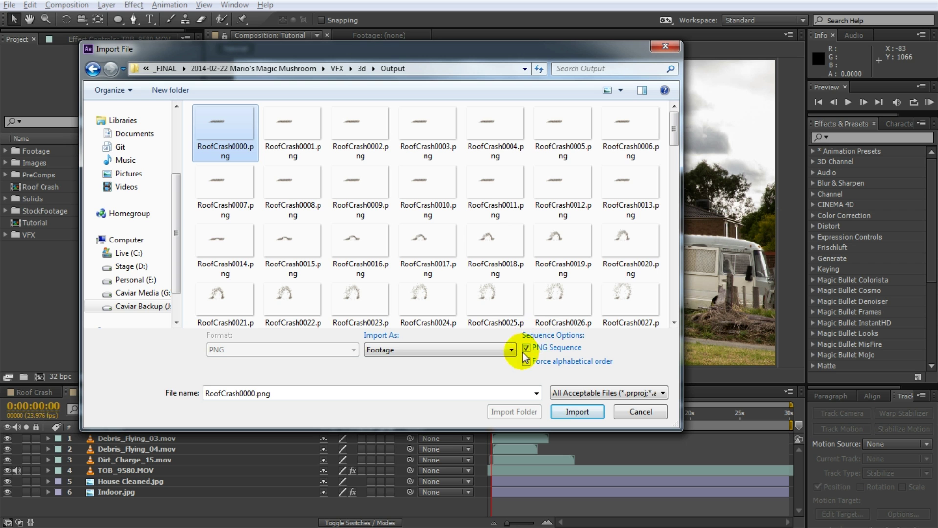
left_click(570, 410)
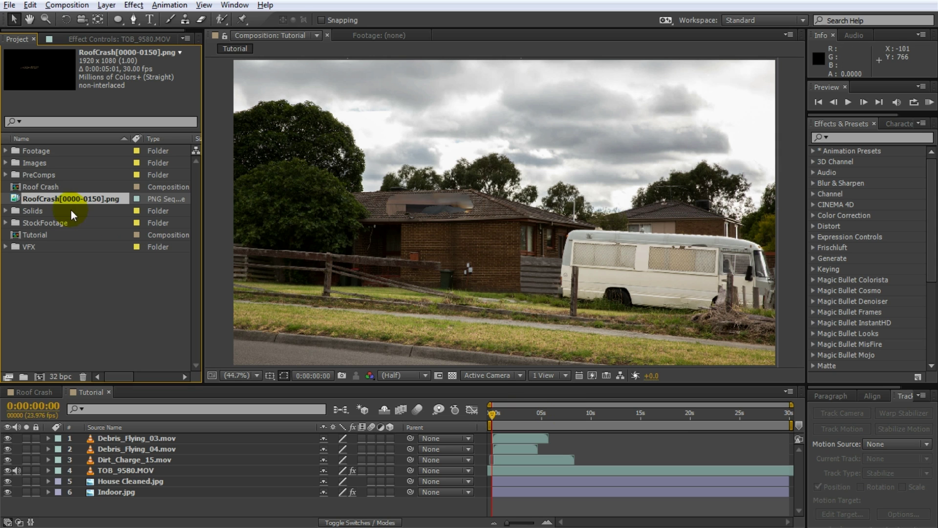
Step: Interpret the RoofCrash PNG sequence at an assumed frame rate of 23.976 frames per second
right_click(57, 198)
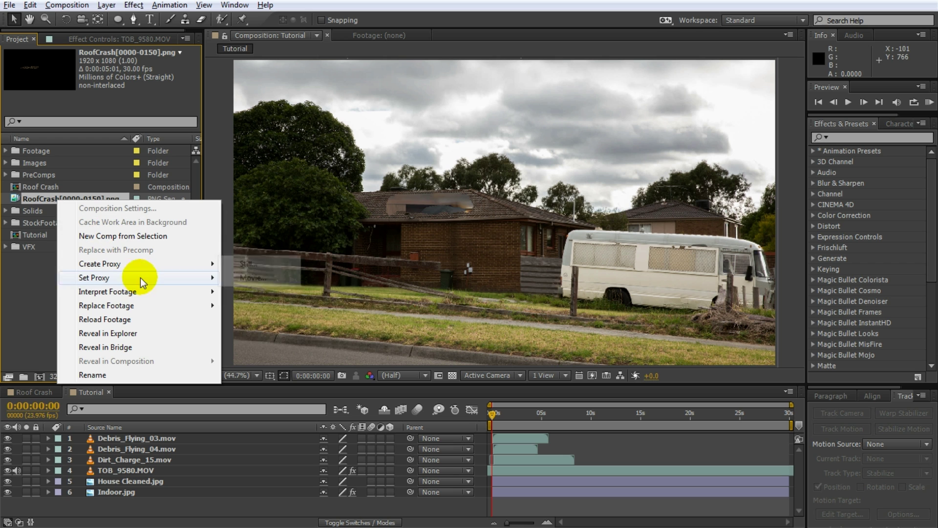
mouse_move(140, 293)
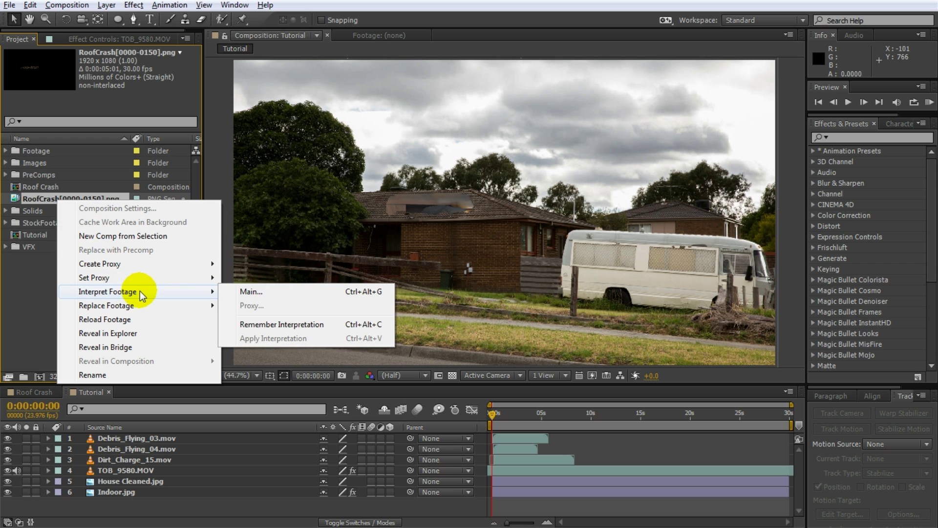
left_click(246, 293)
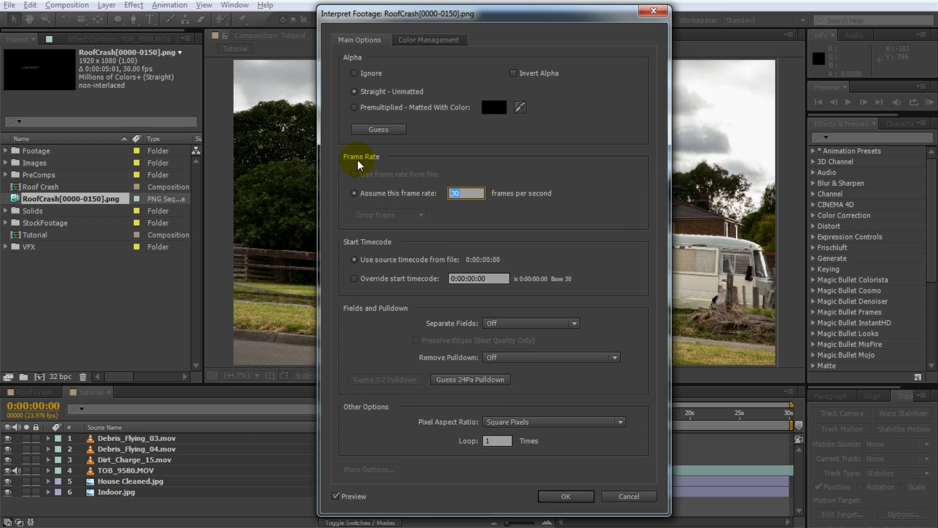
type("23.976")
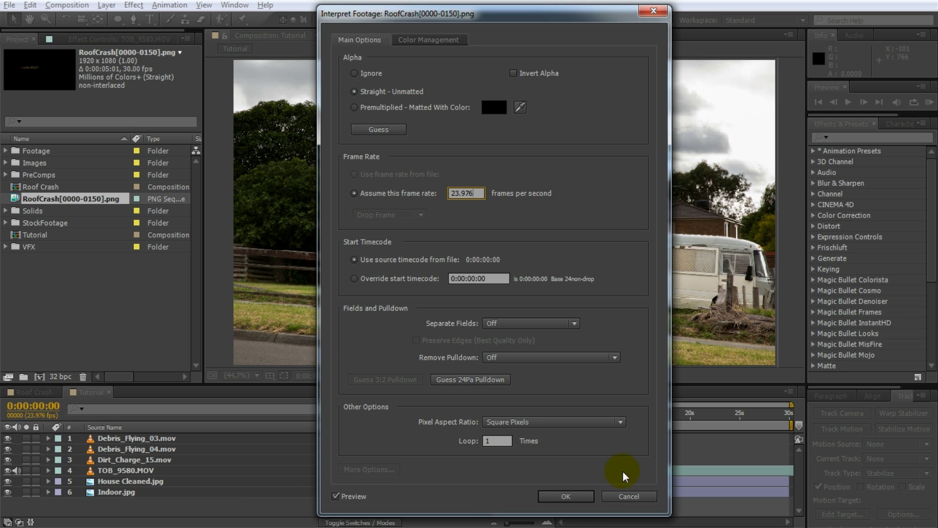
left_click(563, 496)
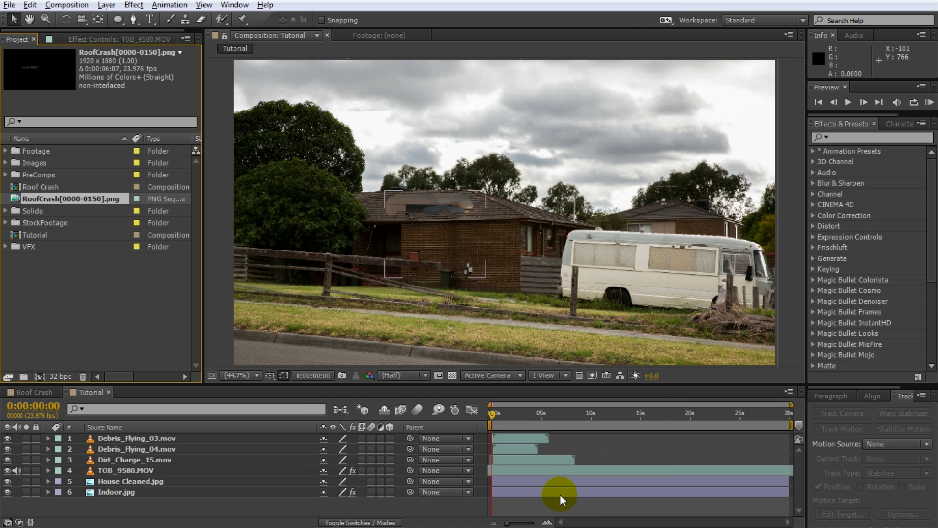
Step: Add the RoofCrash sequence to the Tutorial composition between Dirt_Charge_15.mov and TOB_9580.MOV
left_click_drag(50, 197, 147, 462)
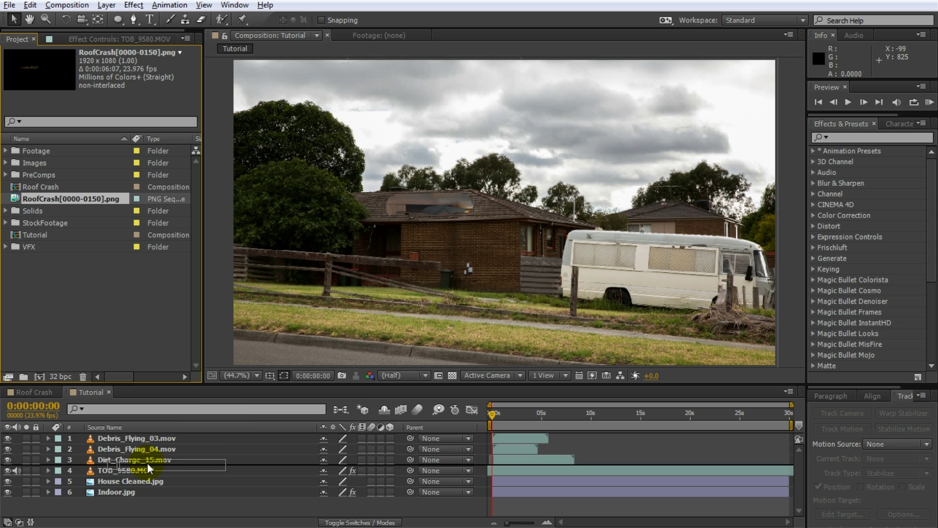
left_click_drag(147, 462, 147, 462)
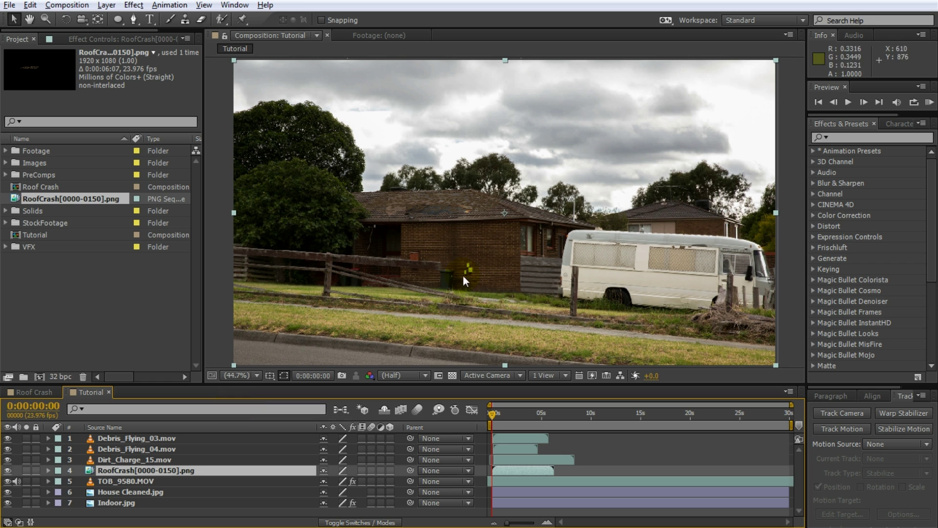
scroll(441, 223, "up", 3)
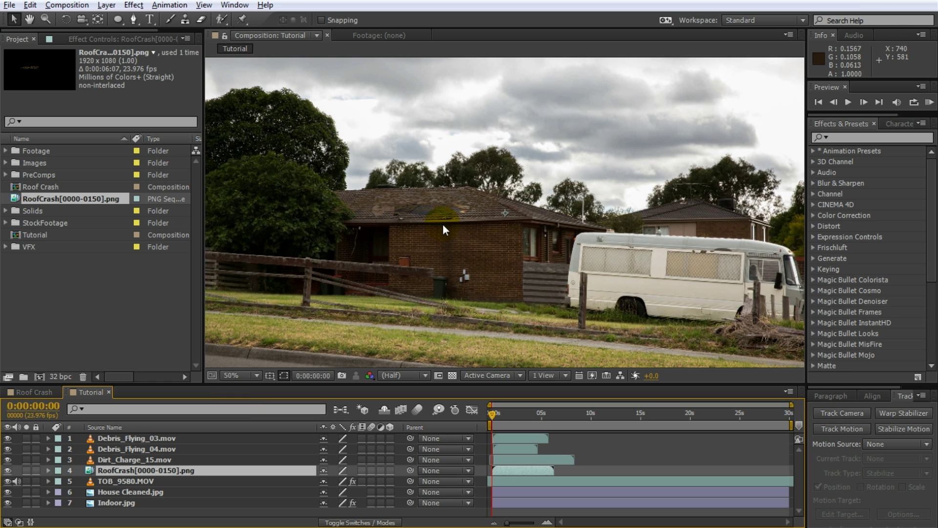
scroll(489, 235, "down", 2)
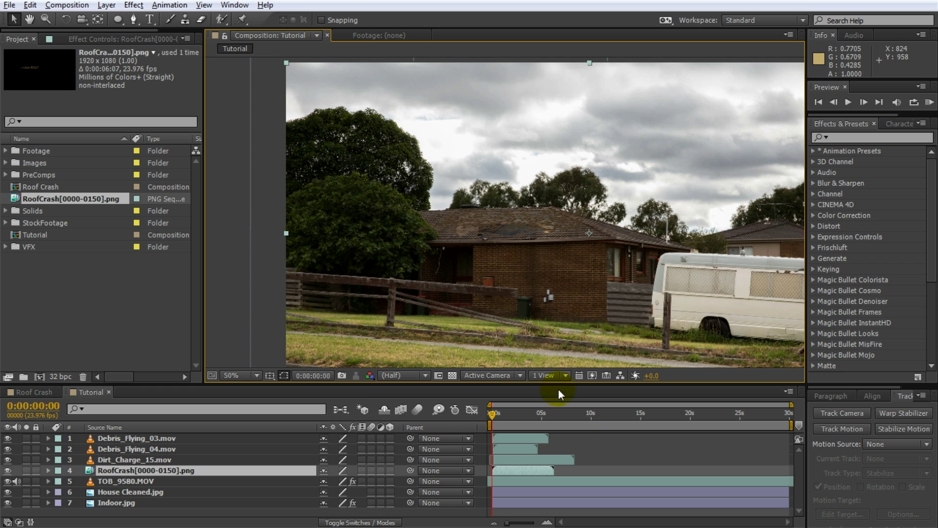
key("shift+slash")
left_click(637, 454)
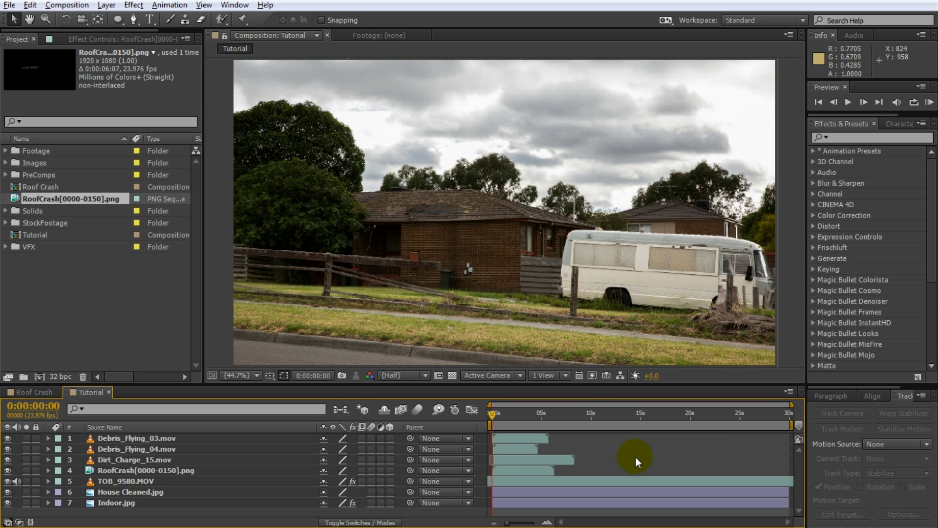
Step: Preview the composite, then hide both Debris_Flying layers and Dirt_Charge_15.mov to inspect the rendered tiles around the burst
key("space")
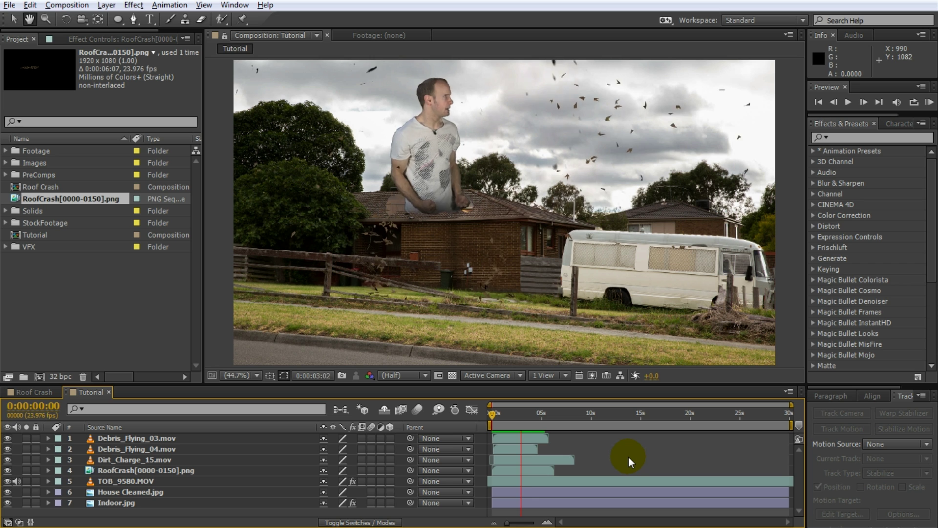
key("space")
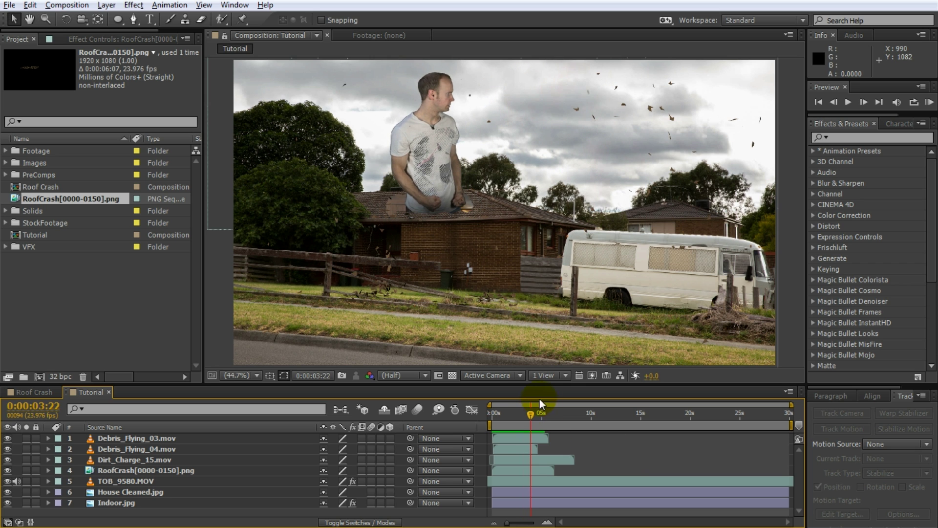
left_click_drag(528, 415, 499, 411)
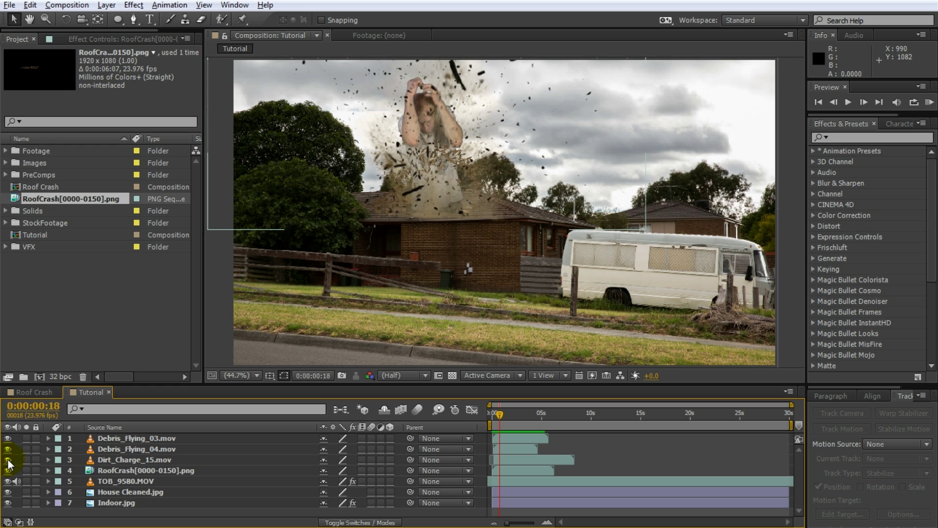
scroll(411, 176, "up", 2)
middle_click_drag(417, 170, 621, 267)
left_click_drag(494, 415, 499, 417)
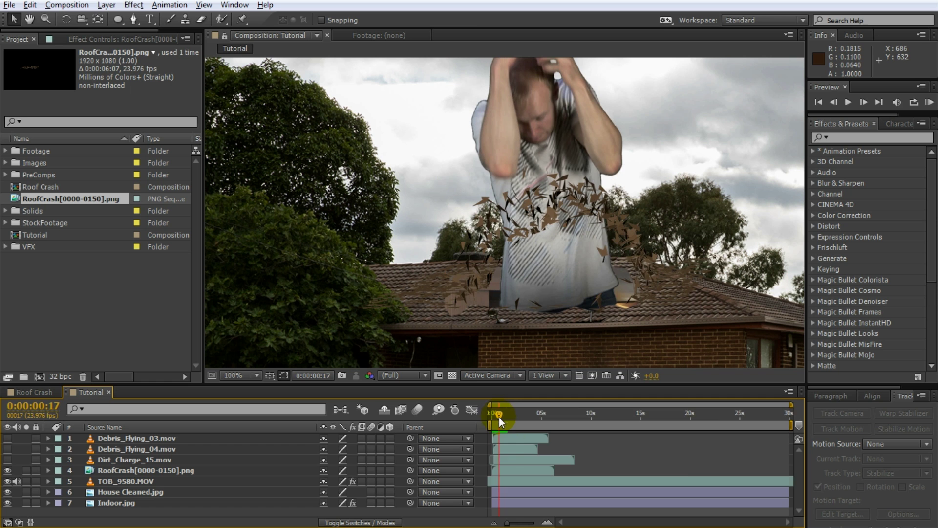
Step: Slide the RoofCrash layer slightly earlier to match the man bursting through the roof, and preview the composite from the start
scroll(552, 503, "up", 5, "alt")
left_click(512, 416)
left_click(540, 467)
left_click_drag(540, 467, 533, 468)
left_click_drag(513, 416, 500, 417)
left_click_drag(529, 469, 524, 470)
mouse_move(501, 418)
left_mouse_down()
mouse_move(526, 423)
mouse_move(500, 424)
mouse_move(518, 425)
left_mouse_up()
key("shift+slash")
key("F2")
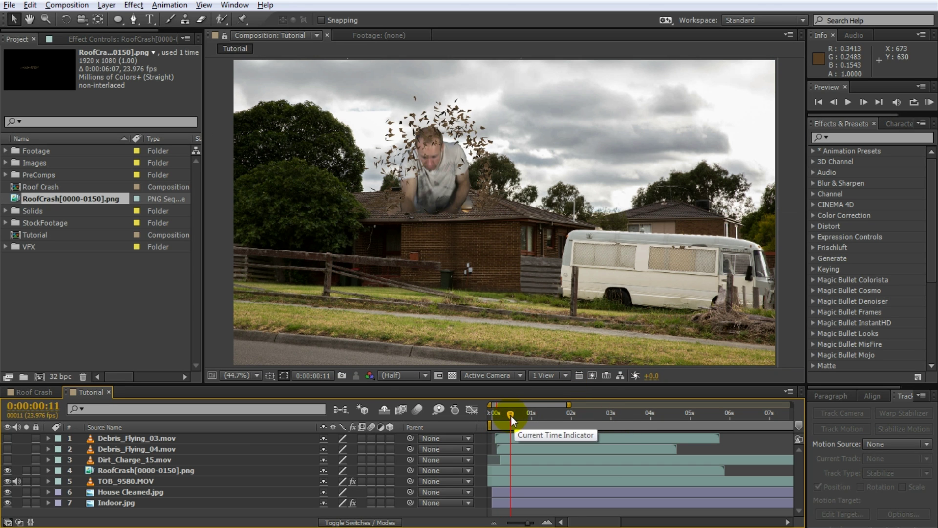
left_click_drag(511, 416, 485, 420)
key("KP_0")
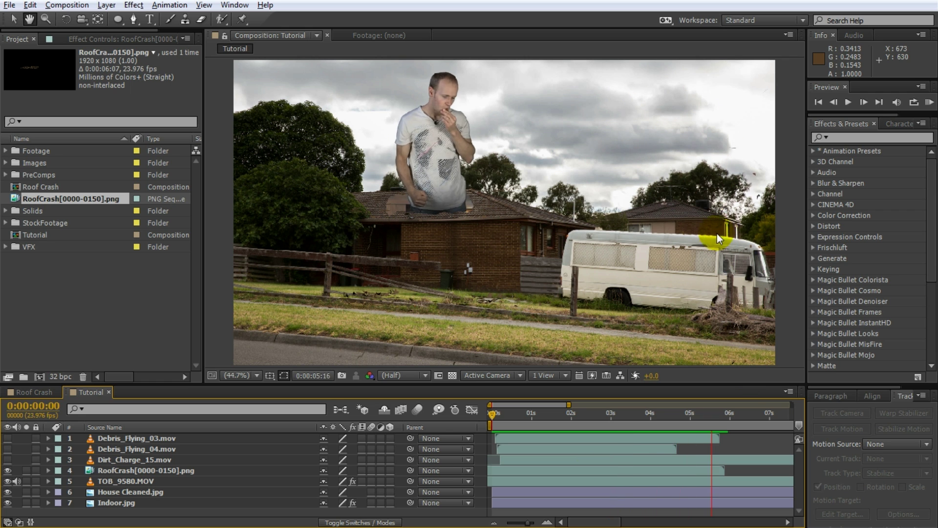
key("space")
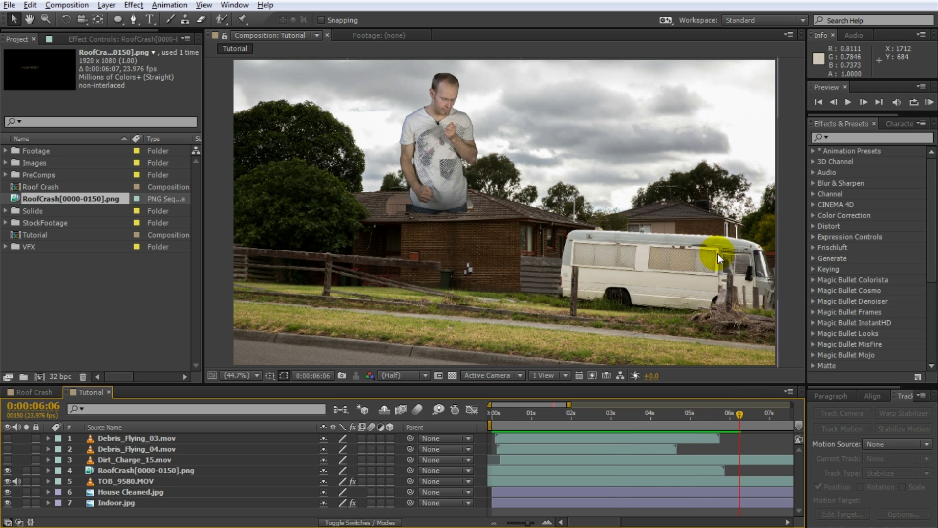
Step: Apply the Curves effect to the RoofCrash layer at frame 0:00:00:04 and slightly lower the RGB midtones
left_click_drag(738, 412, 500, 417)
left_click_drag(500, 417, 498, 416)
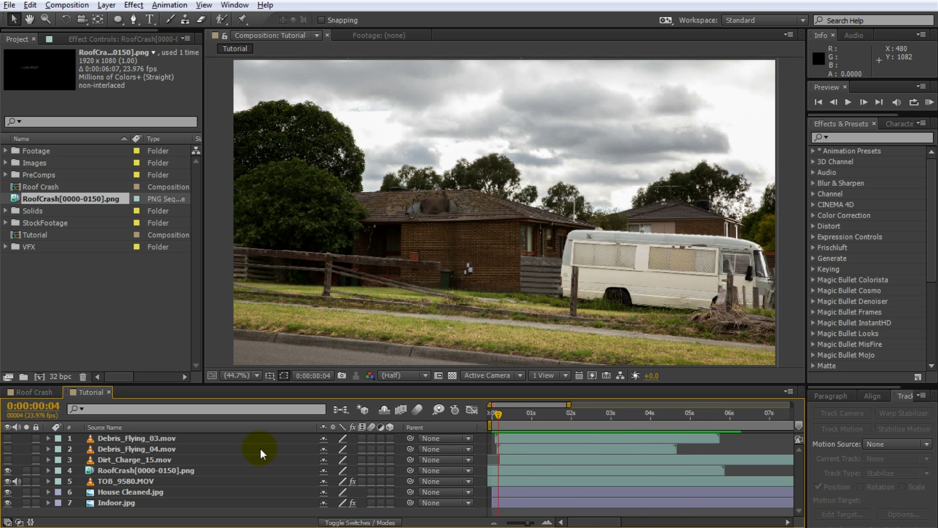
left_click(160, 469)
left_click(831, 138)
type("curves")
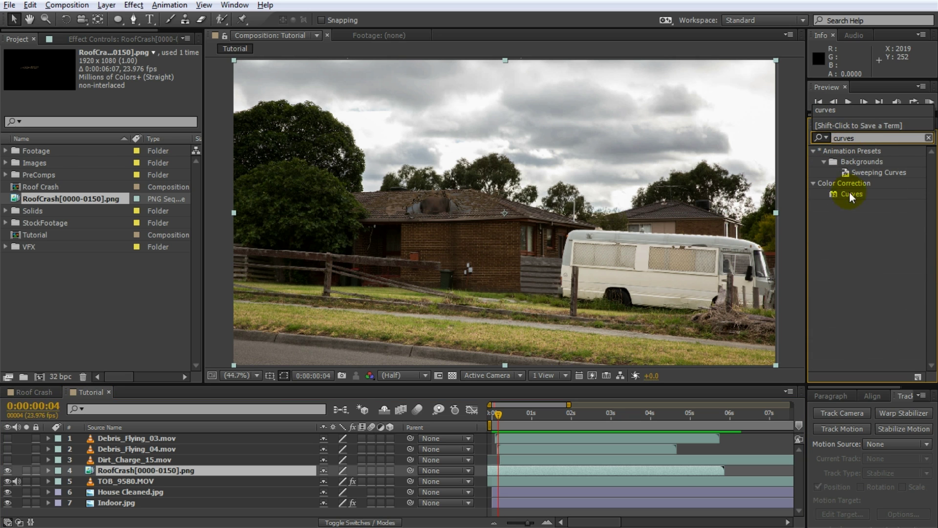
double_click(847, 194)
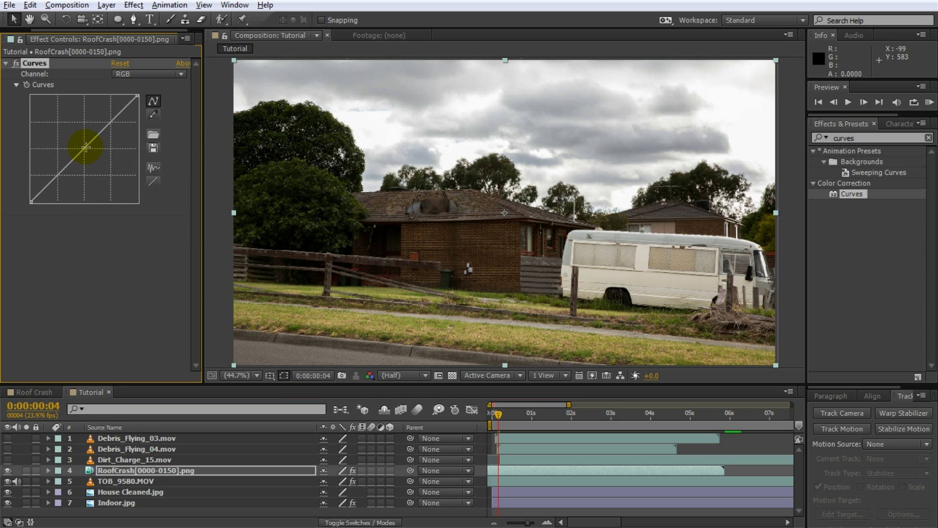
left_click_drag(85, 147, 89, 153)
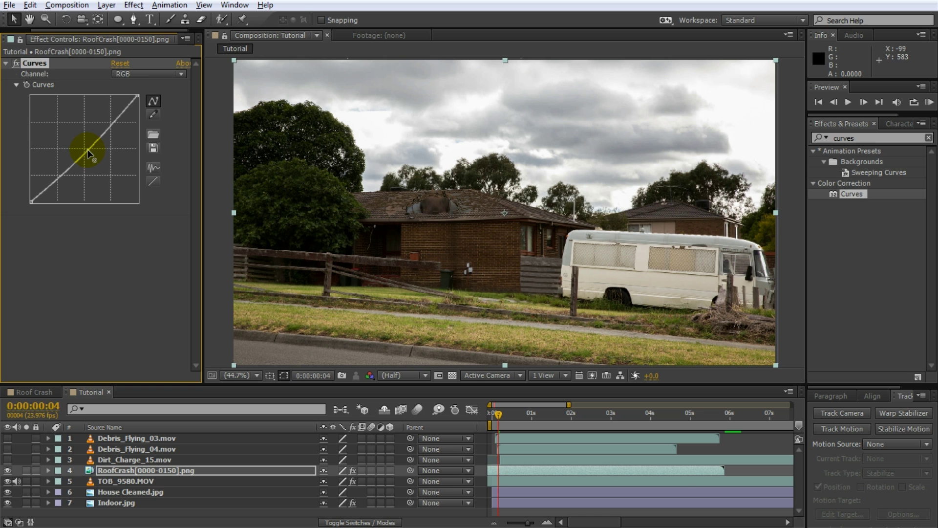
Step: Fine-tune the midpoint of the Red channel's curve on the RoofCrash layer
left_click(140, 75)
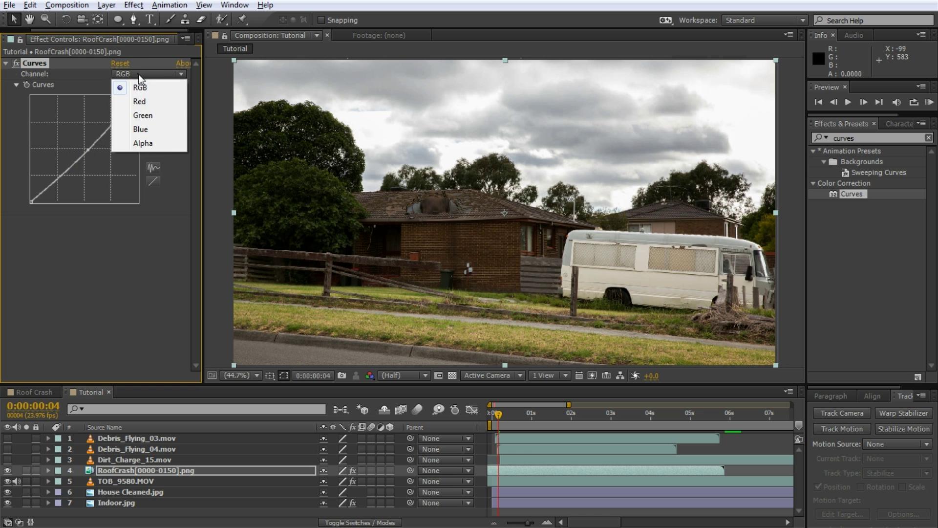
left_click(138, 102)
left_click_drag(82, 147, 86, 149)
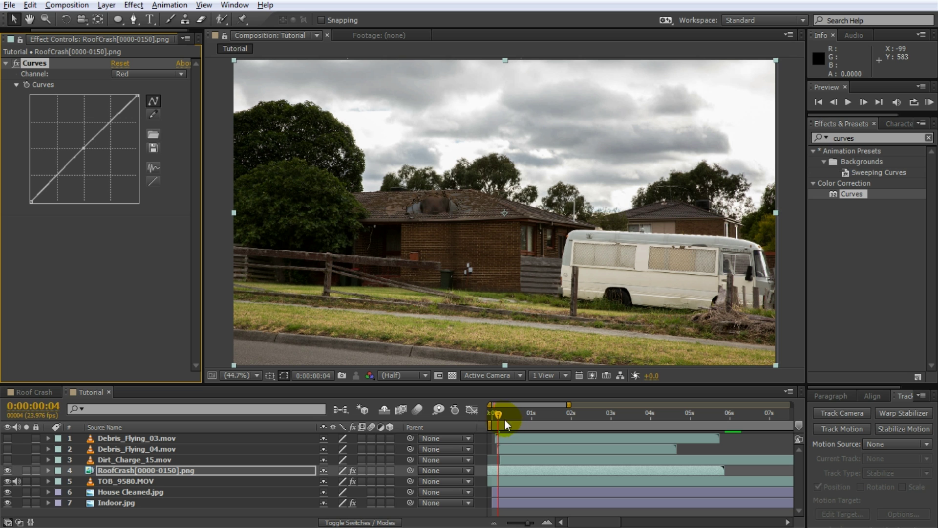
Step: At 0:00:02:15, draw a closed Pen mask on the RoofCrash layer around the fence's rails, post, diagonal boards and the ground in front
left_click_drag(497, 418, 599, 419)
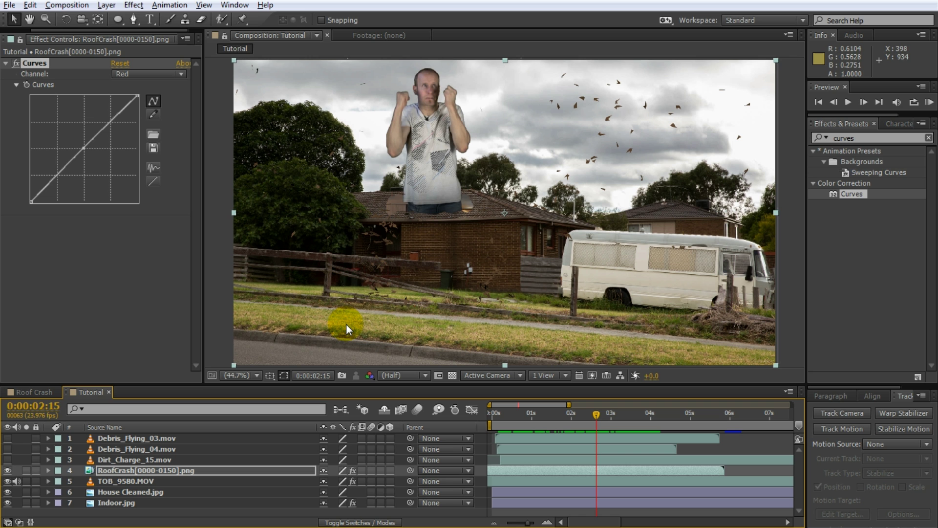
scroll(367, 304, "up", 2)
middle_click_drag(298, 298, 629, 126)
scroll(623, 147, "up", 2)
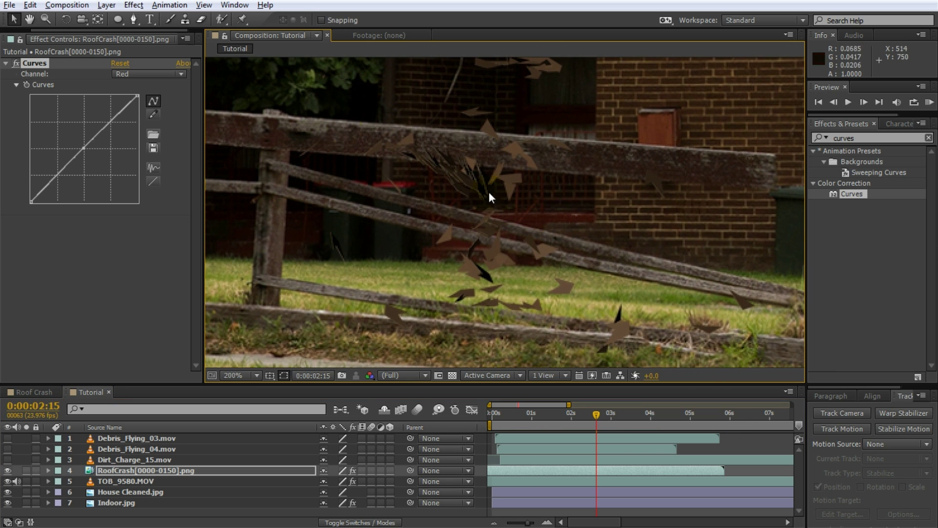
left_click(120, 471)
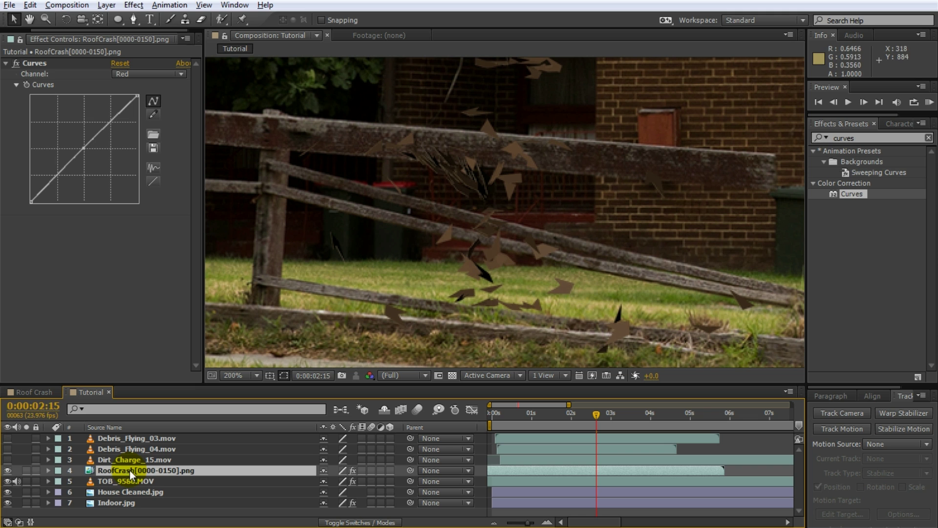
left_click(134, 22)
left_click(773, 155)
left_click(773, 190)
left_click(289, 149)
left_click(289, 163)
left_click(798, 290)
left_click(796, 308)
left_click(546, 258)
left_click(286, 198)
left_click(282, 276)
left_click(797, 337)
left_click_drag(764, 310, 761, 201)
scroll(761, 202, "down", 1)
left_click(645, 287)
left_click(228, 254)
left_click(235, 195)
left_click(372, 203)
left_click(379, 152)
left_click_drag(249, 144, 369, 164)
left_click(303, 155)
scroll(303, 155, "up", 1)
left_click_drag(506, 217, 349, 193)
left_click(349, 192)
left_click(743, 223)
left_click(745, 192)
left_click(366, 154)
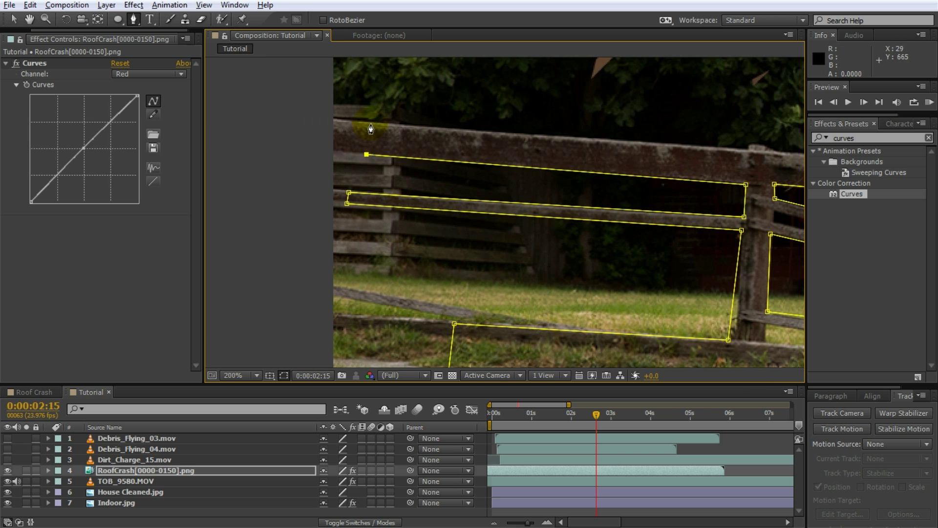
left_click(373, 128)
left_click_drag(635, 159, 397, 156)
left_click(511, 153)
left_click(534, 155)
left_click(633, 163)
left_click_drag(722, 173, 542, 169)
left_click(635, 174)
left_click_drag(488, 210, 696, 187)
scroll(666, 195, "down", 1)
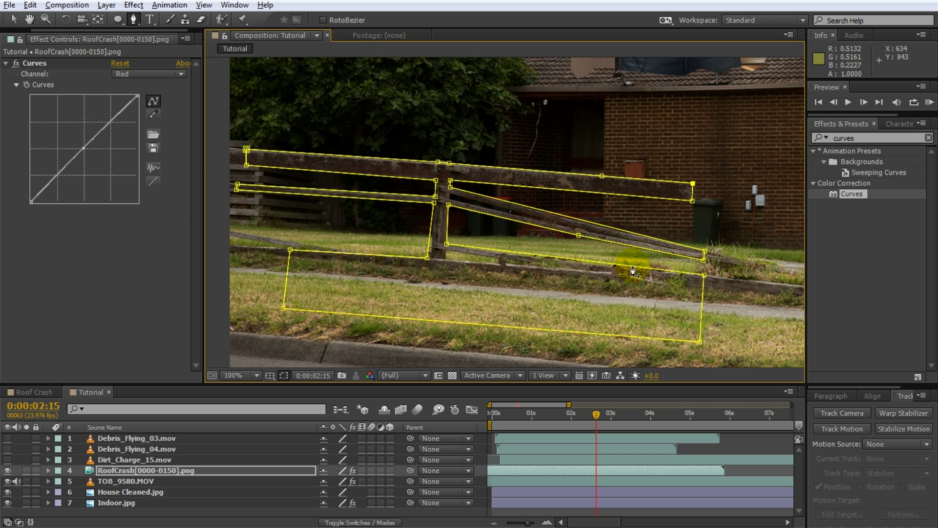
Step: Set the RoofCrash layer's fence mask to Subtract
left_click(195, 470)
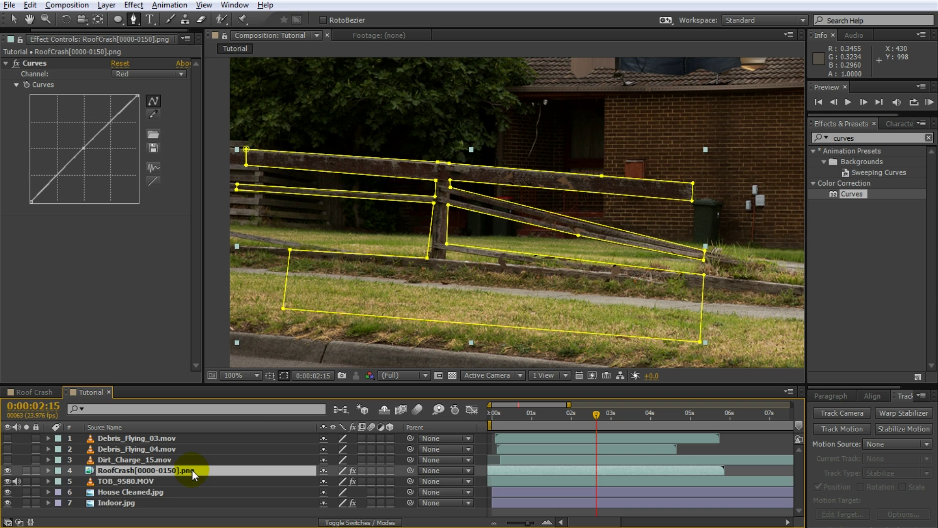
key("m")
left_click(351, 481)
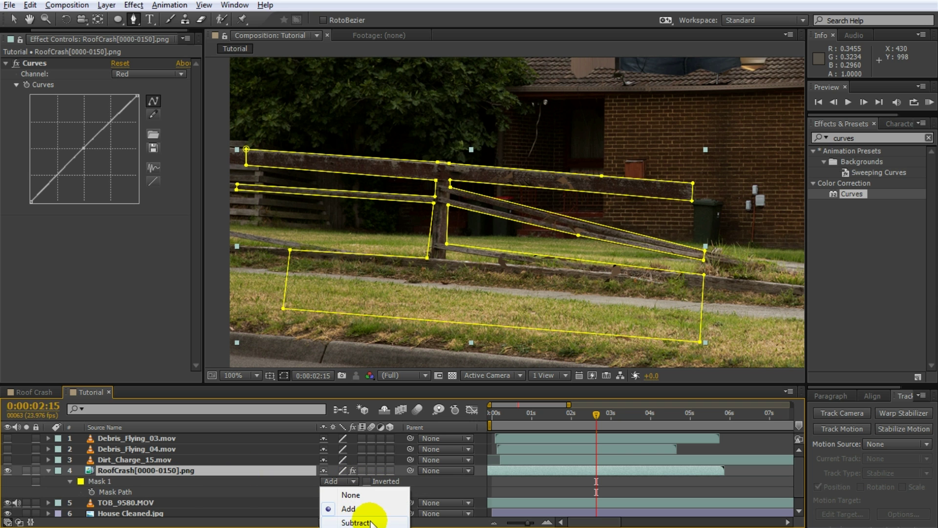
left_click(371, 522)
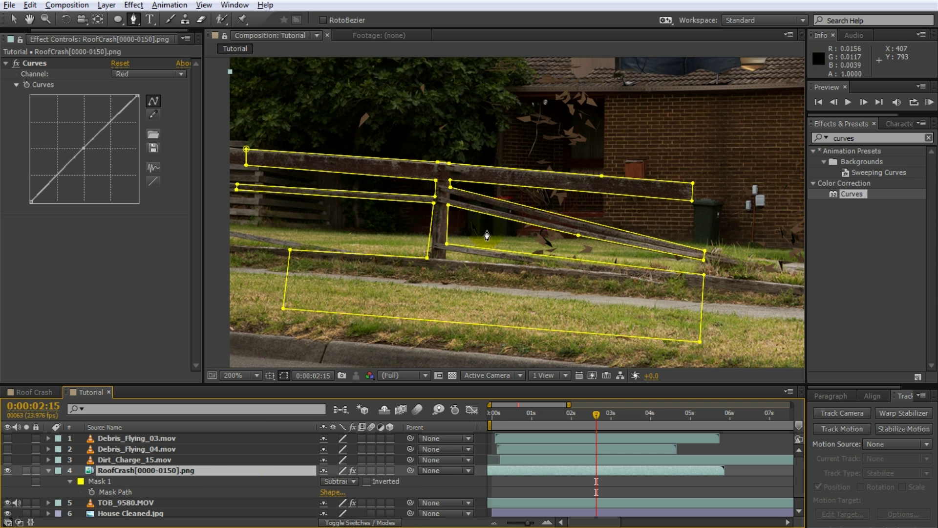
Step: Draw a narrow triangular mask over the gap between the fence's two diagonal boards, starting at the post
scroll(487, 237, "up", 2)
left_click_drag(683, 236, 575, 215)
scroll(586, 218, "down", 1)
left_click_drag(628, 230, 588, 222)
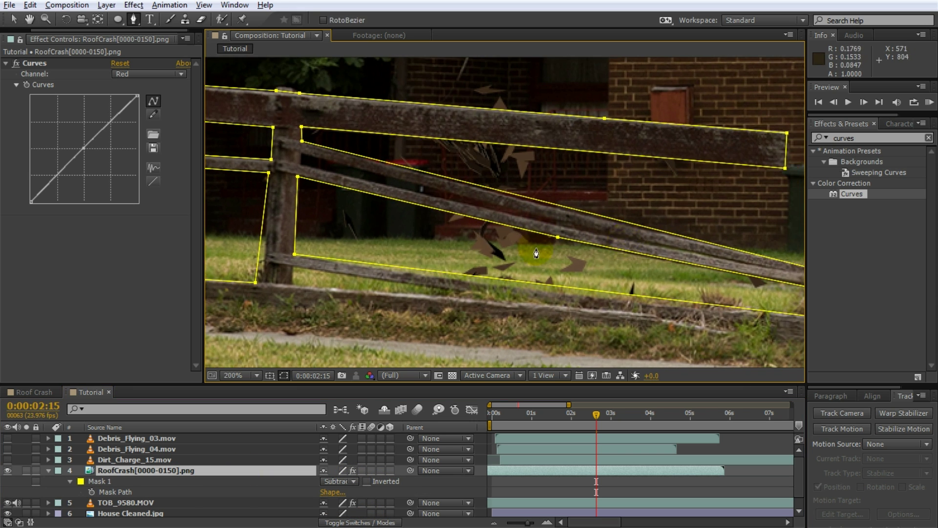
left_click(300, 153)
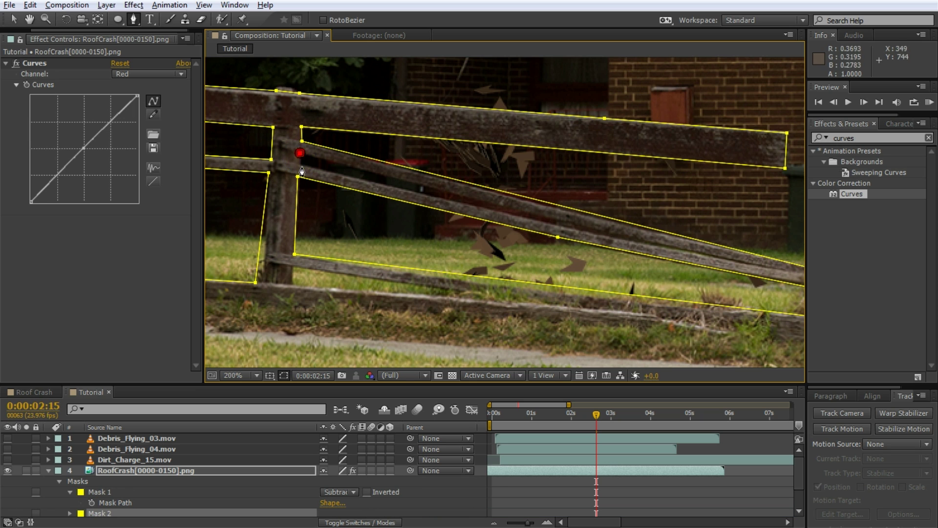
left_click(784, 270)
left_click(301, 153)
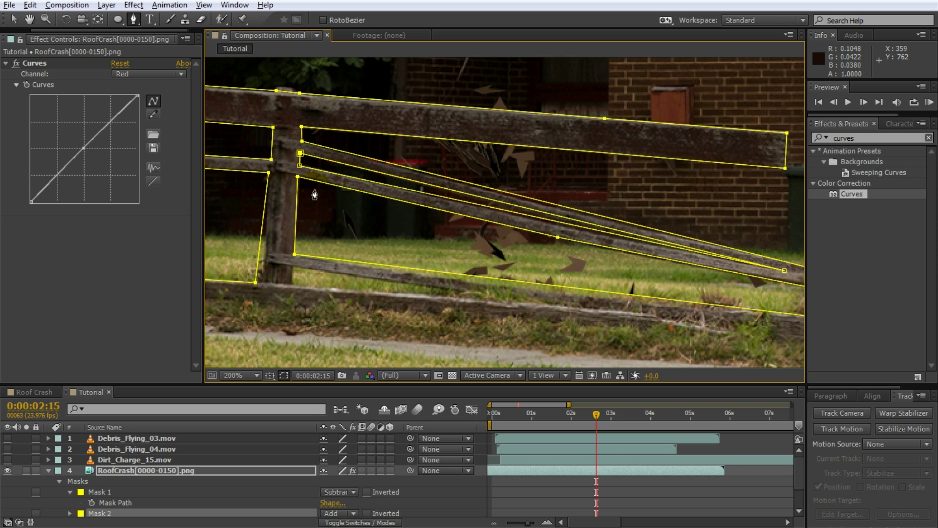
Step: Draw a triangular mask over the gap beneath the fence's lowest board, and nudge Mask 1's corner at the base of the post
key("space")
left_click_drag(313, 194, 553, 228)
mouse_move(485, 217)
left_mouse_down()
mouse_move(483, 154)
mouse_move(466, 140)
left_mouse_up()
left_click(462, 225)
left_click(463, 242)
left_click(647, 257)
left_click(463, 225)
left_click_drag(647, 257, 648, 254)
left_click_drag(425, 239, 432, 239)
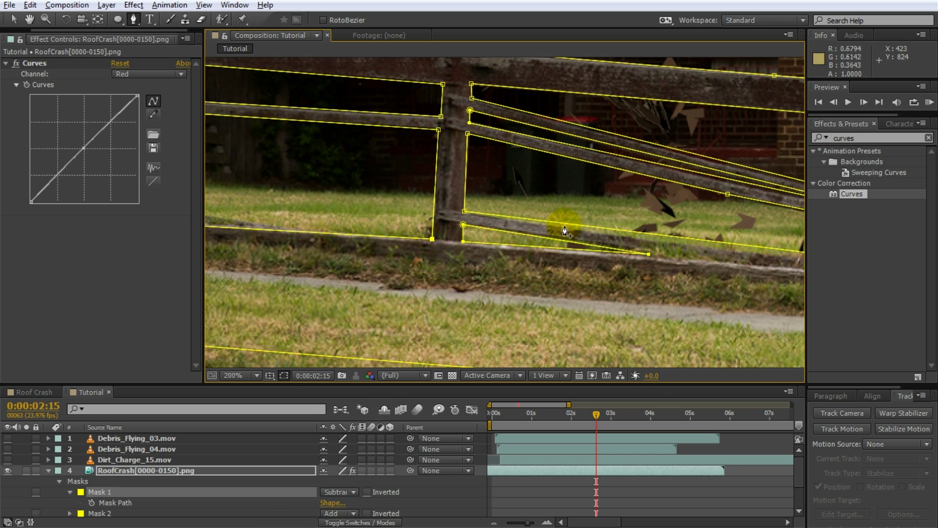
Step: Fit the composition in view, preview the fence-masked roof tiles, and park the playhead at 0:00:01:23
key("shift+slash")
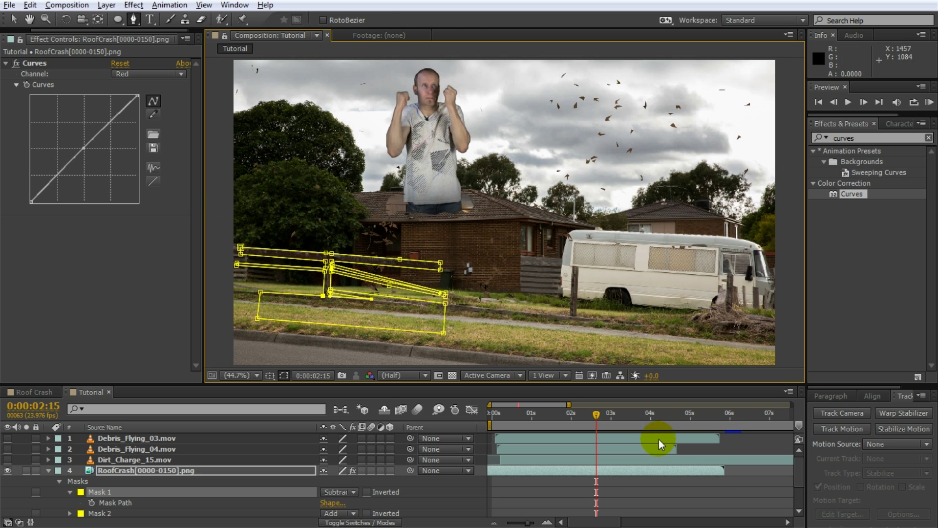
left_click(629, 488)
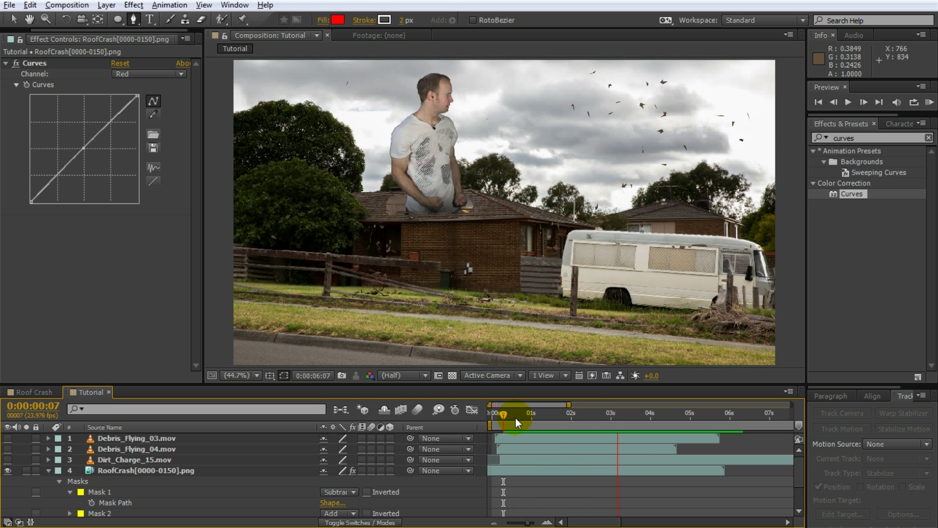
key("space")
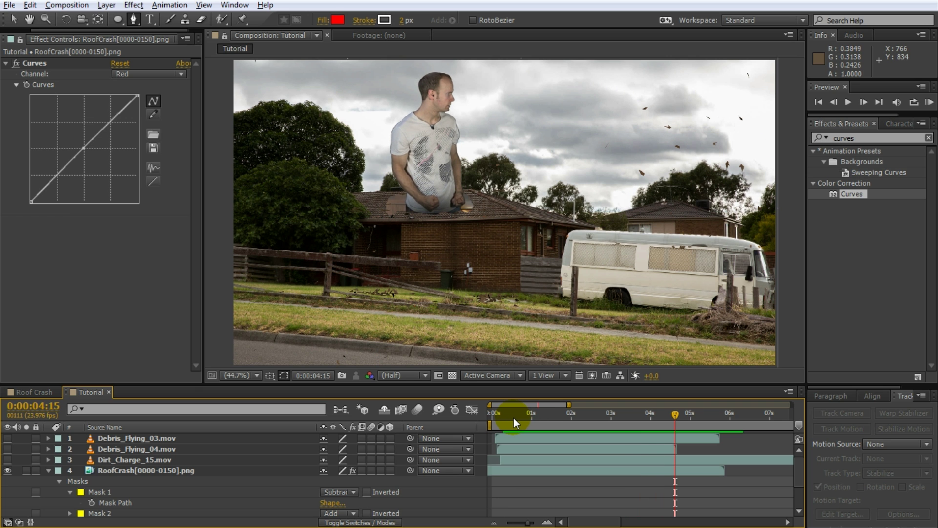
left_click_drag(677, 416, 565, 420)
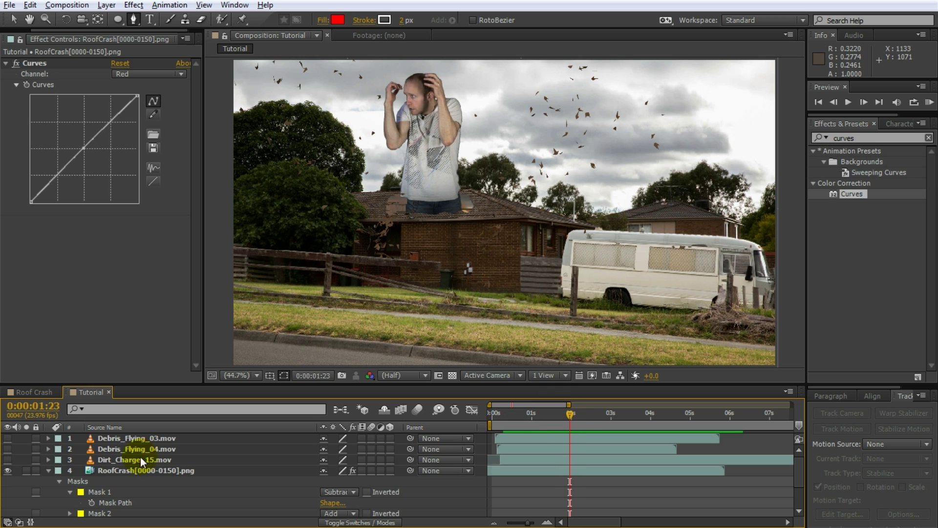
Step: Duplicate the RoofCrash layer and rename the copy "Roof Tile Shadows"
left_click(48, 470)
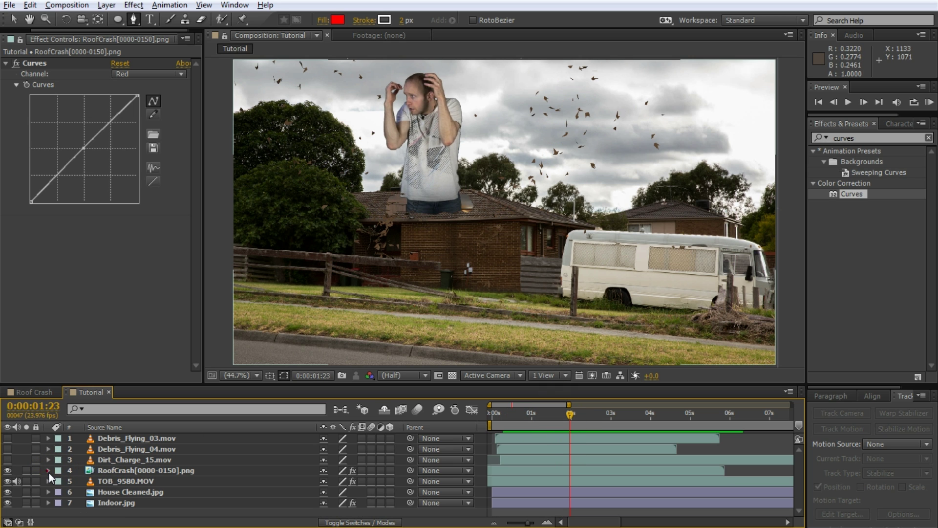
left_click(111, 471)
key("ctrl+d")
key("Return")
type("Roof Tile Shadows")
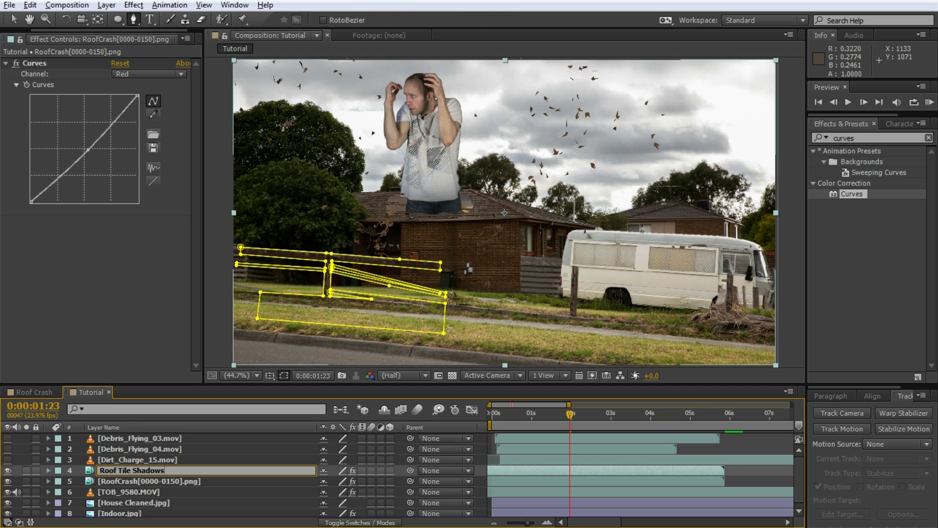
left_click(152, 471)
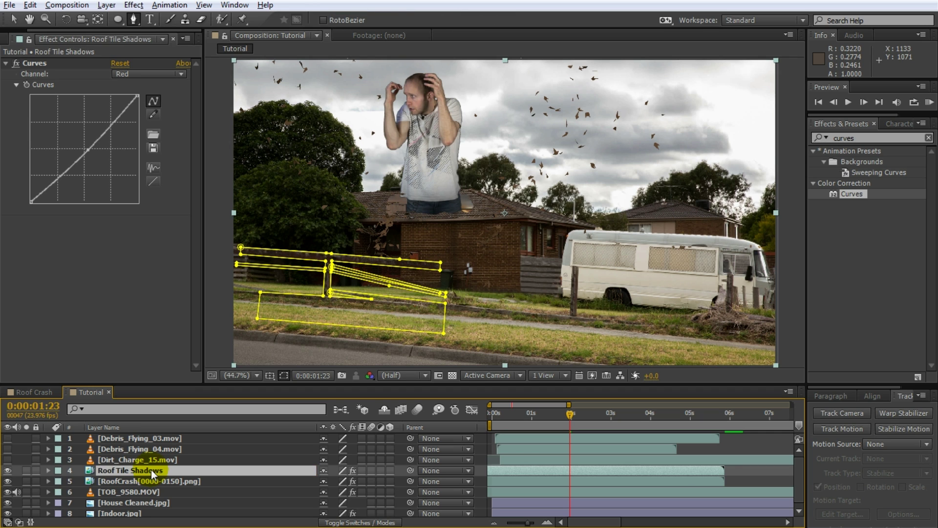
Step: Apply Hue/Saturation to the Roof Tile Shadows layer with Master Saturation -100 and Master Lightness -100
double_click(844, 139)
type("satu")
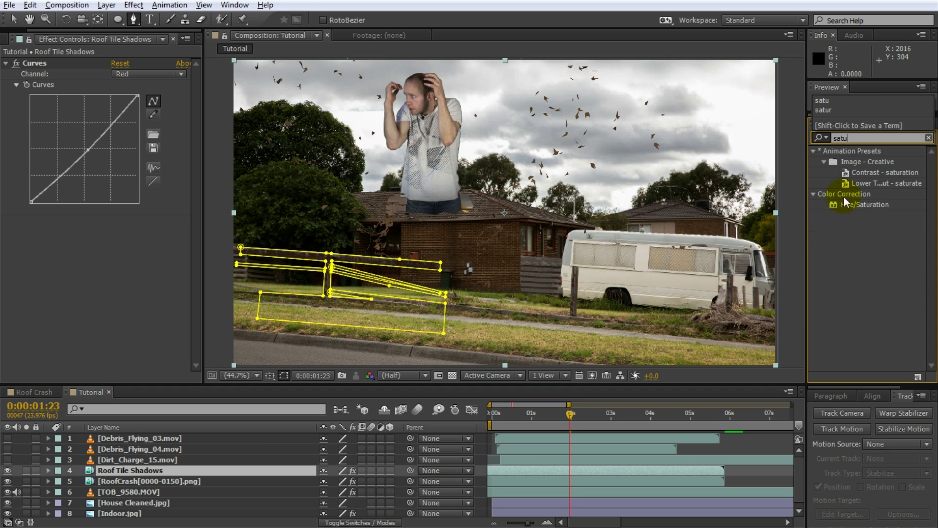
double_click(855, 205)
left_click(113, 301)
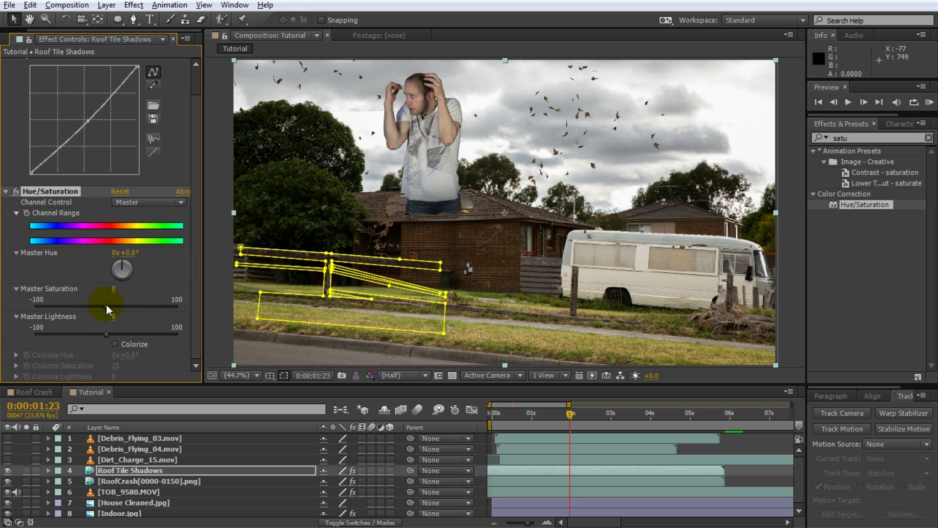
left_click_drag(107, 304, 37, 308)
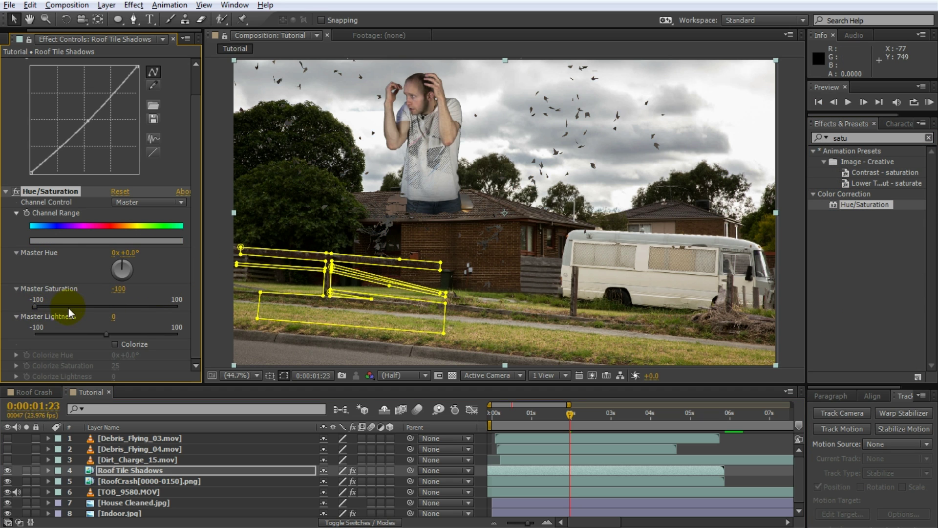
left_click_drag(105, 335, 13, 342)
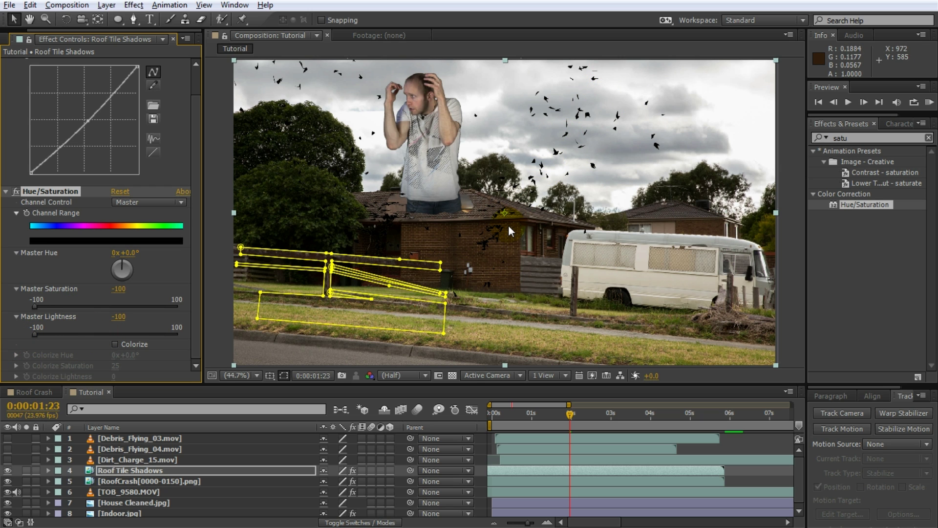
Step: Shift the shadow tiles down and to the right within their masks using Pan Behind, and apply Fast Blur with Blurriness 20
left_click(97, 19)
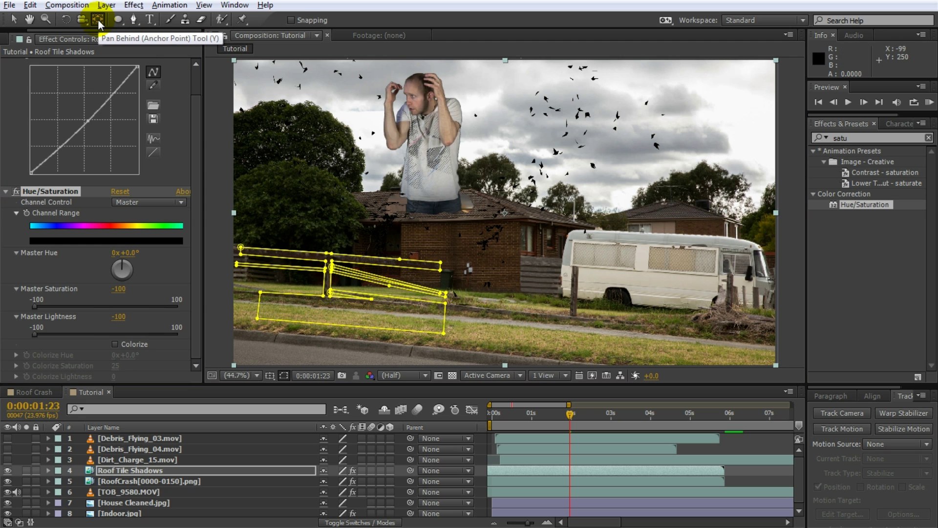
left_click_drag(379, 140, 400, 190)
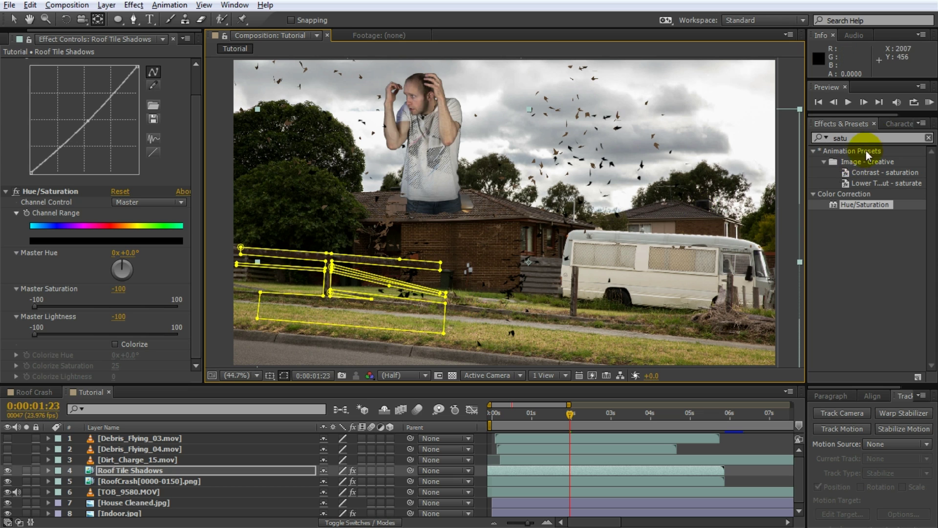
double_click(856, 138)
type("fast")
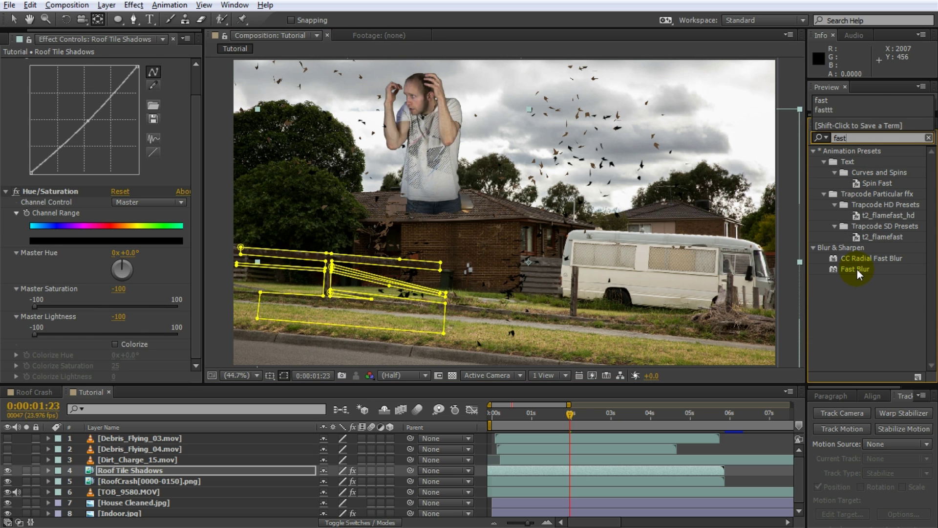
double_click(857, 269)
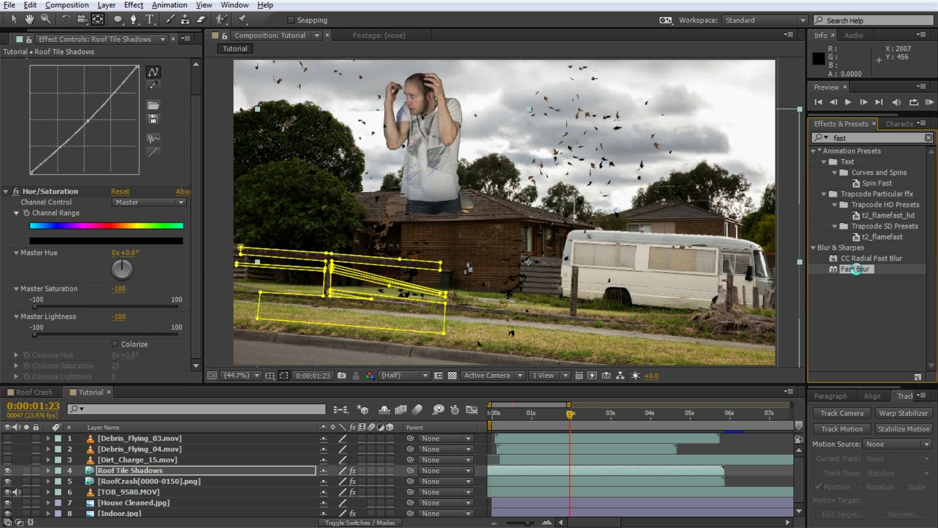
left_click_drag(116, 355, 126, 355)
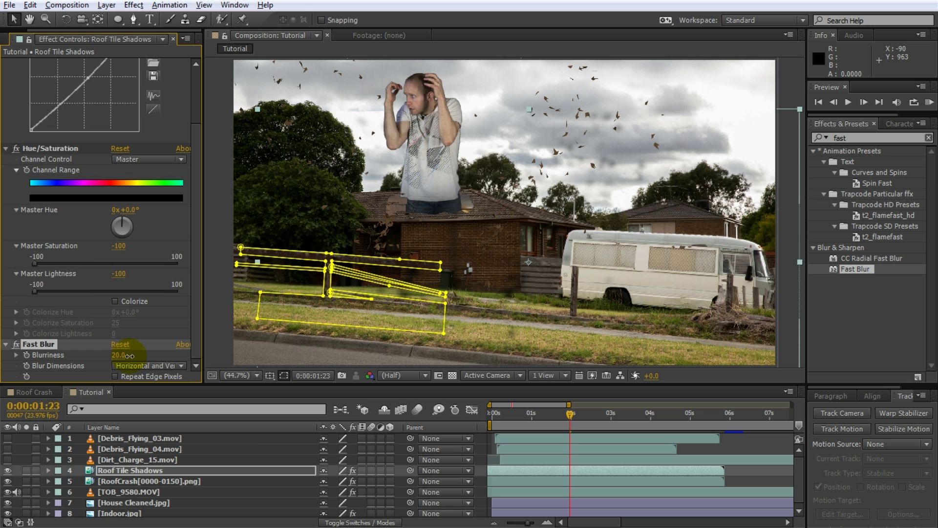
Step: Set the Roof Tile Shadows layer's Opacity to 50% and move it beneath the RoofCrash layer
left_click(135, 470)
key("t")
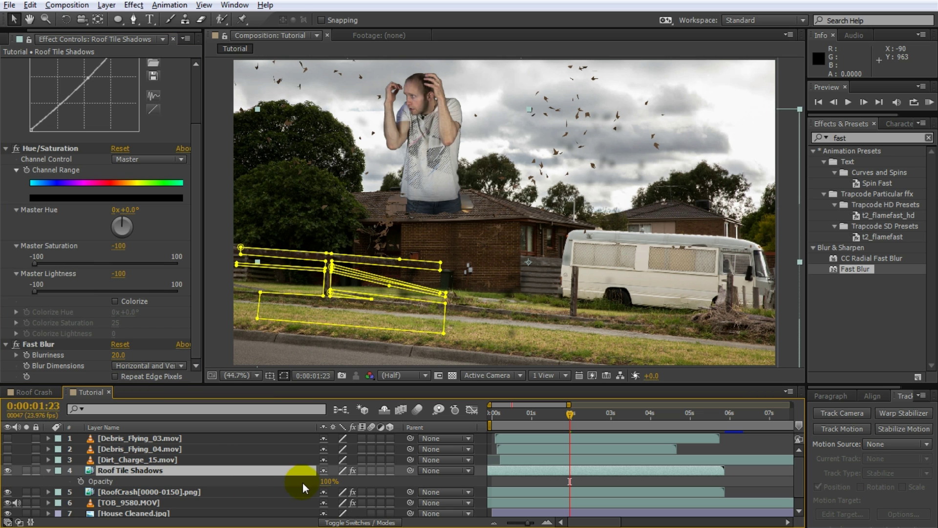
left_click_drag(305, 484, 296, 487)
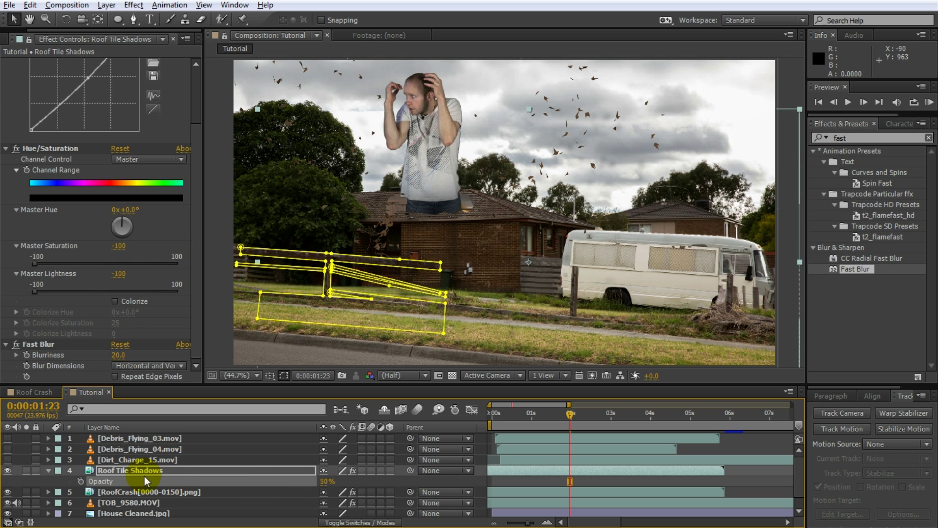
left_click_drag(141, 470, 141, 495)
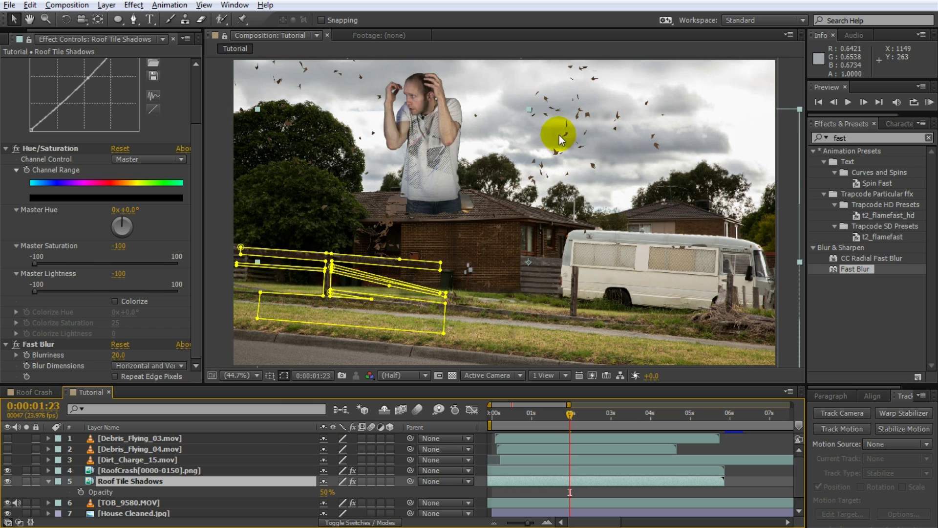
Step: Draw a closed Pen mask on Roof Tile Shadows that follows the roofs and tree line and encloses everything below the sky, past the frame edges
left_click(132, 19)
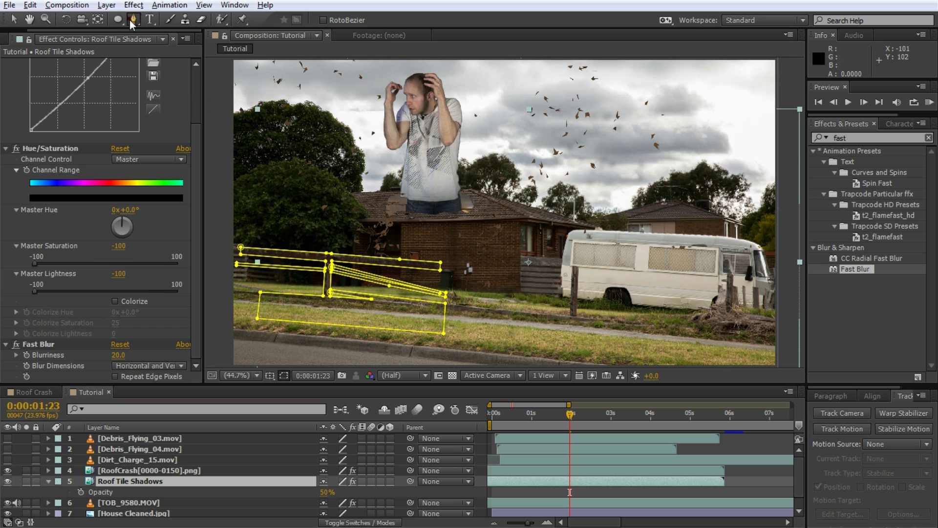
left_click(801, 300)
left_click(761, 241)
left_click(724, 214)
left_click(659, 192)
left_click(580, 218)
left_click(509, 198)
left_click(473, 182)
left_click(462, 168)
left_click(376, 192)
left_click(345, 170)
left_click(297, 161)
left_click(230, 174)
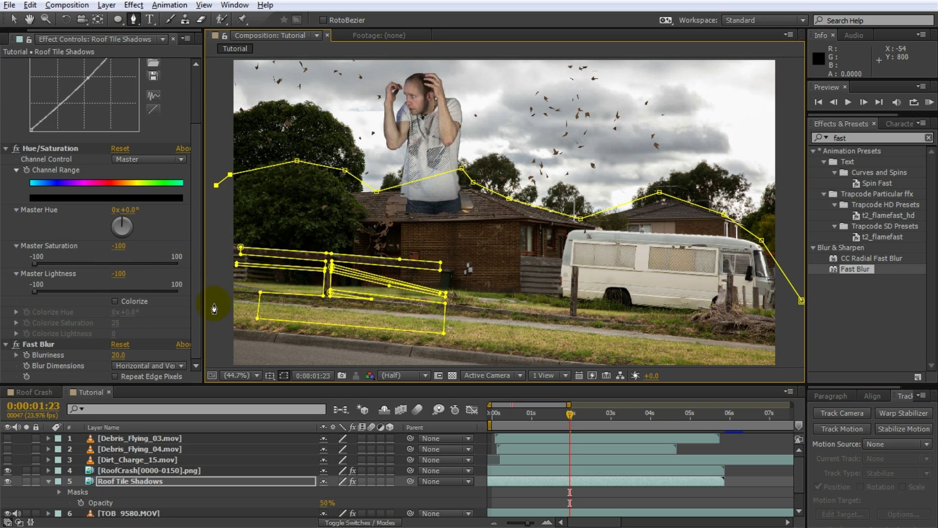
left_click_drag(224, 323, 232, 267)
left_click(218, 358)
left_click(771, 357)
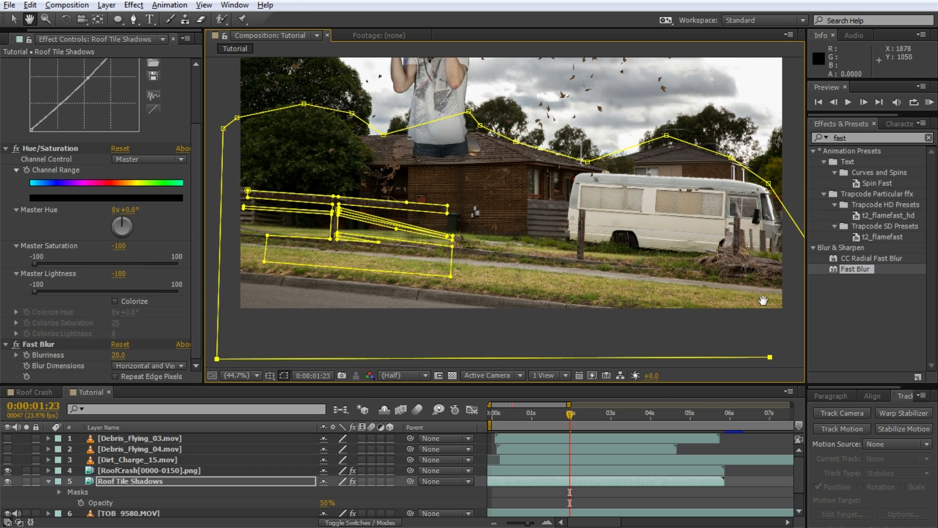
left_click_drag(764, 298, 678, 304)
left_click(713, 343)
left_click(724, 251)
key("space")
left_click_drag(767, 204, 850, 245)
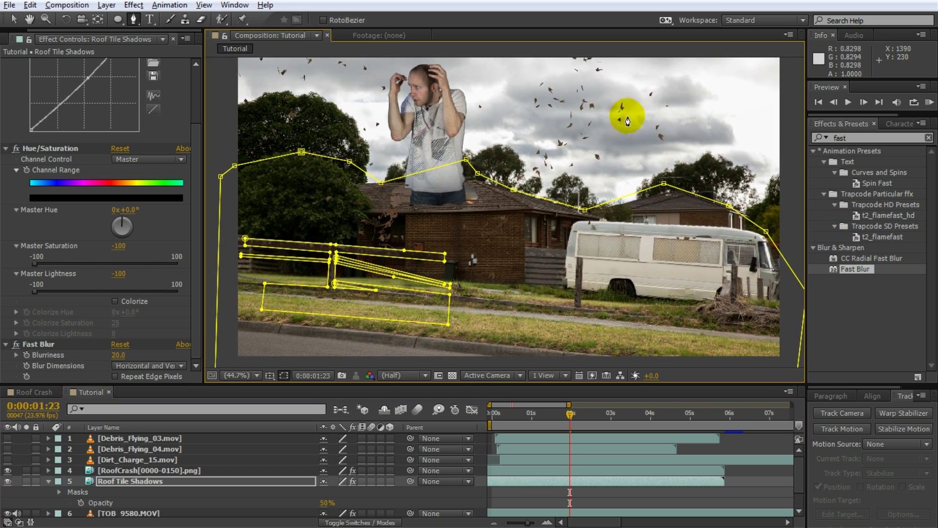
Step: Reorder the Roof Tile Shadows masks so the new skyline mask, Mask 4, sits above Mask 1
left_click(127, 483)
key("m")
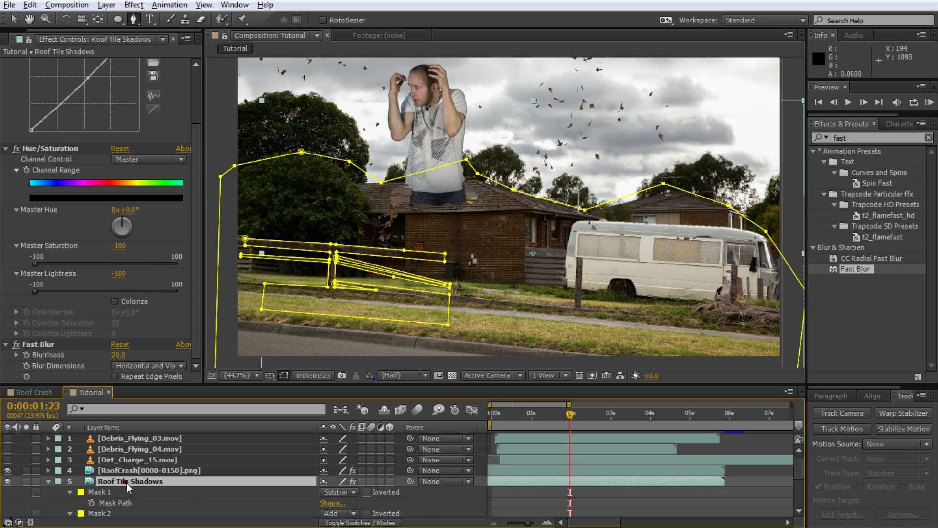
scroll(179, 483, "down", 1)
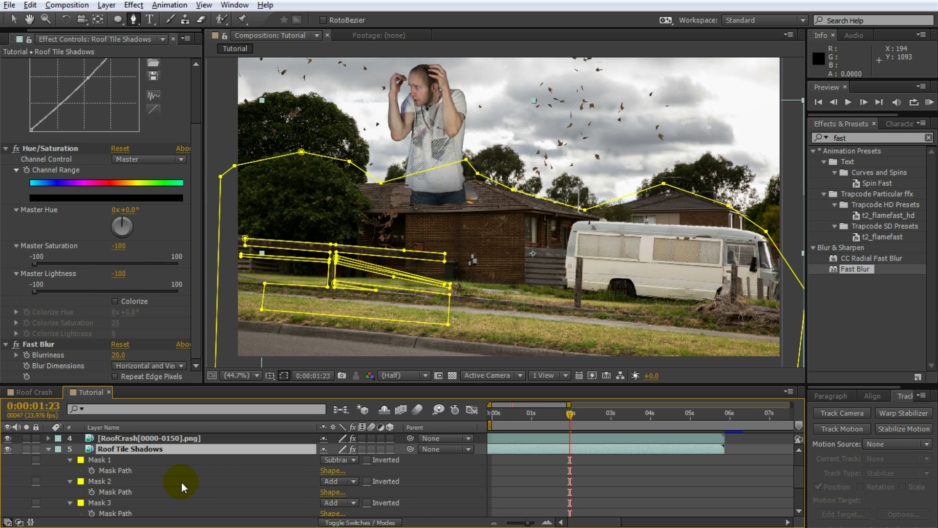
scroll(180, 482, "down", 1)
left_click(101, 491)
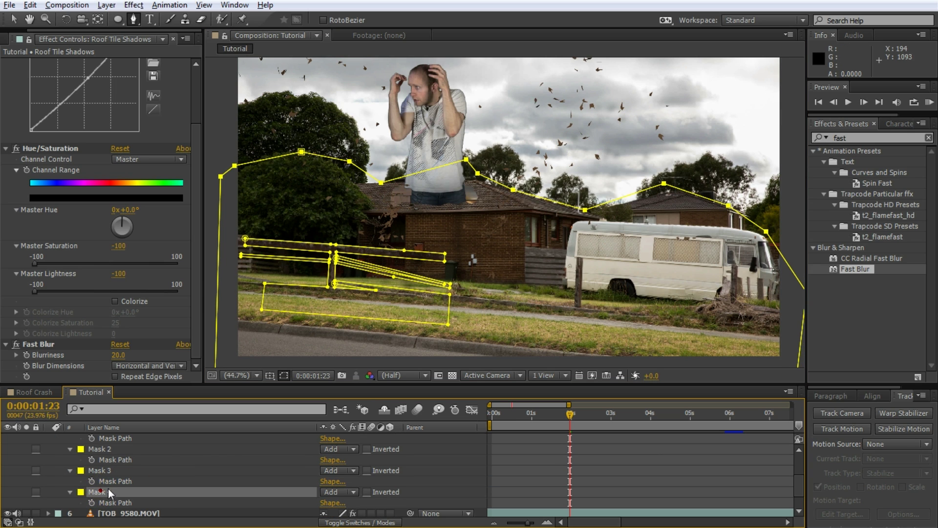
mouse_move(106, 489)
left_mouse_down()
mouse_move(107, 436)
mouse_move(83, 427)
mouse_move(105, 490)
left_mouse_up()
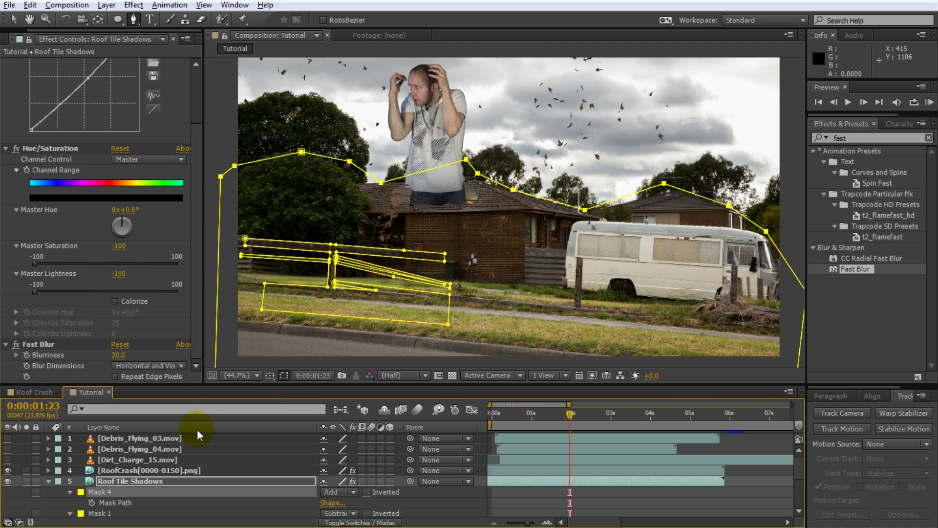
Step: Compare the frame with the Roof Tile Shadows layer hidden and shown, leaving it shown
left_click(7, 480)
left_click(8, 480)
left_click(8, 480)
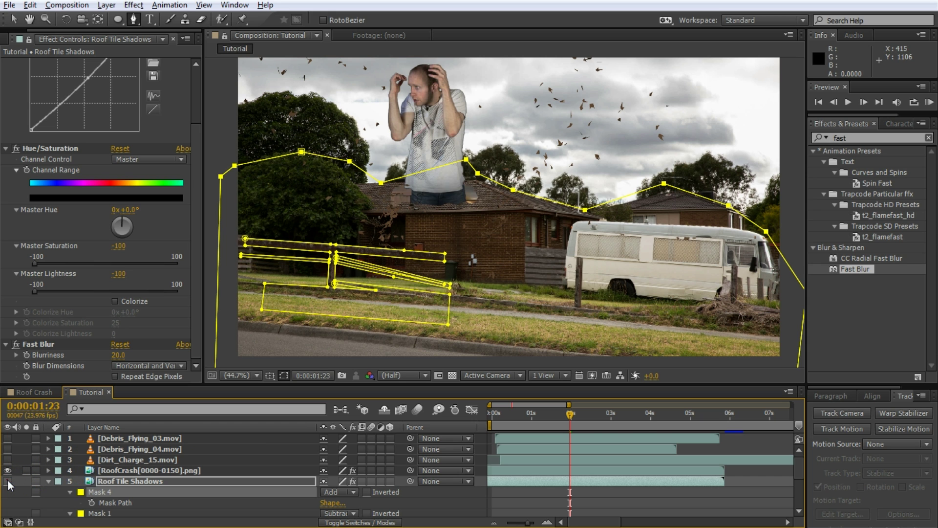
left_click(7, 481)
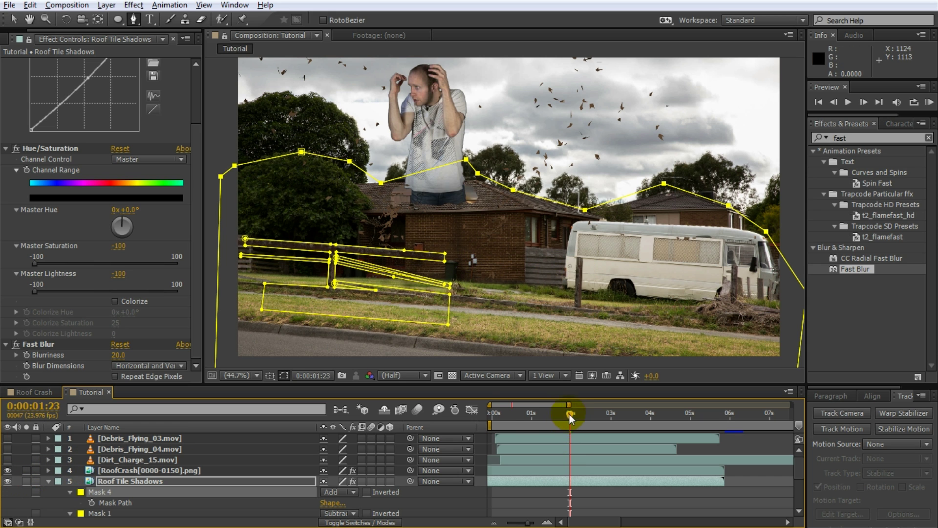
Step: Preview the composition from its first frame to check the tile shadows, and return the playhead to 0:00:00:05
key("Home")
left_click(563, 500)
key("space")
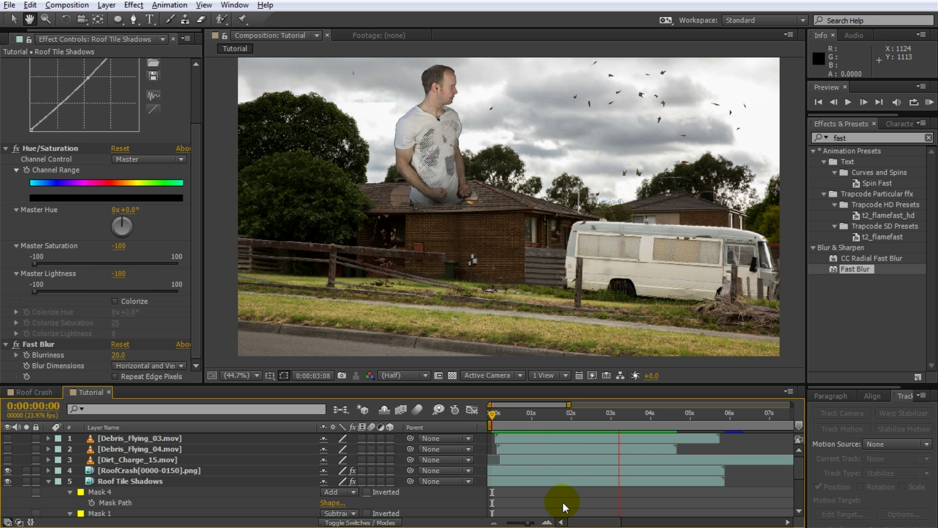
key("space")
left_click_drag(655, 414, 499, 422)
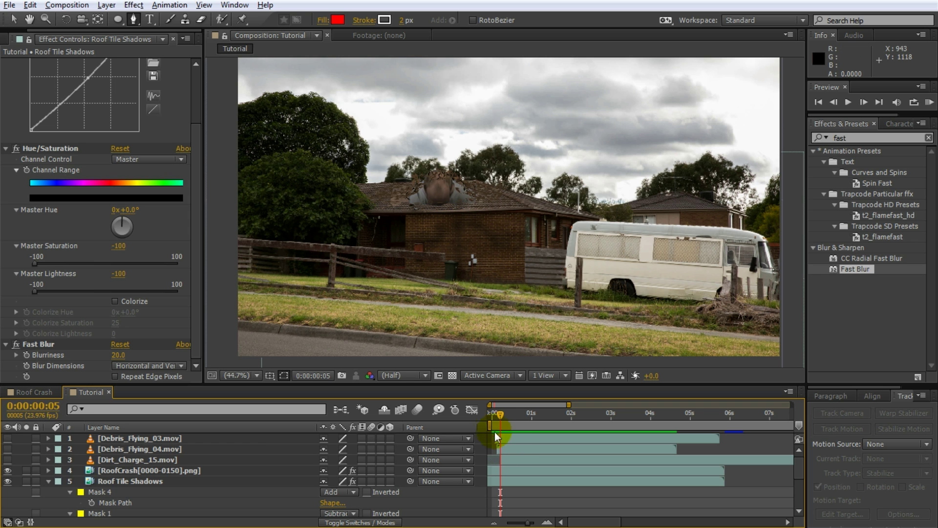
Step: Add an Opacity keyframe of 45% to the Roof Tile Shadows layer at 0:00:01:01
left_click_drag(499, 416, 535, 420)
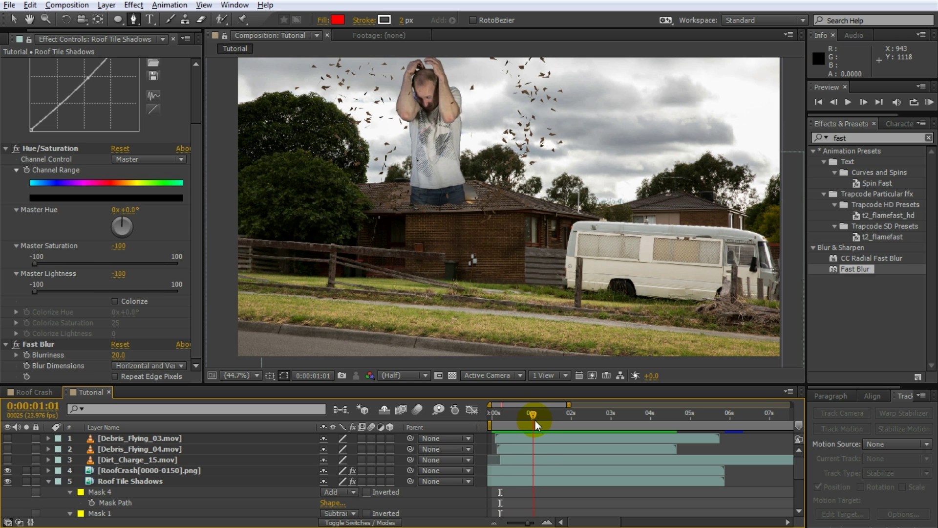
left_click(534, 479)
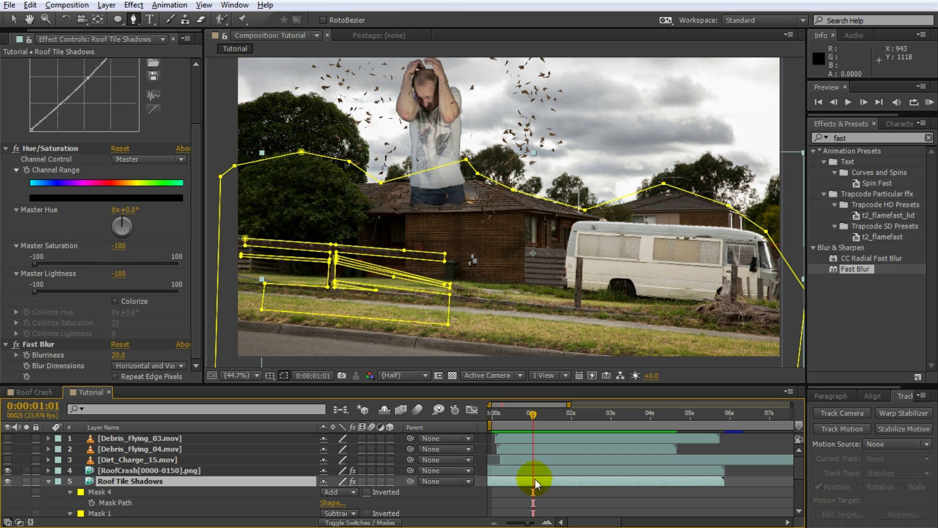
key("t")
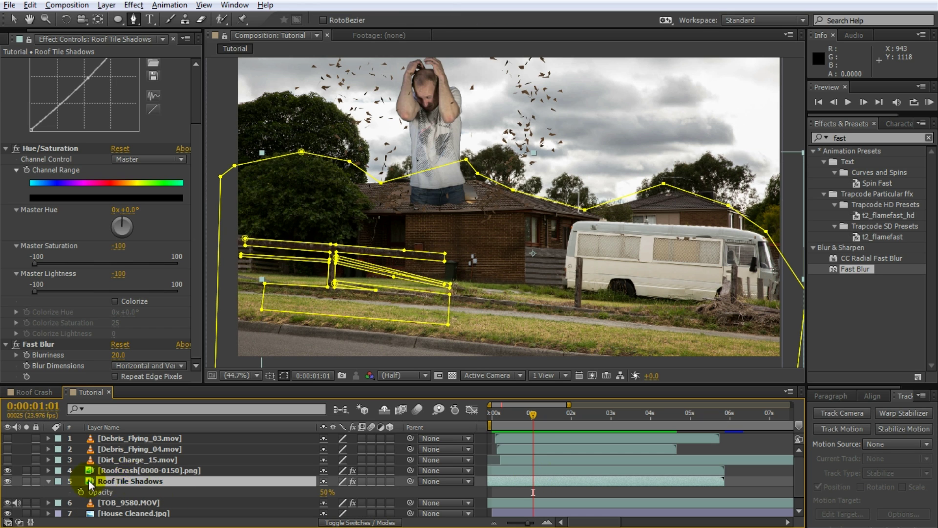
left_click(81, 492)
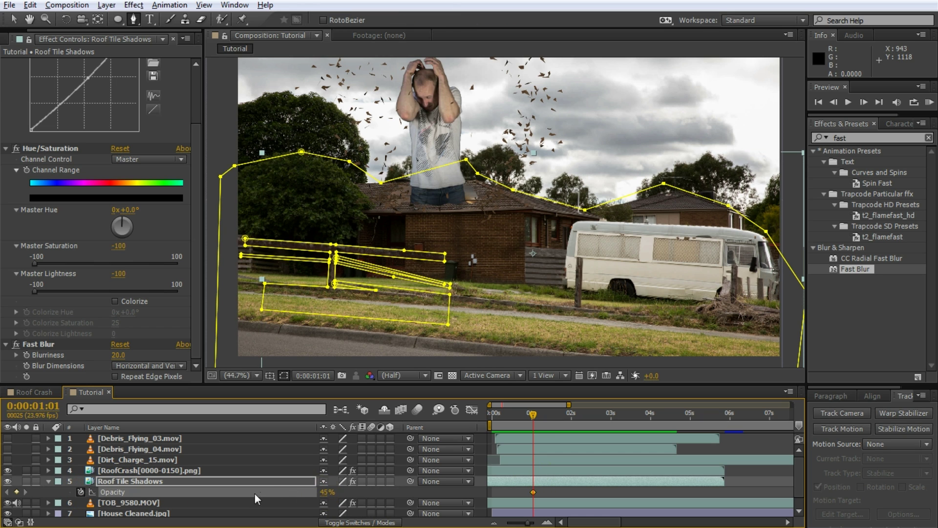
Step: Add an Opacity keyframe of 50% to the Roof Tile Shadows layer at 0:00:01:10 and check a frame near 0:00:03:14
left_click_drag(533, 414, 548, 418)
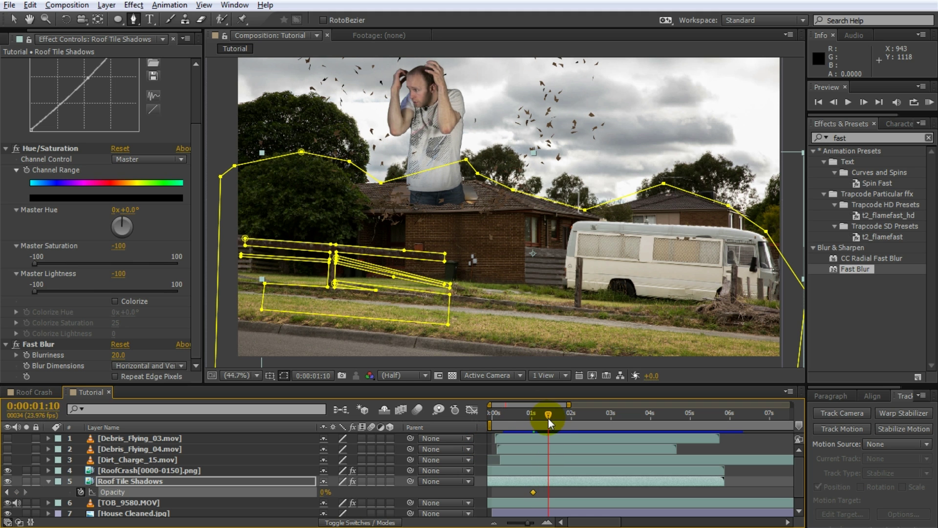
left_click_drag(326, 493, 336, 492)
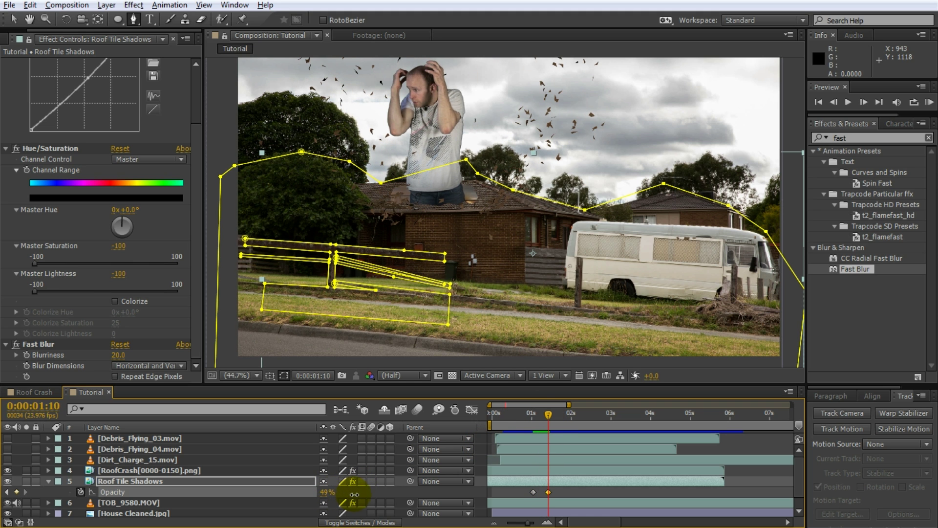
mouse_move(543, 415)
left_mouse_down()
mouse_move(529, 416)
mouse_move(649, 425)
mouse_move(526, 414)
mouse_move(634, 423)
left_mouse_up()
left_click(761, 469)
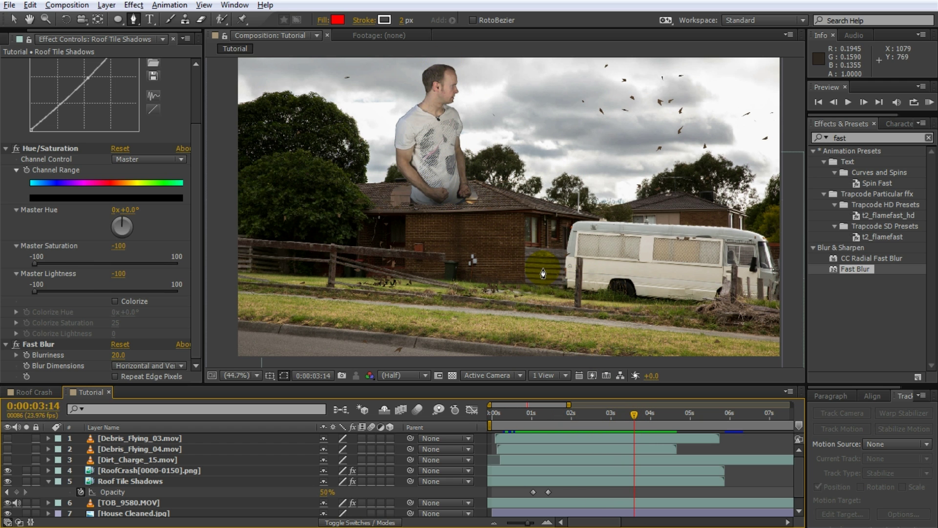
Step: Duplicate the TOB_9580.MOV layer and rename the copy with the actor's first name followed by Shadow
left_click(48, 481)
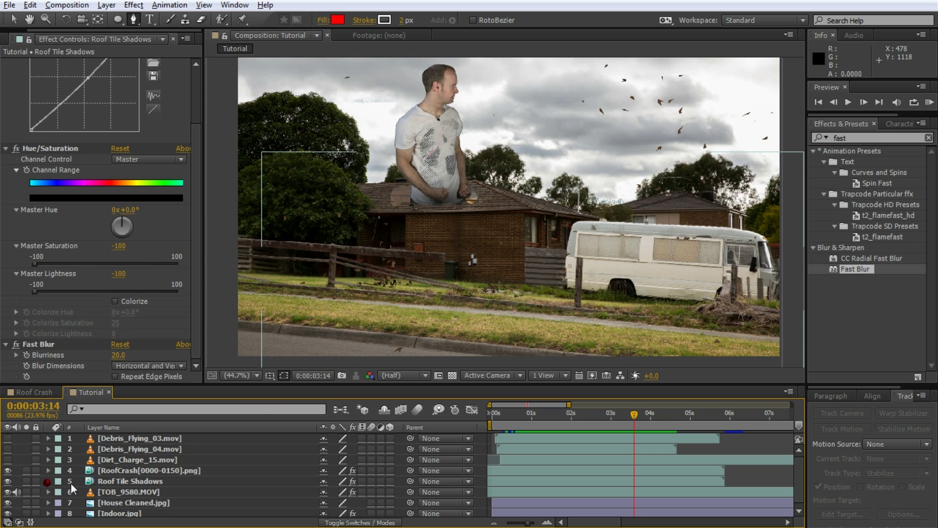
left_click(128, 492)
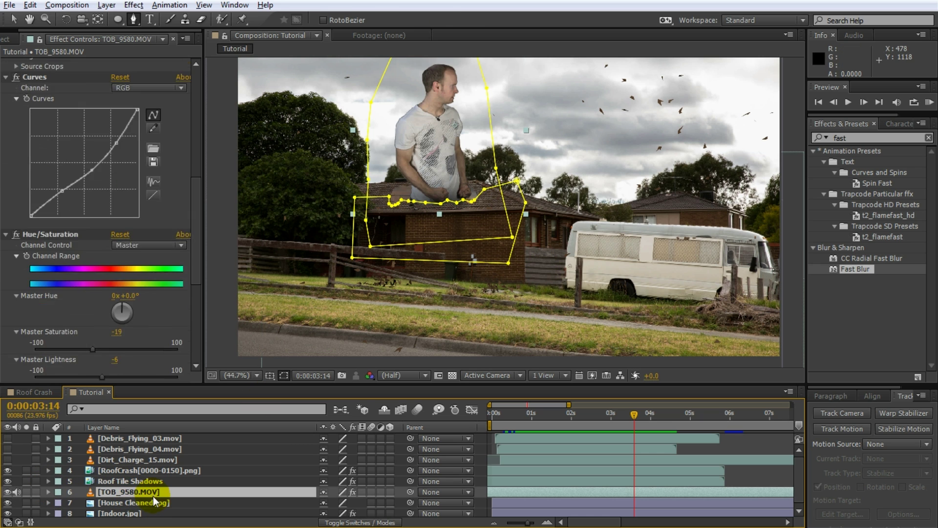
key("ctrl+d")
key("Return")
type("Tobias Shadow")
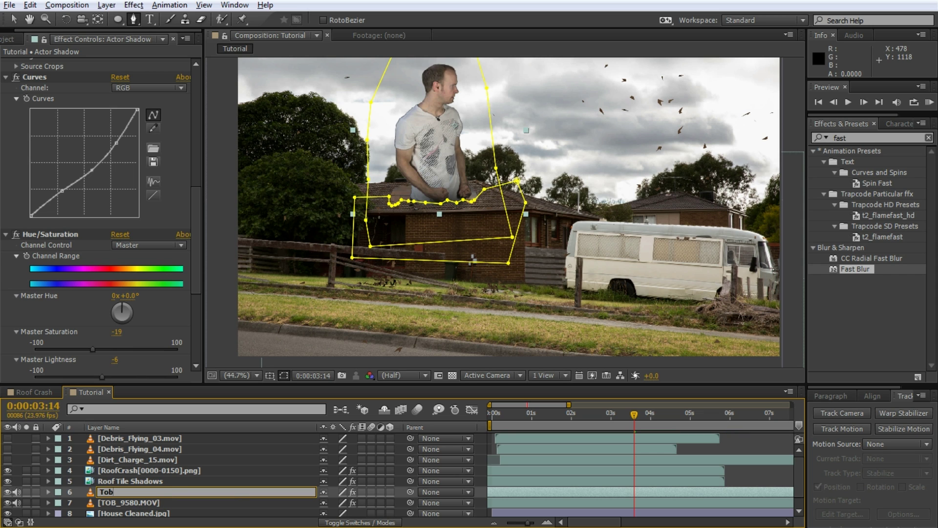
key("Return")
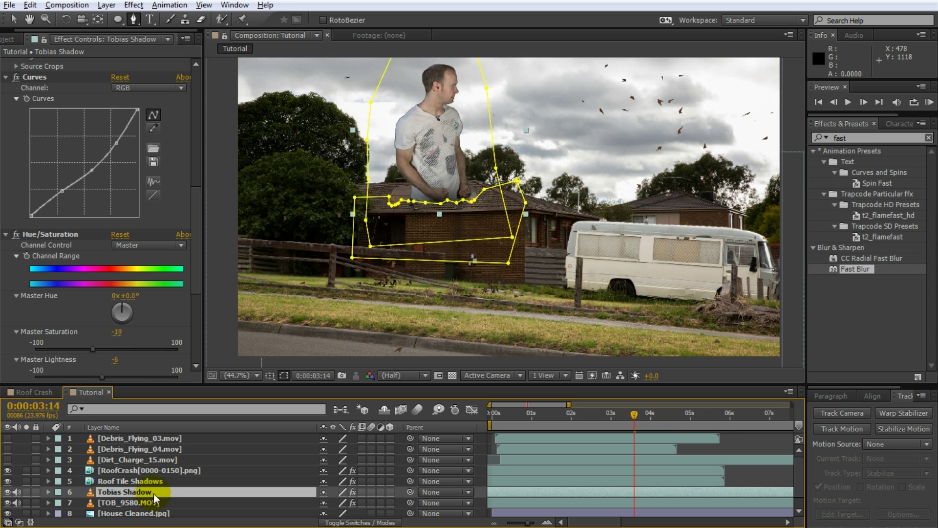
Step: Copy the Hue/Saturation and Fast Blur effects from Roof Tile Shadows to the actor's shadow layer and set its Blurriness to 314
left_click(140, 480)
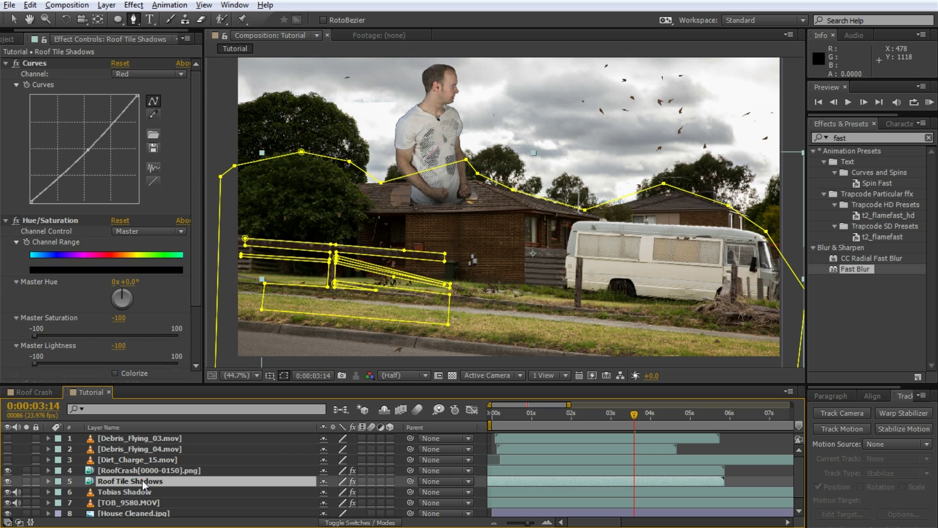
left_click(5, 63)
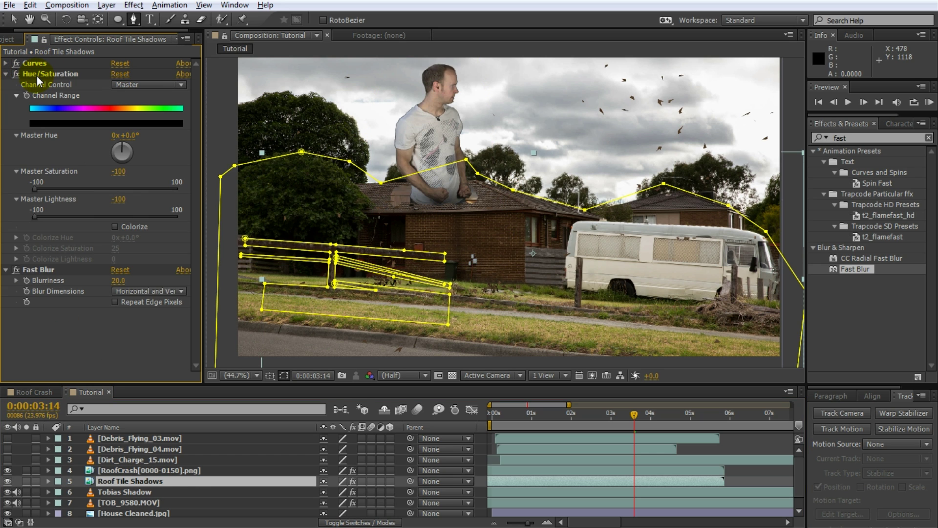
left_click(36, 76)
left_click(40, 271, "ctrl")
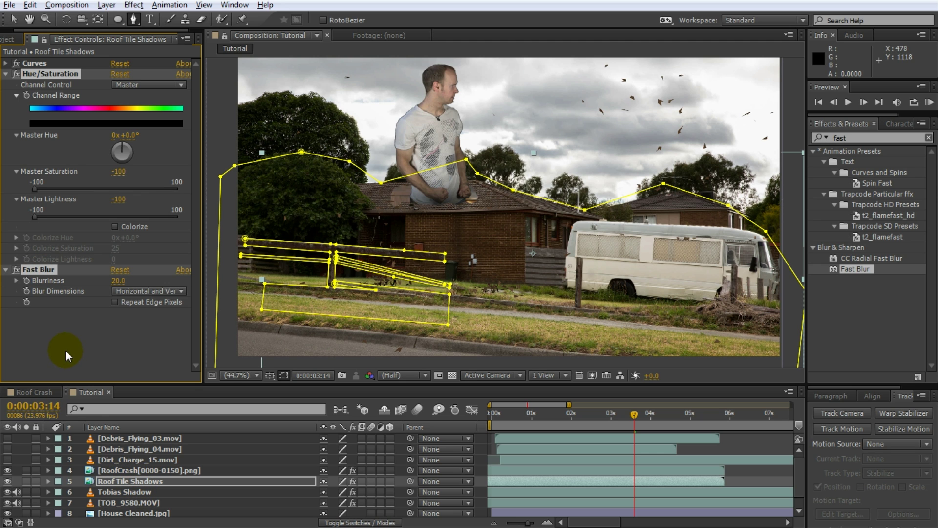
left_click(127, 491)
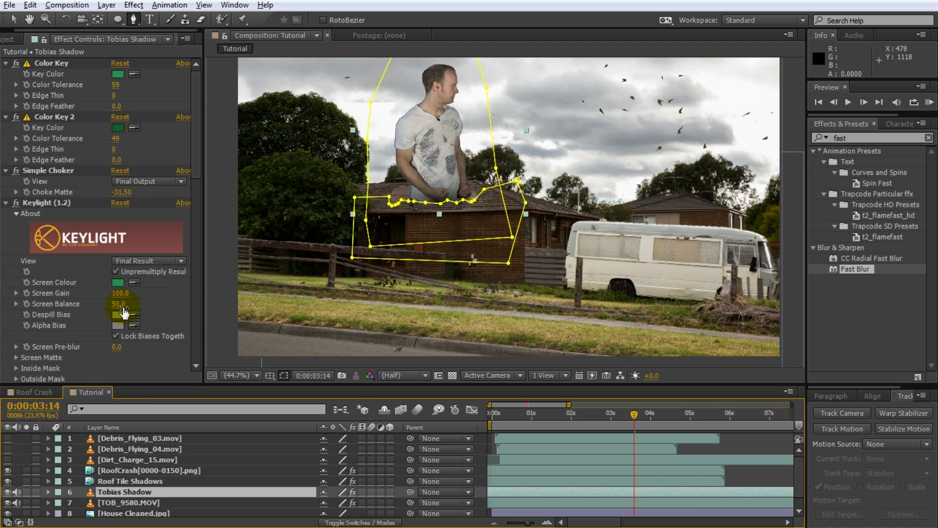
key("ctrl+v")
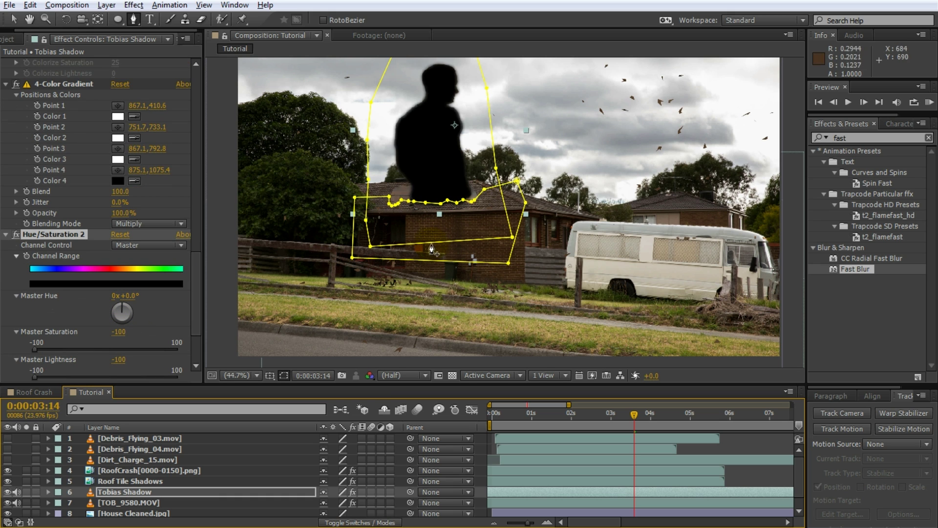
left_click_drag(198, 261, 198, 309)
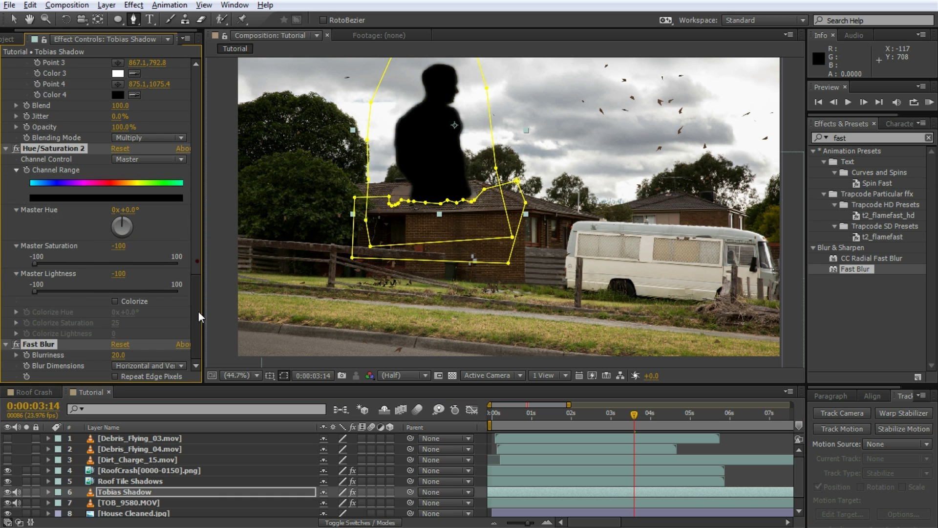
left_click_drag(119, 355, 290, 343)
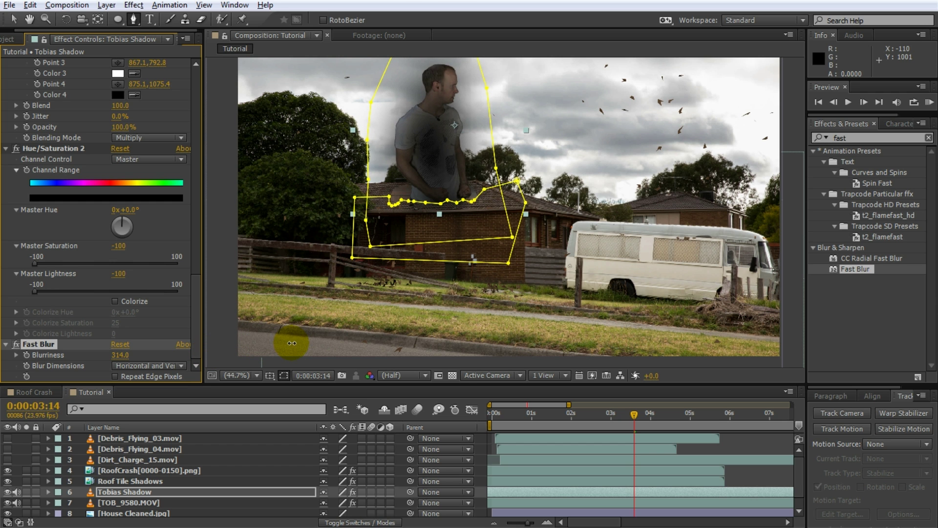
Step: Move, rotate and scale the actor's shadow layer so the blurred shadow falls diagonally across the lawn in front of the house
key("v")
left_click_drag(392, 112, 453, 160)
key("w")
left_click_drag(479, 203, 524, 242)
key("v")
left_click_drag(650, 261, 708, 279, "shift")
left_click_drag(474, 238, 474, 295)
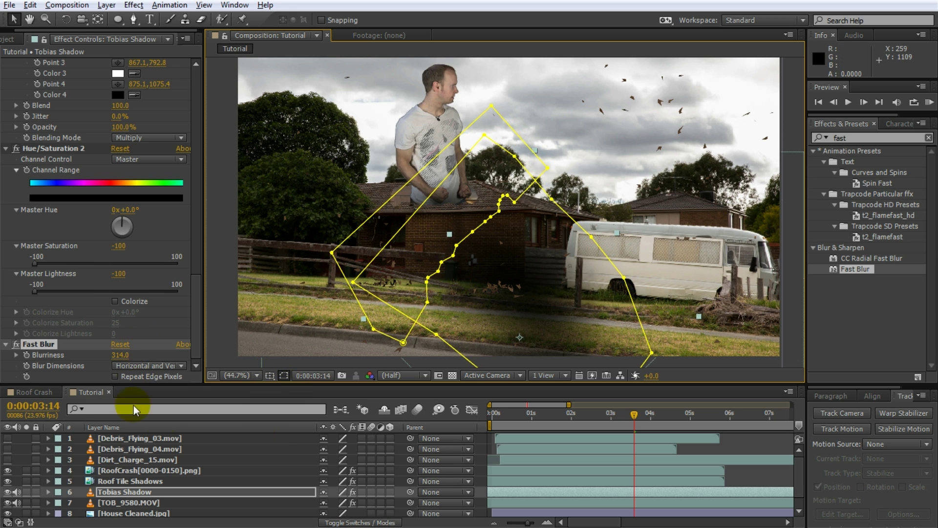
Step: Set the actor's shadow layer Opacity to 46%
left_click(121, 493)
key("t")
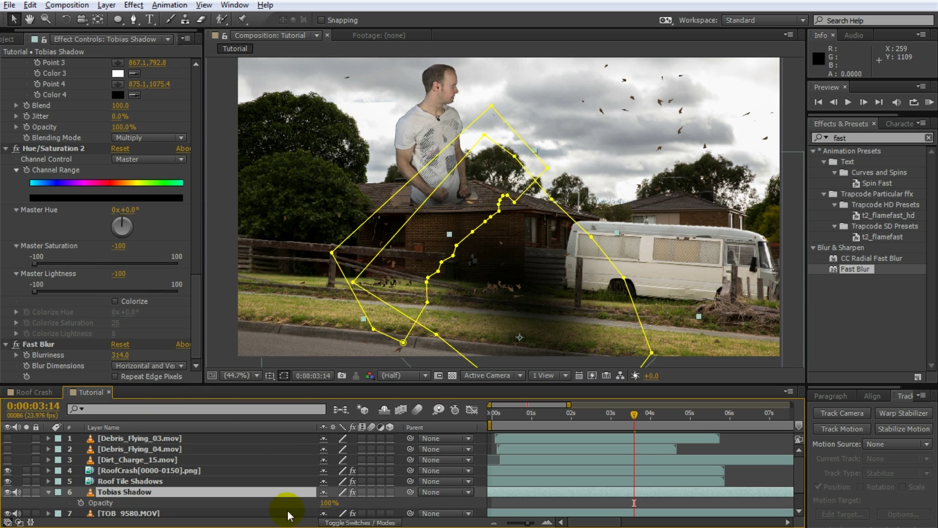
left_click_drag(328, 503, 289, 505)
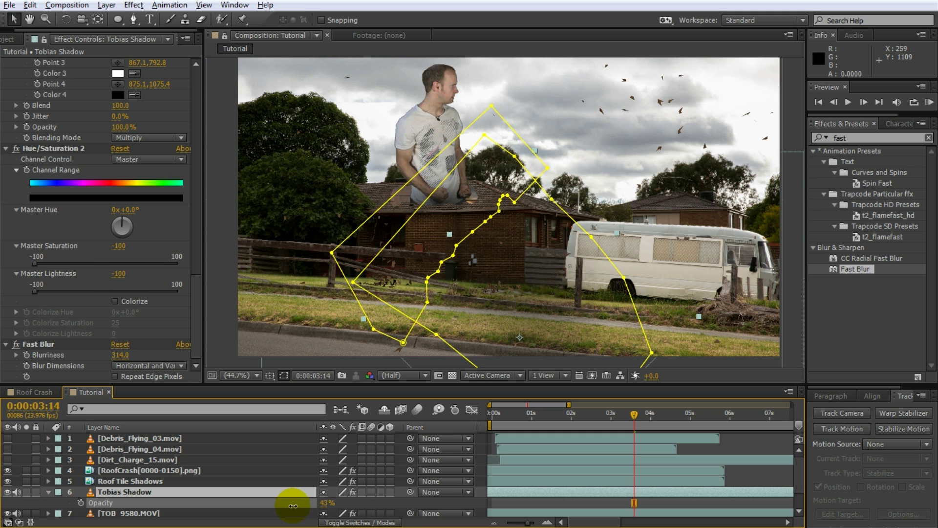
left_click_drag(296, 507, 297, 507)
Step: Preview the composition from its first frame to check the actor's shadow on the ground
left_click_drag(632, 416, 447, 418)
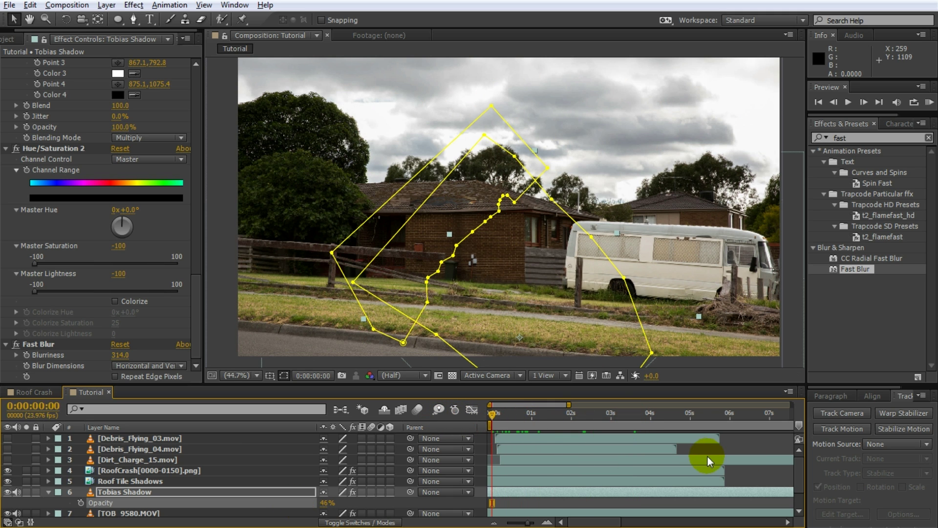
left_click(741, 441)
key("KP_0")
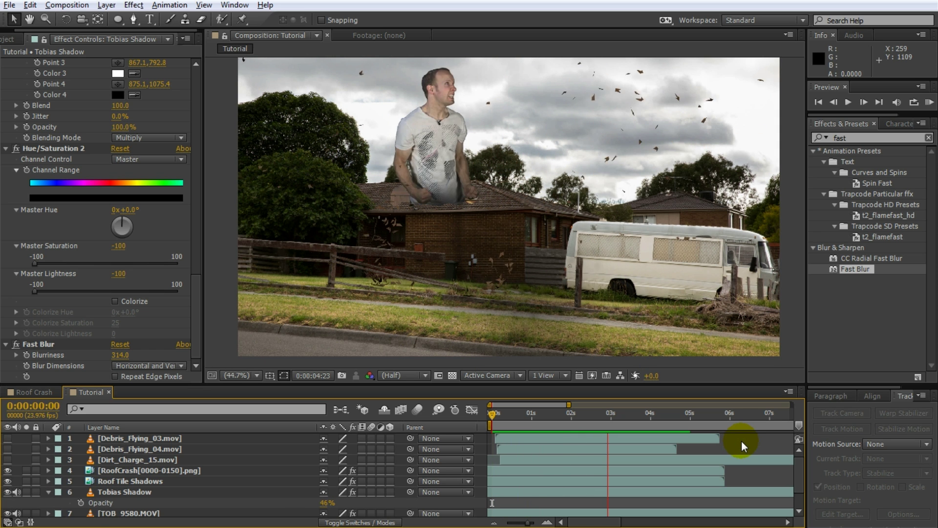
key("space")
Step: At 0:00:04:07, extend the RoofCrash layer's ground mask past the frame's left and lower edges and across the grass toward the van
left_click_drag(591, 417, 665, 430)
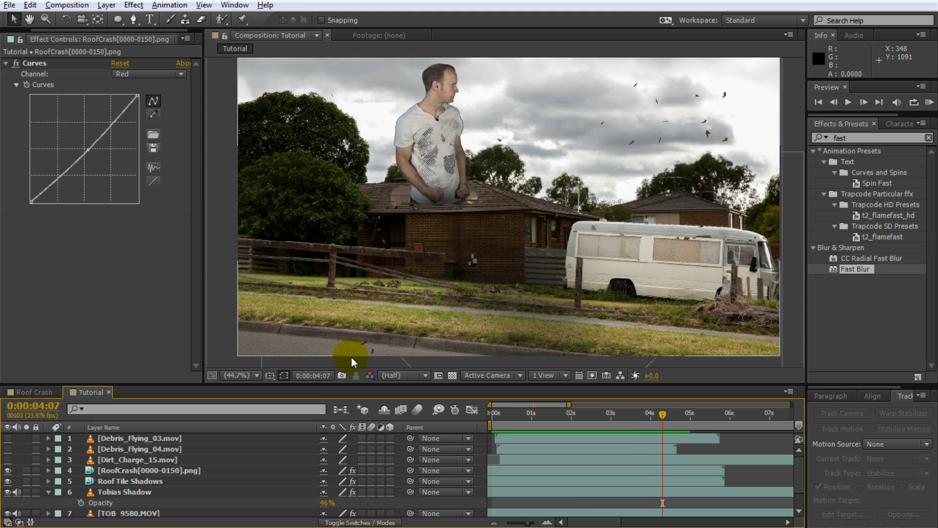
left_click(146, 471)
left_click_drag(448, 325, 492, 374)
left_click_drag(261, 309, 221, 375)
left_click_drag(450, 296, 638, 316)
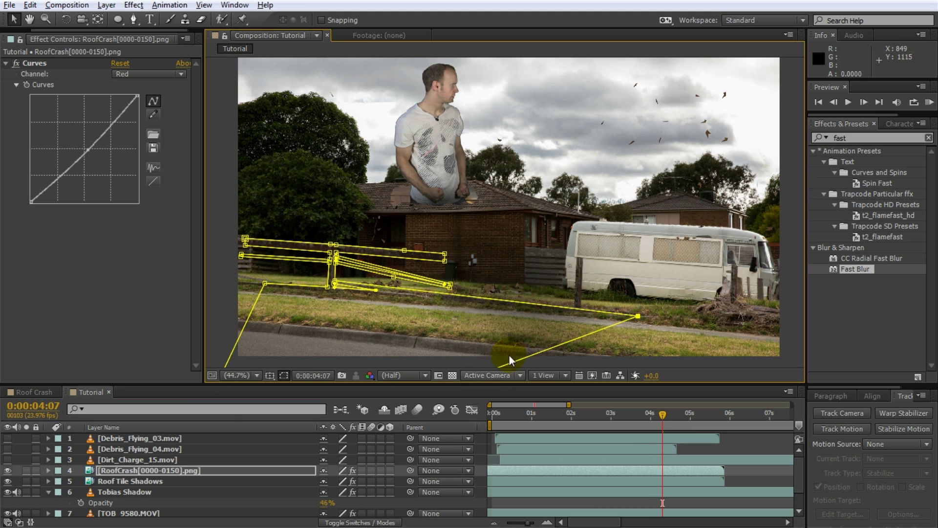
middle_click_drag(477, 366, 478, 307)
left_click_drag(486, 312, 645, 345)
middle_click_drag(361, 238, 361, 280)
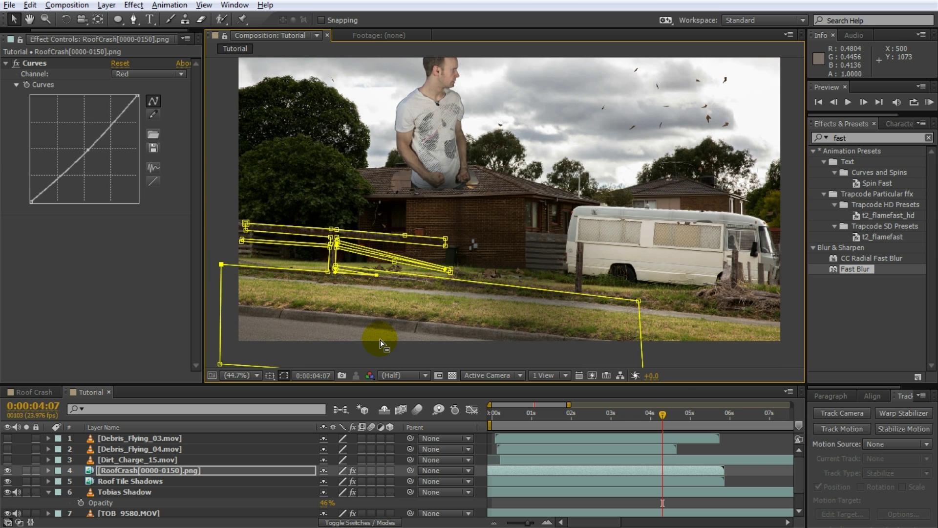
Step: Show the two Debris_Flying layers and the Dirt_Charge_15 layer, and preview the composition from its first frame
left_click(733, 442)
middle_click_drag(711, 223, 712, 244)
left_click(712, 244)
left_click(745, 443)
key("minus")
key("minus")
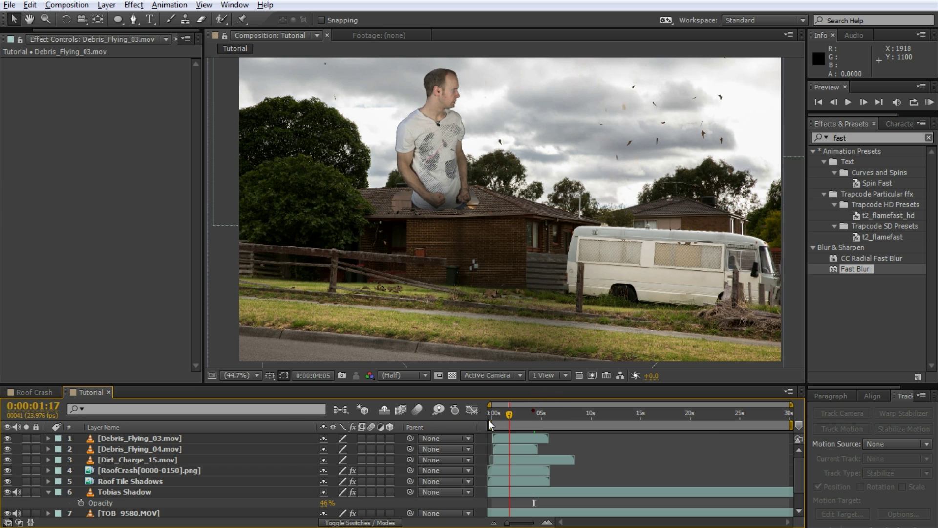
left_click_drag(491, 418, 472, 419)
key("KP_0")
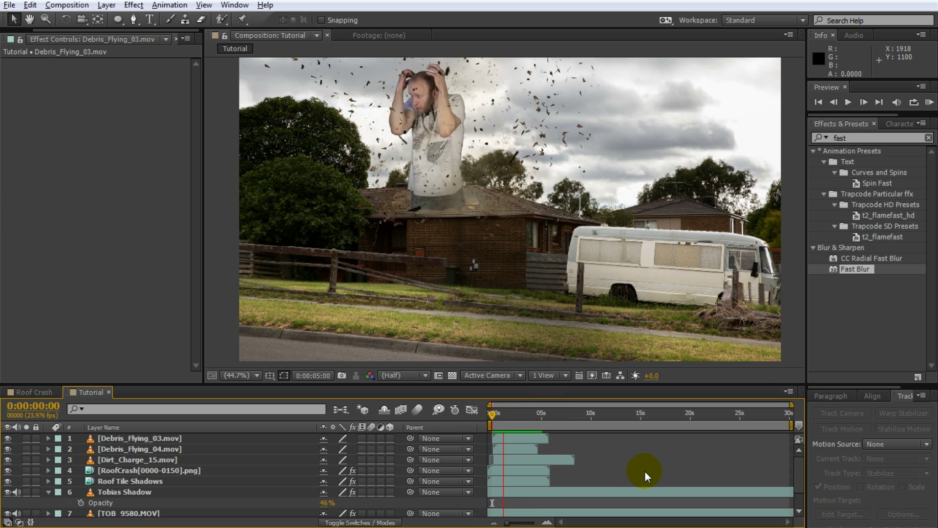